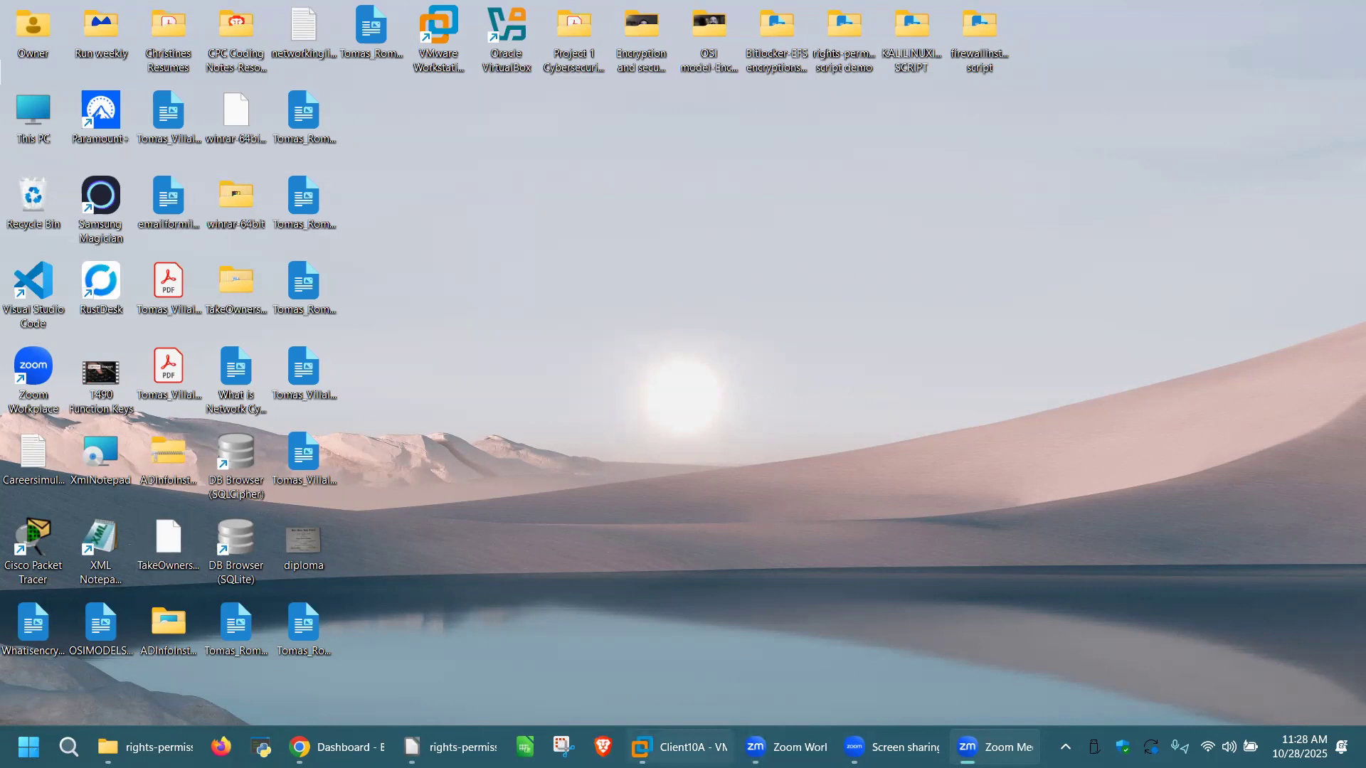
Step: Bring VMware Workstation forward, resume the Client10A VM, and release input with Ctrl+Alt
left_click(679, 747)
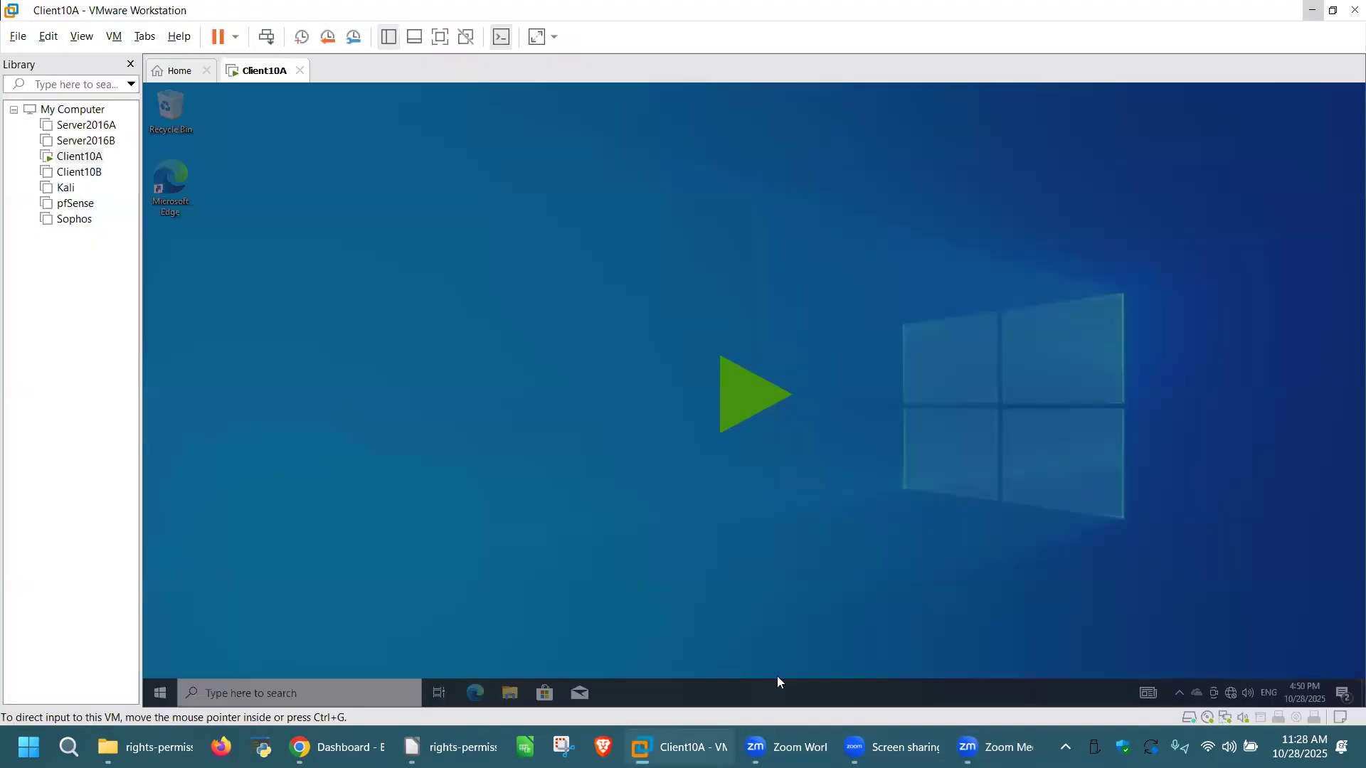
left_click(745, 395)
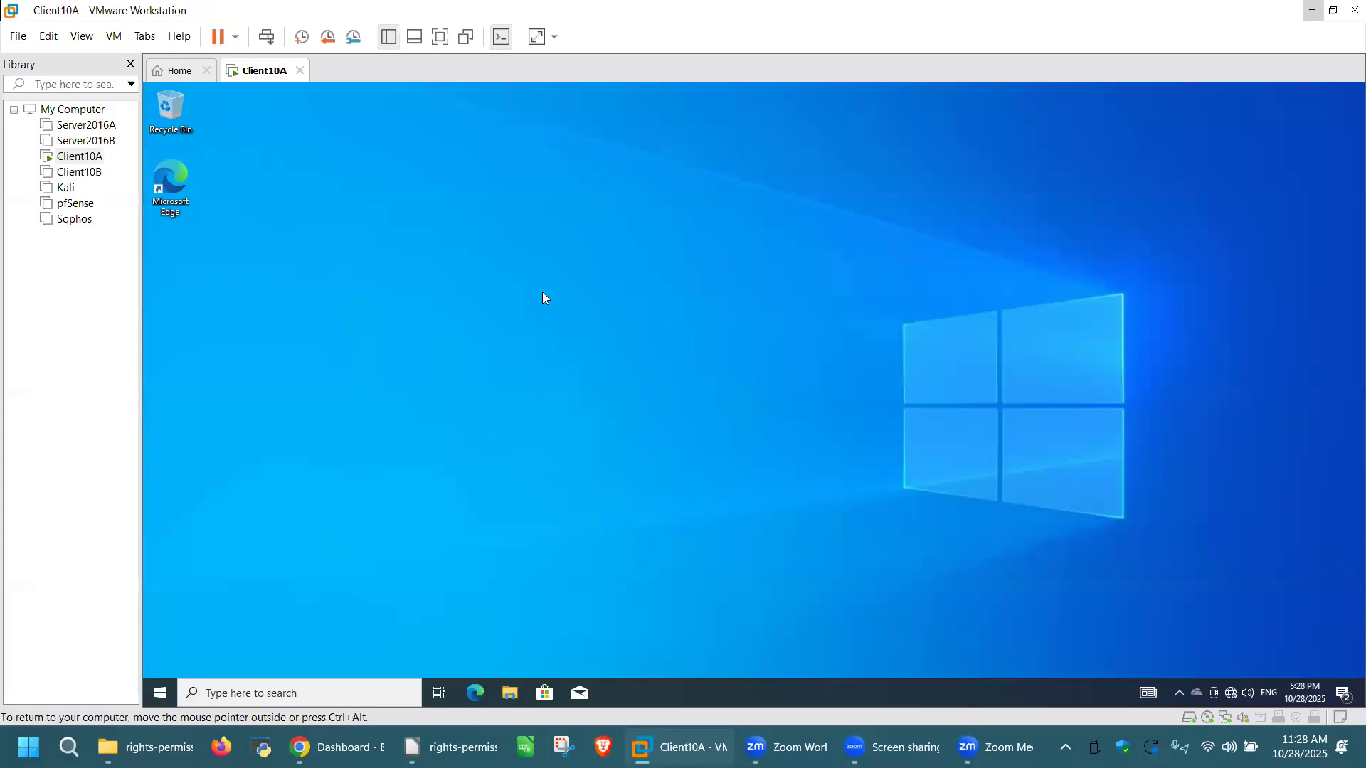
key("ctrl+alt")
Step: Launch cmd from the Run box inside the VM and enlarge its window
key("super+r")
type("cmd")
key("Return")
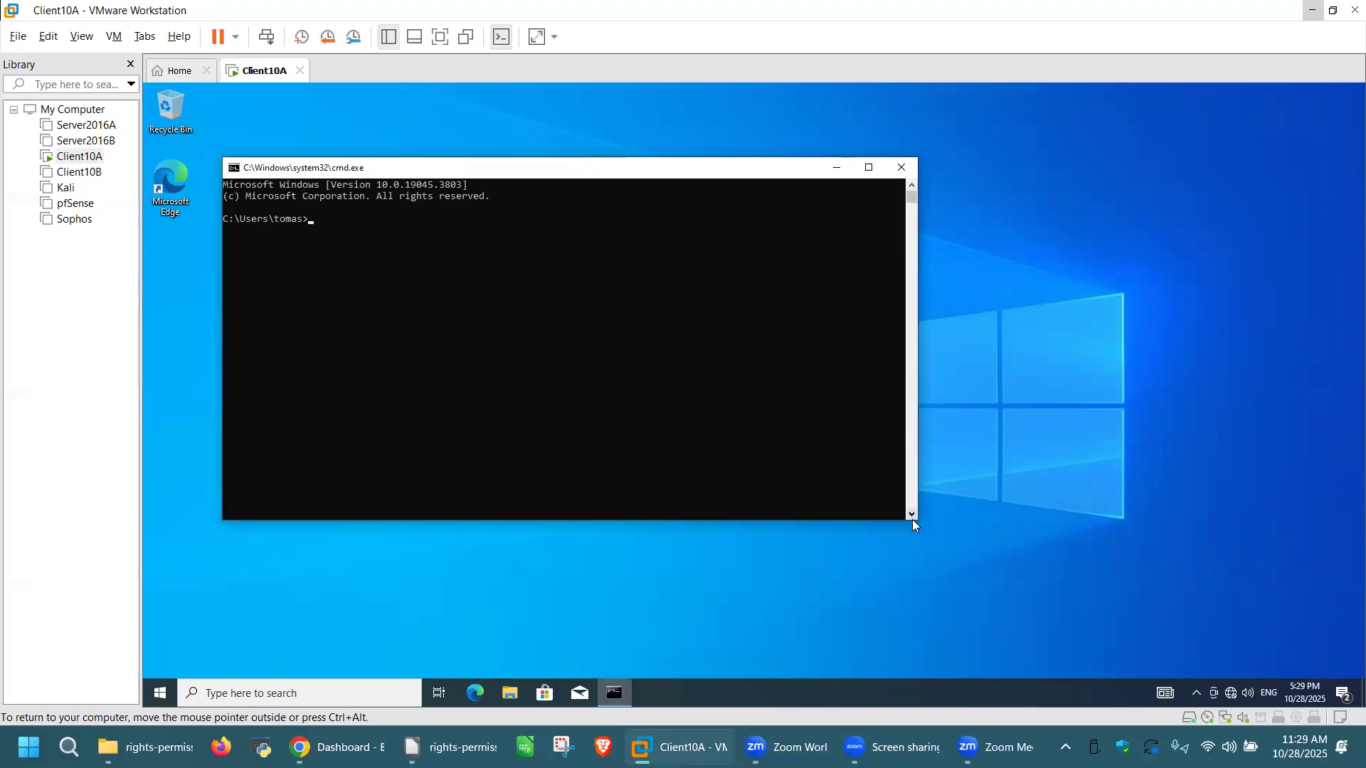
left_click_drag(916, 522, 1222, 633)
left_click(323, 221)
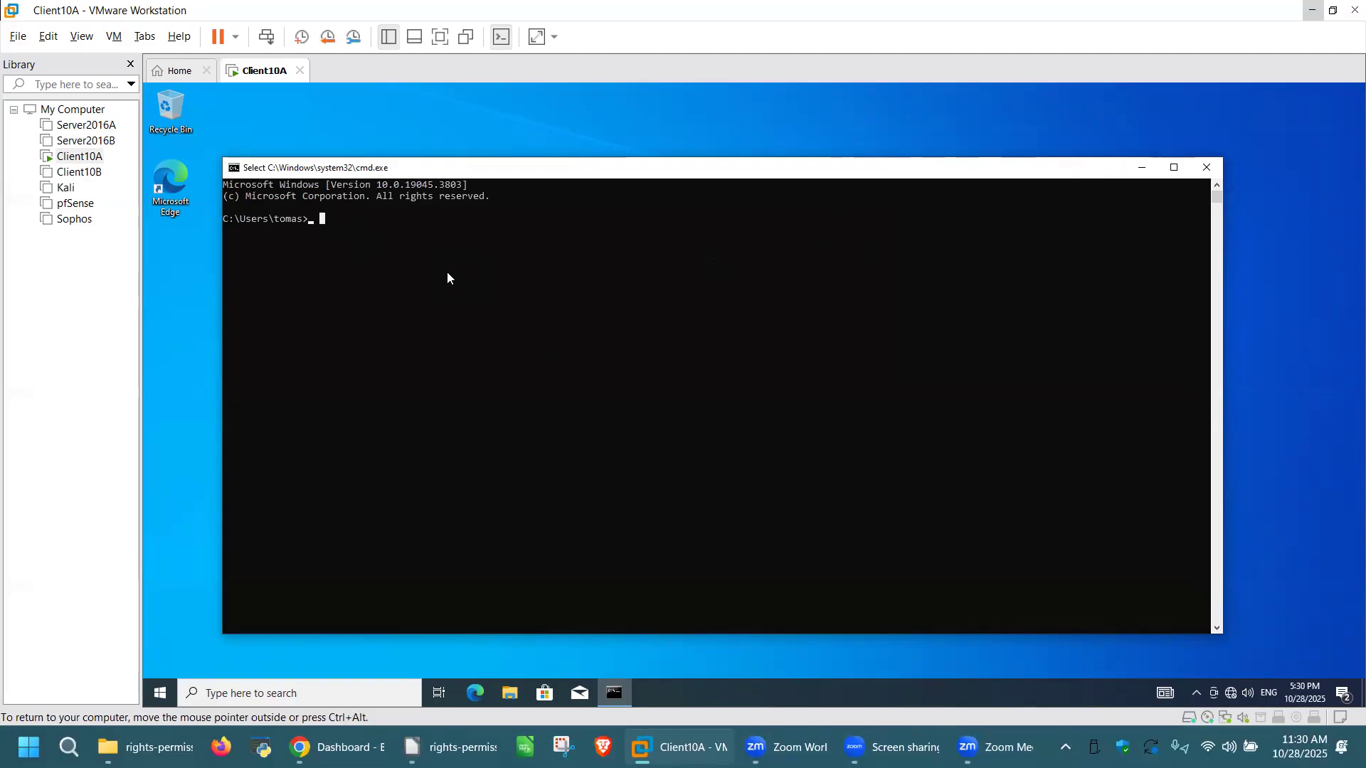
Step: Run hostname, whoami and net user to list the machine name, user and local accounts
type("hostname")
key("Return")
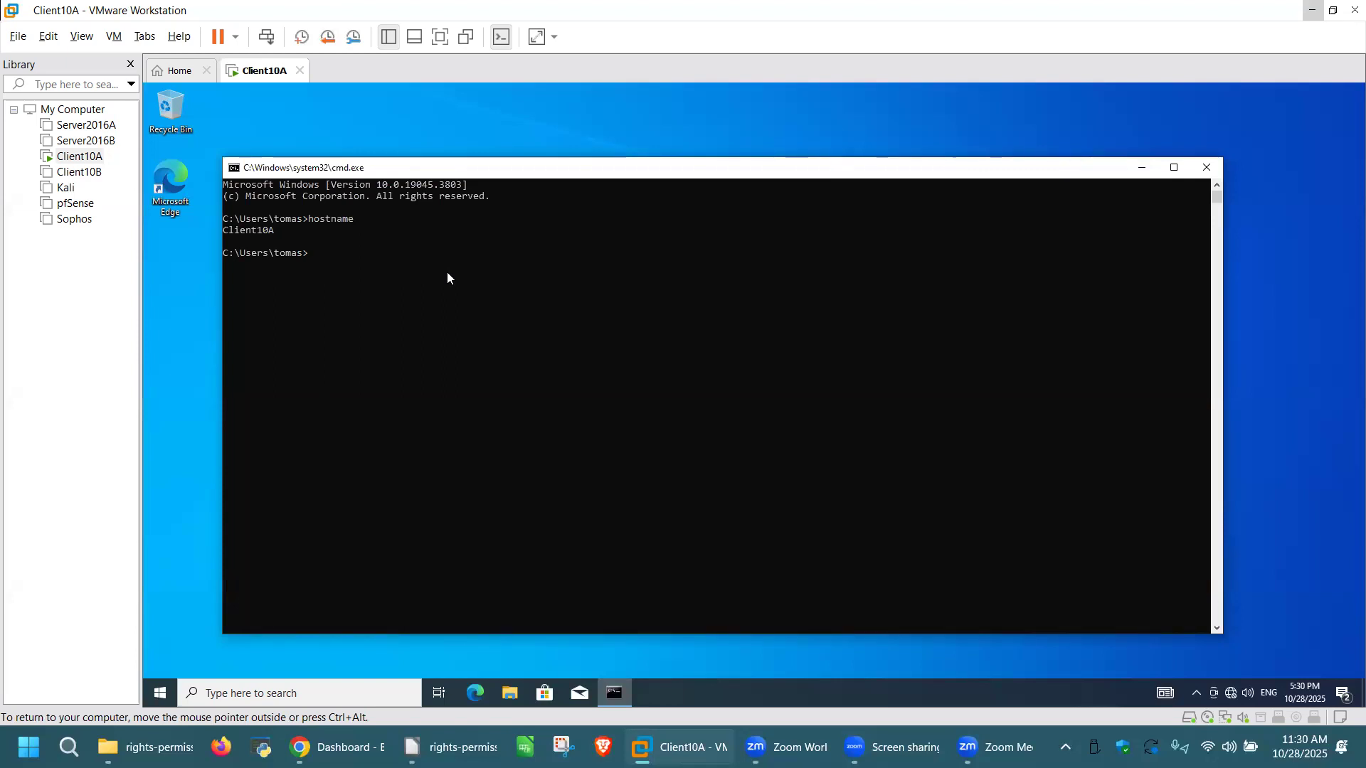
type("whoami")
key("Return")
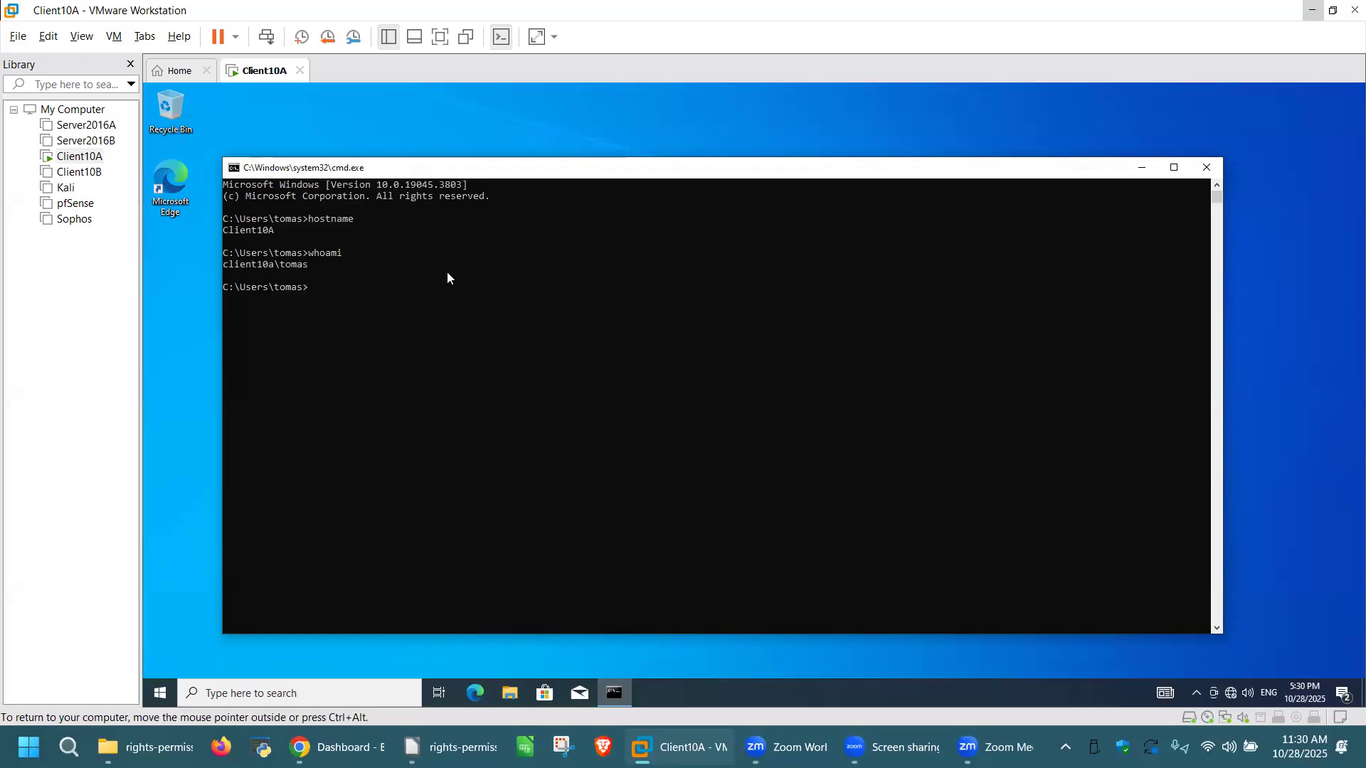
type("net user")
key("Return")
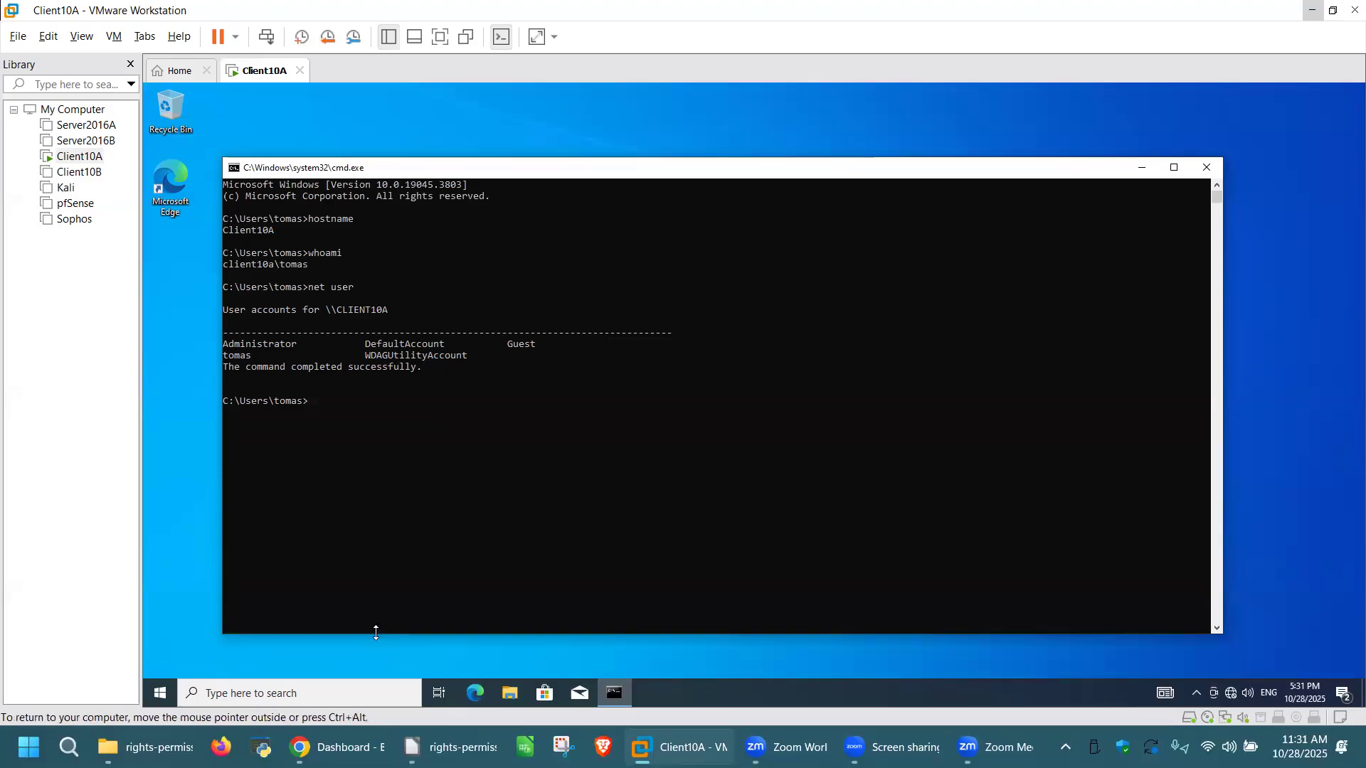
Step: Run compmgmt.msc and open Local Users and Groups > Users in the maximized window
left_click(345, 402)
type("compmgmt.msc")
key("Return")
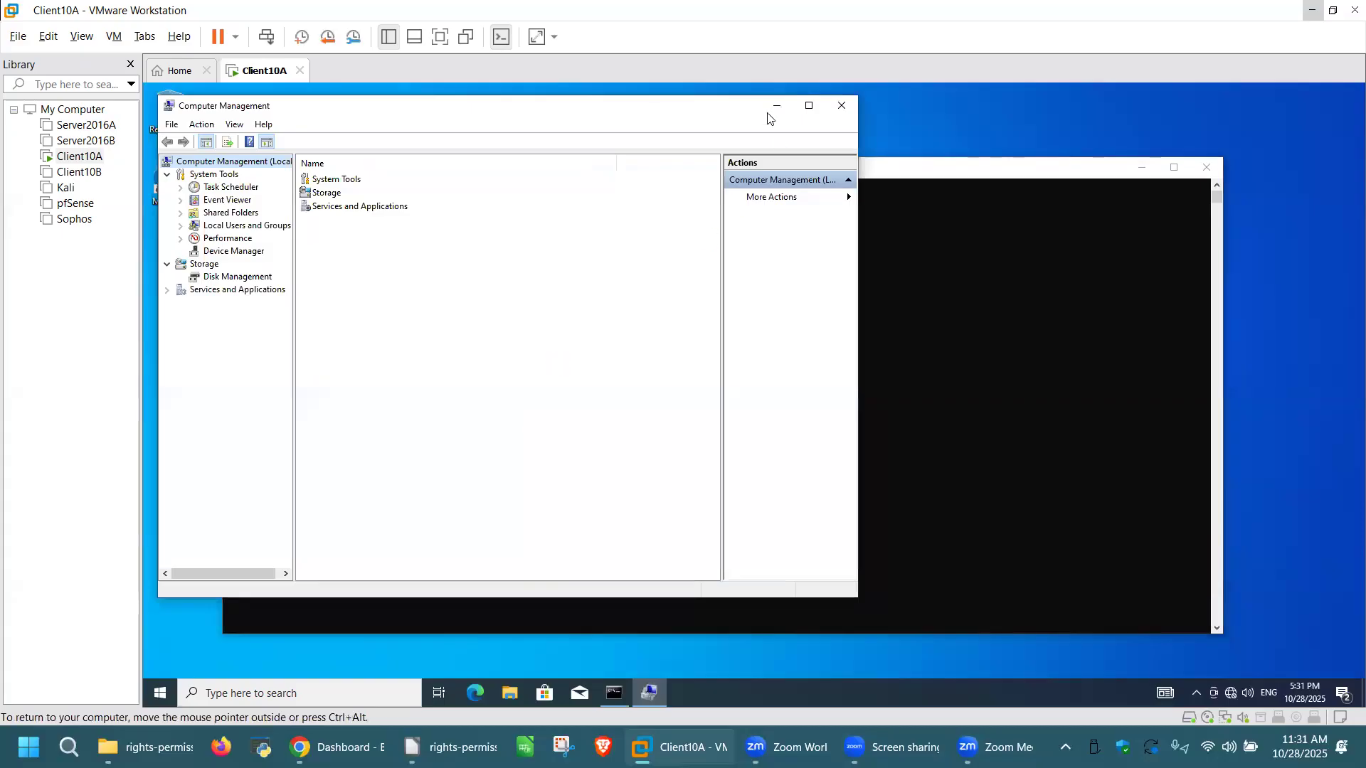
left_click(809, 107)
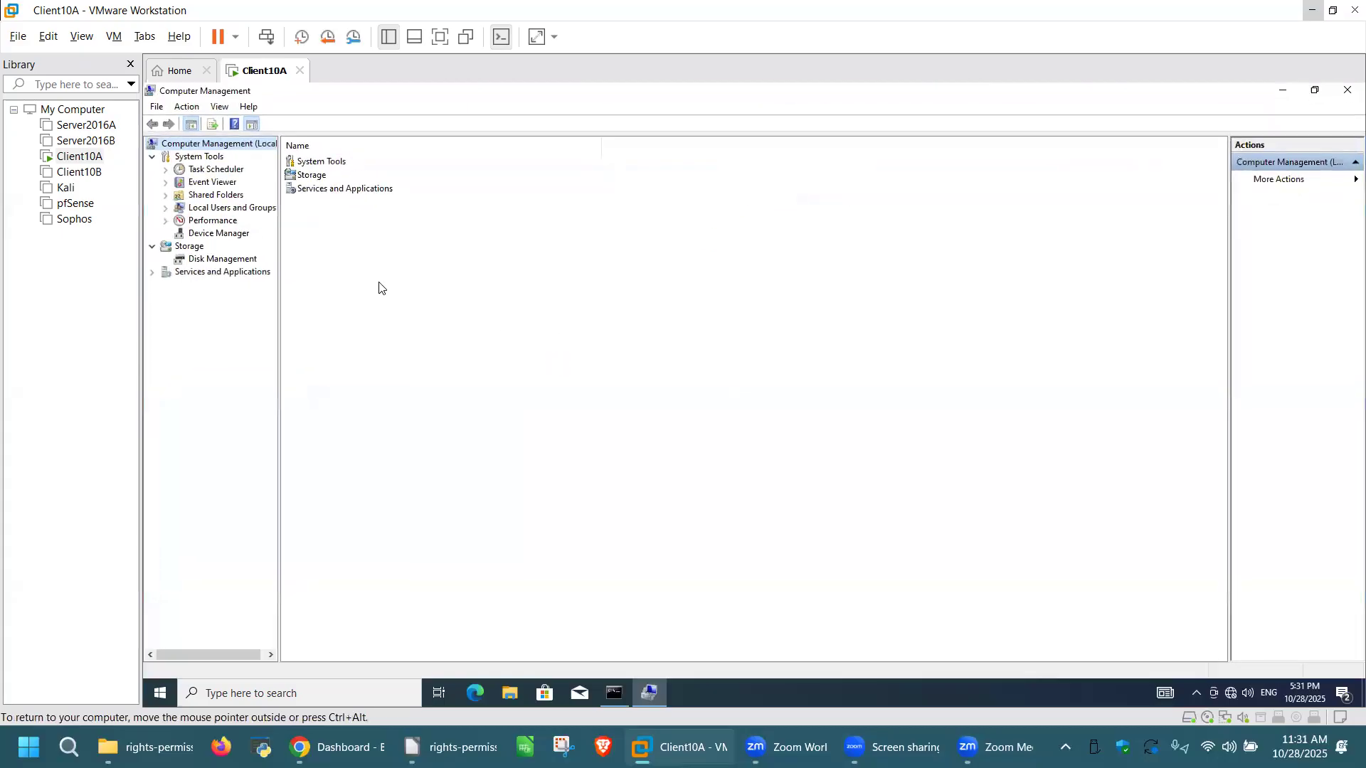
left_click(167, 208)
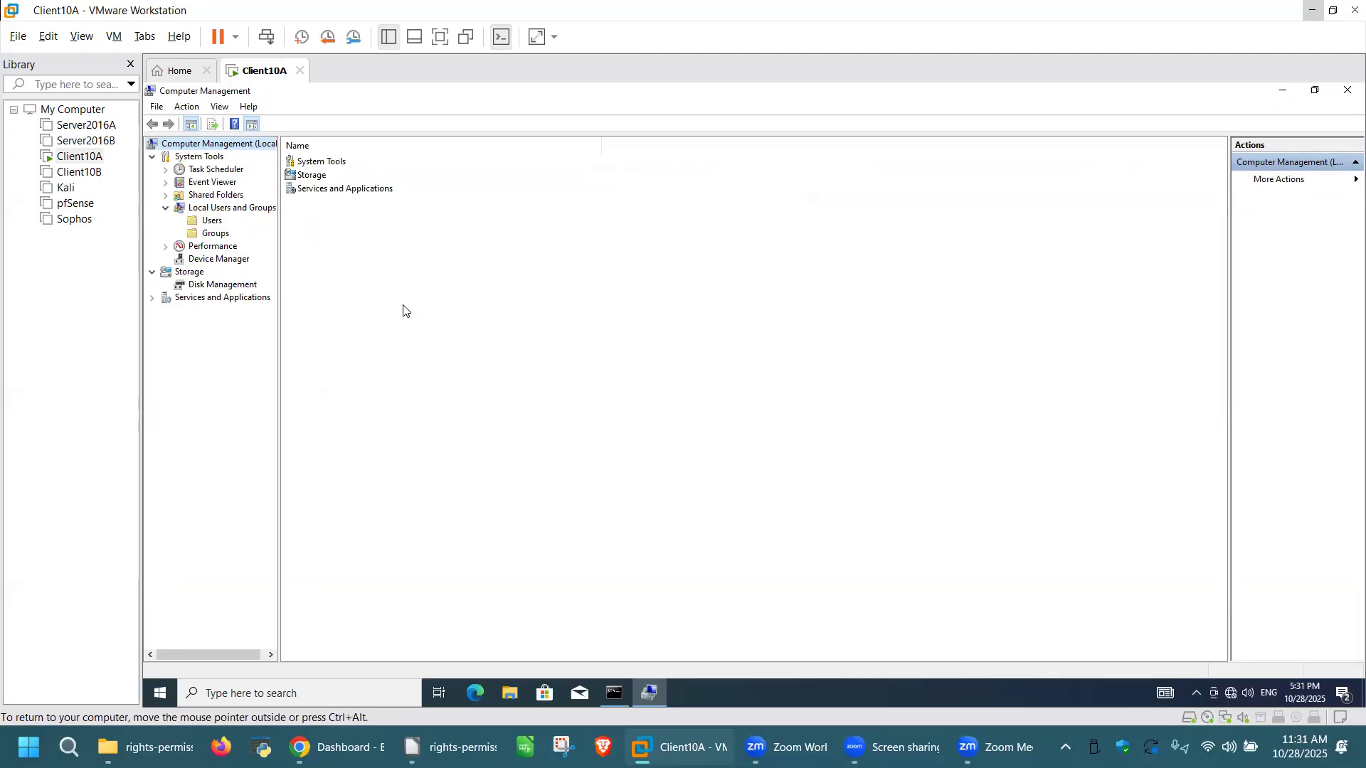
left_click(211, 221)
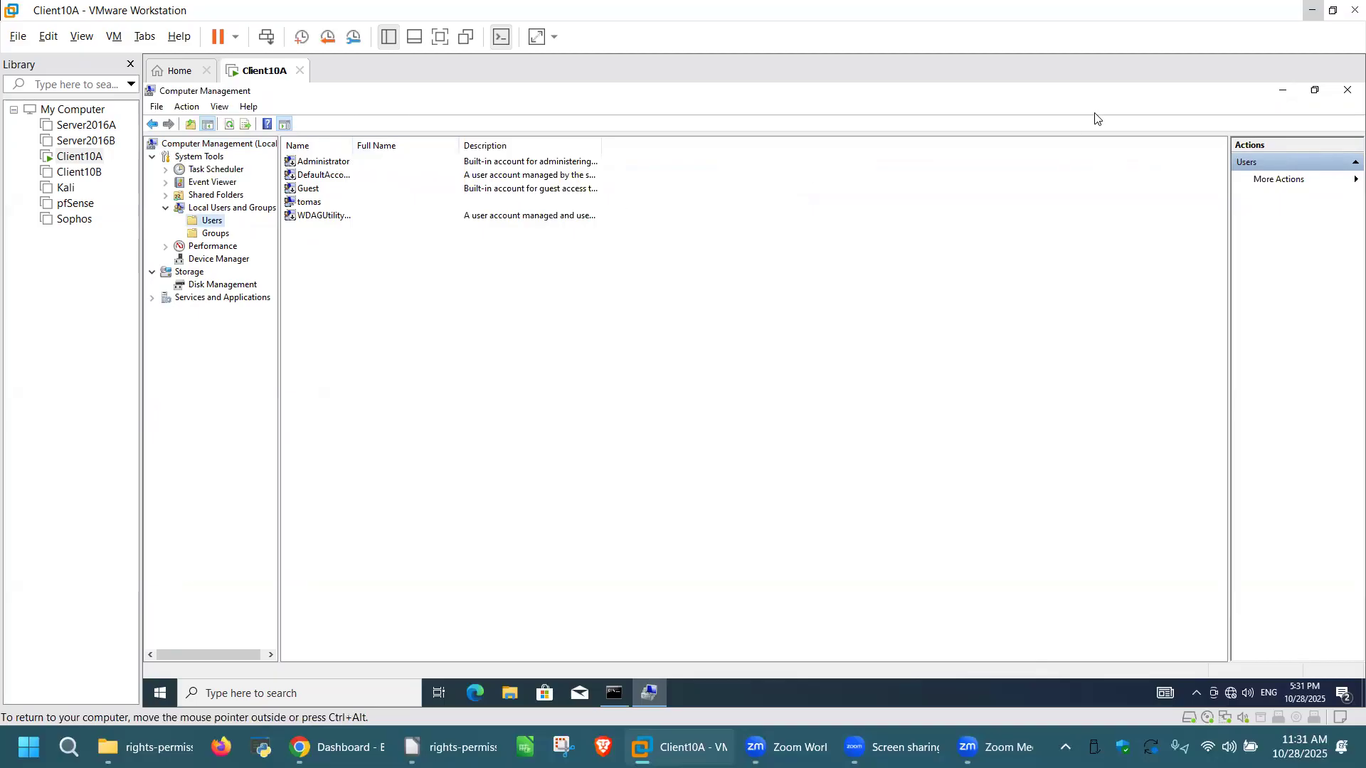
Step: Restore Computer Management and move the Command Prompt right so the Users list is visible
left_click(1315, 89)
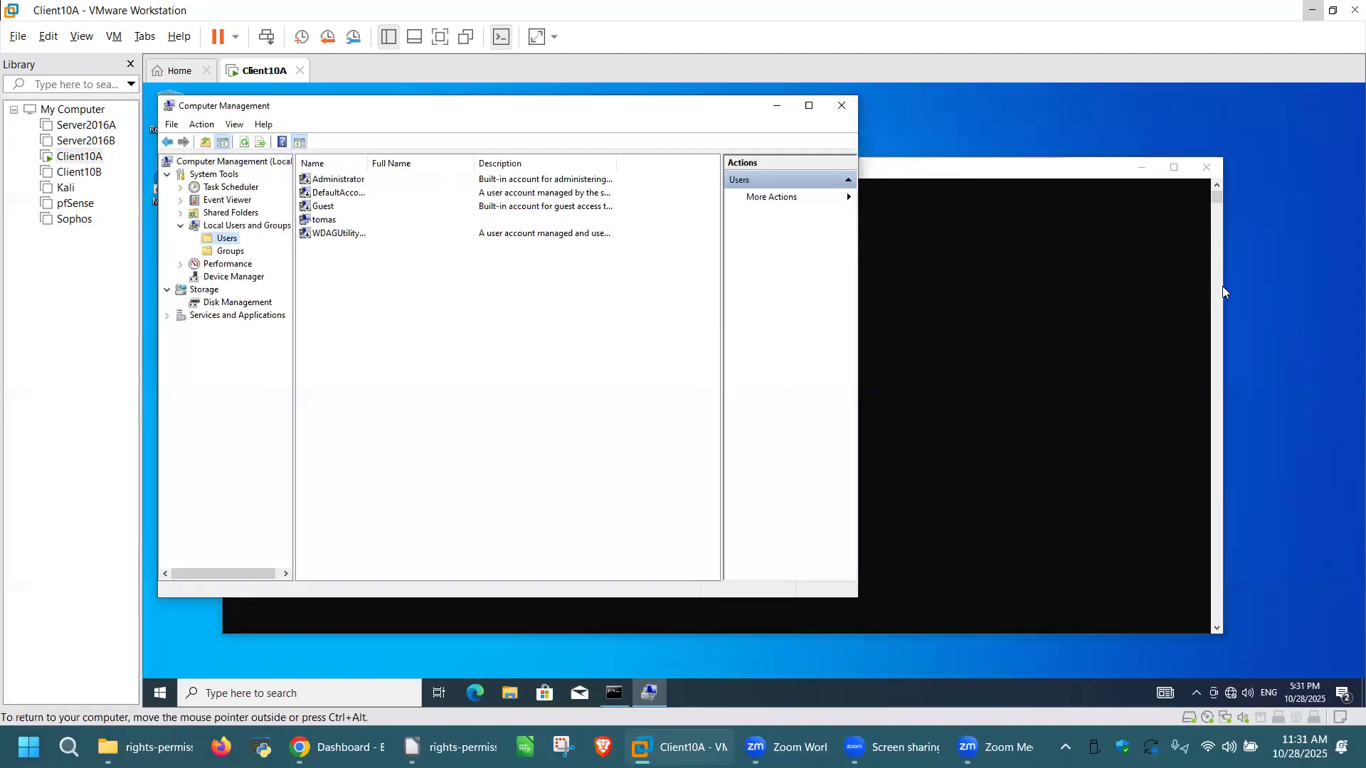
left_click_drag(1223, 286, 1069, 293)
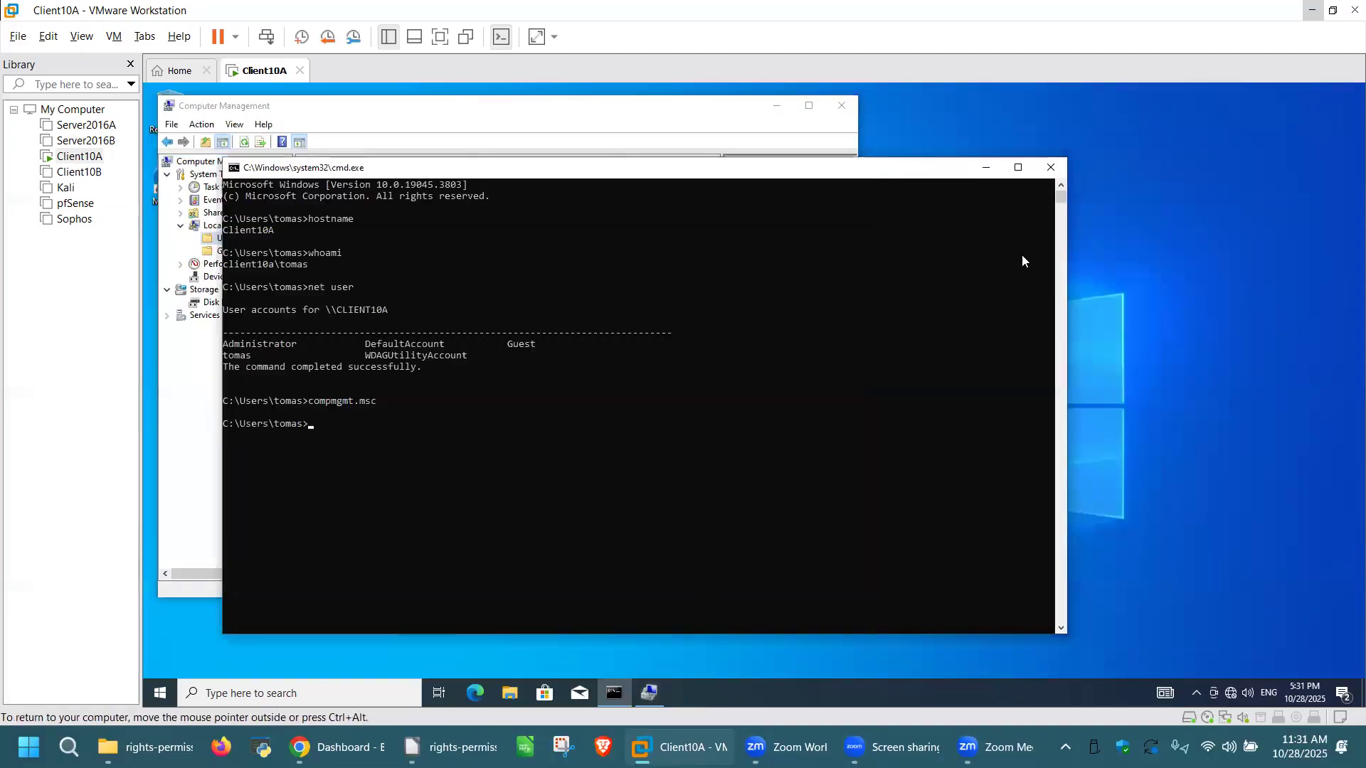
left_click_drag(819, 161, 1097, 161)
left_click_drag(720, 175, 1046, 139)
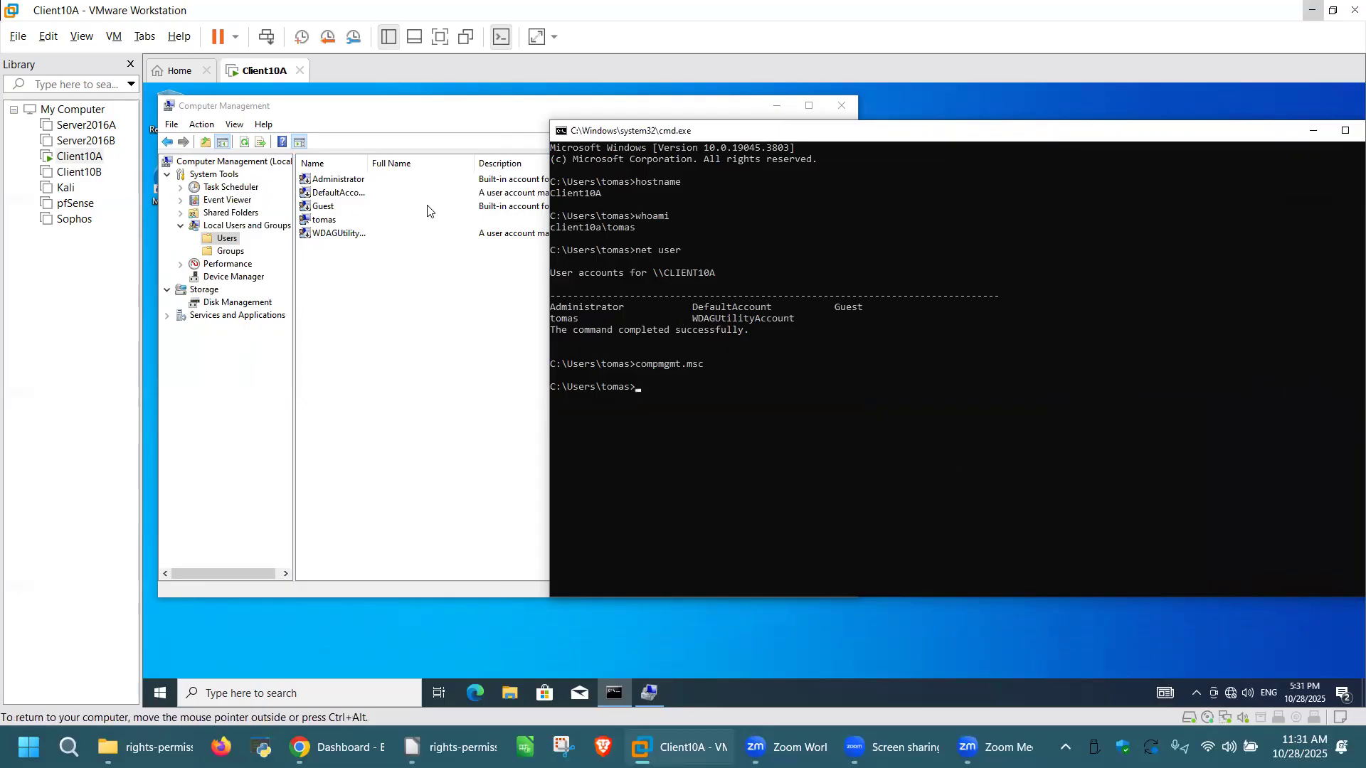
left_click(370, 274)
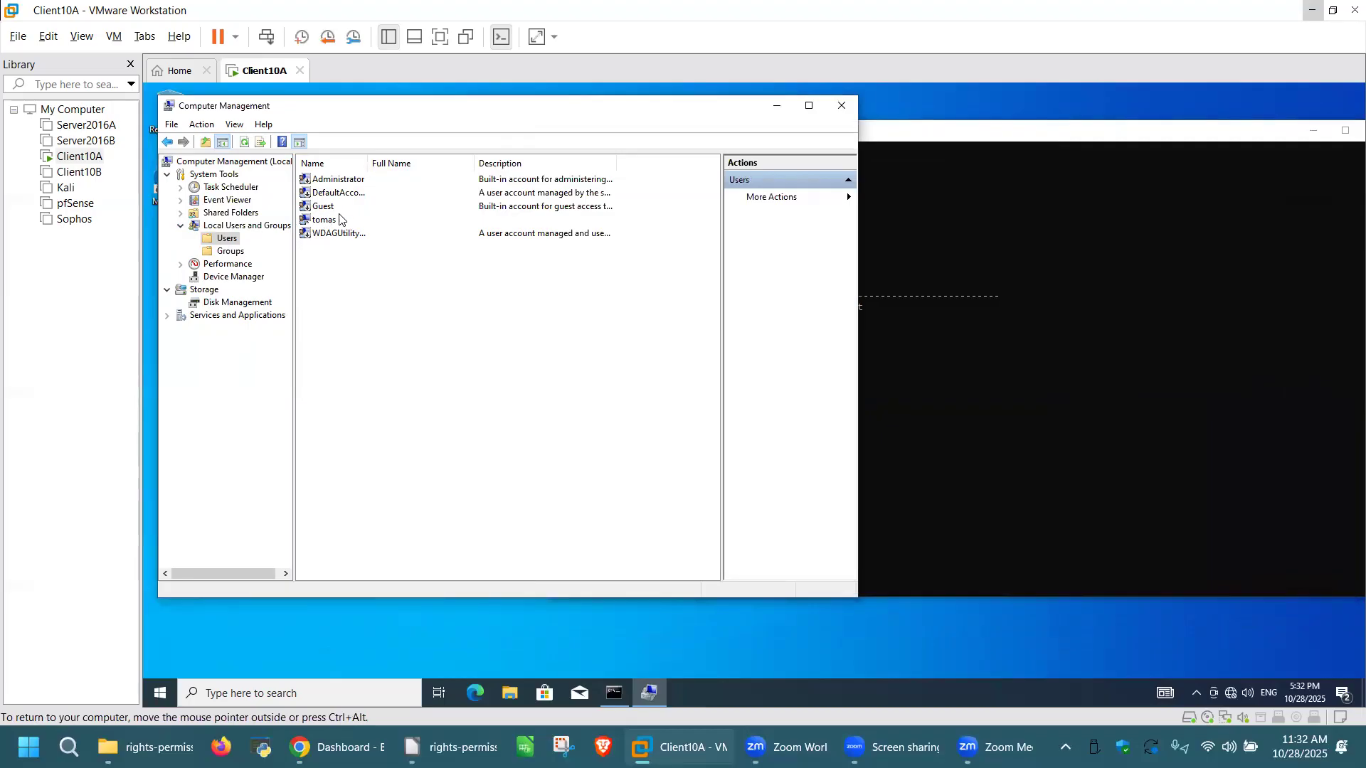
right_click(340, 179)
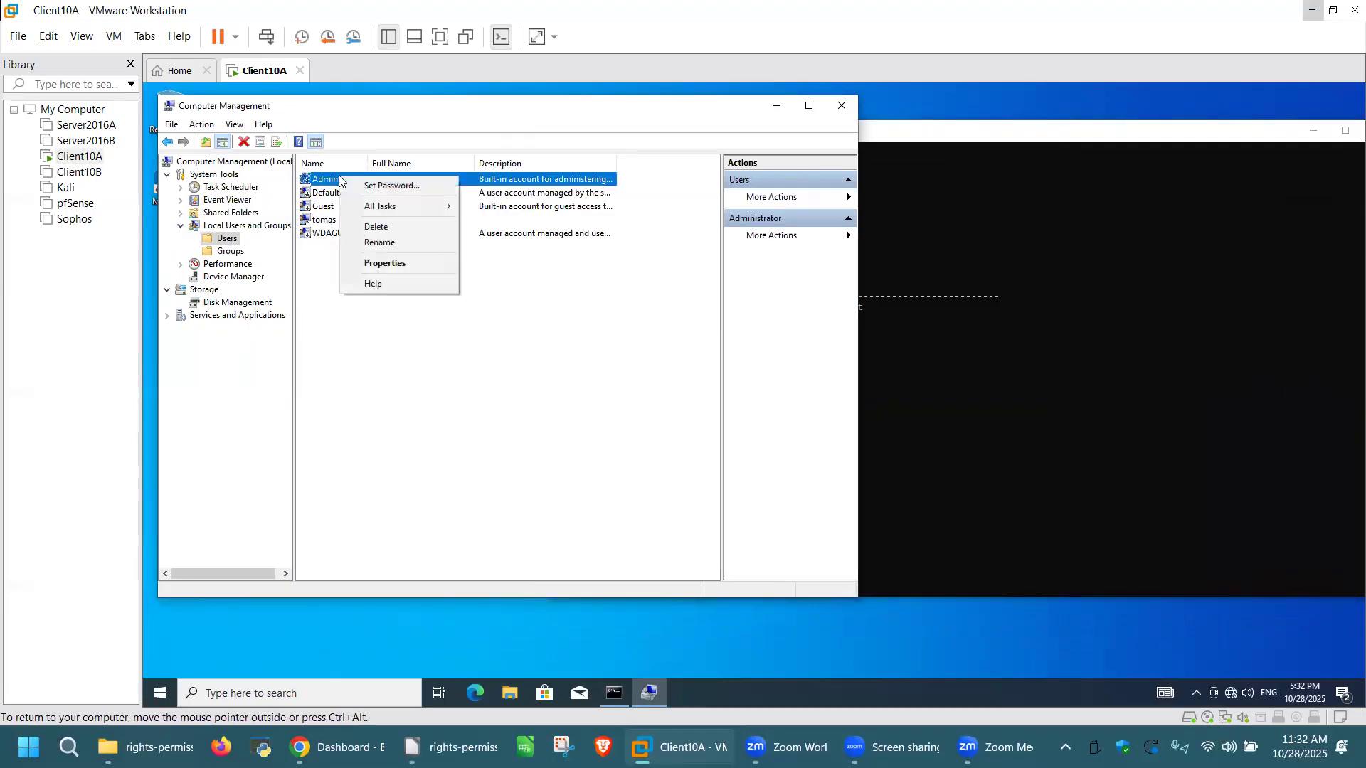
left_click(407, 264)
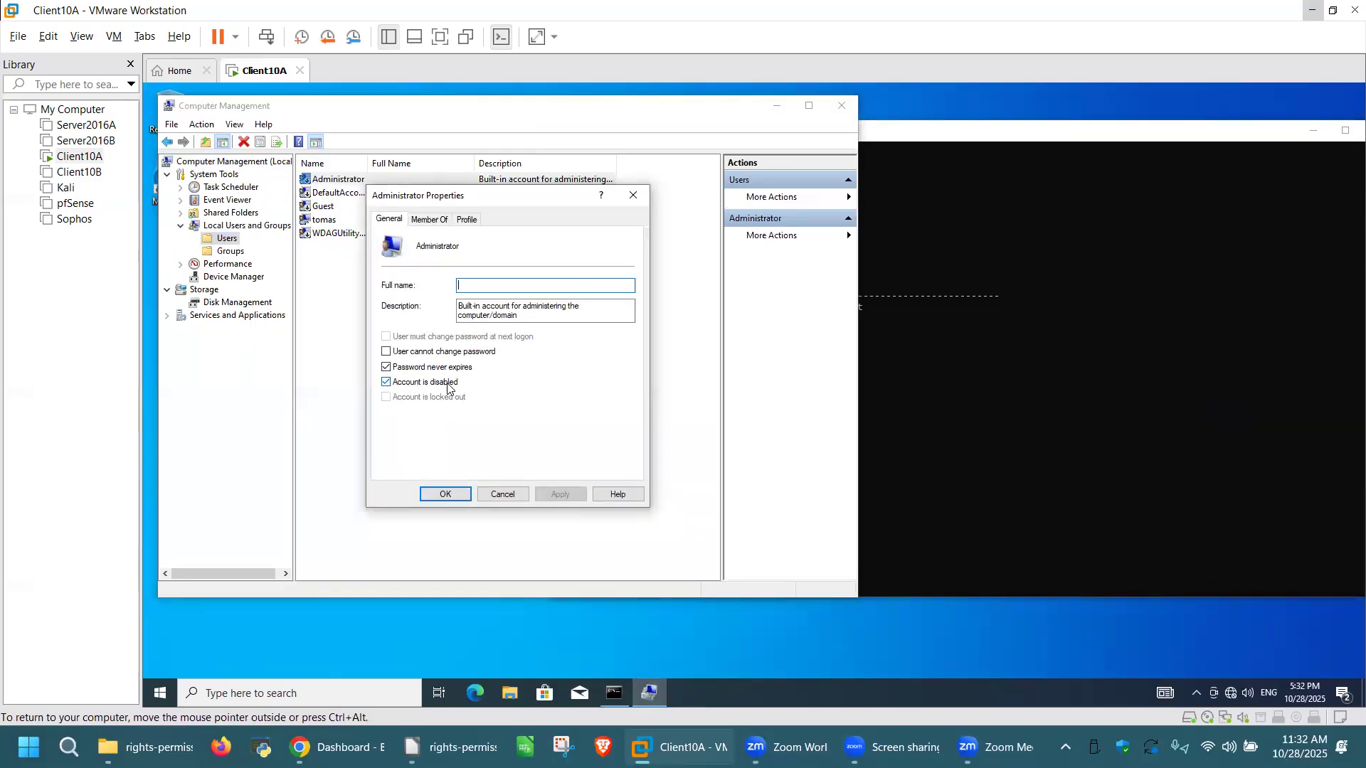
left_click(633, 195)
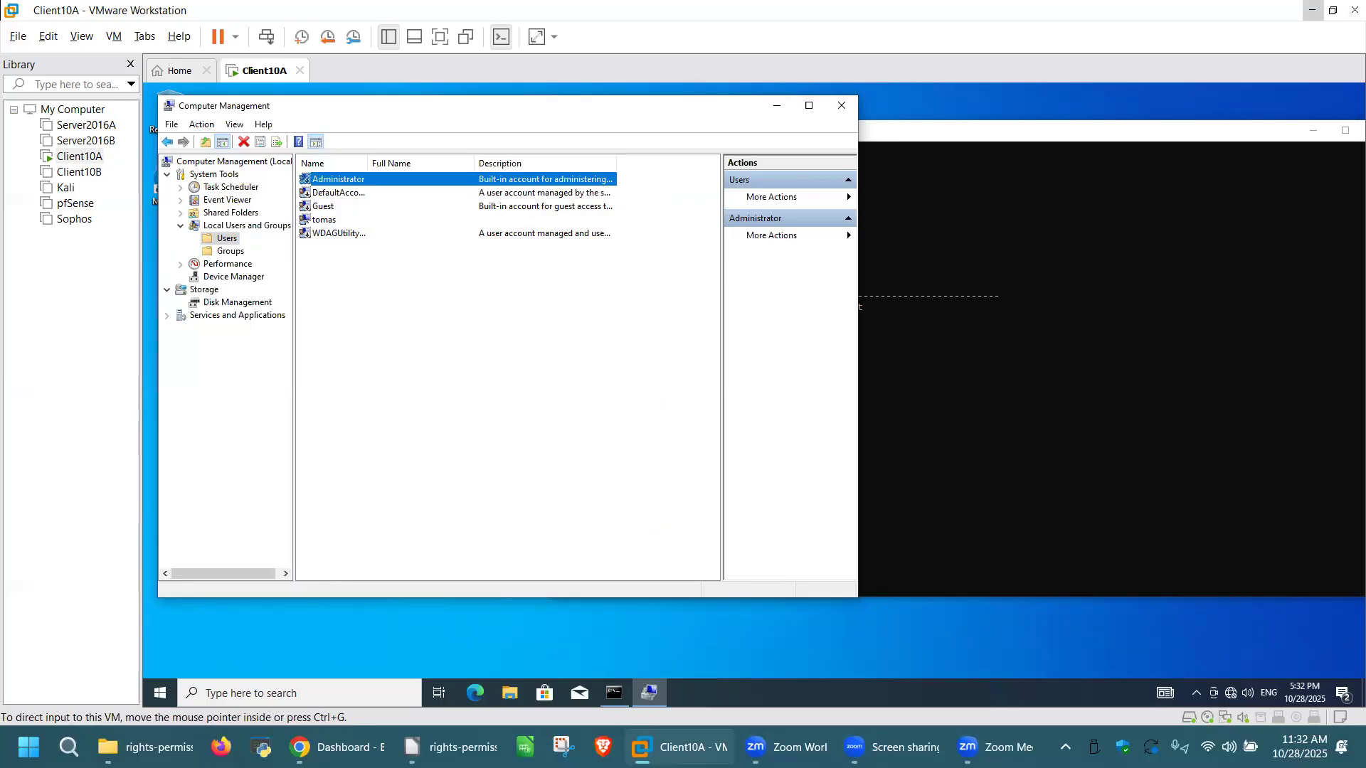
Step: In the Command Prompt, type net user with a new username, a password and /add
left_click(974, 246)
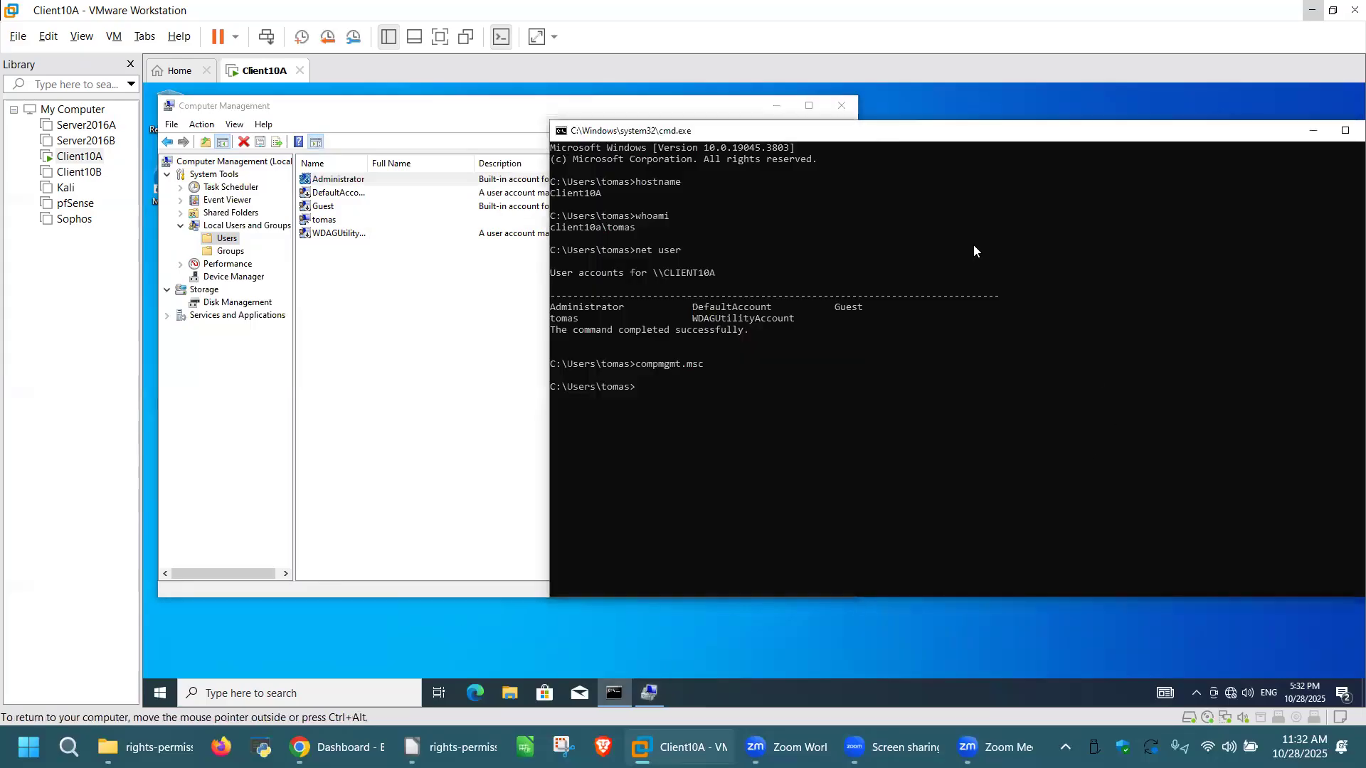
left_click(639, 386)
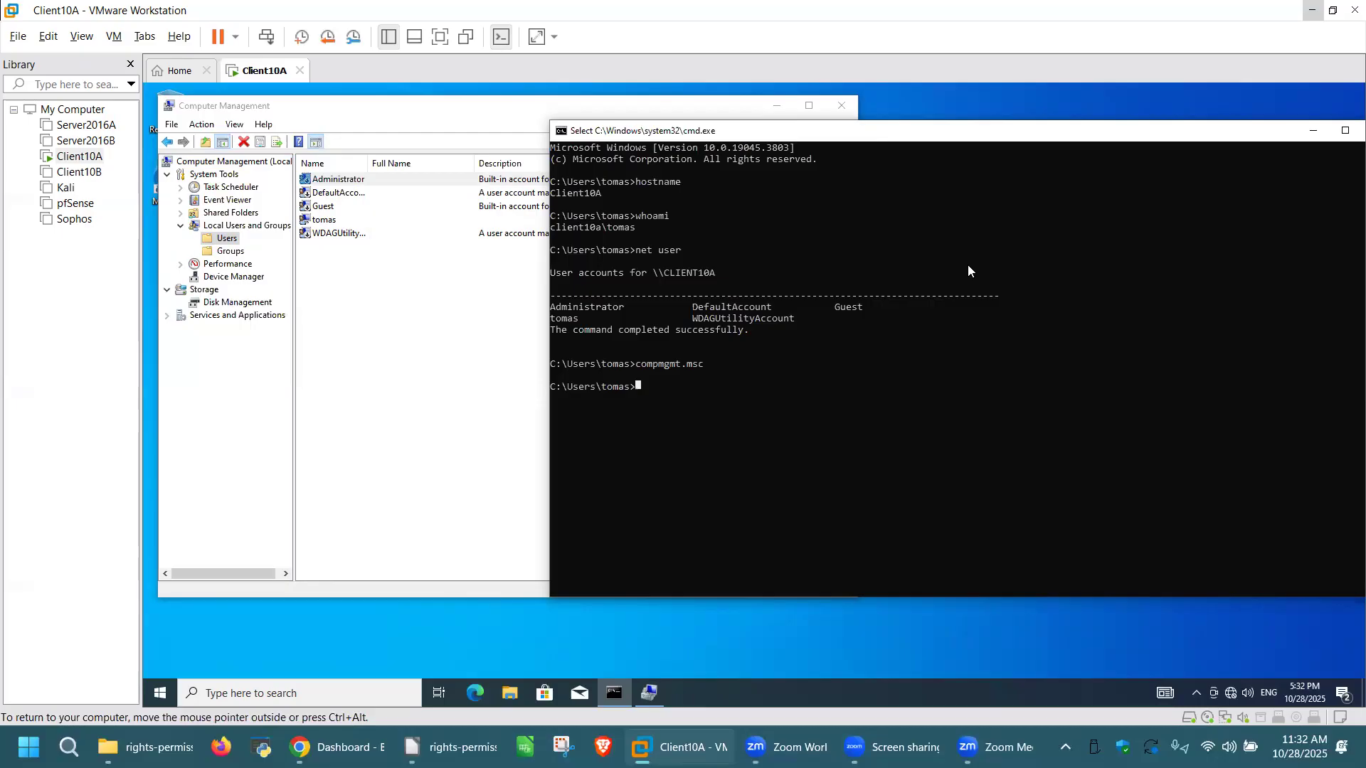
type("net use")
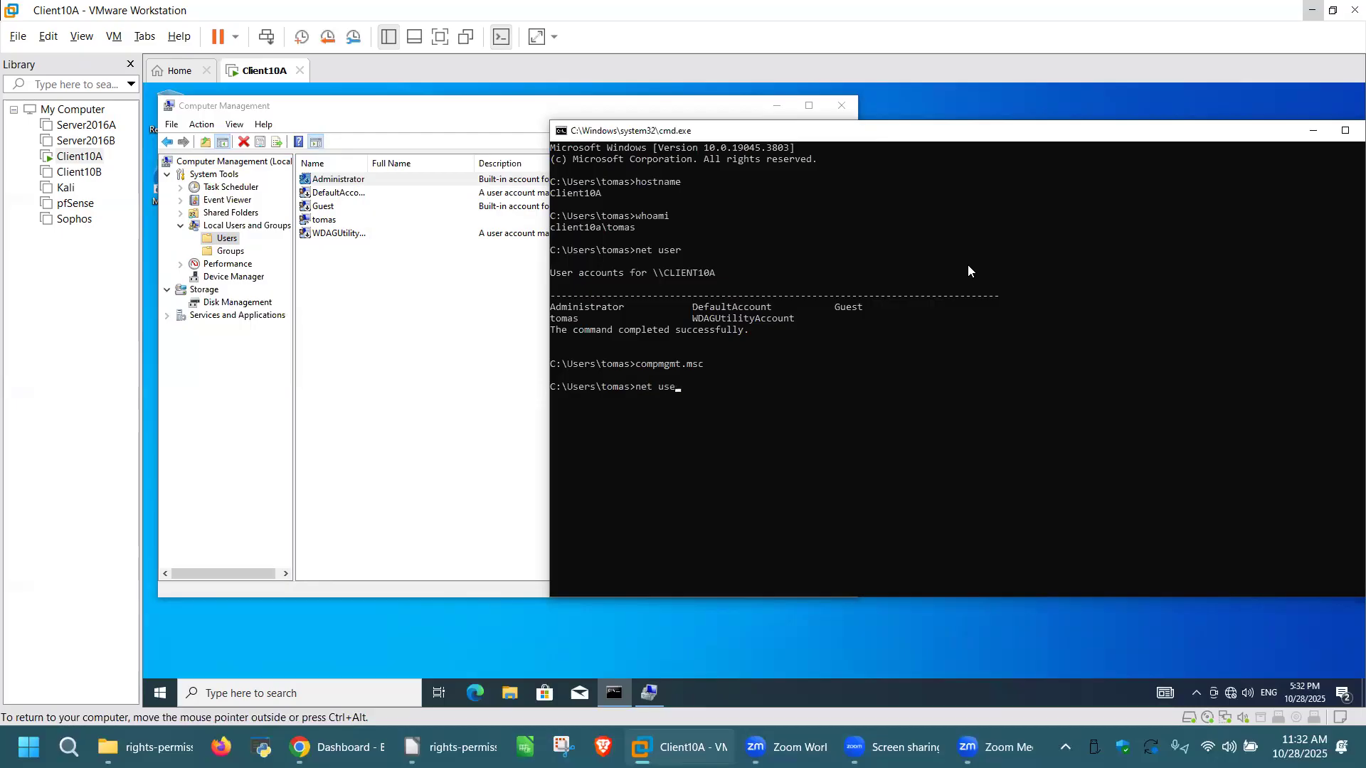
type("r Tom 123 /add")
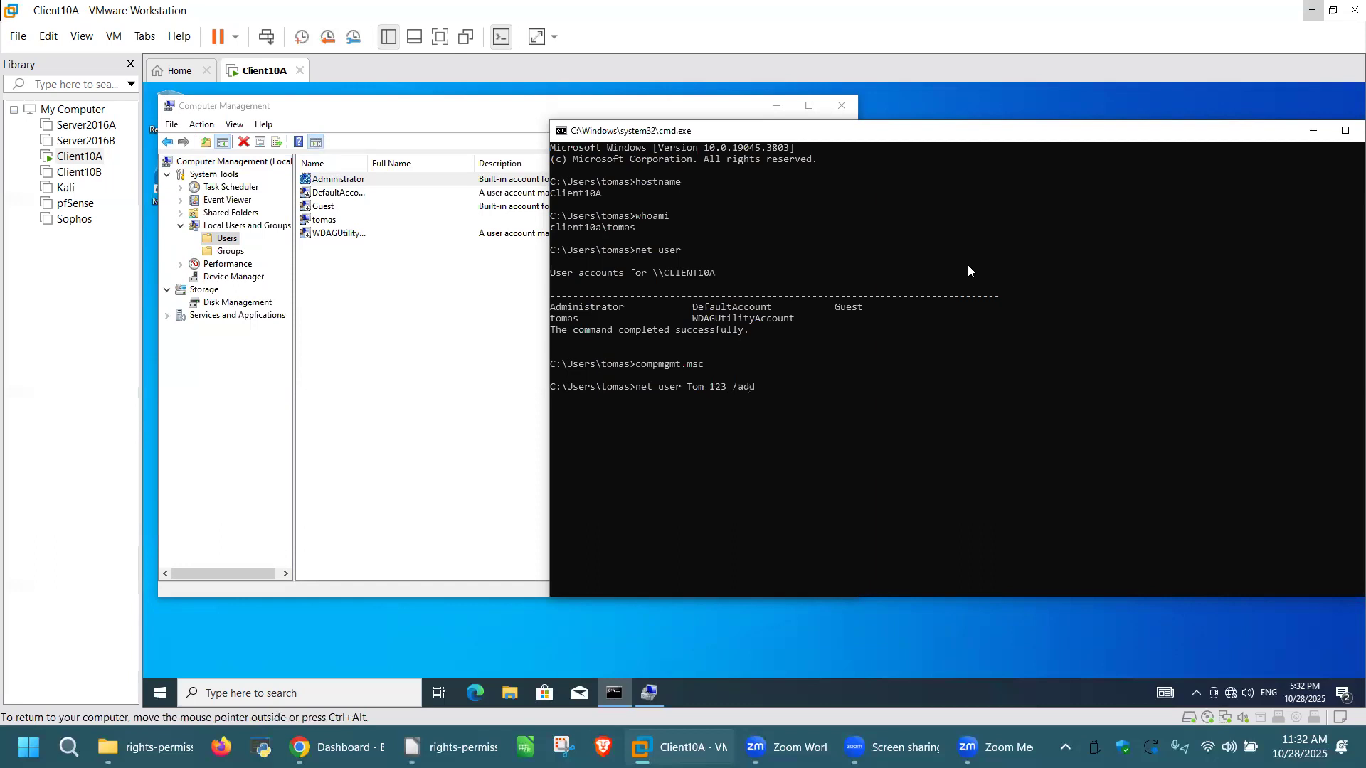
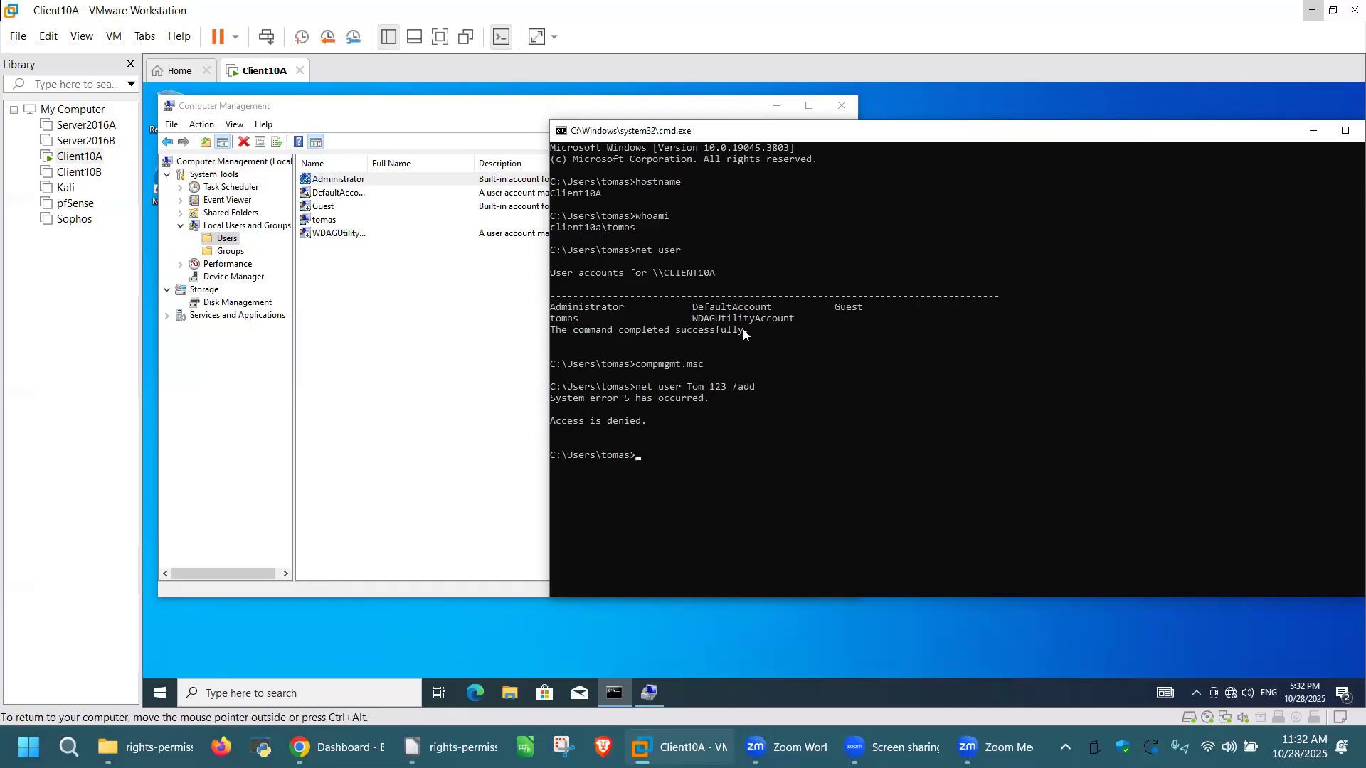
Step: Bring the Computer Management window in front of the Command Prompt
left_click(396, 337)
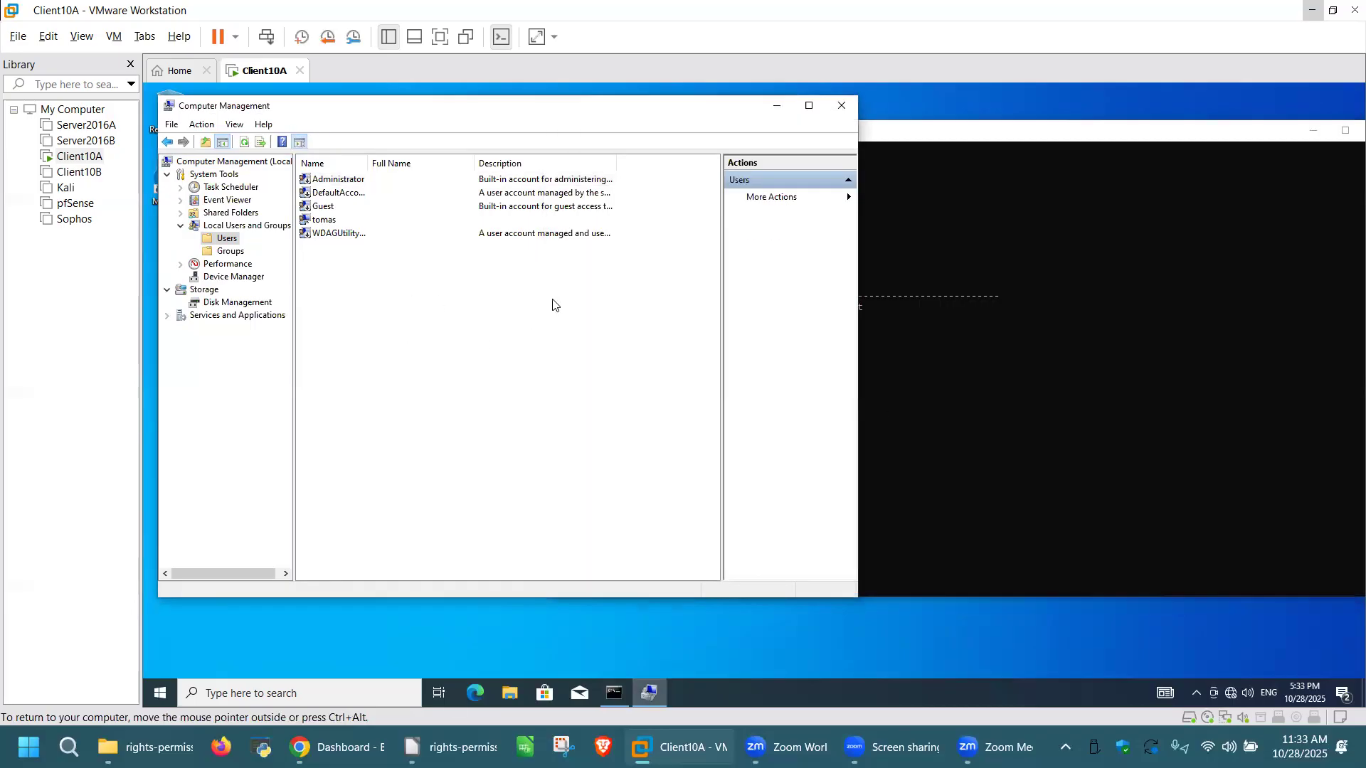
Step: Create local user Tom with a password, not forced to change it at next logon
right_click(422, 296)
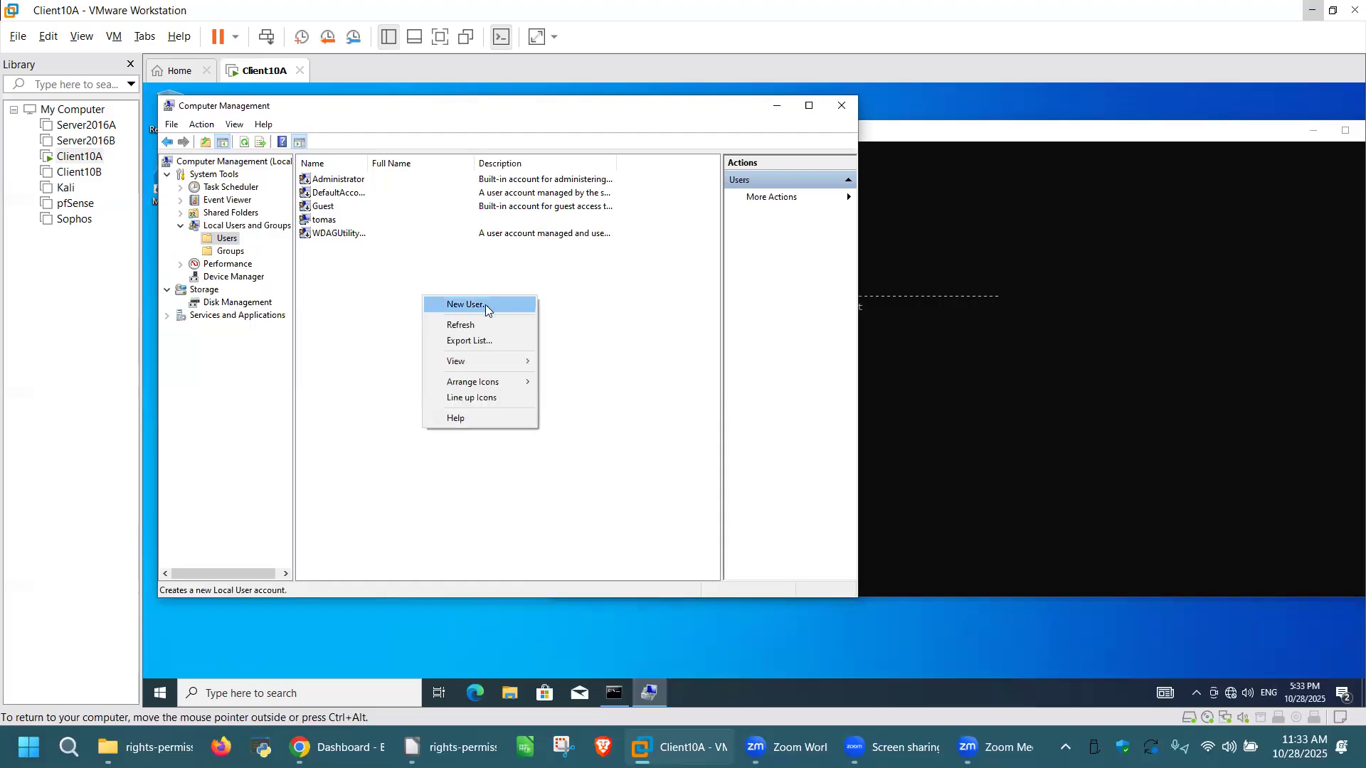
left_click(486, 308)
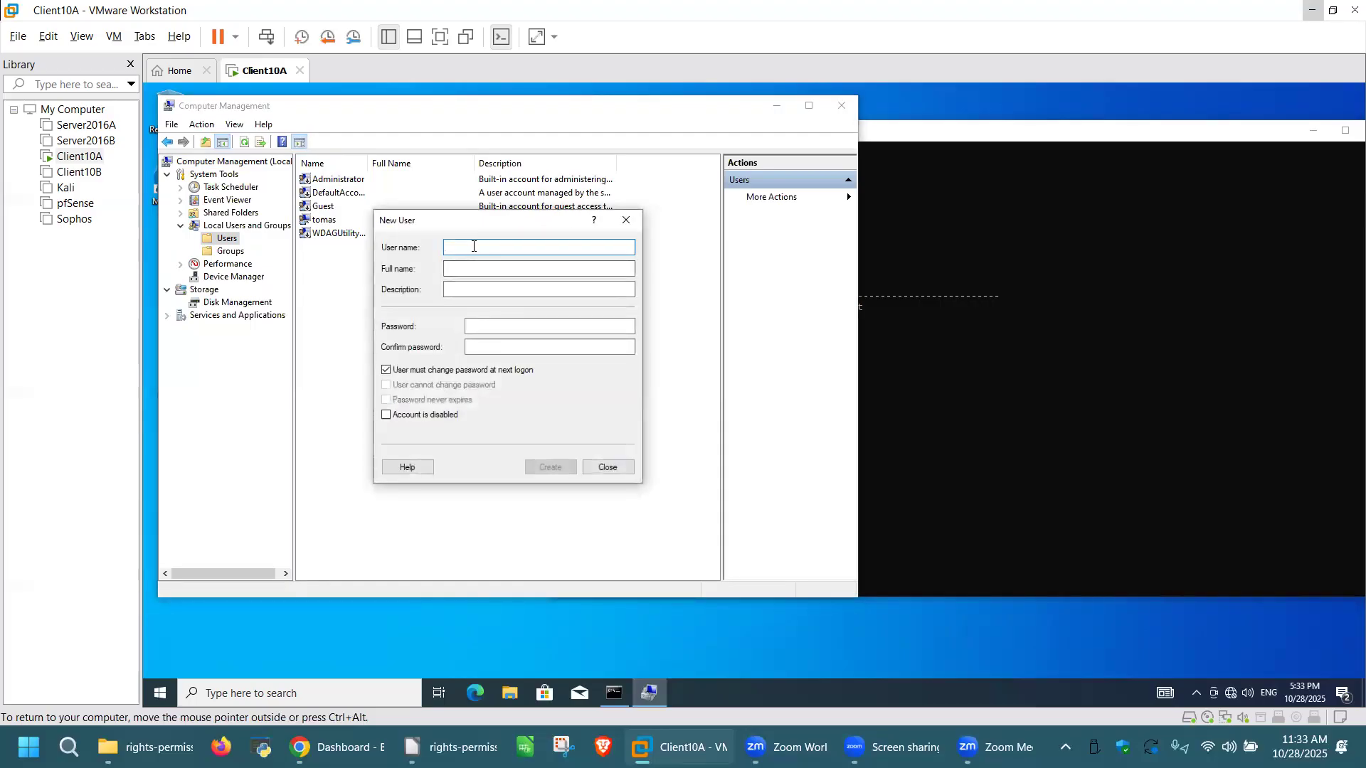
type("Tom")
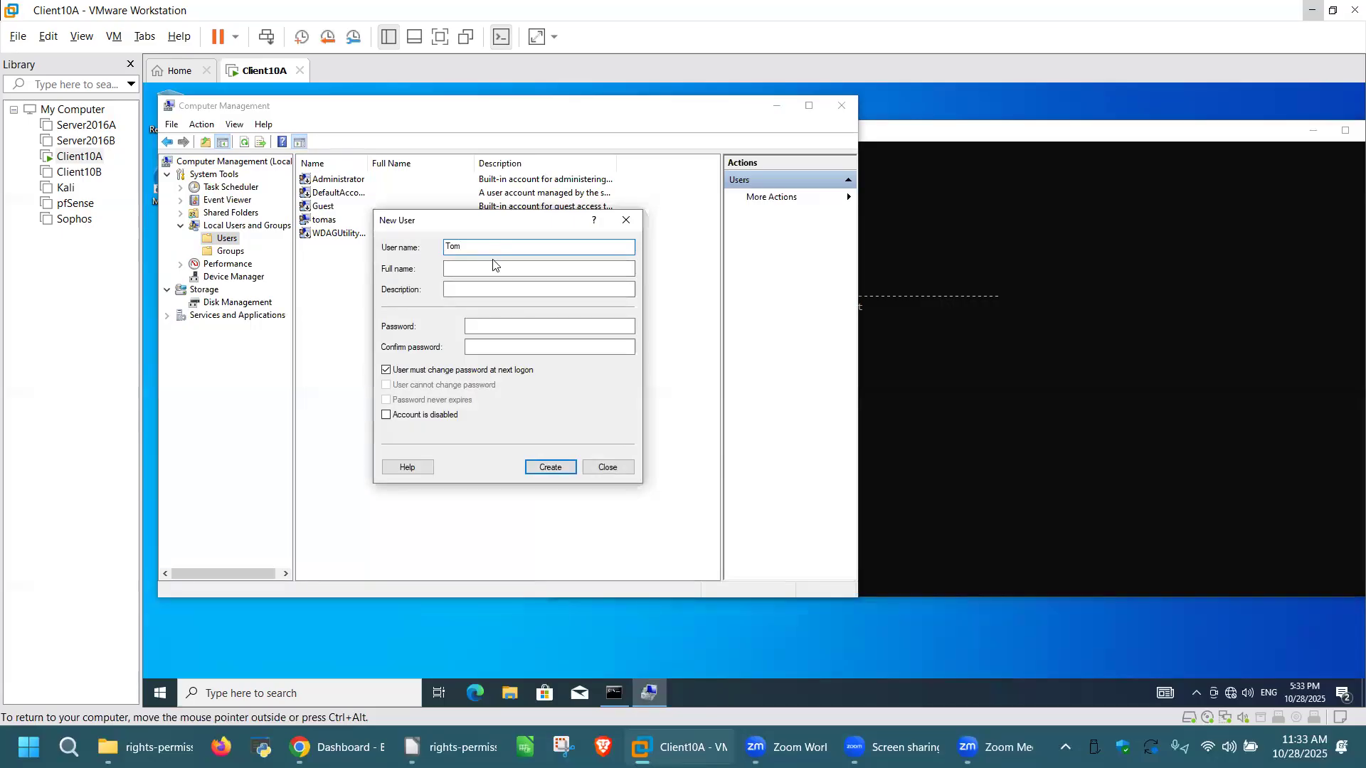
left_click(469, 329)
type("123")
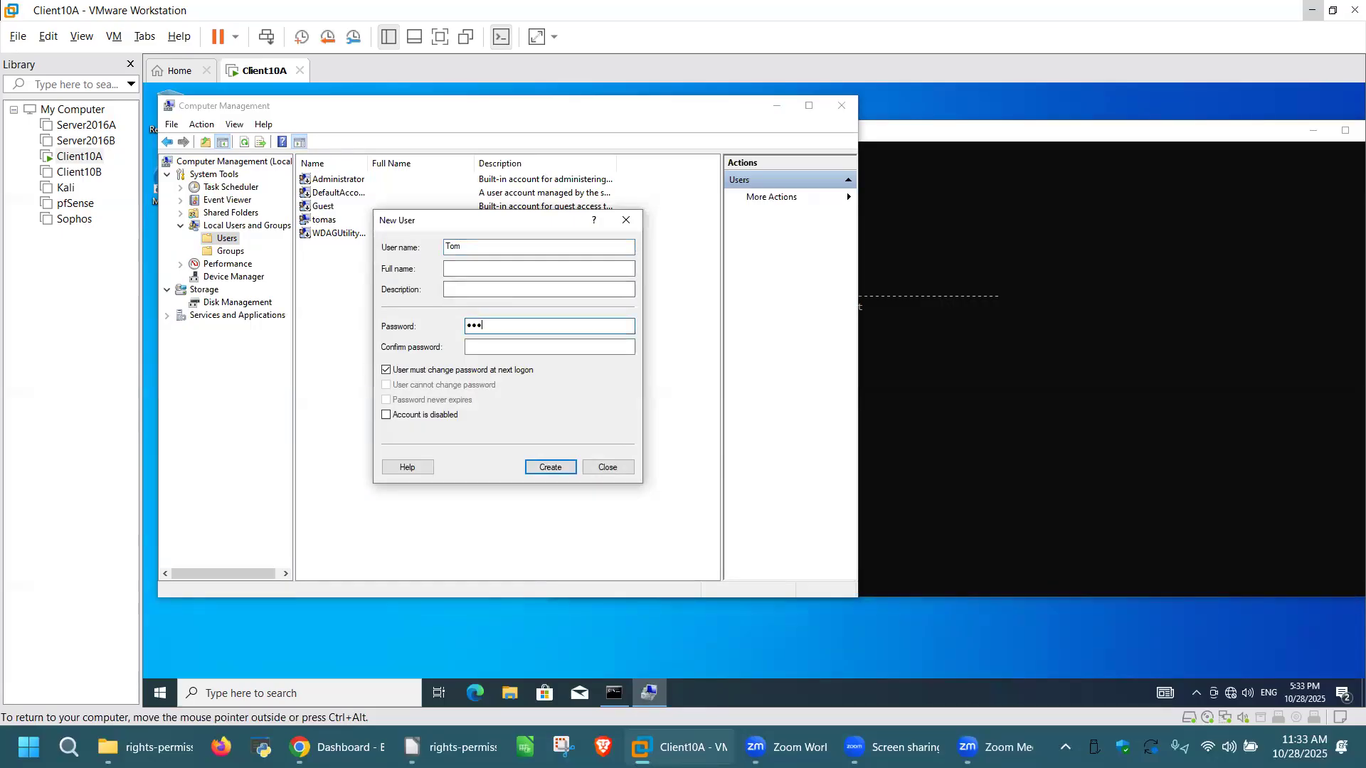
key("Tab")
type("123")
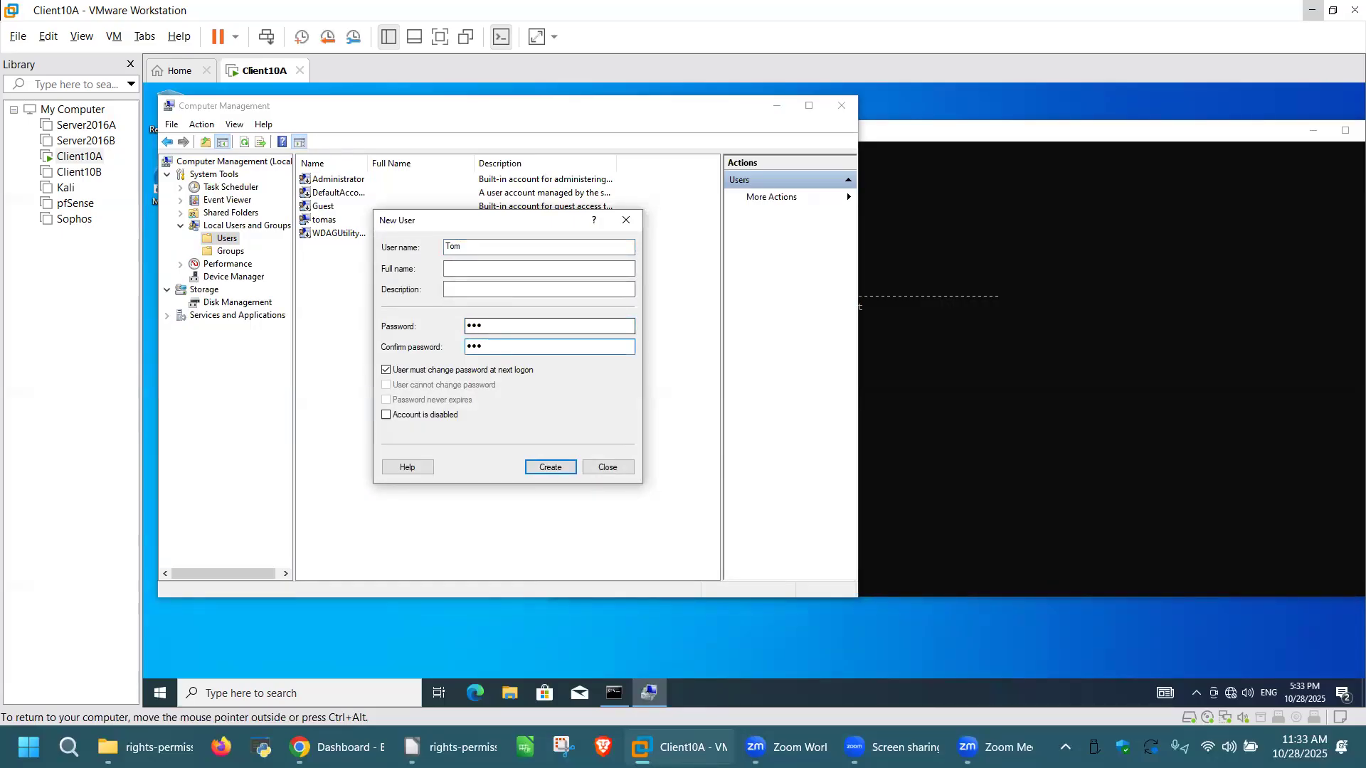
left_click(450, 369)
left_click(550, 467)
left_click(626, 472)
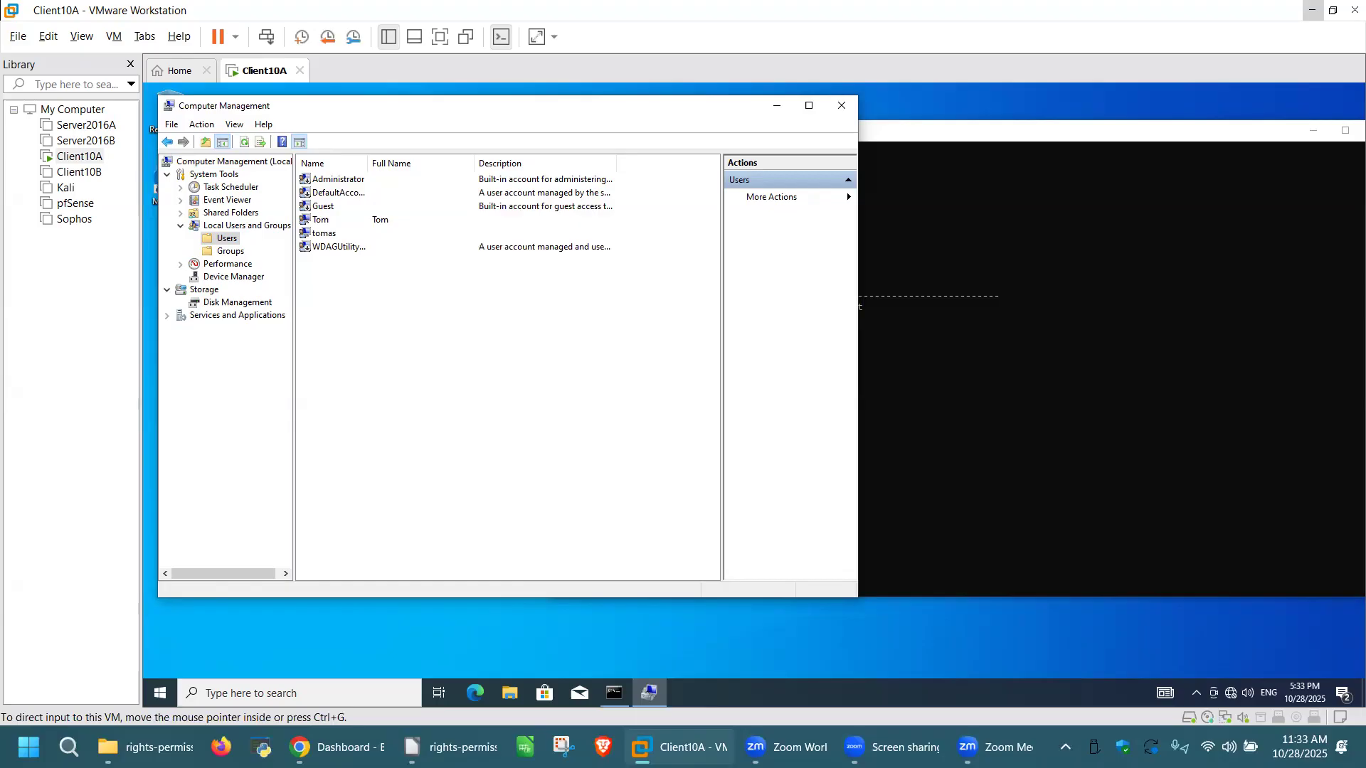
Step: Open File Explorer, go to This PC and open Local Disk (C:)
left_click(512, 691)
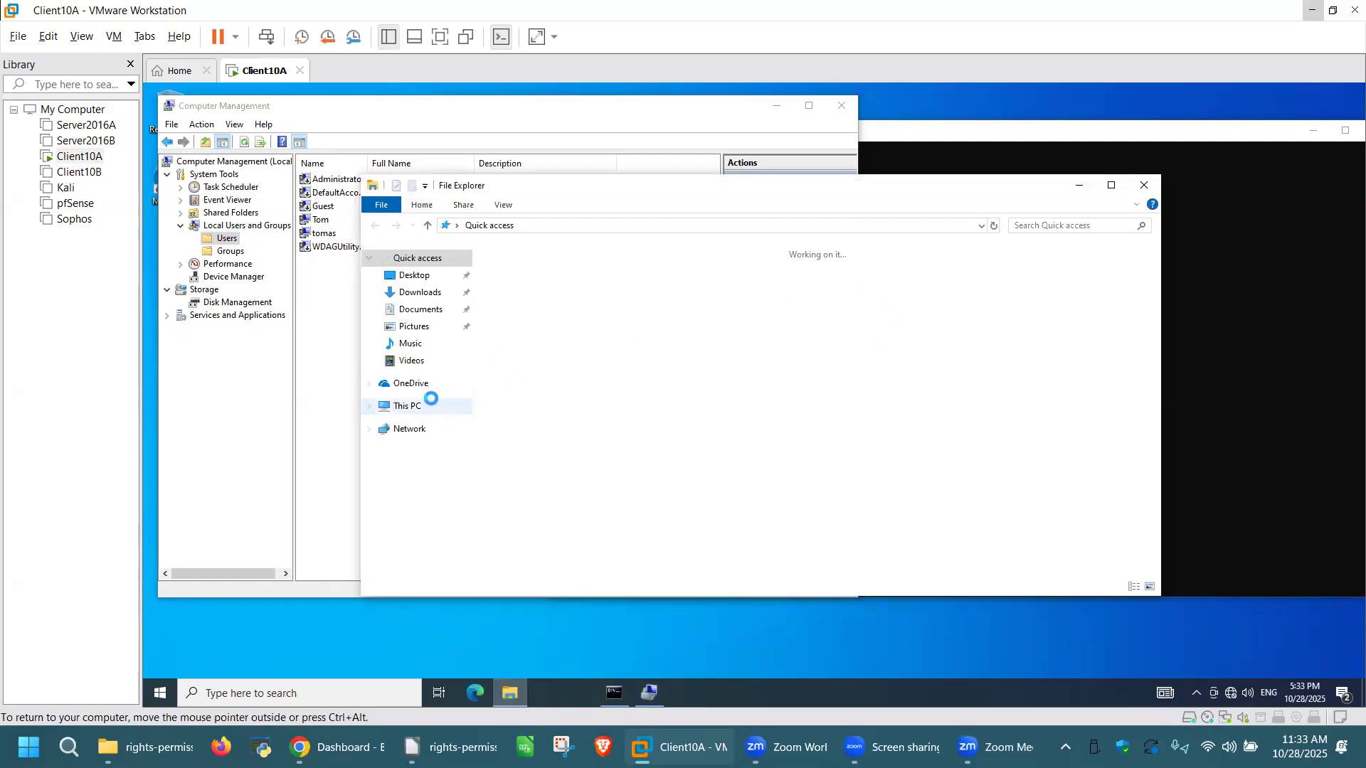
left_click(412, 407)
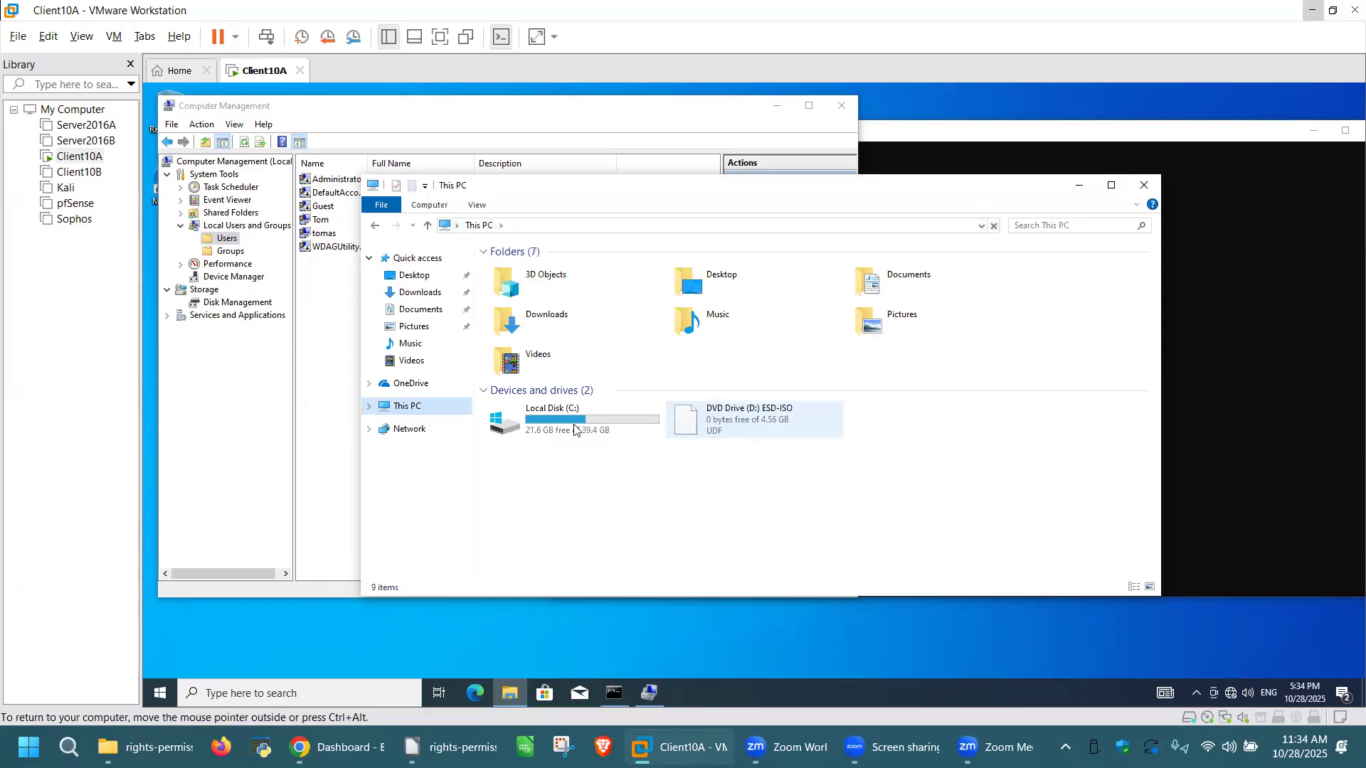
left_click(582, 411)
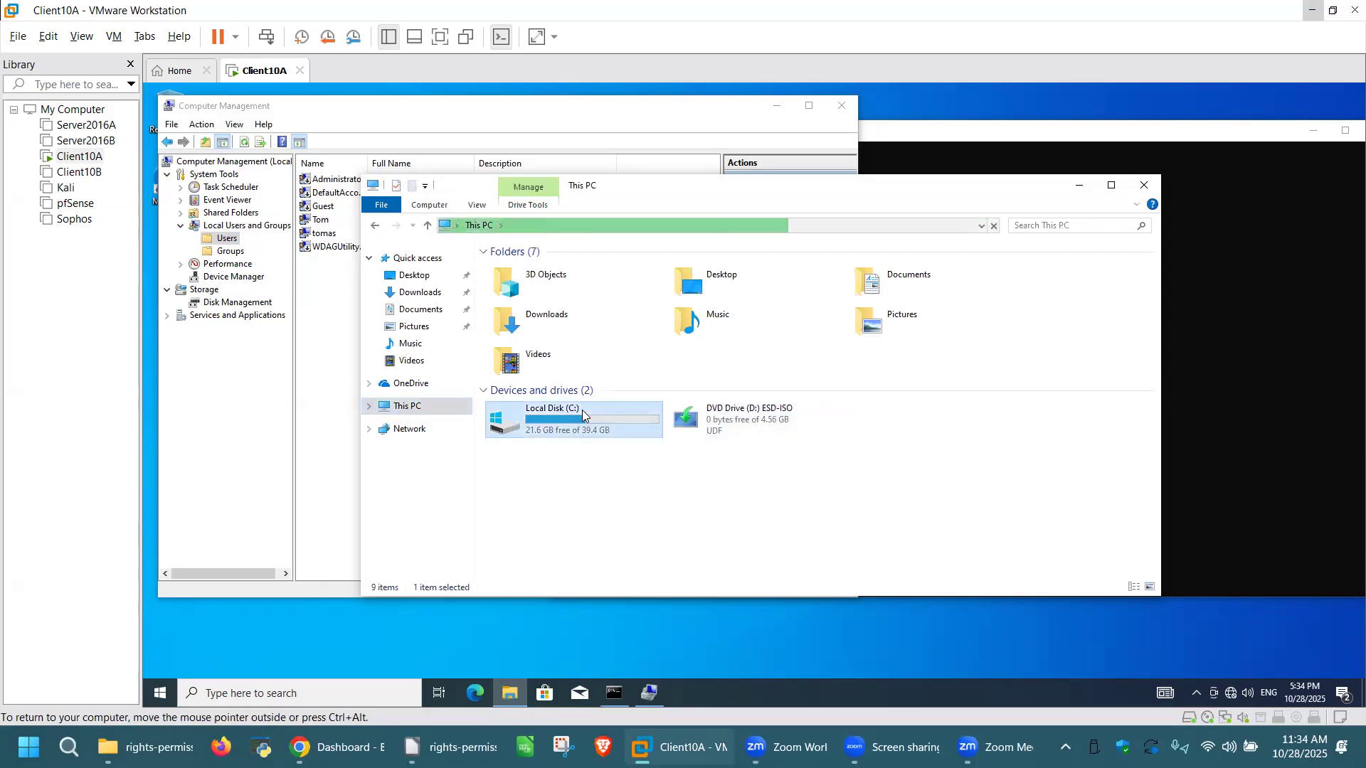
double_click(582, 411)
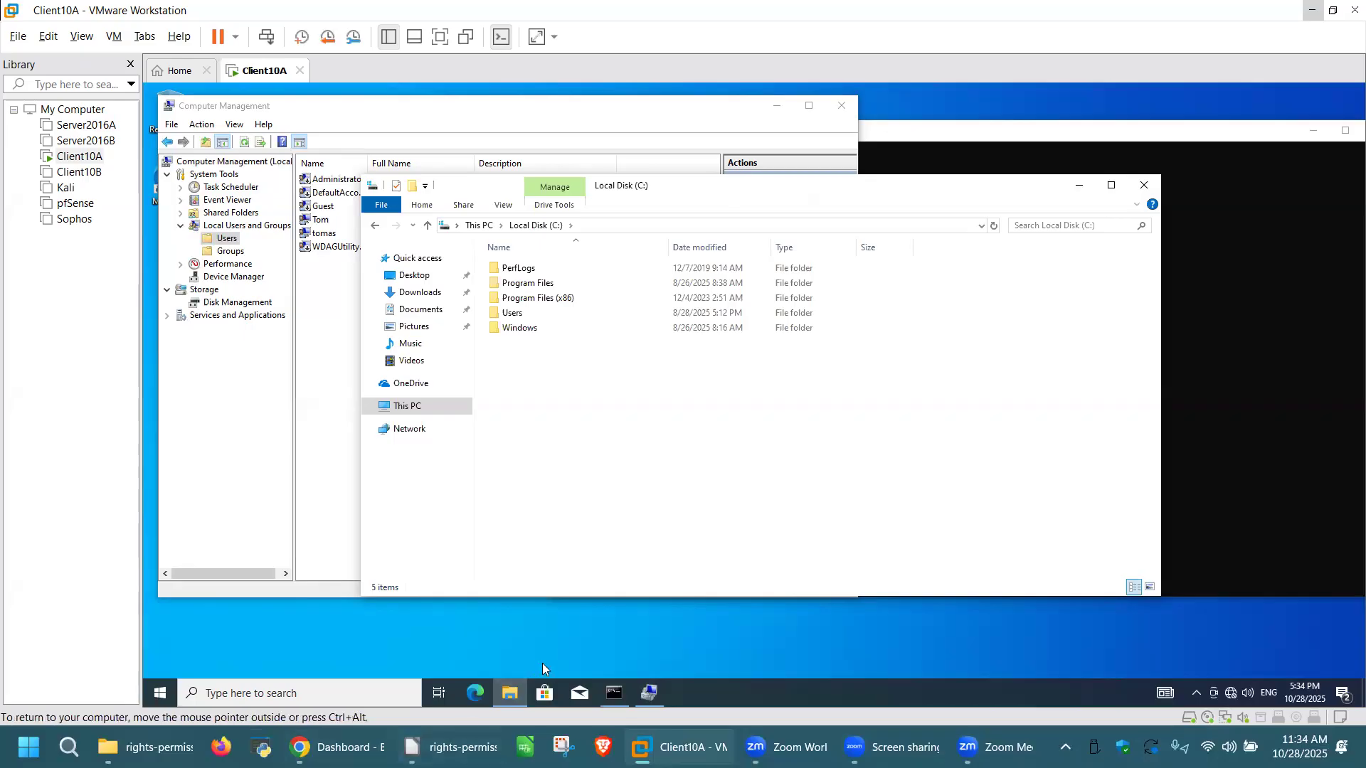
Step: Create a new folder named 'Tomas files' on C: and open it
right_click(576, 377)
mouse_move(675, 515)
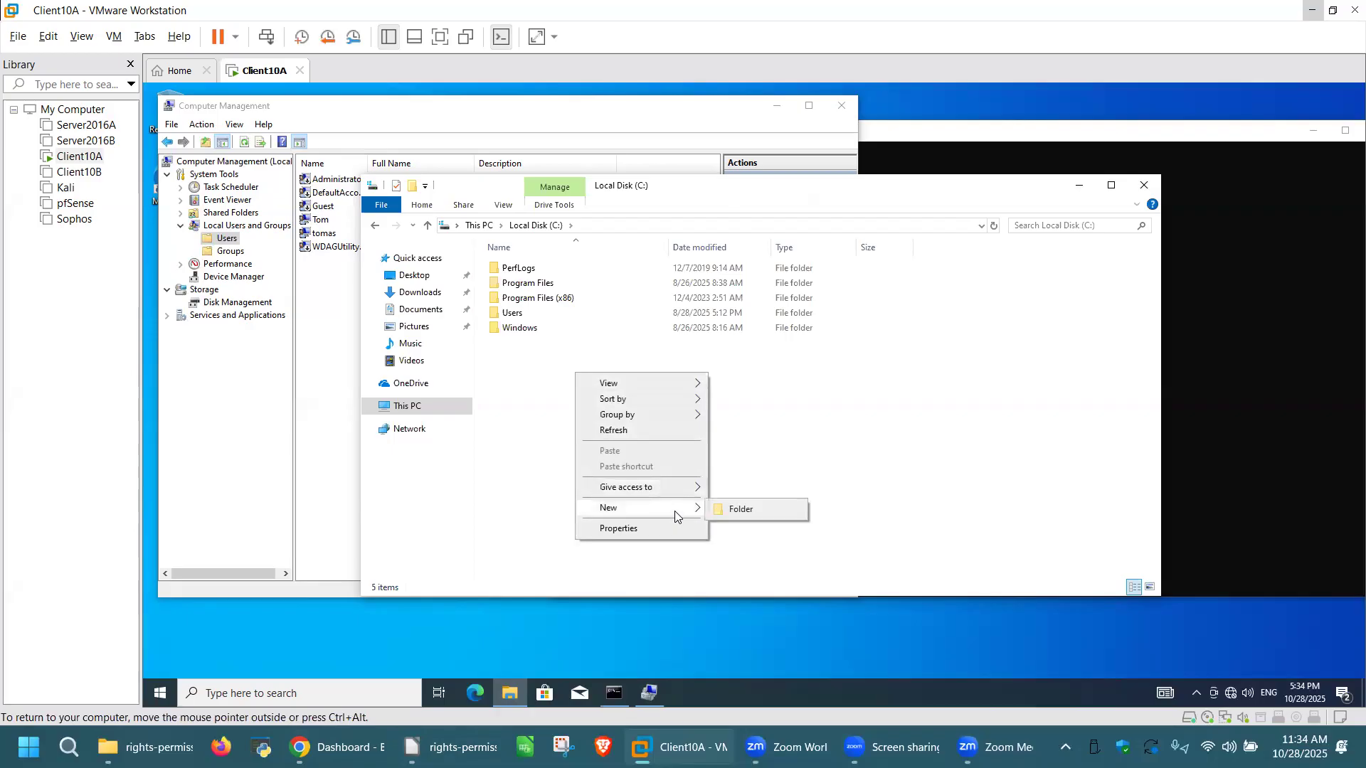
left_click(771, 514)
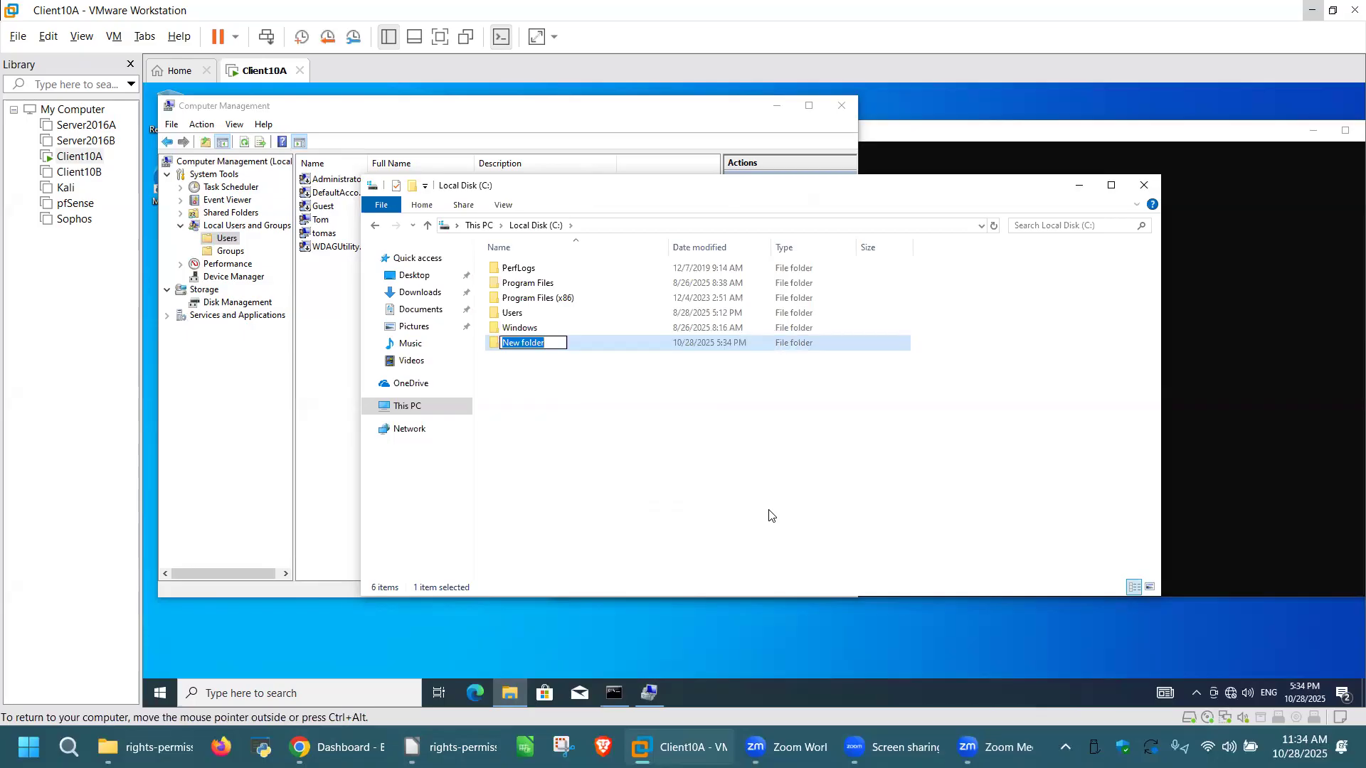
type("Tomas files")
left_click(575, 367)
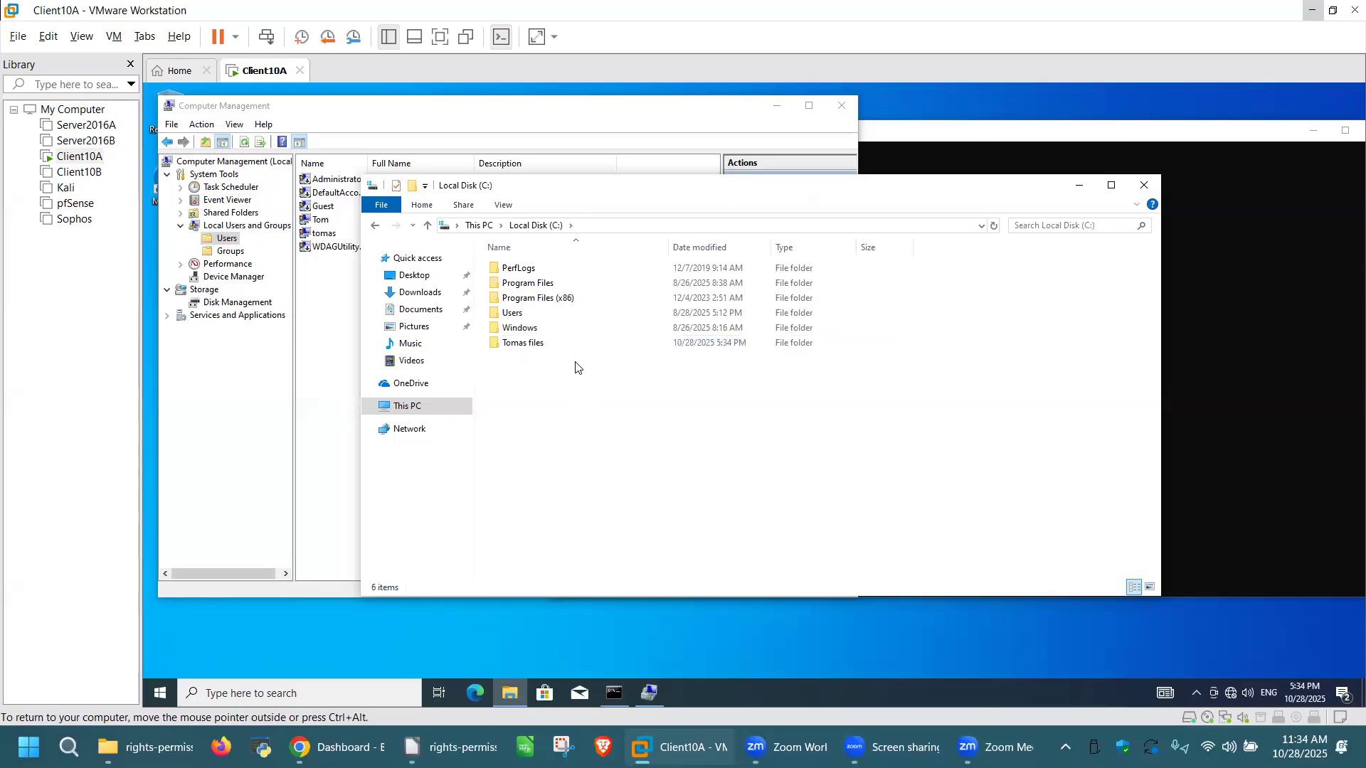
double_click(564, 344)
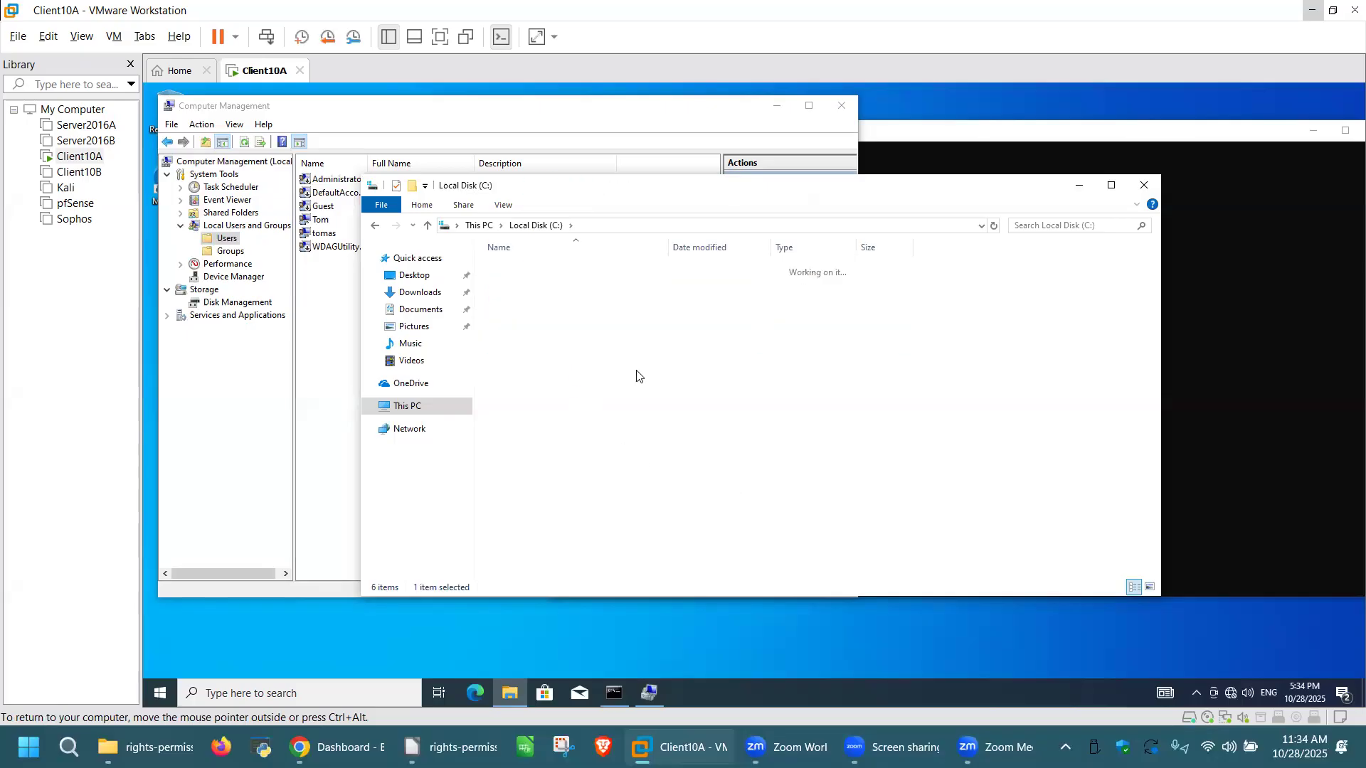
Step: Return to Local Disk (C:) after dismissing the New menus without creating anything
right_click(656, 335)
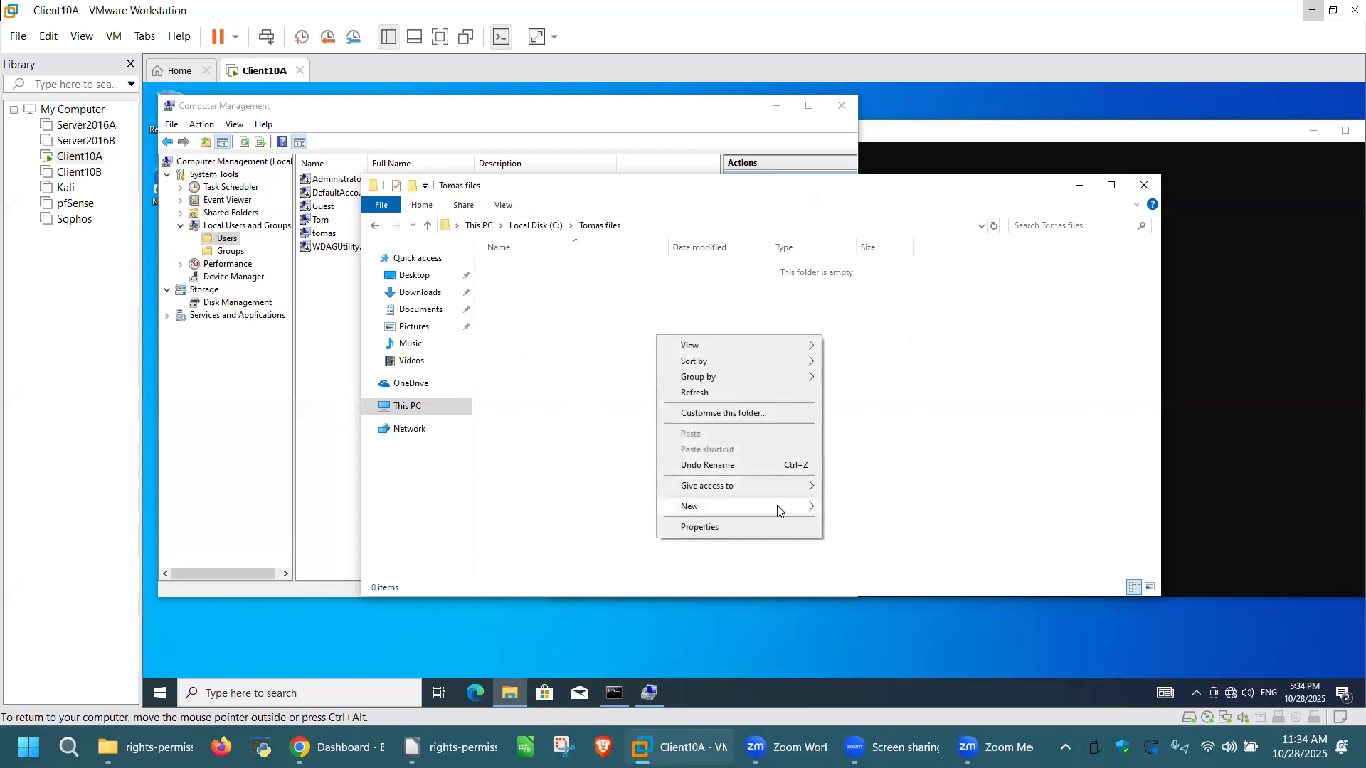
mouse_move(778, 511)
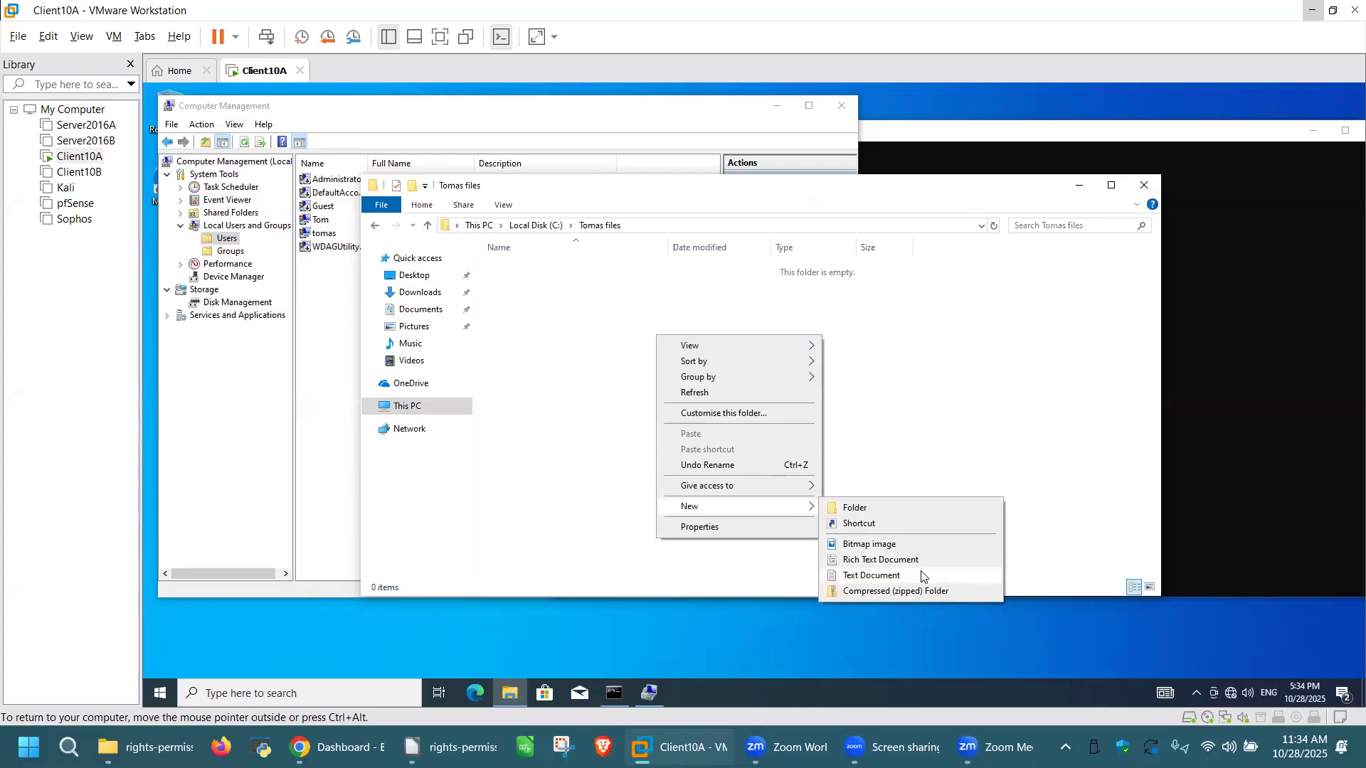
left_click(567, 348)
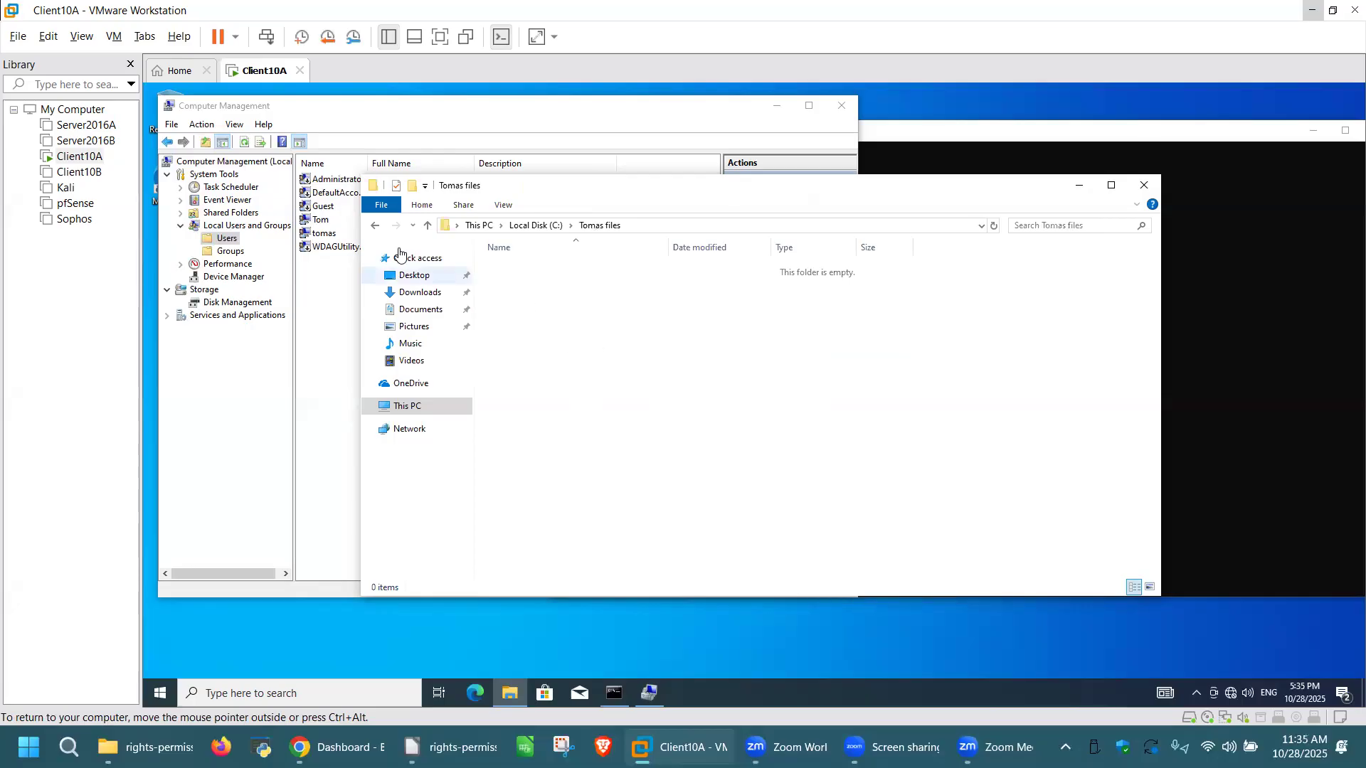
left_click(377, 226)
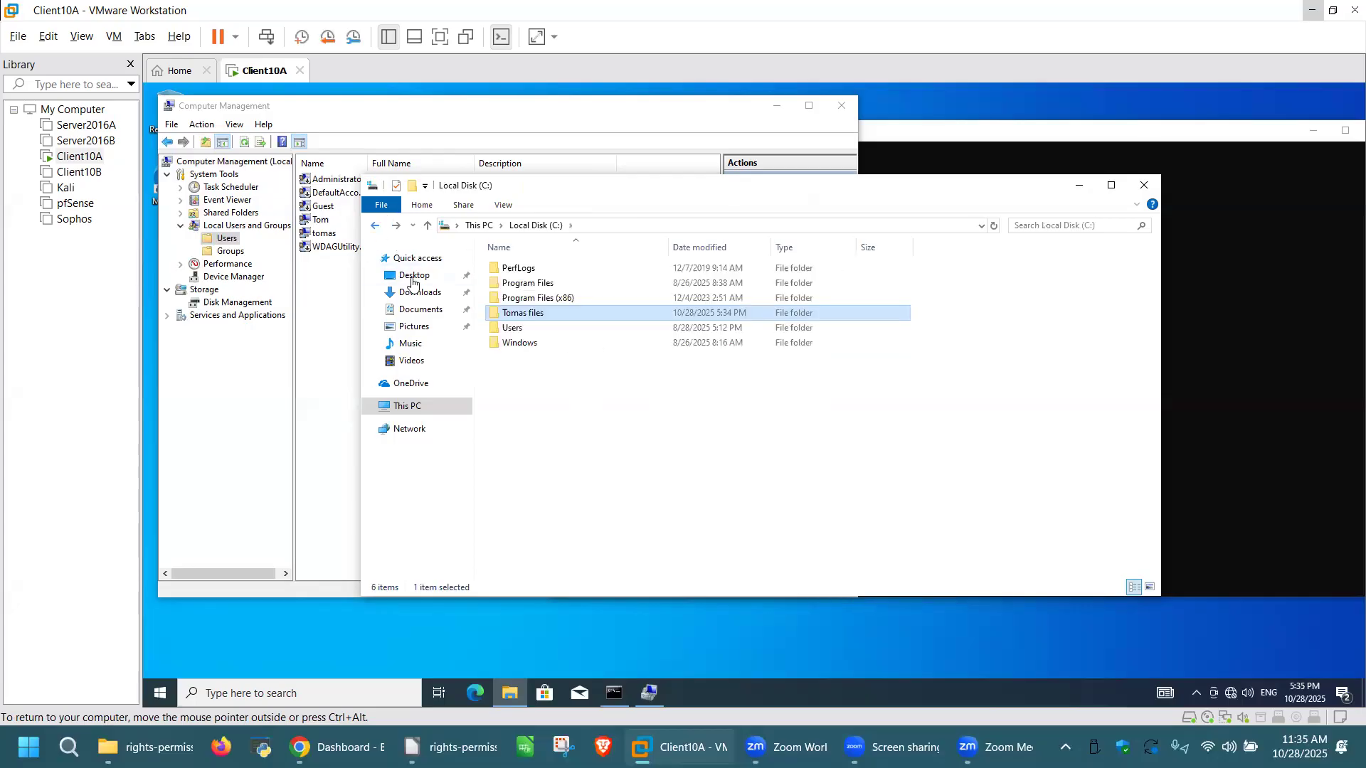
left_click(661, 409)
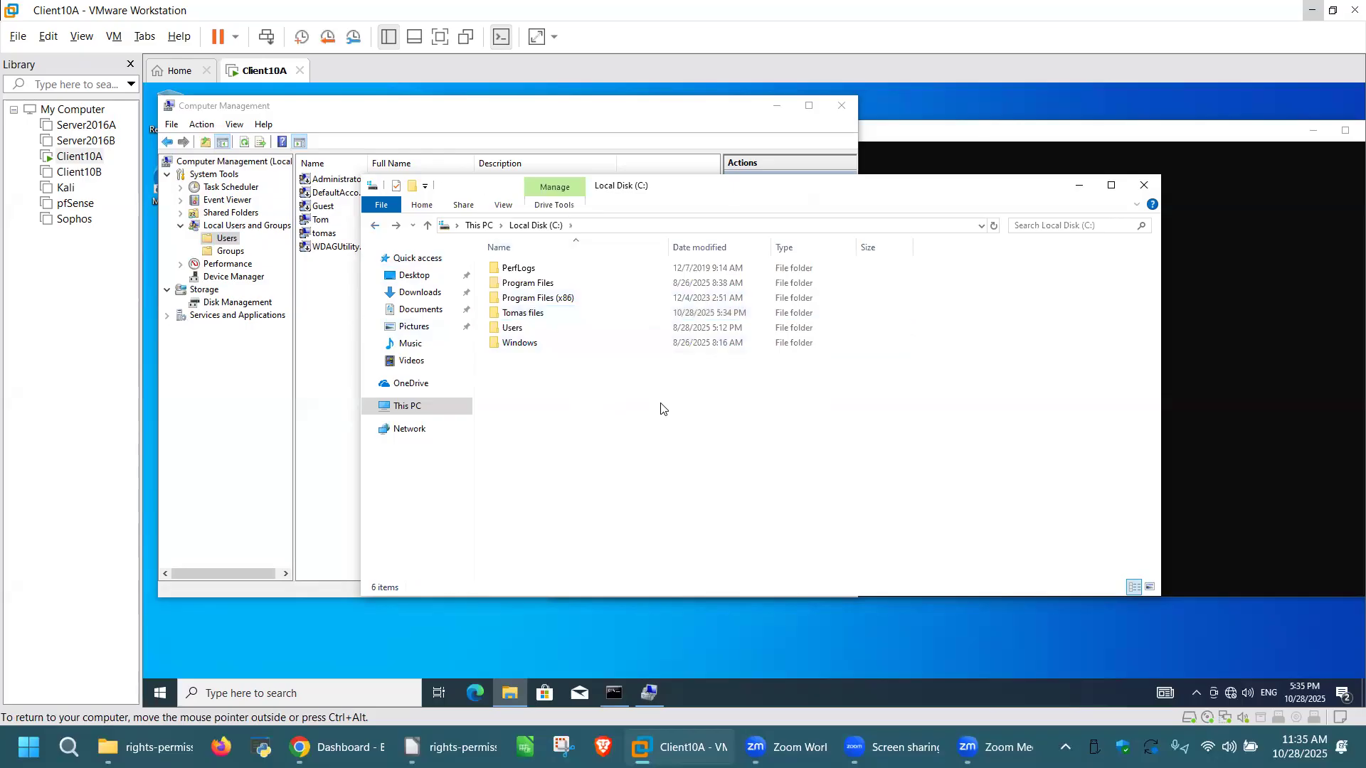
right_click(661, 408)
mouse_move(794, 553)
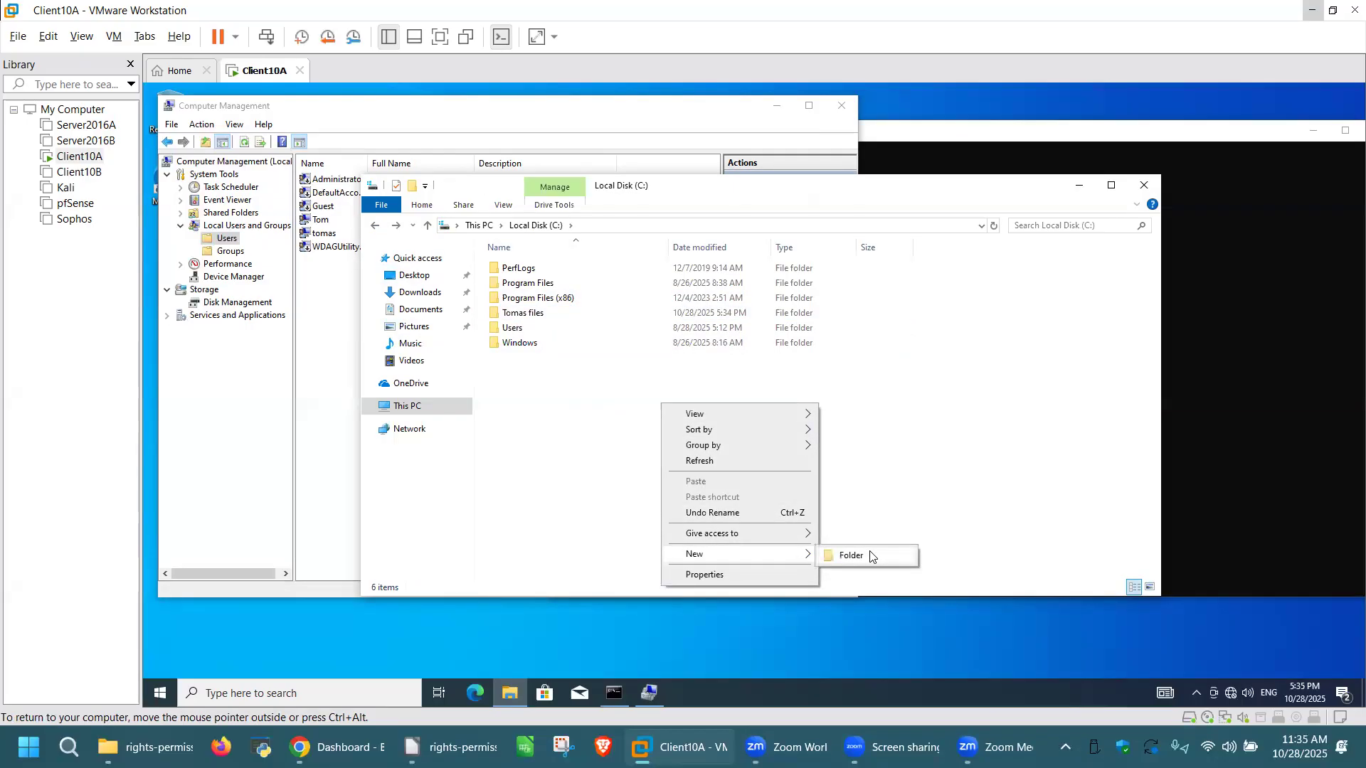
left_click(559, 403)
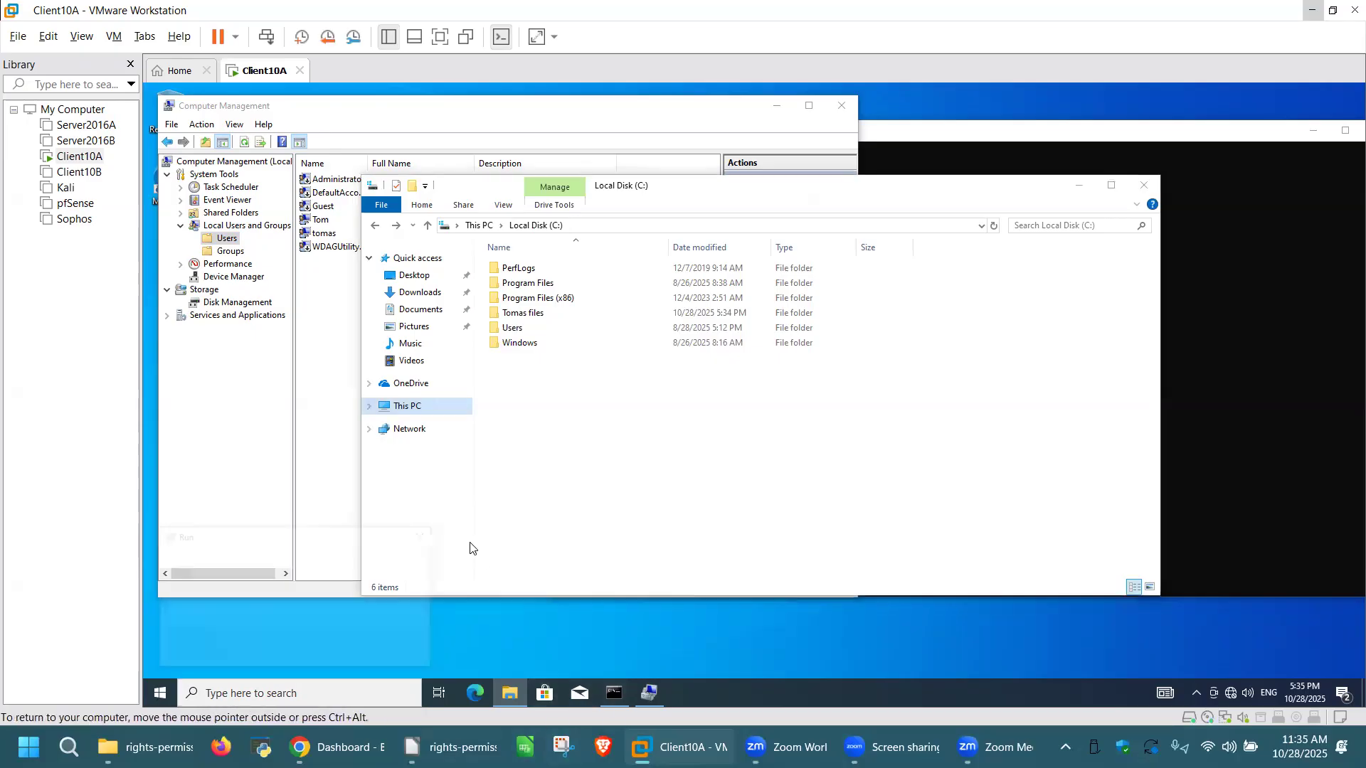
Step: Open system32 via the Run prompt and go into the drivers folder
key("super+r")
type("syu")
key("BackSpace")
type("stem32")
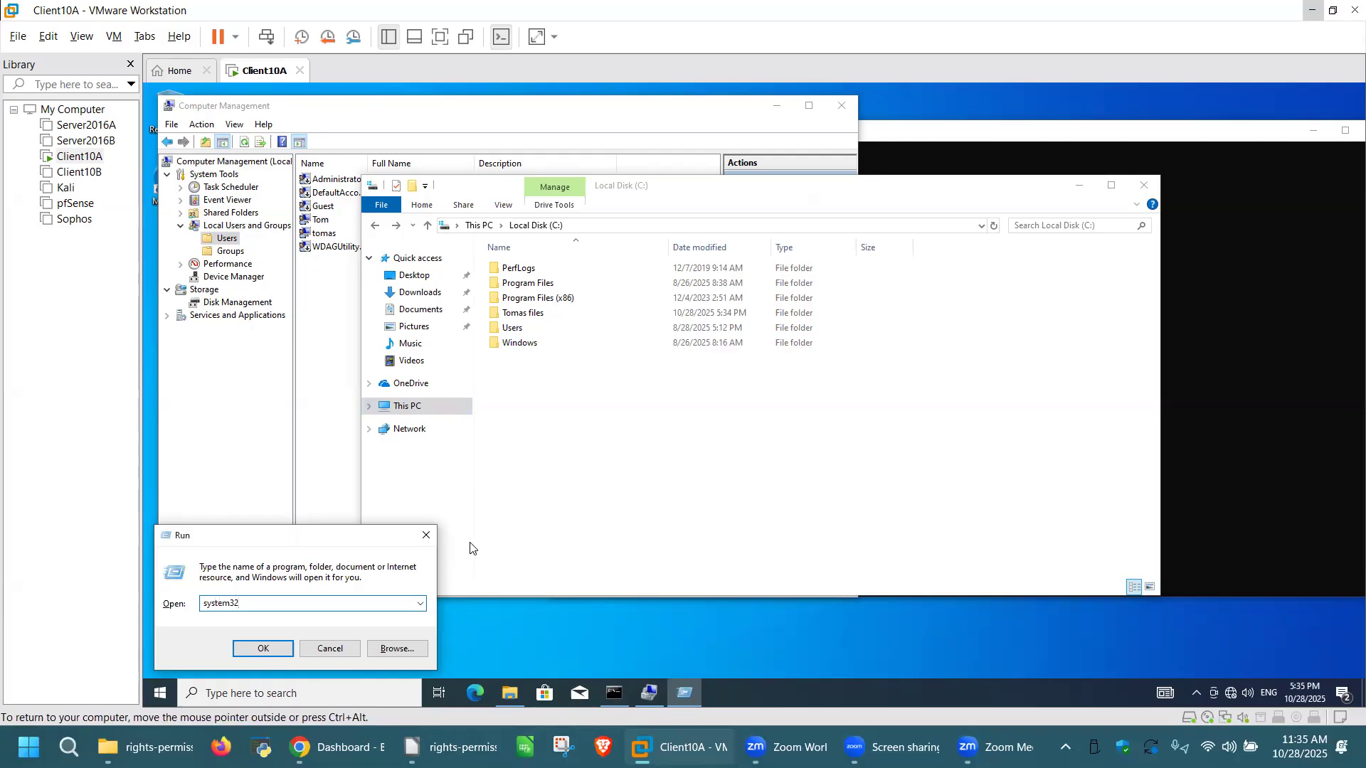
key("Return")
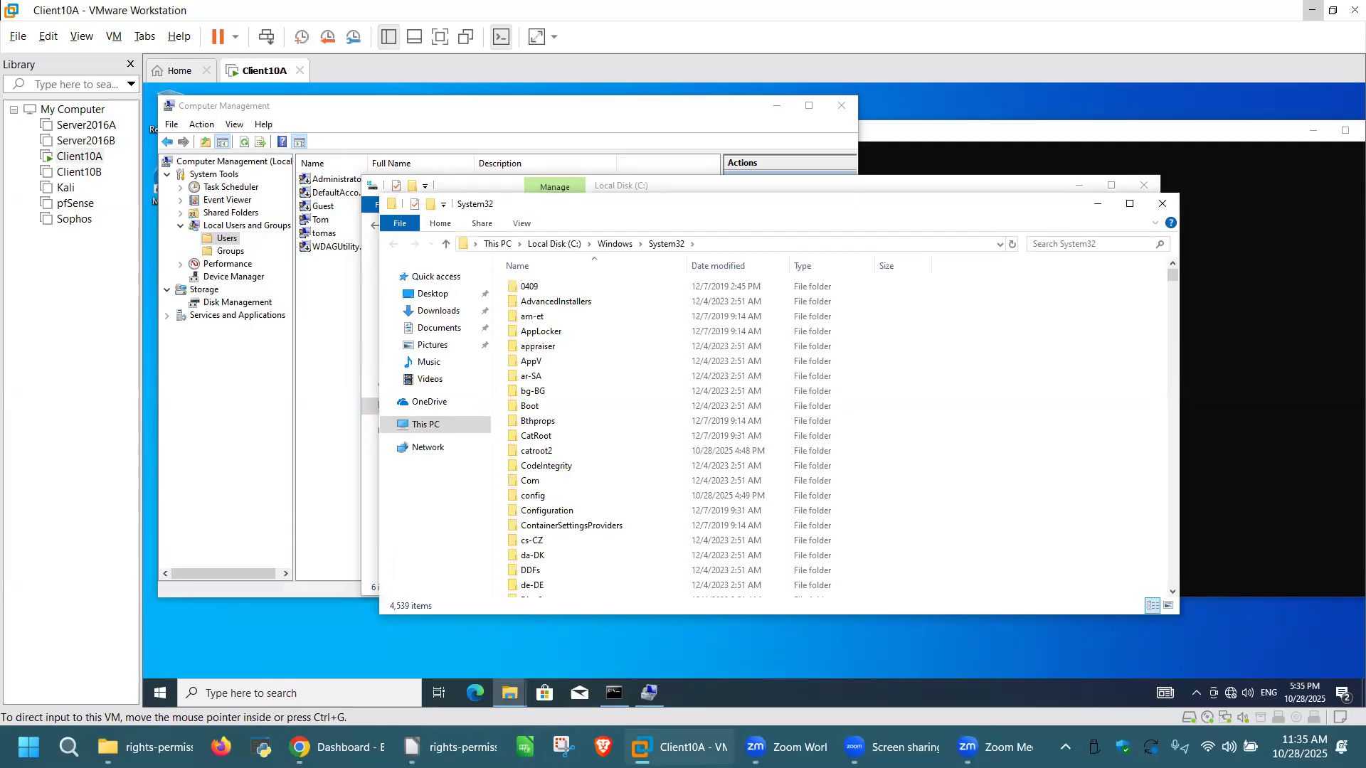
scroll(615, 515, "down", 1)
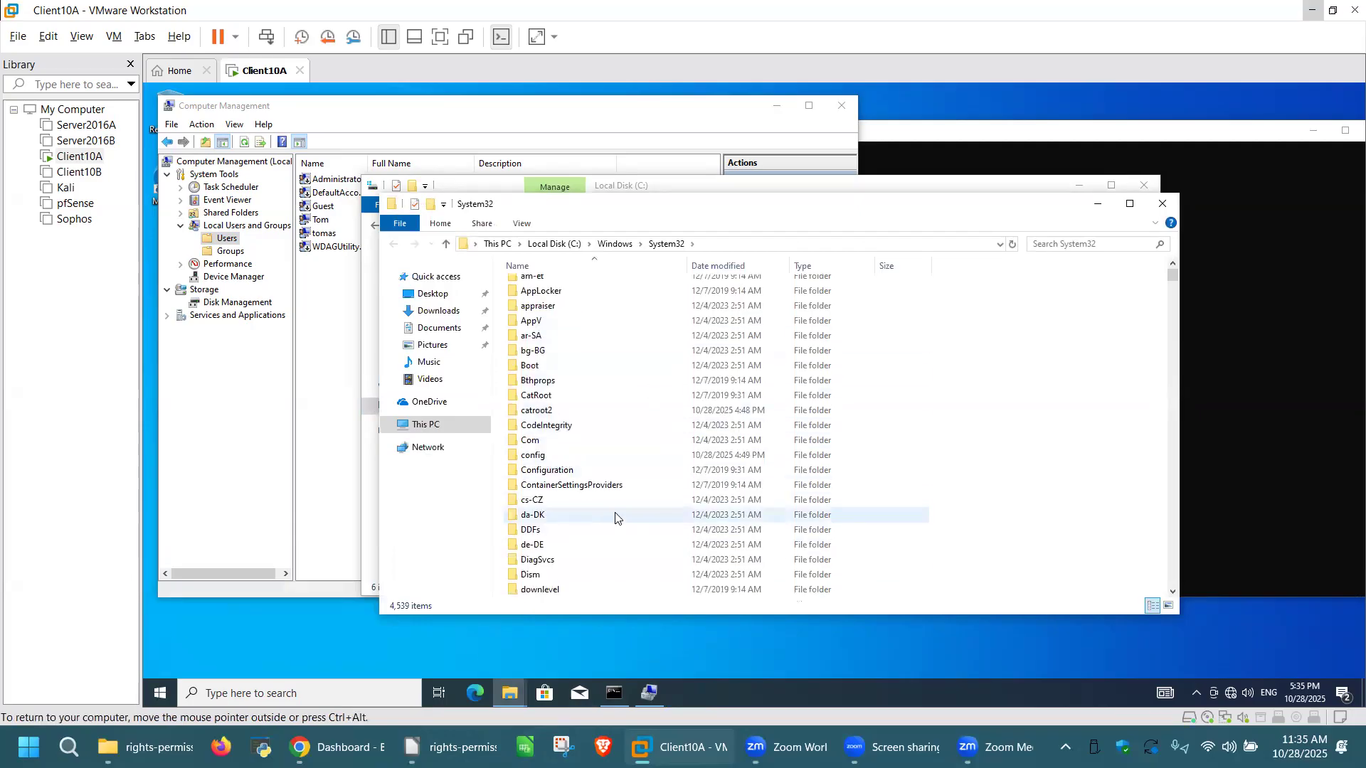
scroll(616, 515, "down", 2)
left_click(536, 515)
double_click(536, 515)
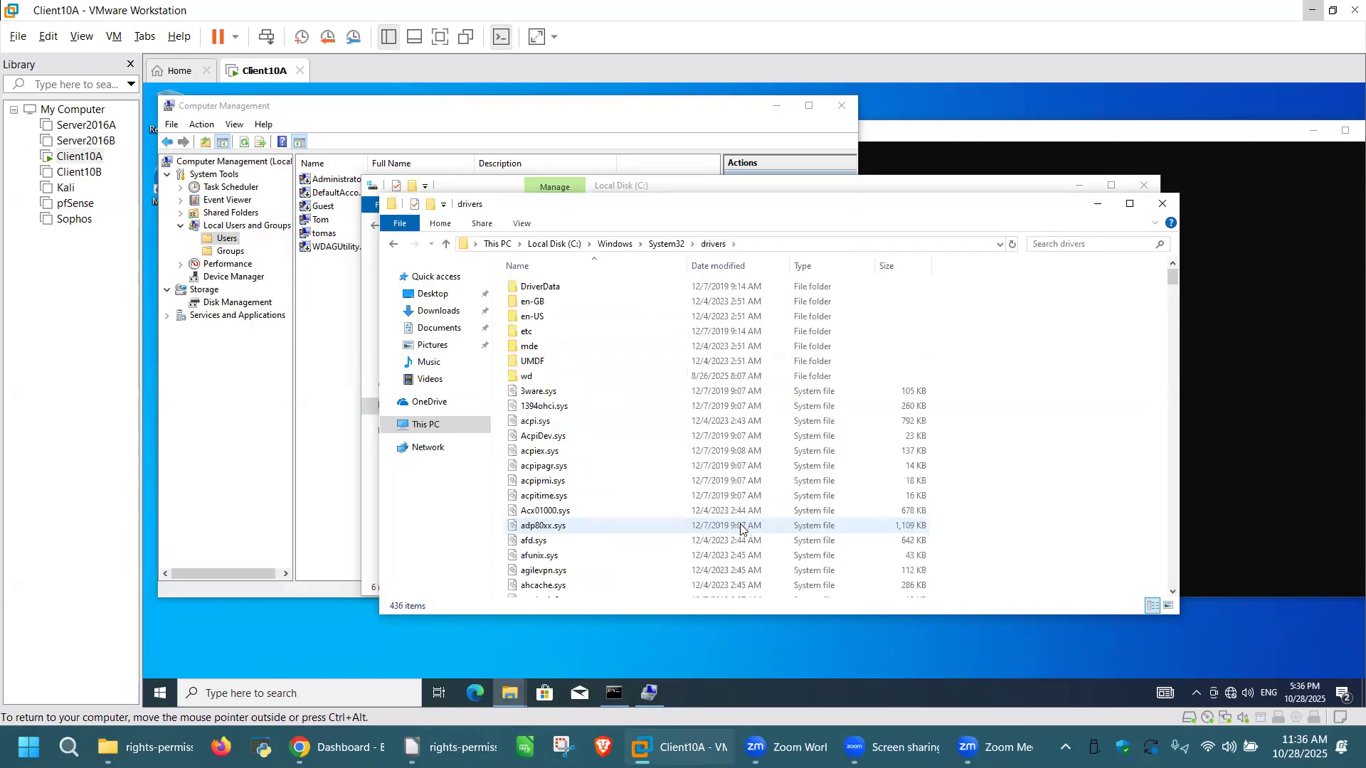
Step: Open the hosts file from the etc folder in Notepad
double_click(539, 334)
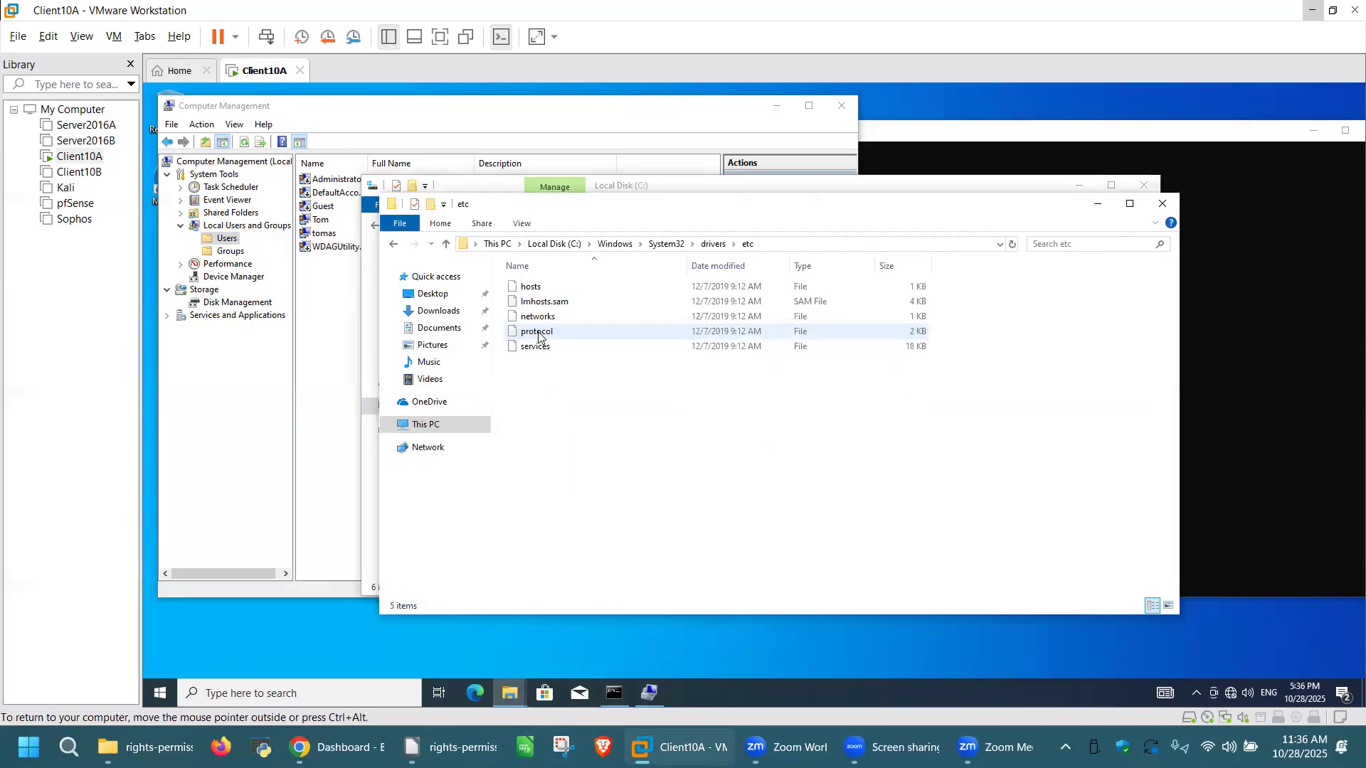
left_click(544, 290)
double_click(544, 291)
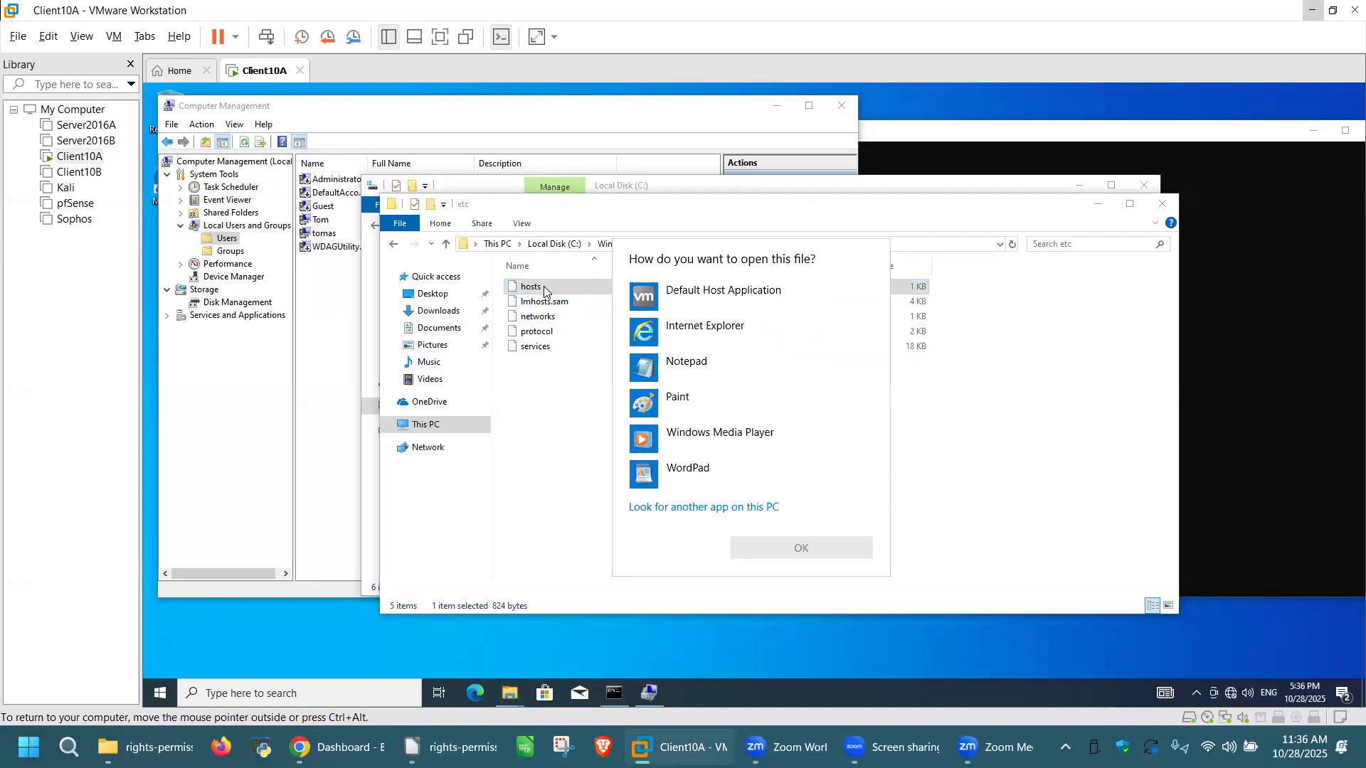
left_click(712, 365)
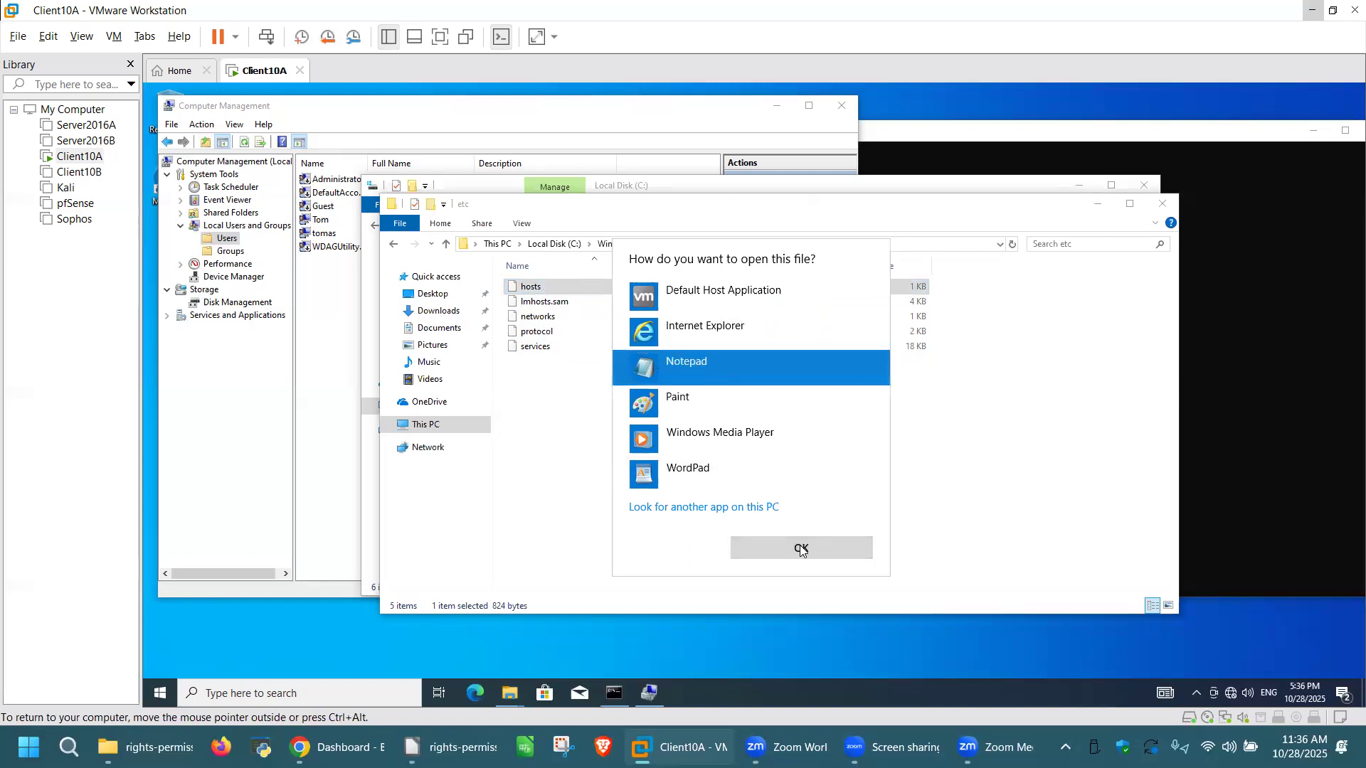
left_click(801, 547)
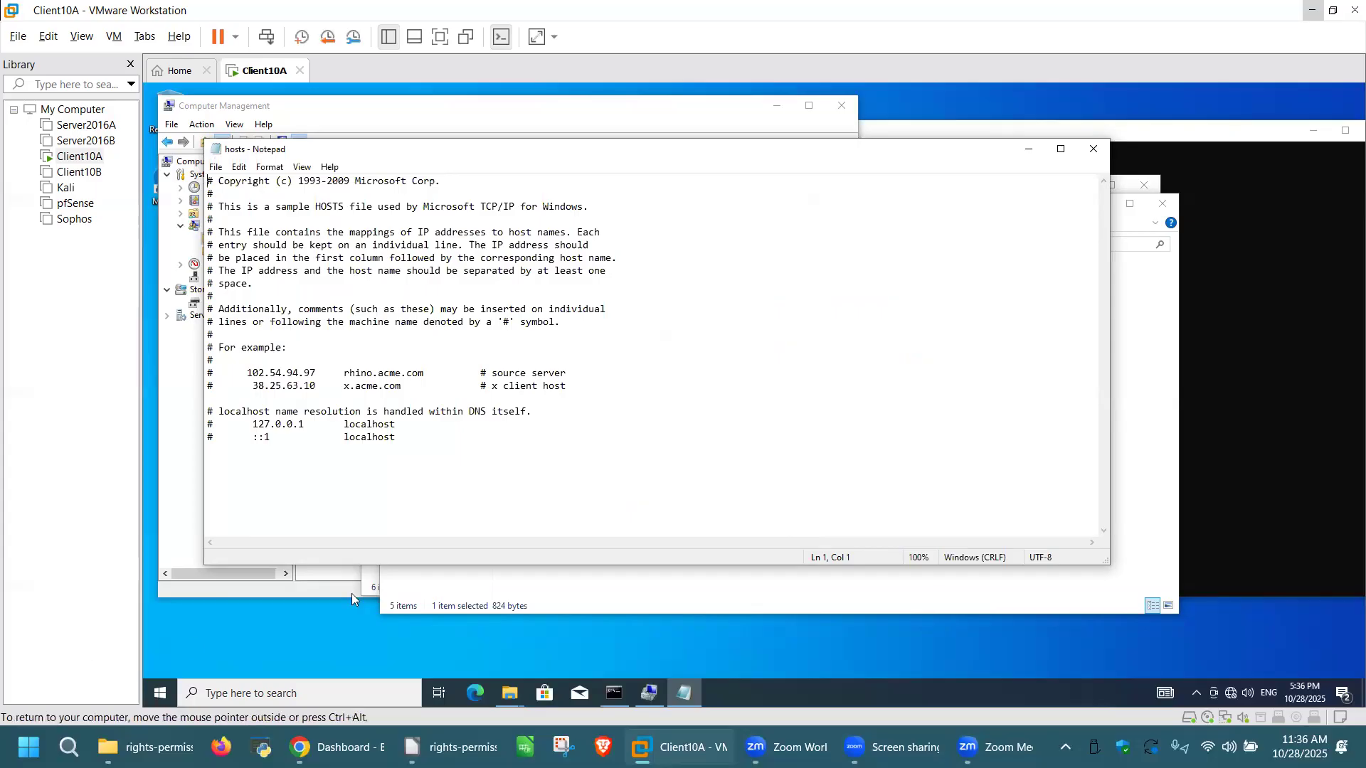
left_click(319, 461)
type("#\t127.0.0.1\twww.google.com")
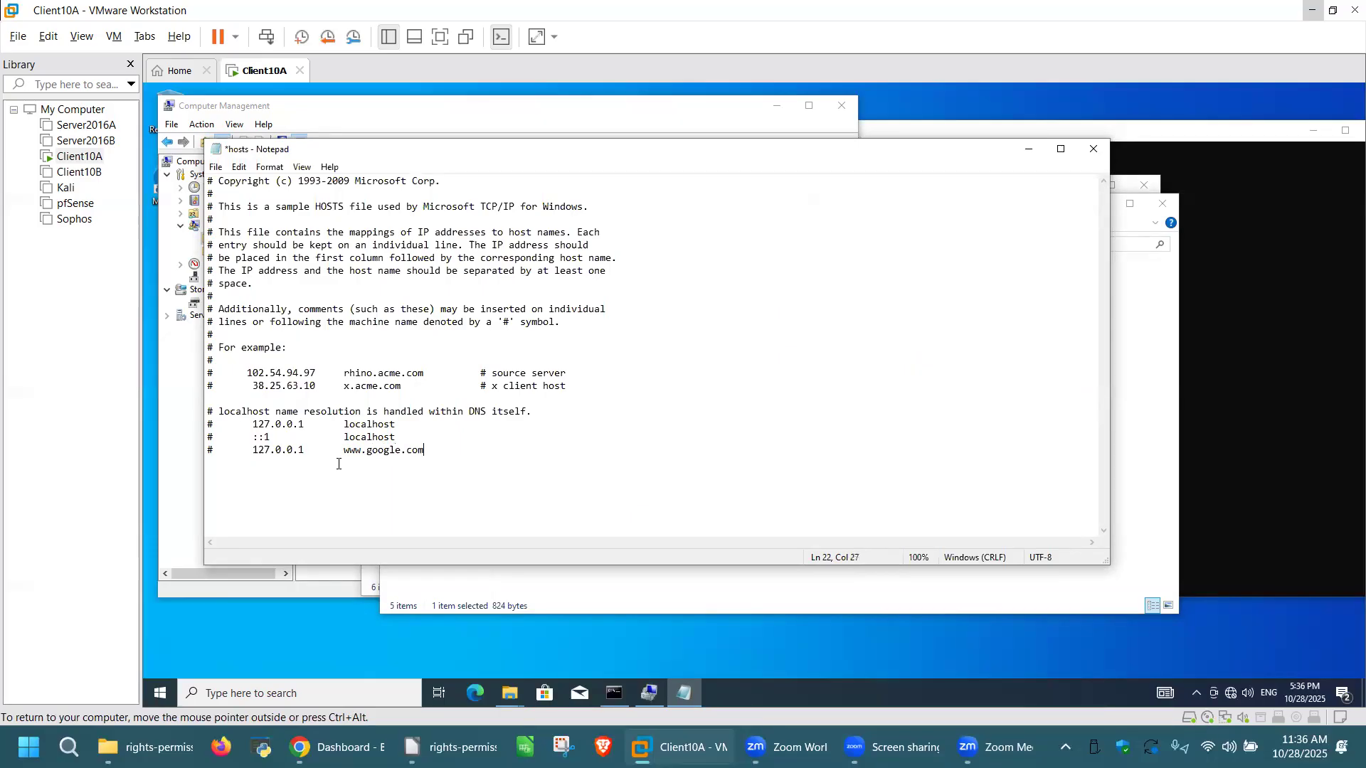
left_click(216, 168)
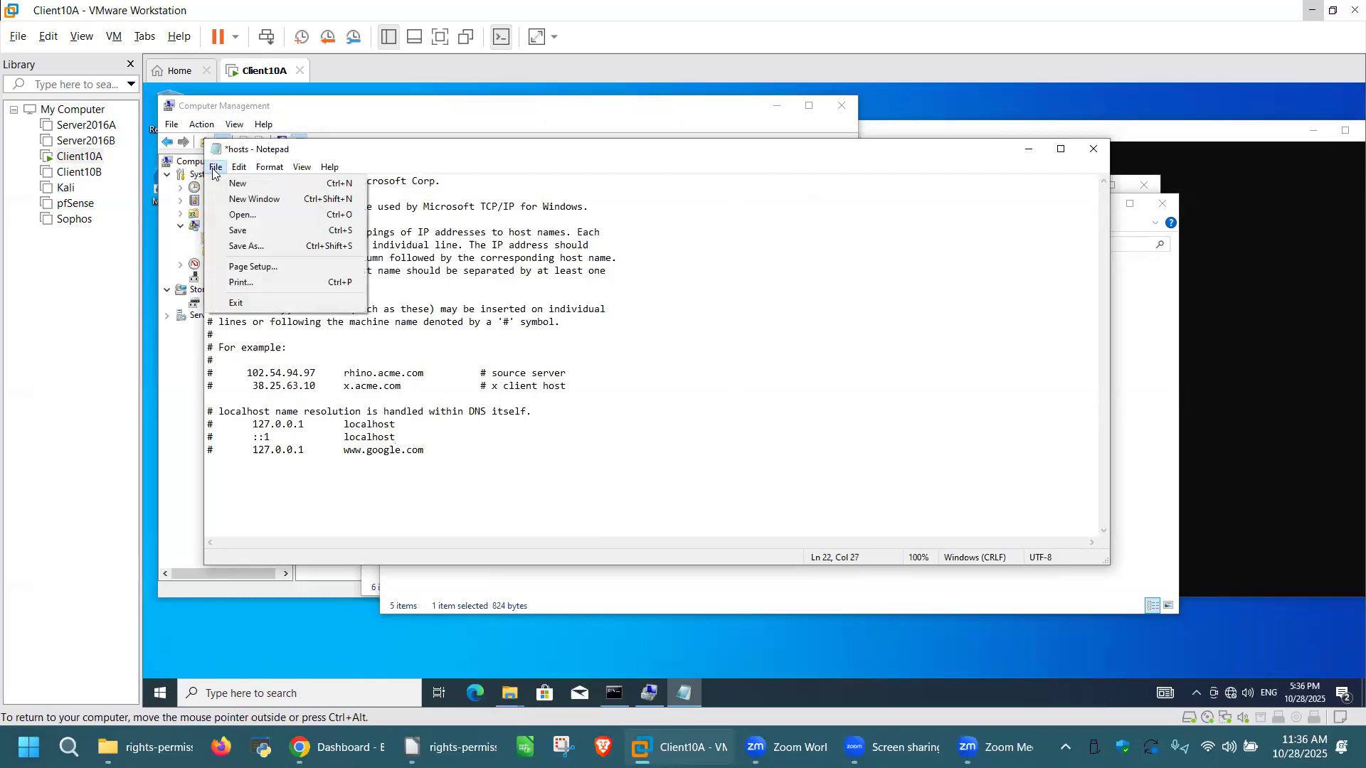
left_click(257, 234)
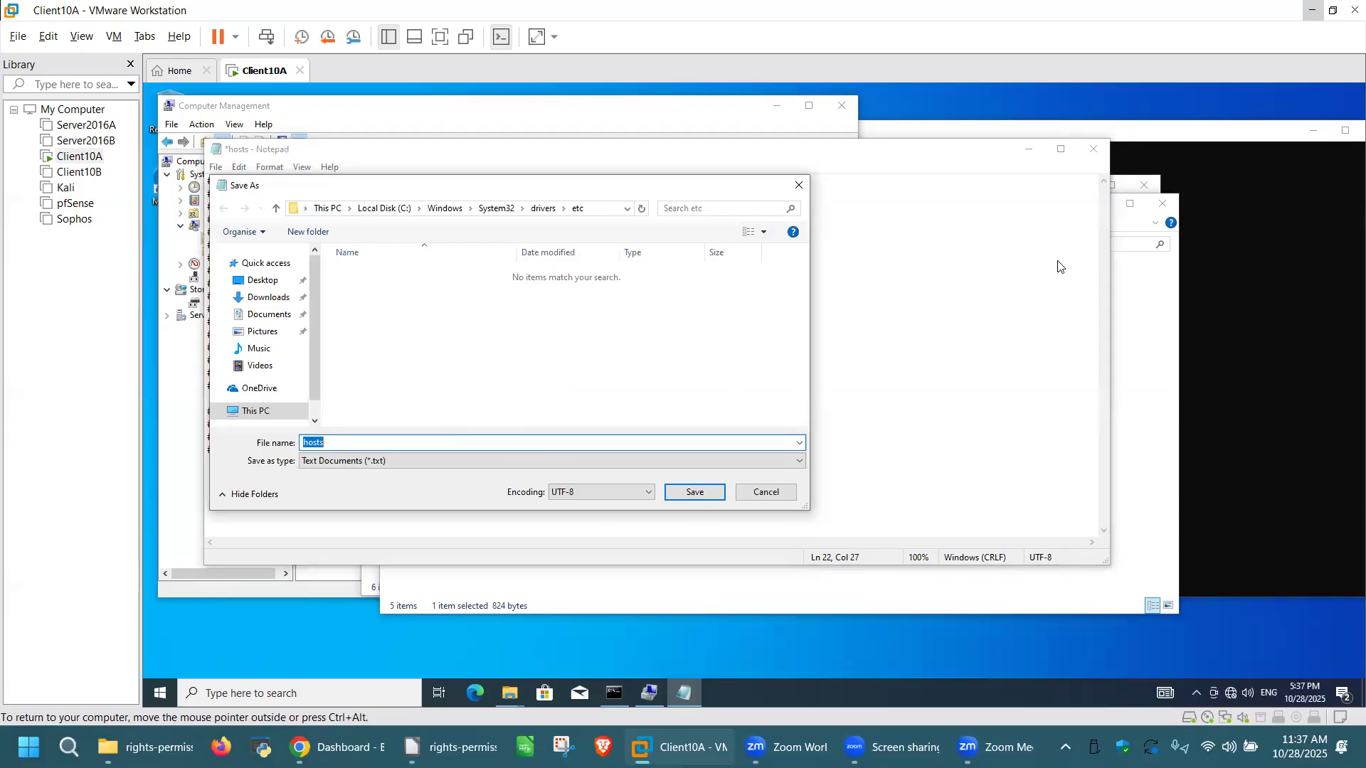
Step: Cancel Save As, close Notepad without saving, and close the etc Explorer window
left_click(778, 492)
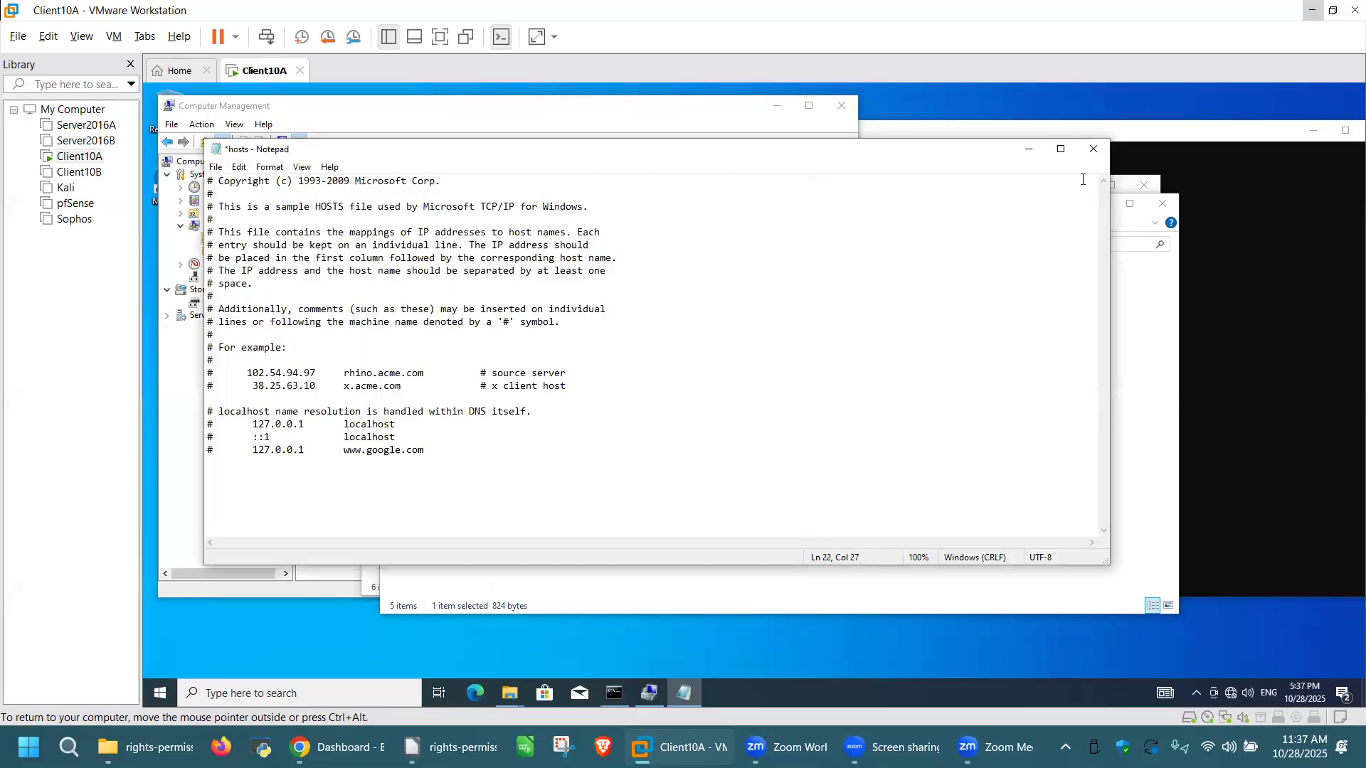
left_click(1094, 149)
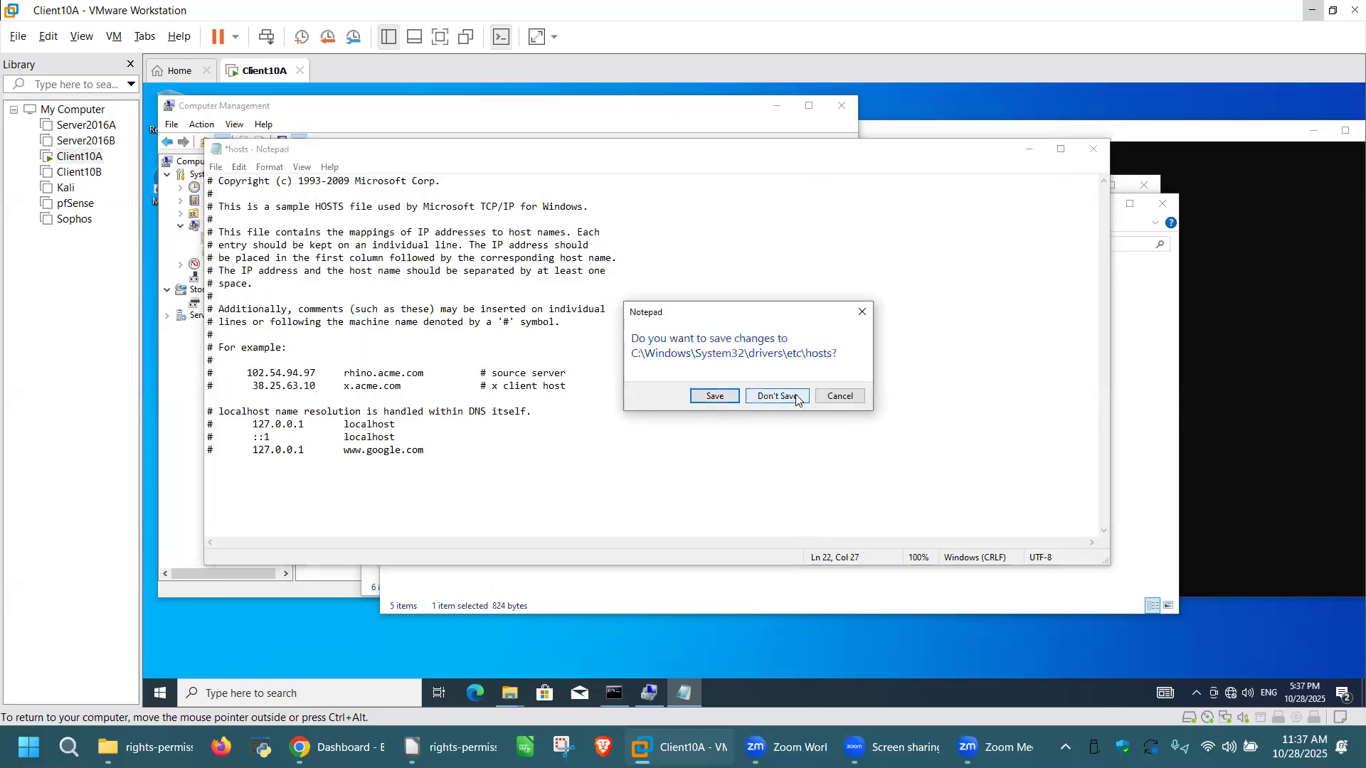
left_click(797, 398)
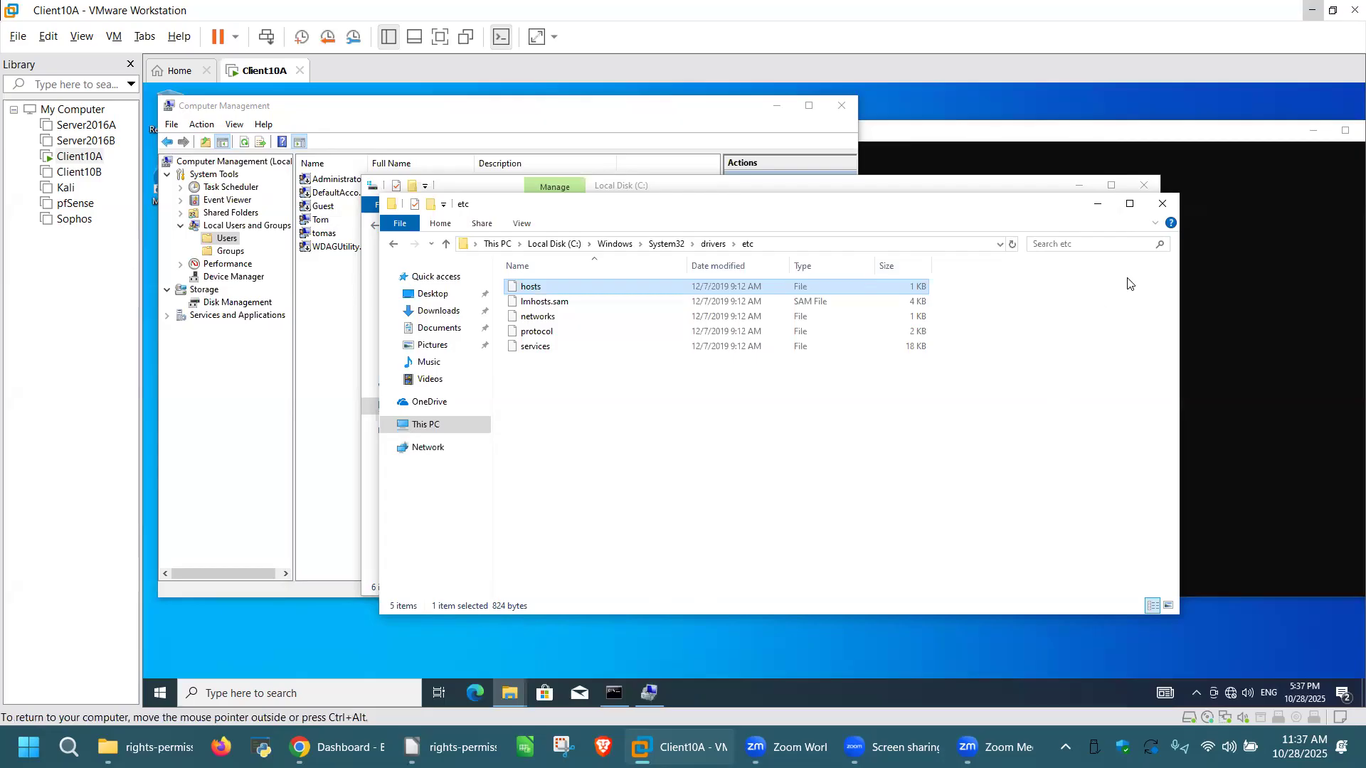
left_click(1163, 207)
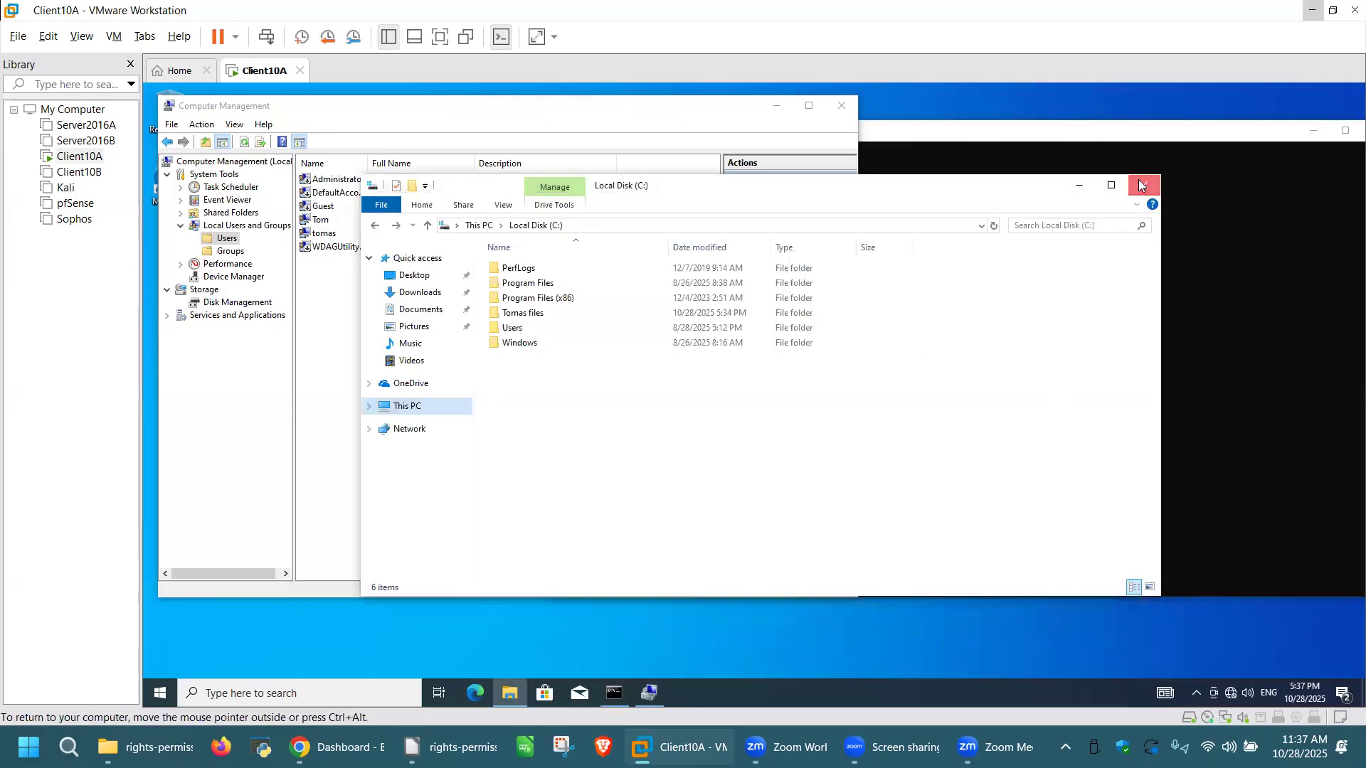
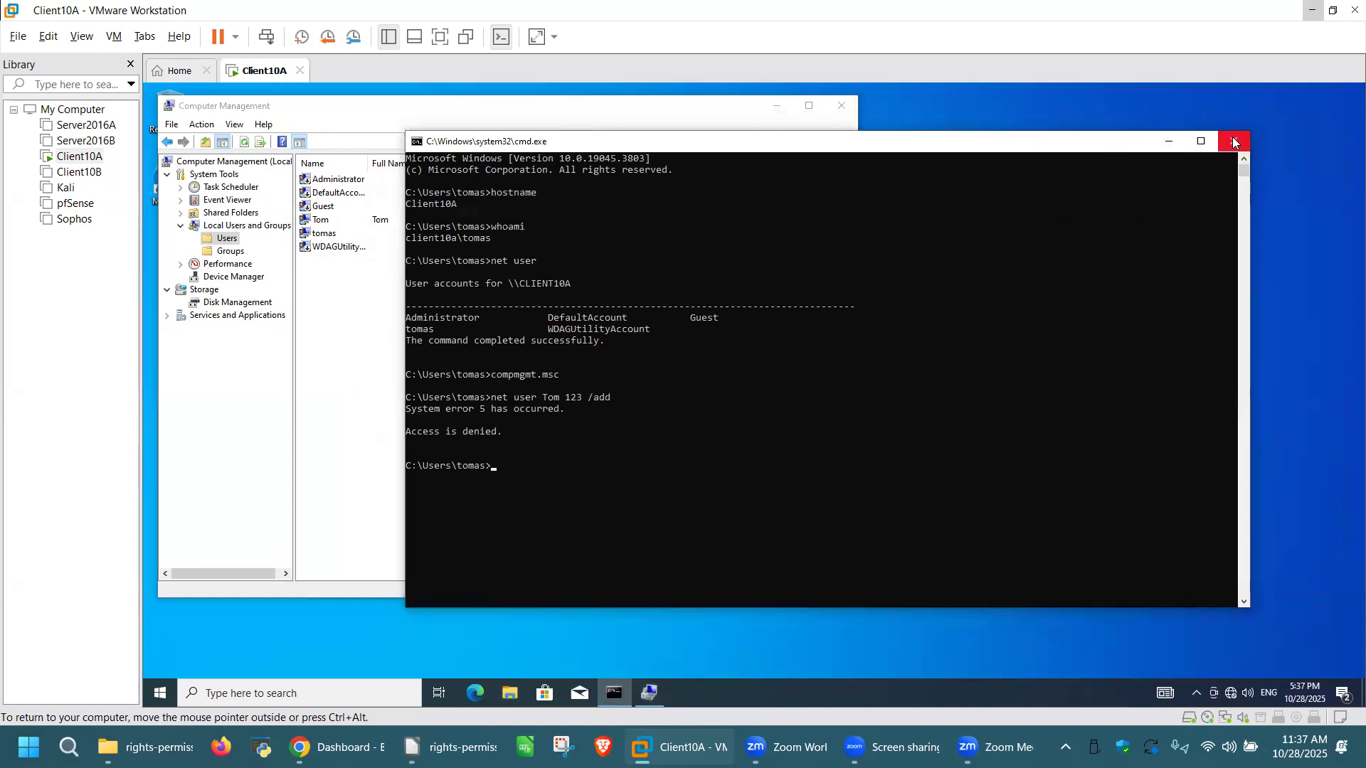
Step: Close the standard user's command prompt and set a new password for the Administrator account
left_click(1232, 135)
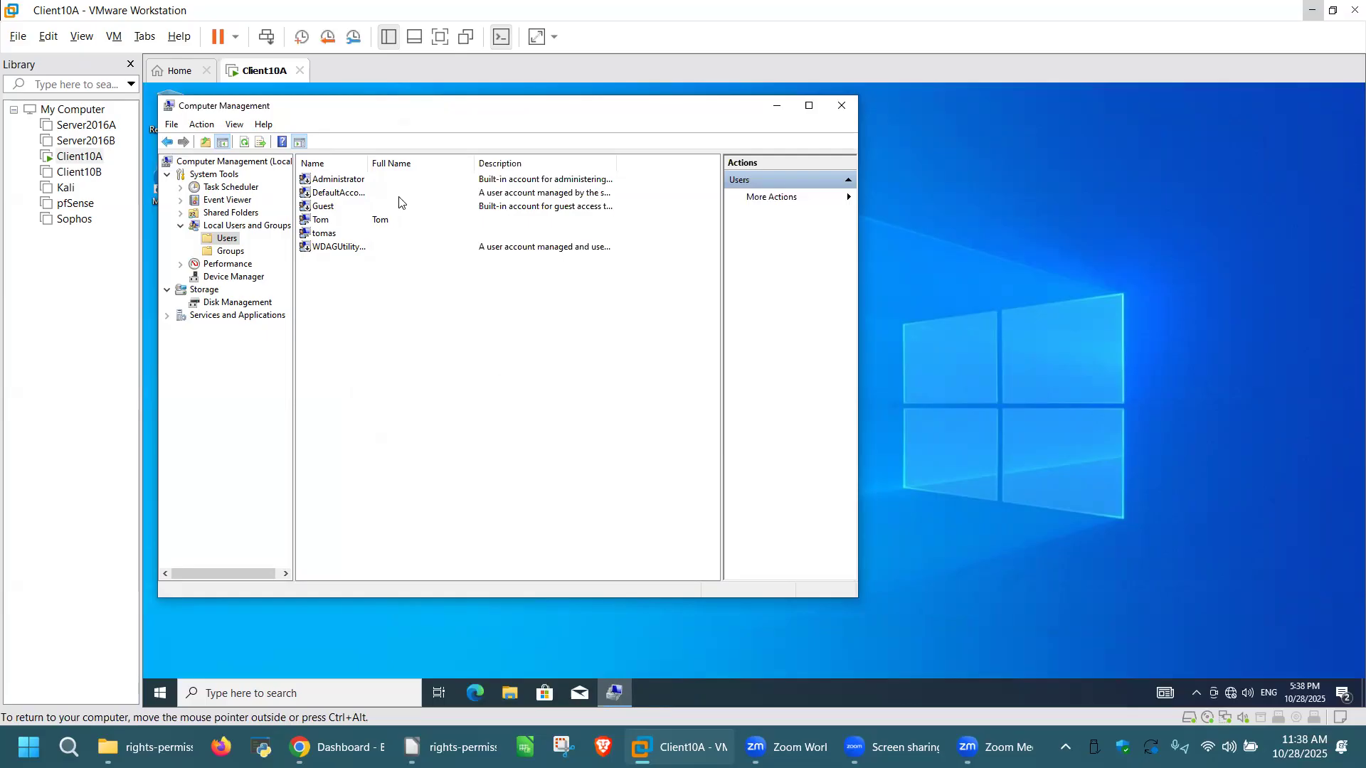
right_click(358, 183)
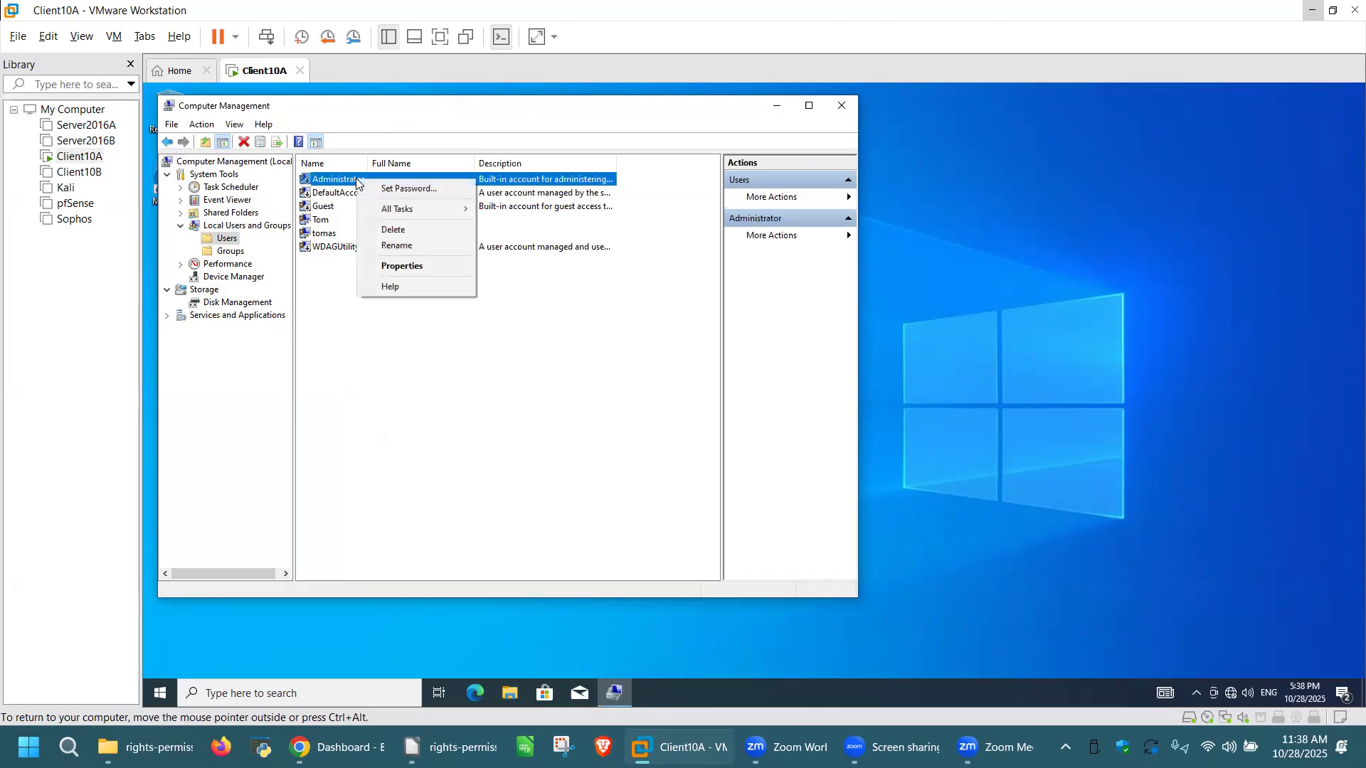
left_click(402, 188)
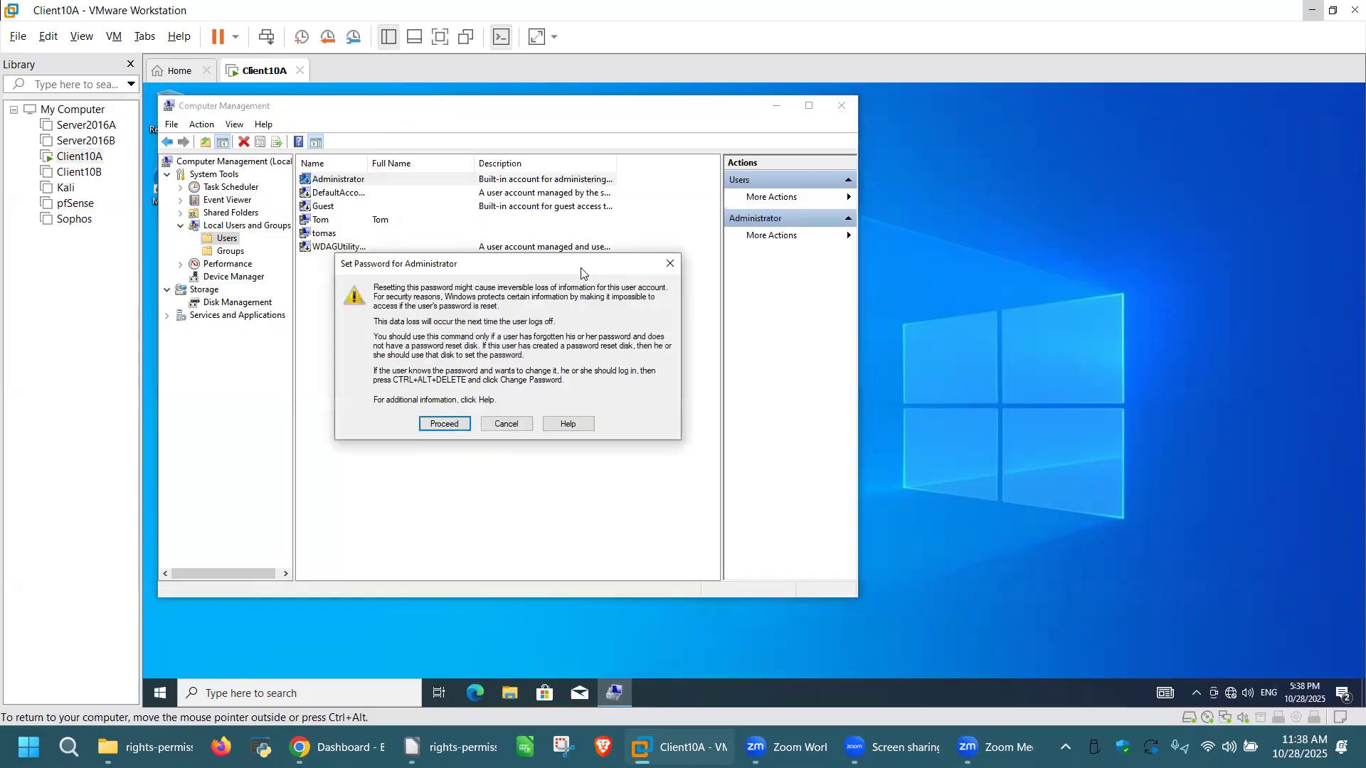
left_click(444, 424)
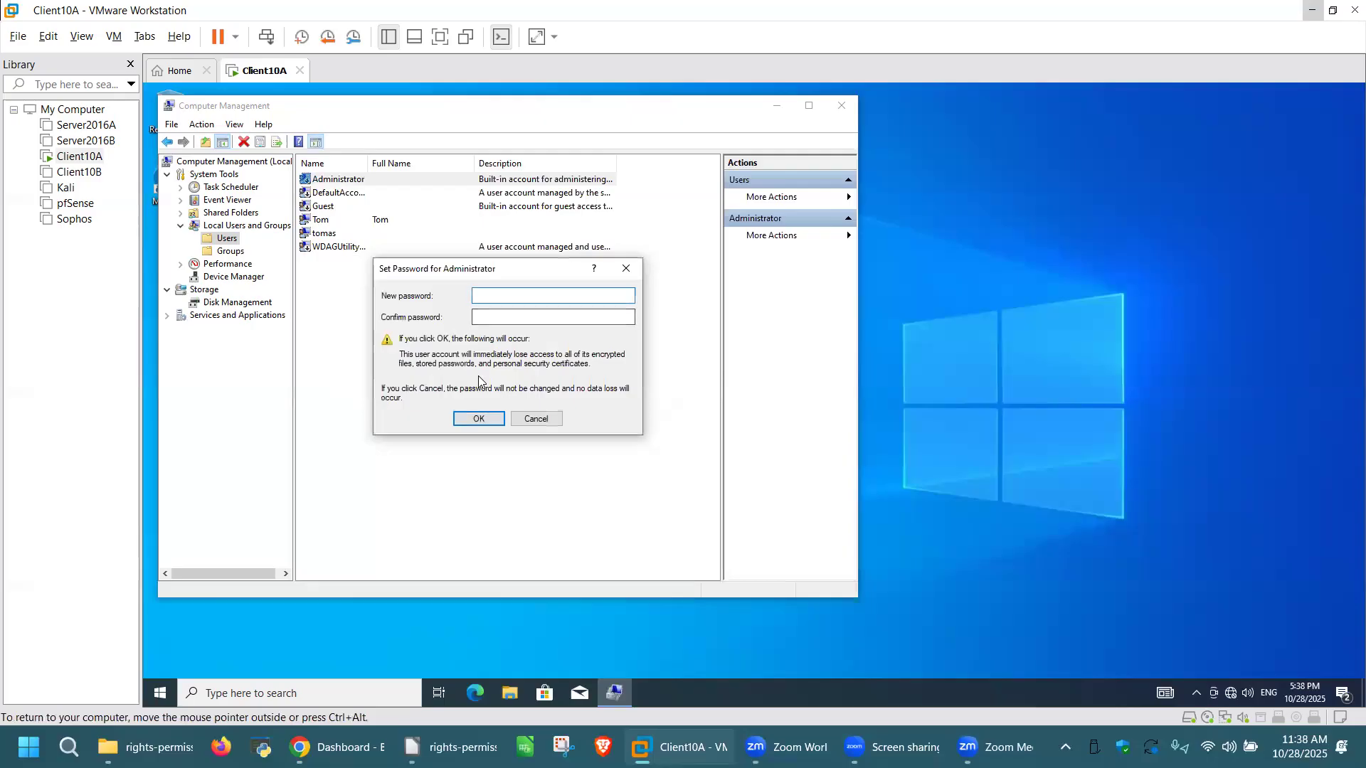
type("123")
key("Tab")
type("123")
left_click(477, 419)
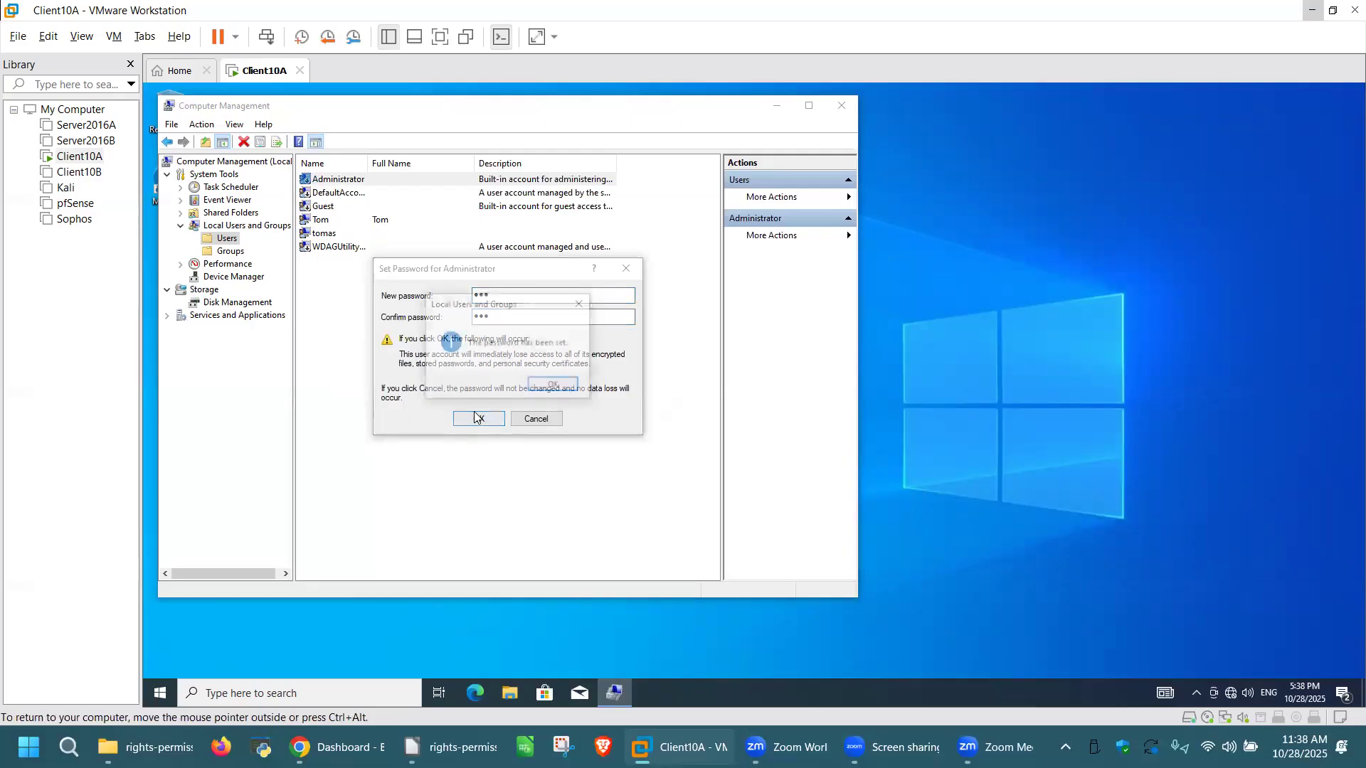
left_click(554, 385)
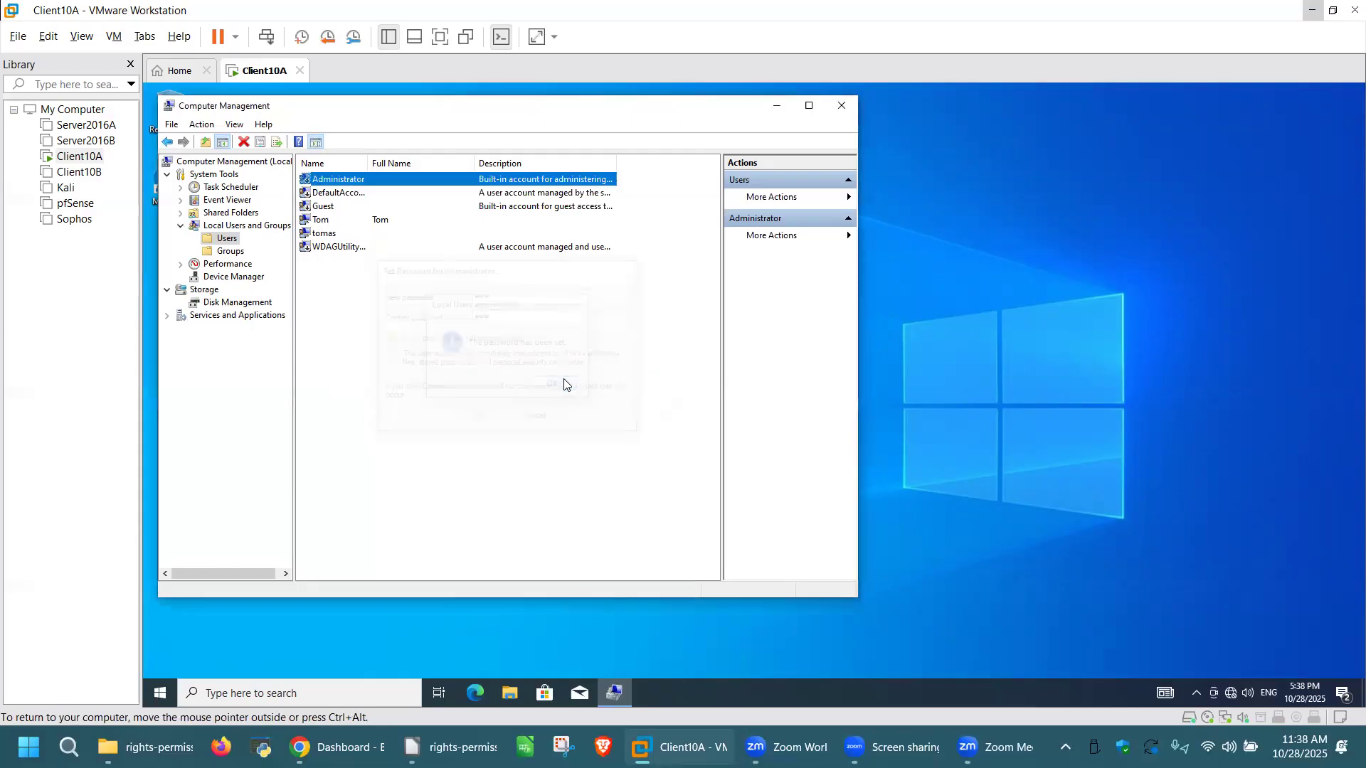
Step: Clear 'Account is disabled' in the Administrator properties and apply the change
double_click(357, 182)
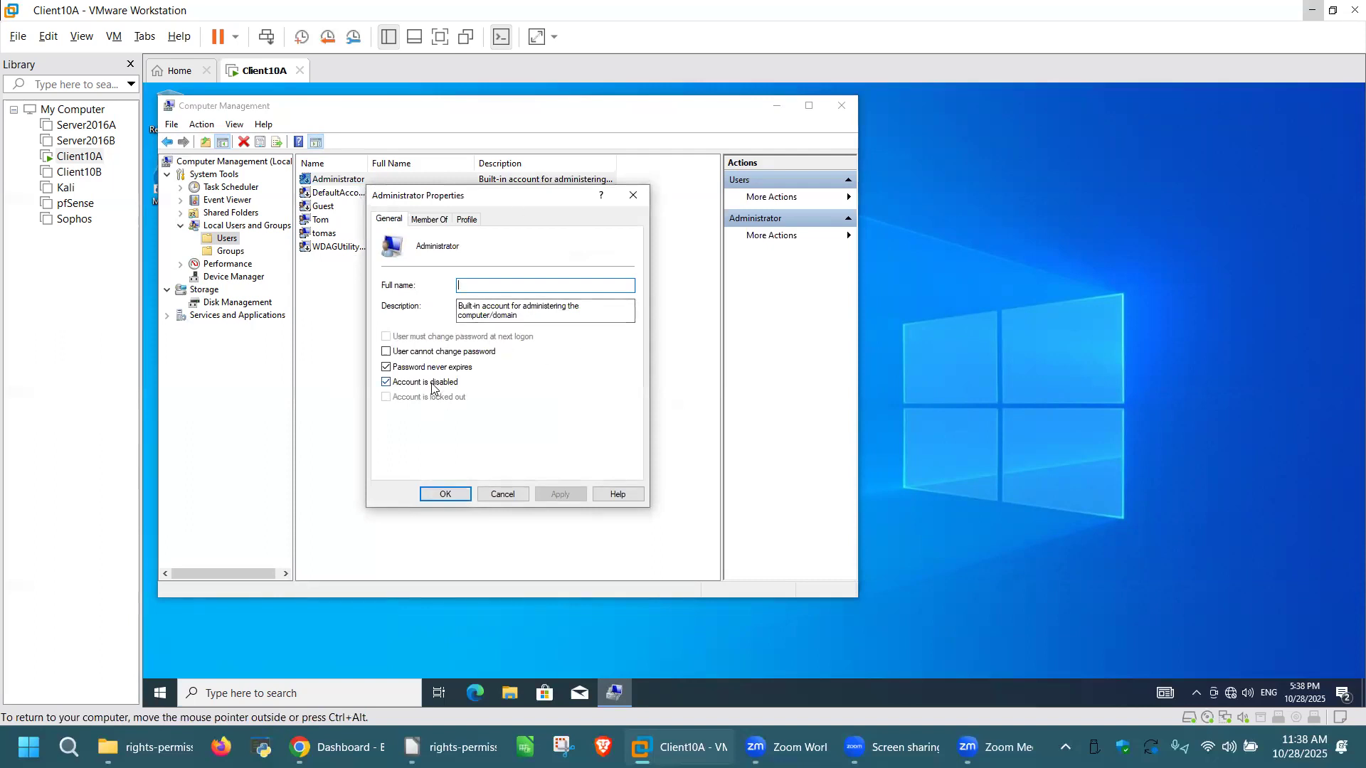
left_click(385, 383)
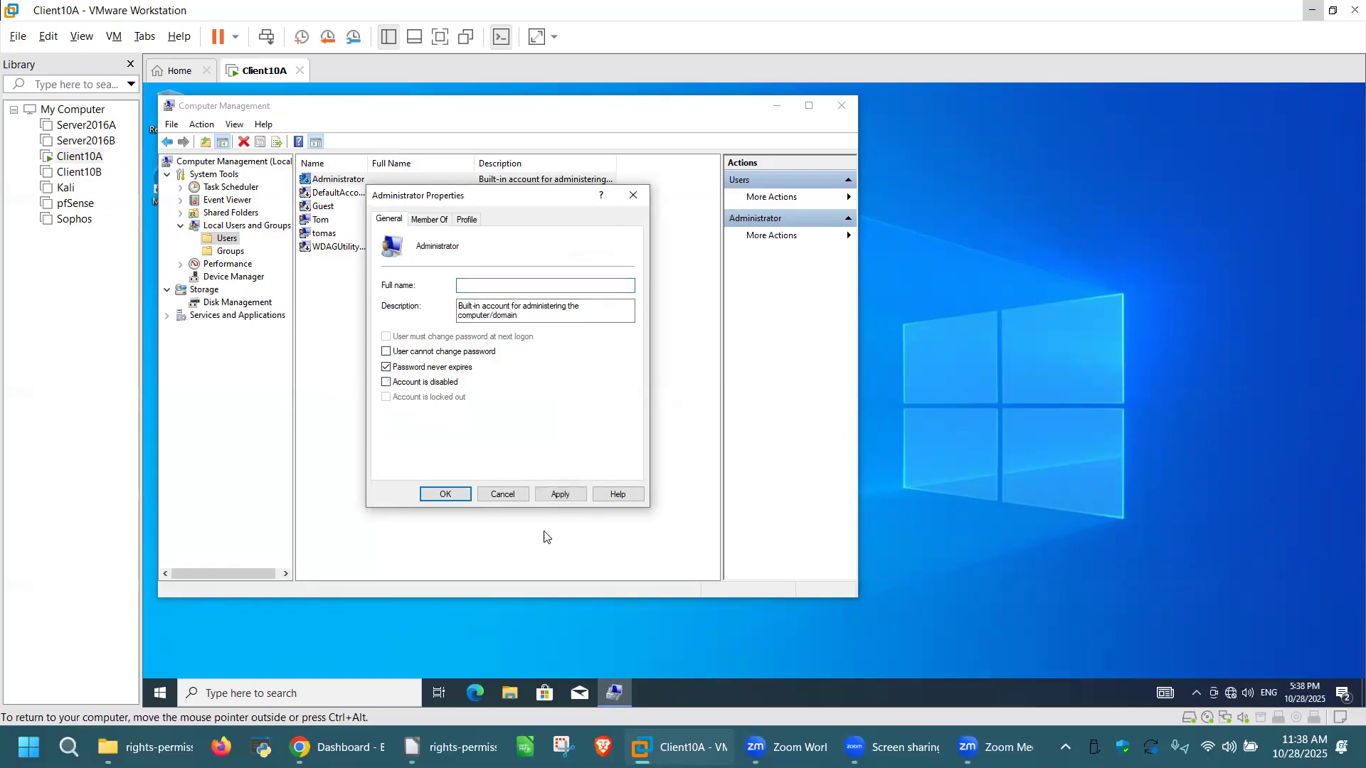
left_click(447, 495)
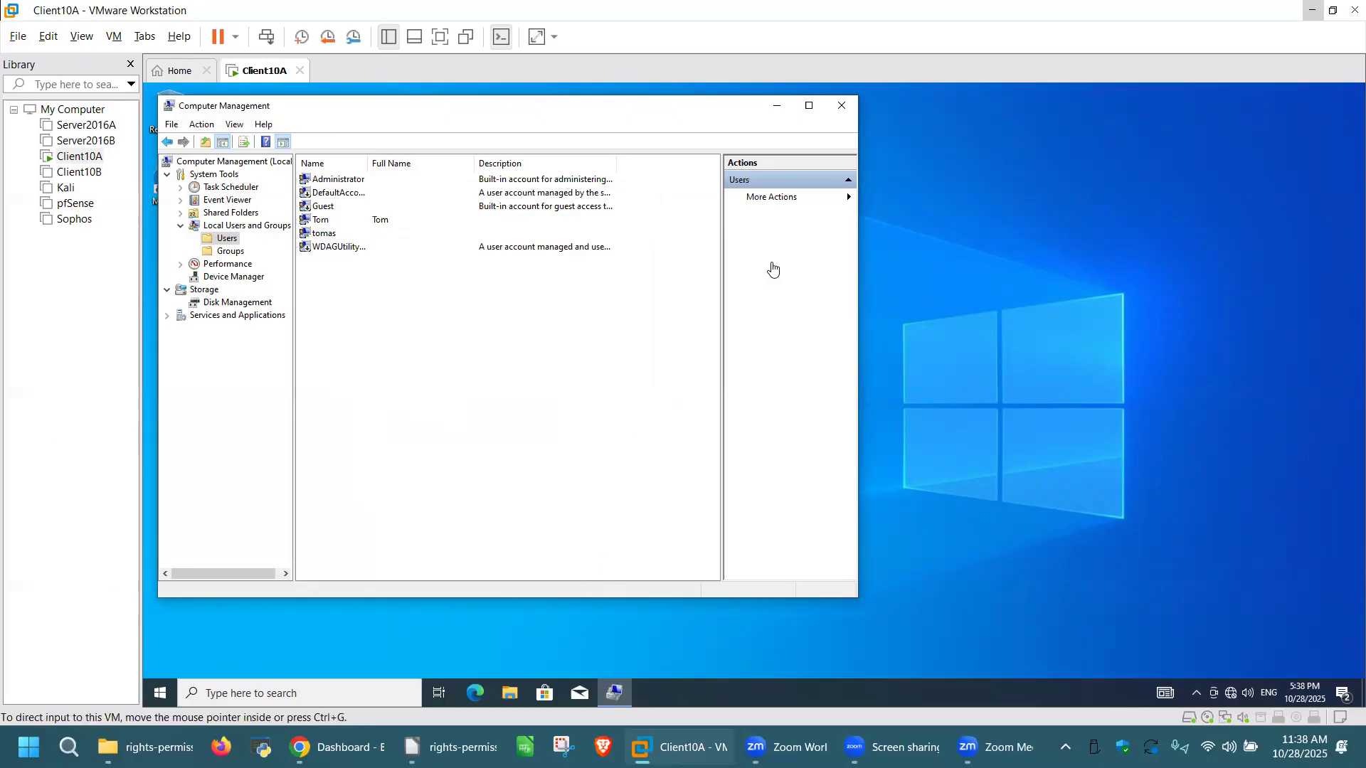
Step: Close Computer Management and start cmd from the Run prompt as Administrator
left_click(842, 106)
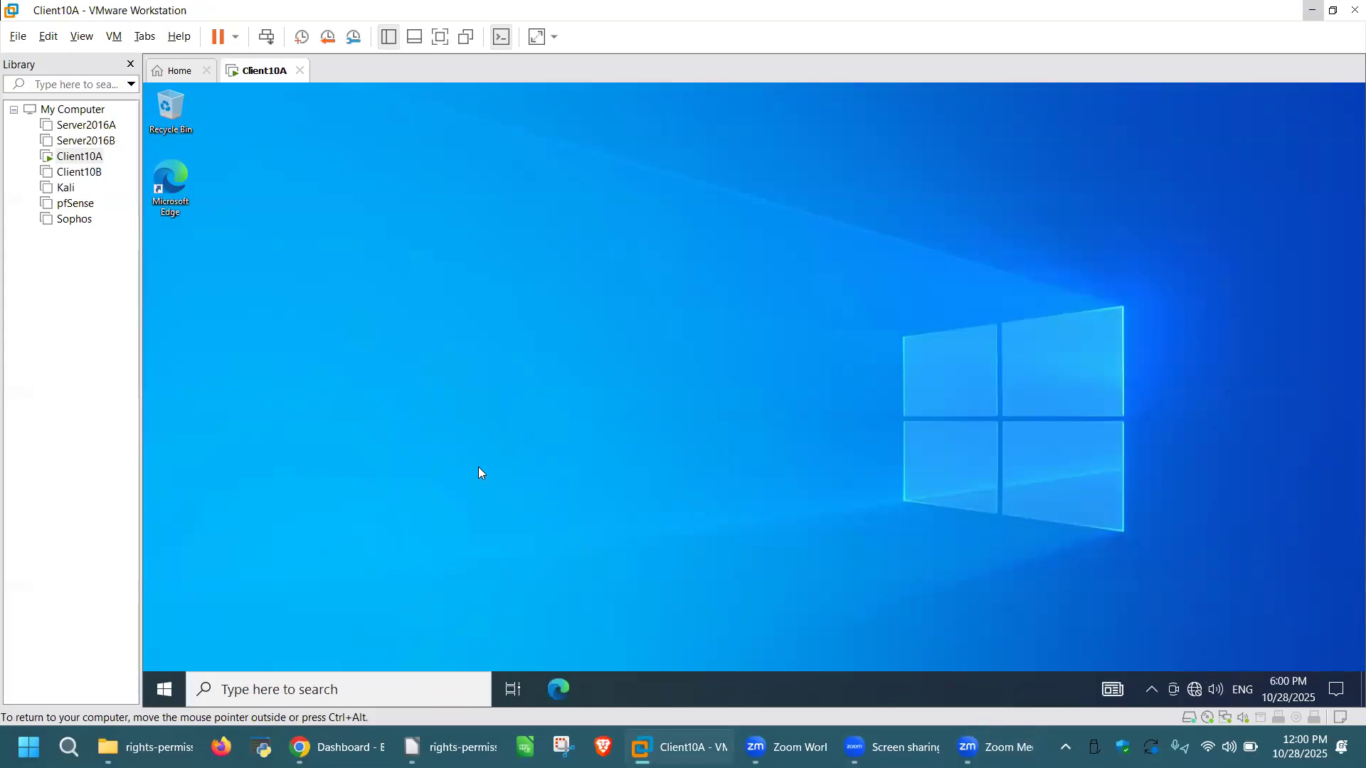
key("super+r")
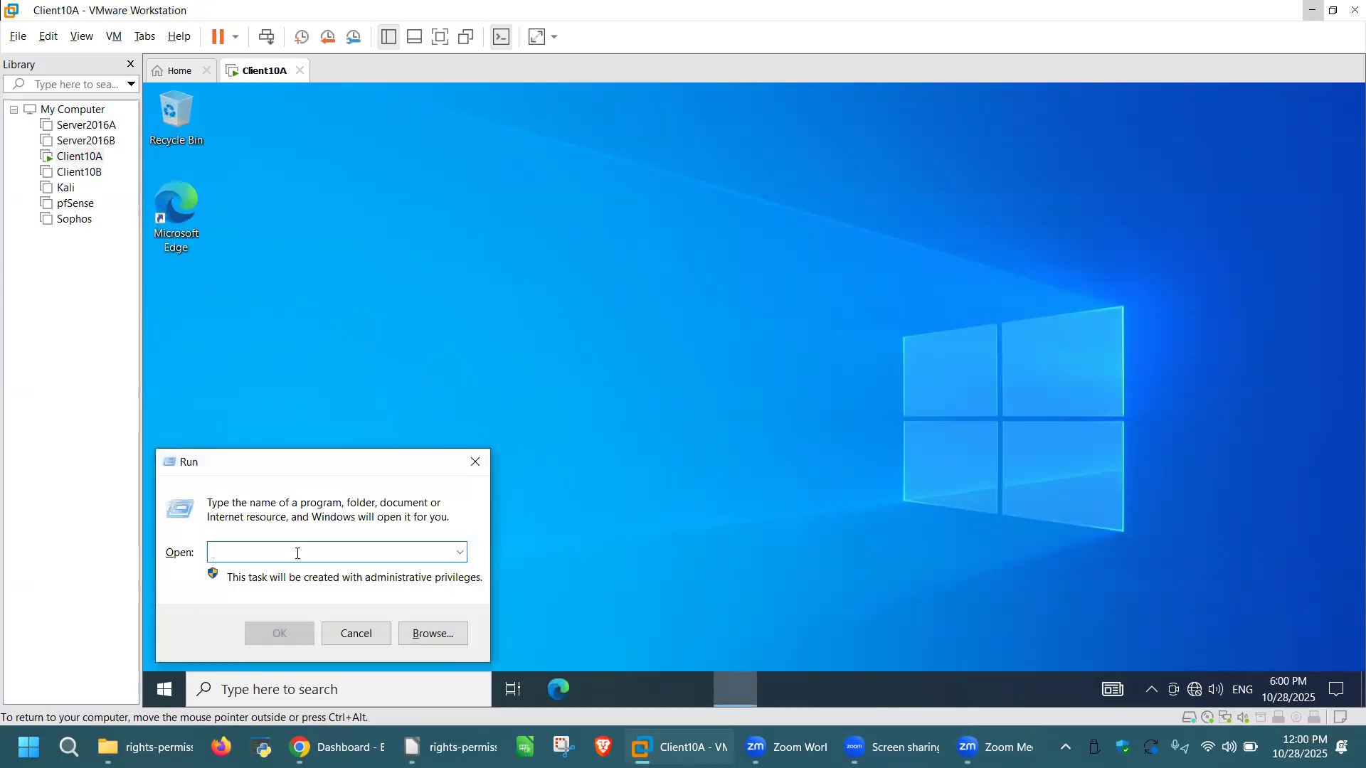
type("cmd")
key("Return")
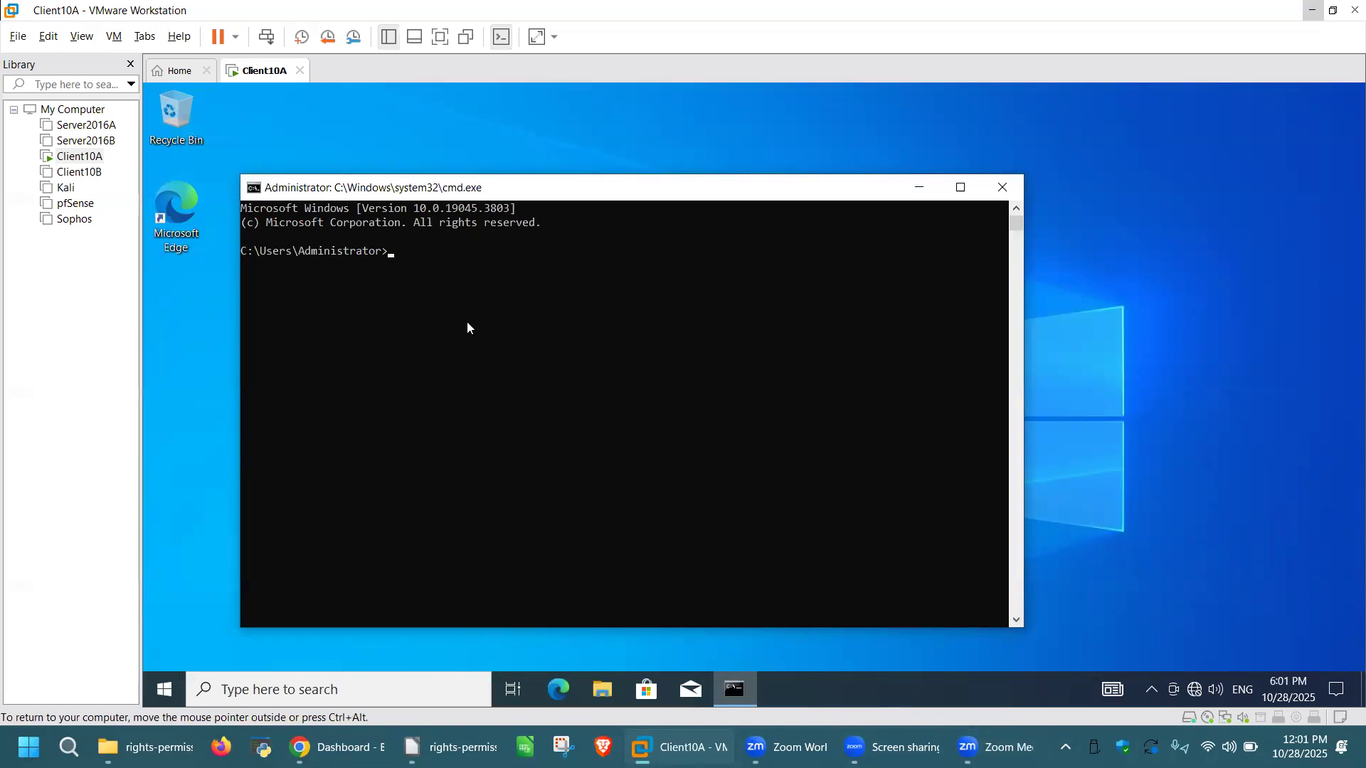
Step: Run hostname, whoami and net user, then start typing compmgmt.msc
type("hostname")
key("Return")
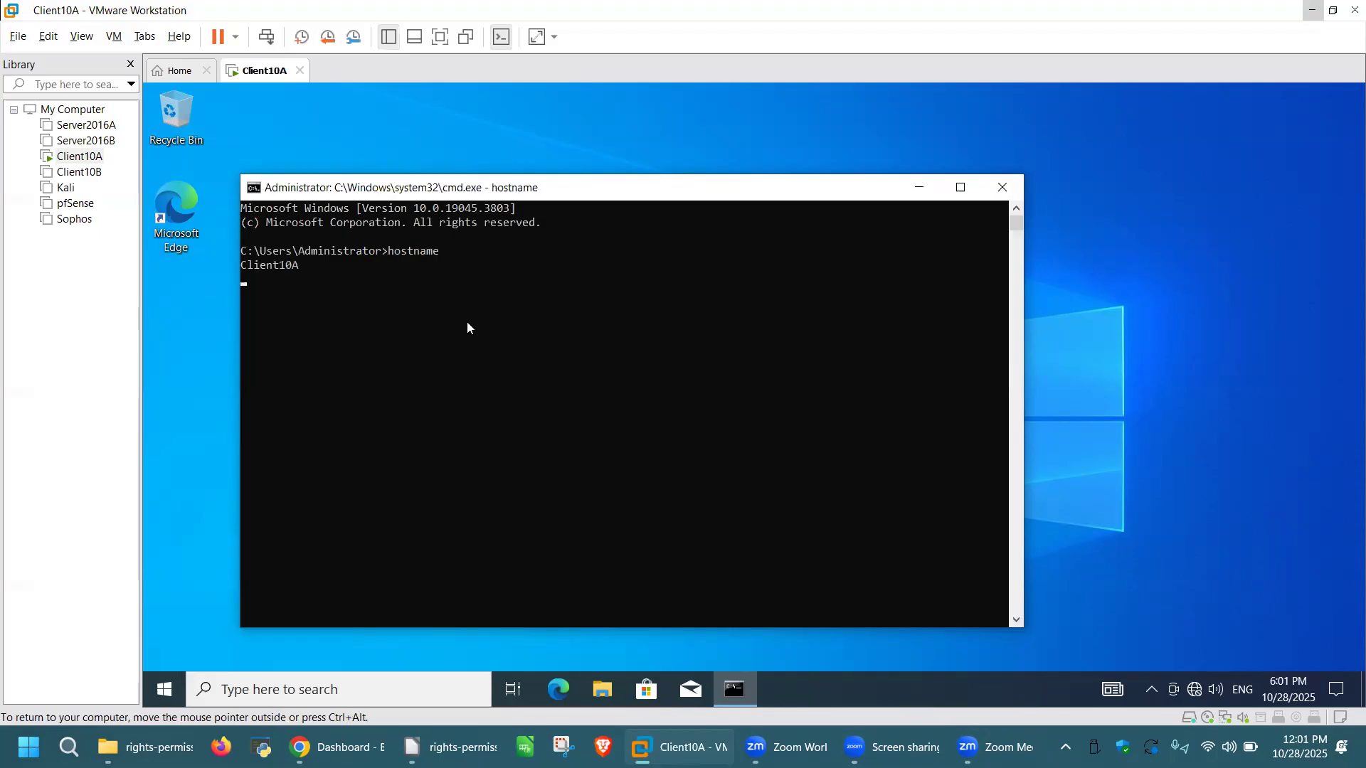
type("whoami")
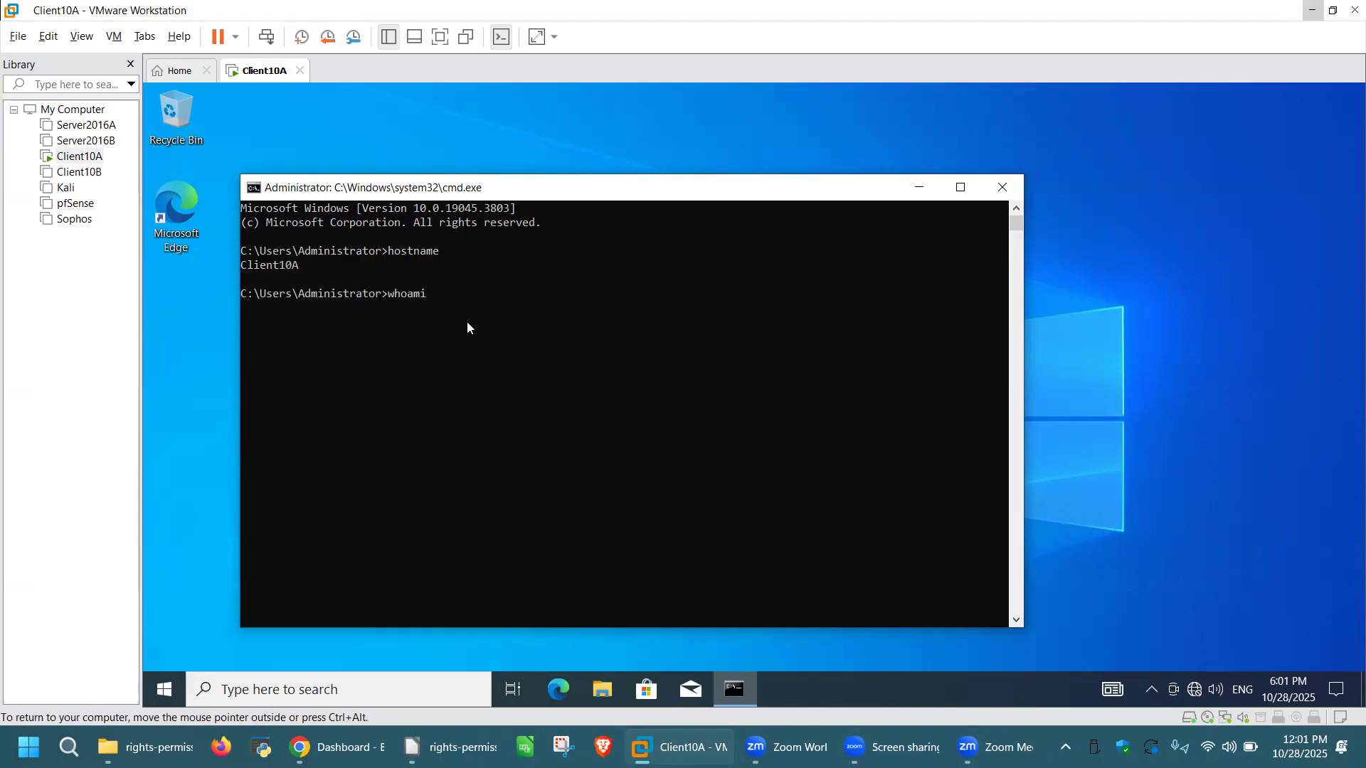
key("Return")
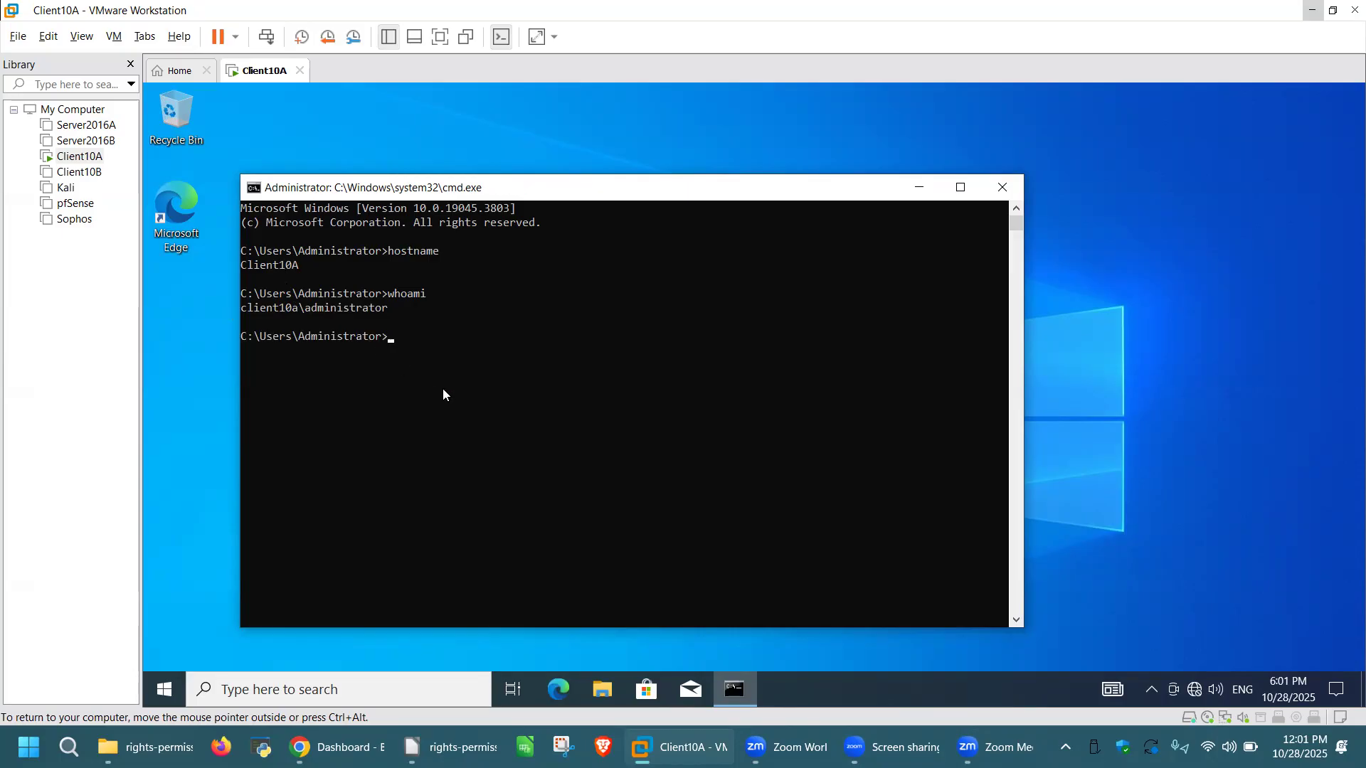
type("net user")
key("Return")
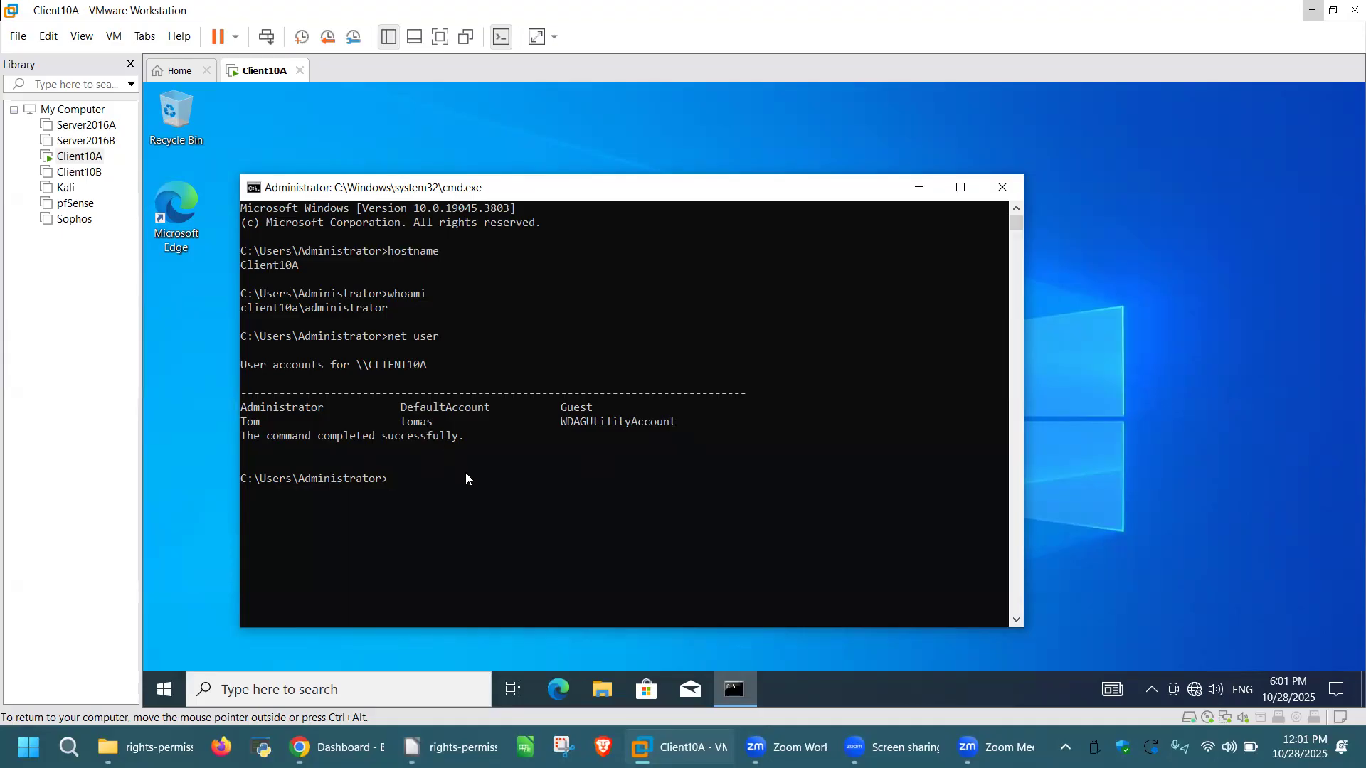
type("compmgmt.msc")
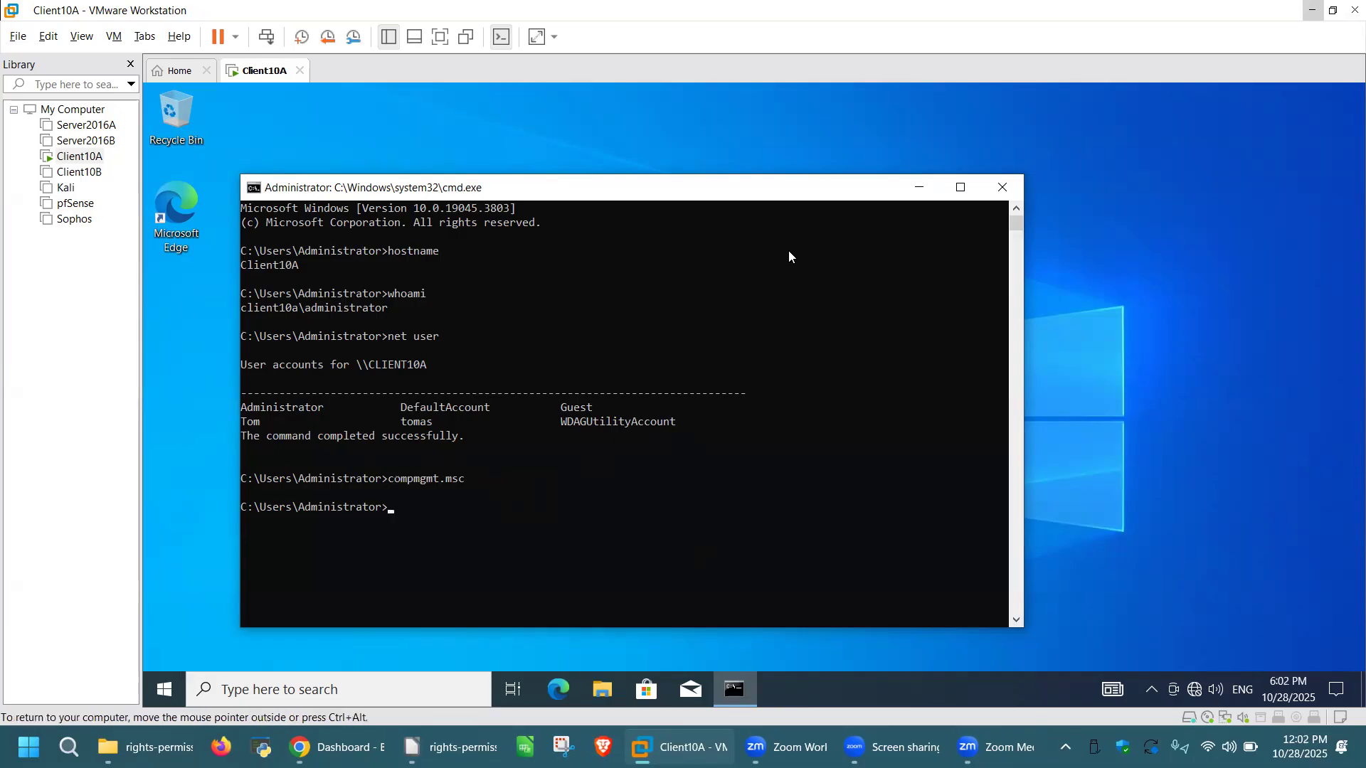
Step: Move the prompt right and show Local Users and Groups > Users in Computer Management
left_click_drag(702, 192, 1046, 158)
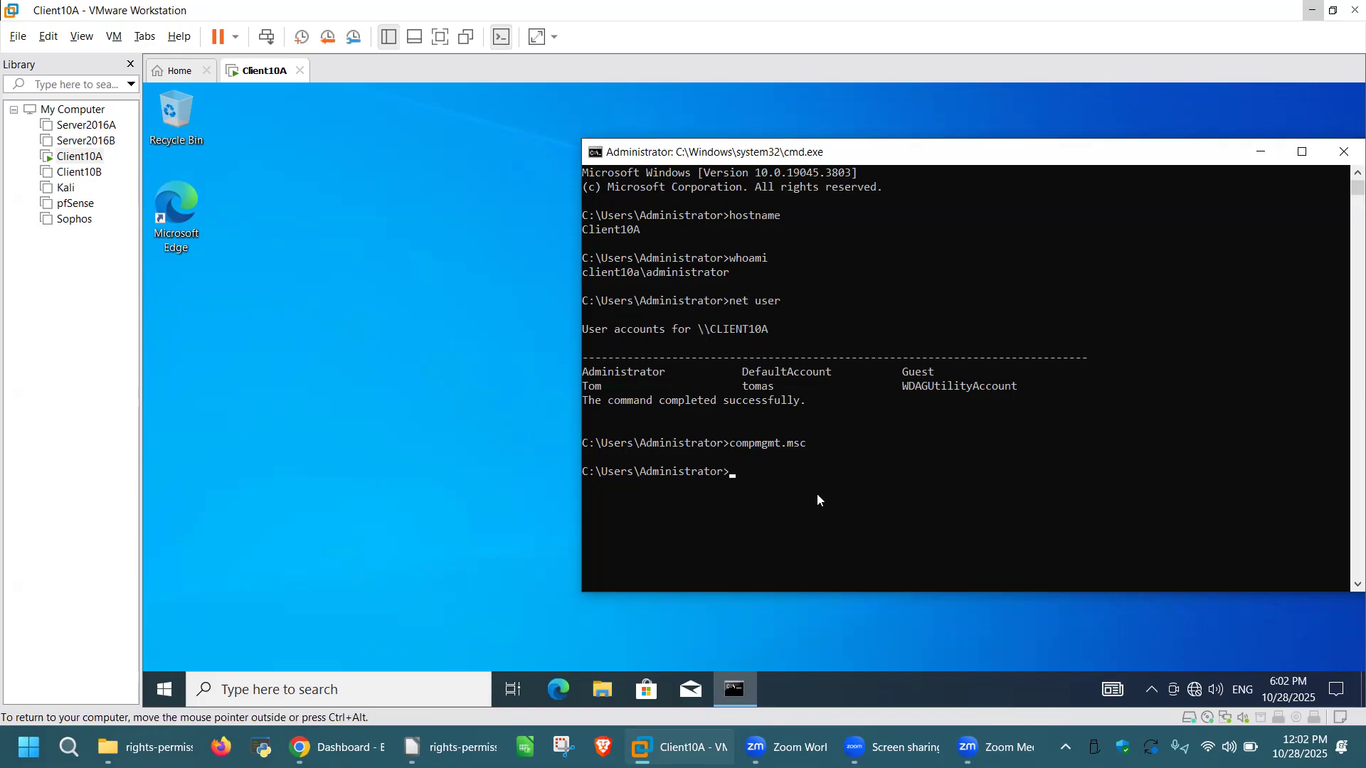
key("ctrl+alt")
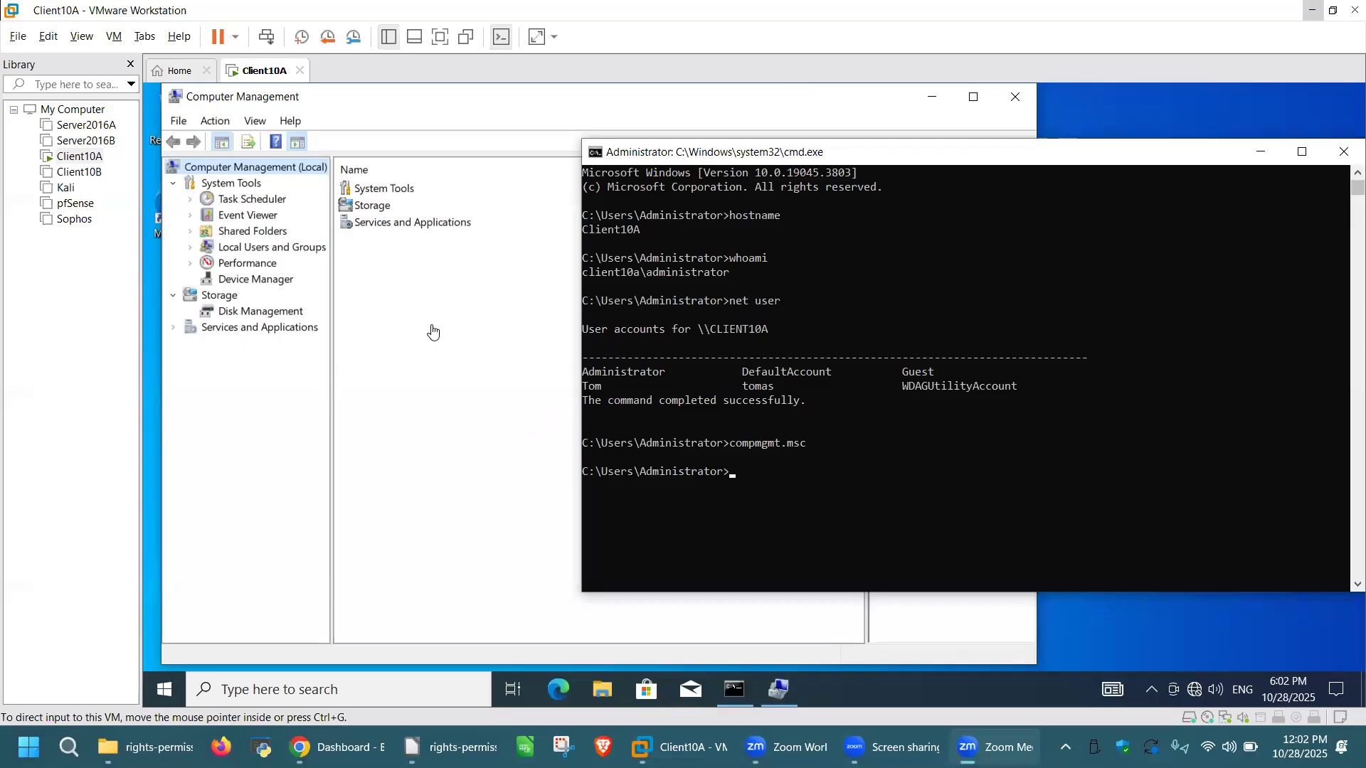
left_click(370, 114)
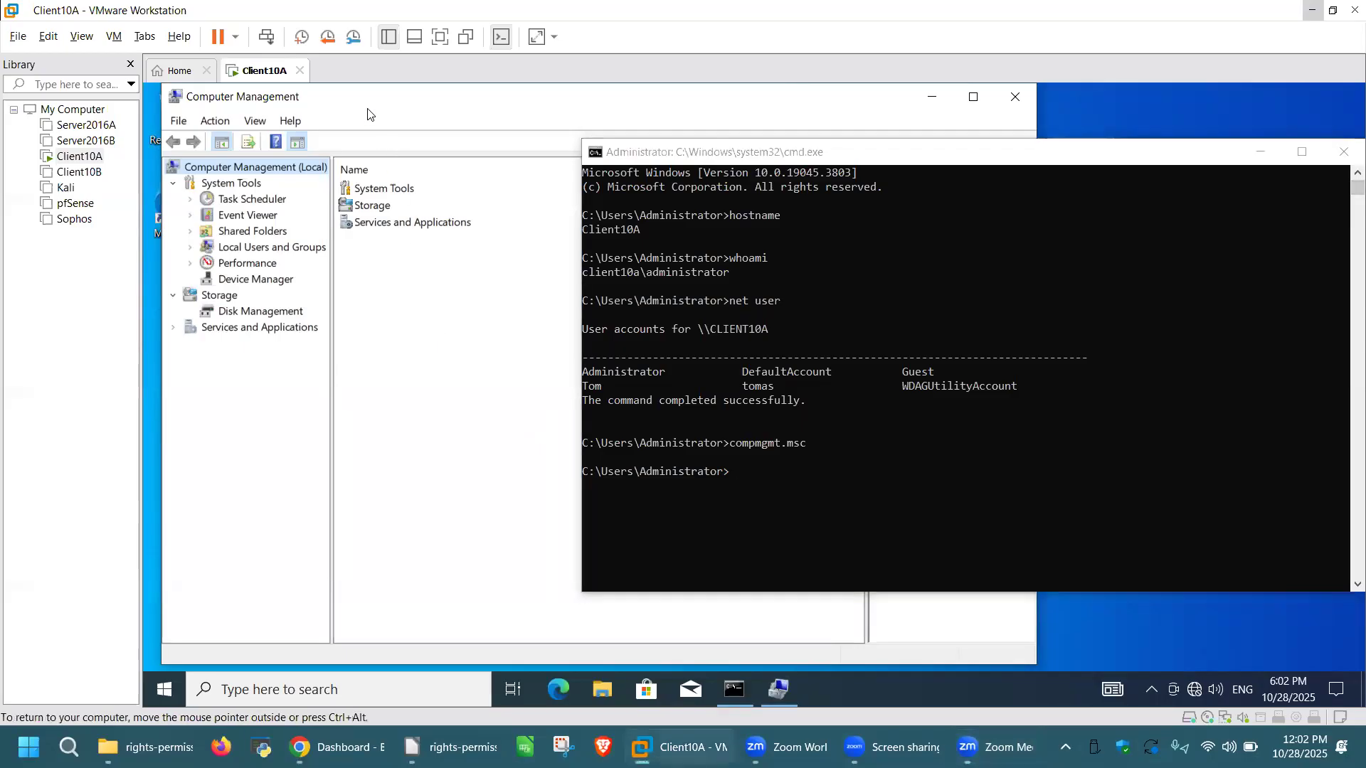
left_click(189, 249)
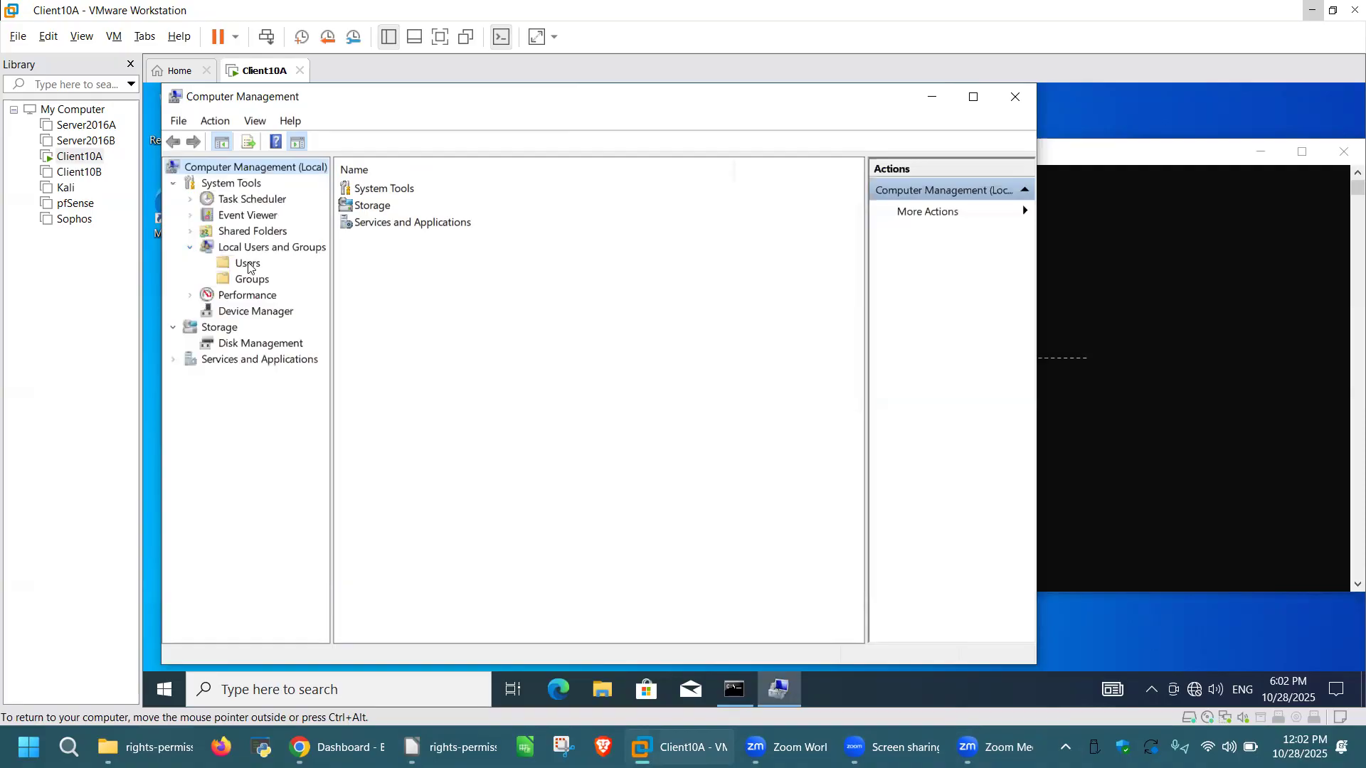
left_click(248, 265)
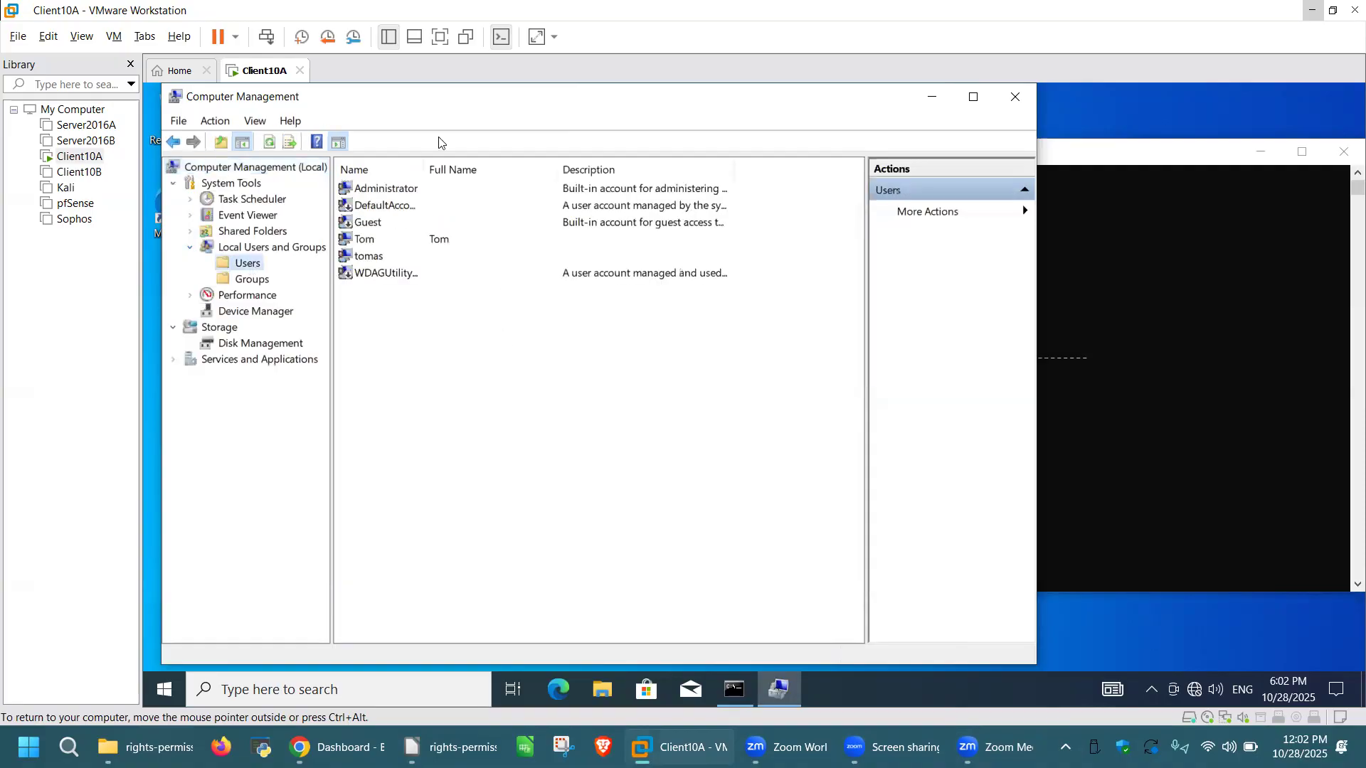
left_click(1125, 256)
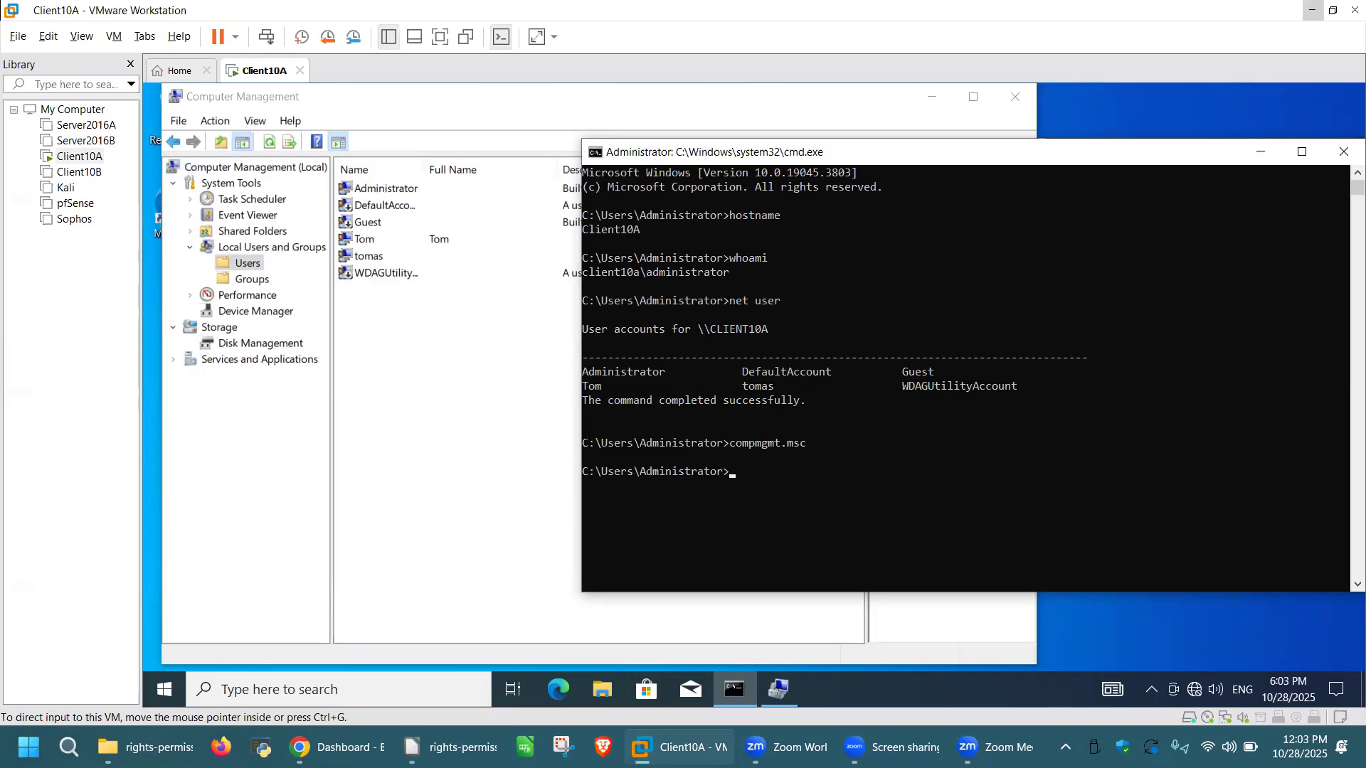
Step: Create local account Jerry with a password via net user /add, then refresh Users
left_click(732, 472)
key("Escape")
type("net")
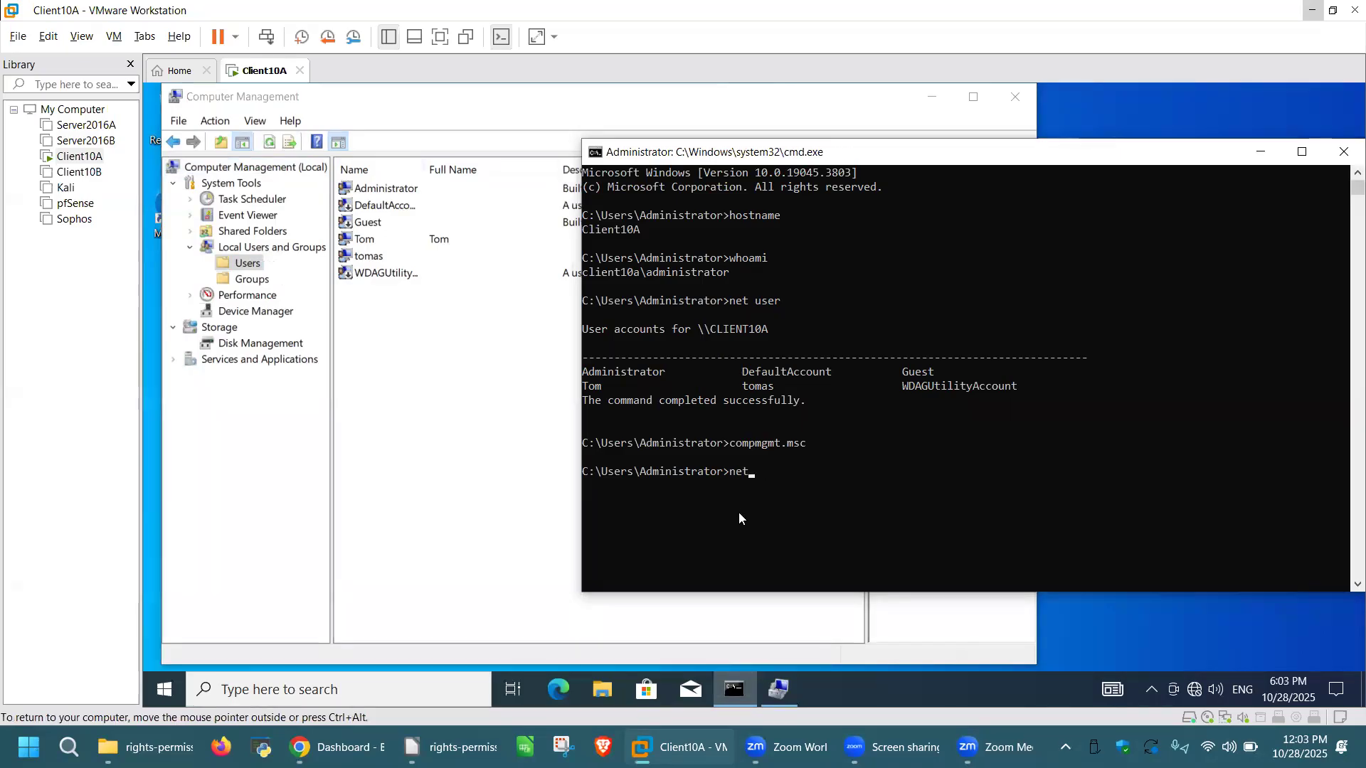
type(" user Jerry")
key("Up")
type("/add")
key("BackSpace")
key("BackSpace")
key("BackSpace")
key("BackSpace")
key("BackSpace")
key("BackSpace")
key("BackSpace")
key("BackSpace")
key("BackSpace")
key("BackSpace")
key("BackSpace")
key("BackSpace")
key("BackSpace")
key("BackSpace")
key("BackSpace")
key("BackSpace")
key("BackSpace")
type("net user Jerry 123 /add")
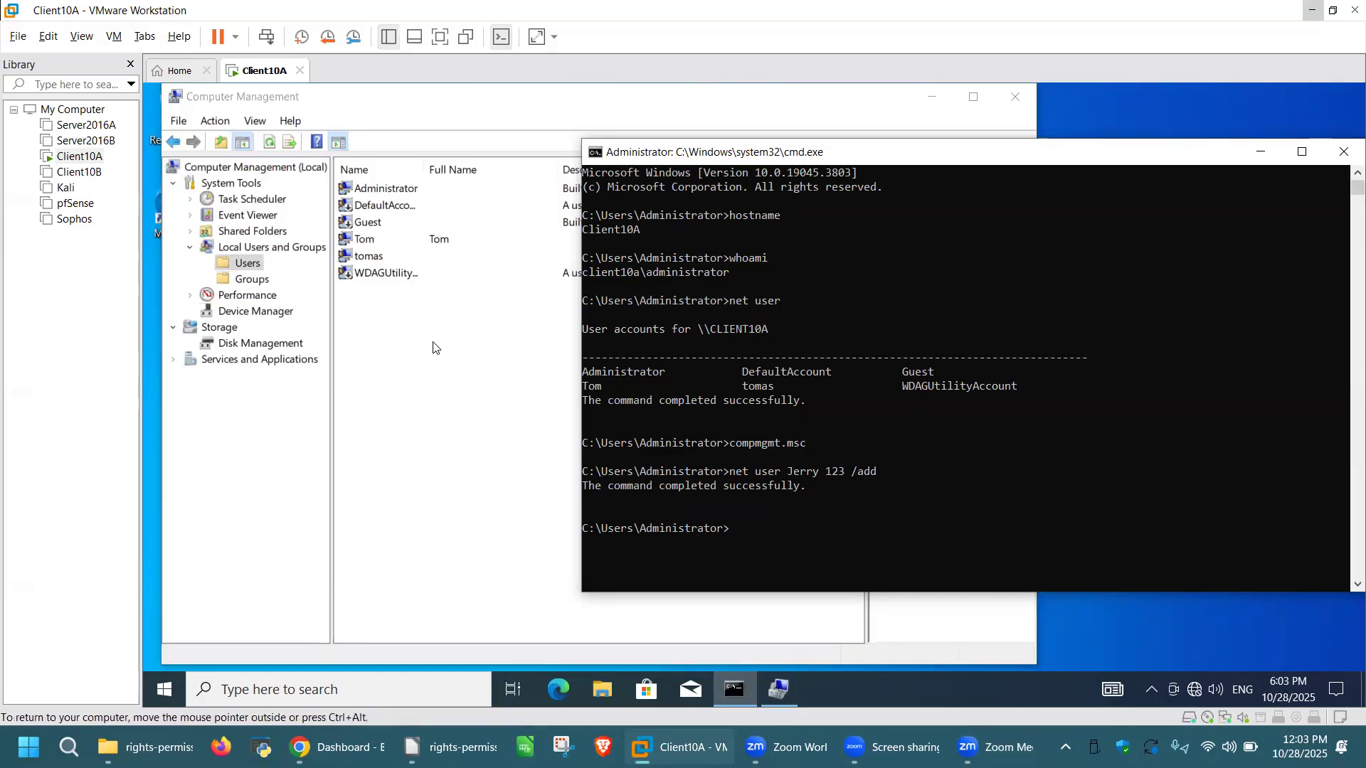
left_click(283, 150)
left_click(270, 142)
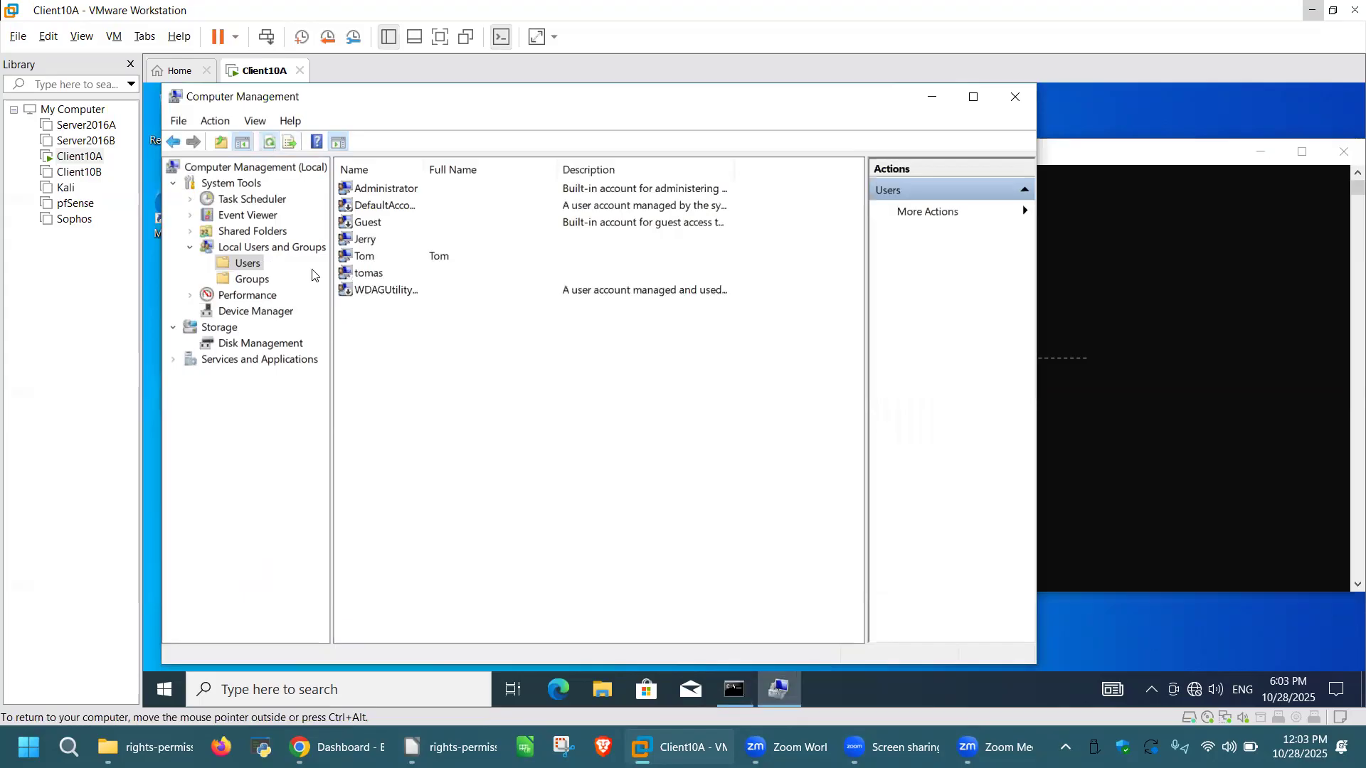
Step: Bring the command prompt forward and launch File Explorer from the VM taskbar
left_click(1067, 334)
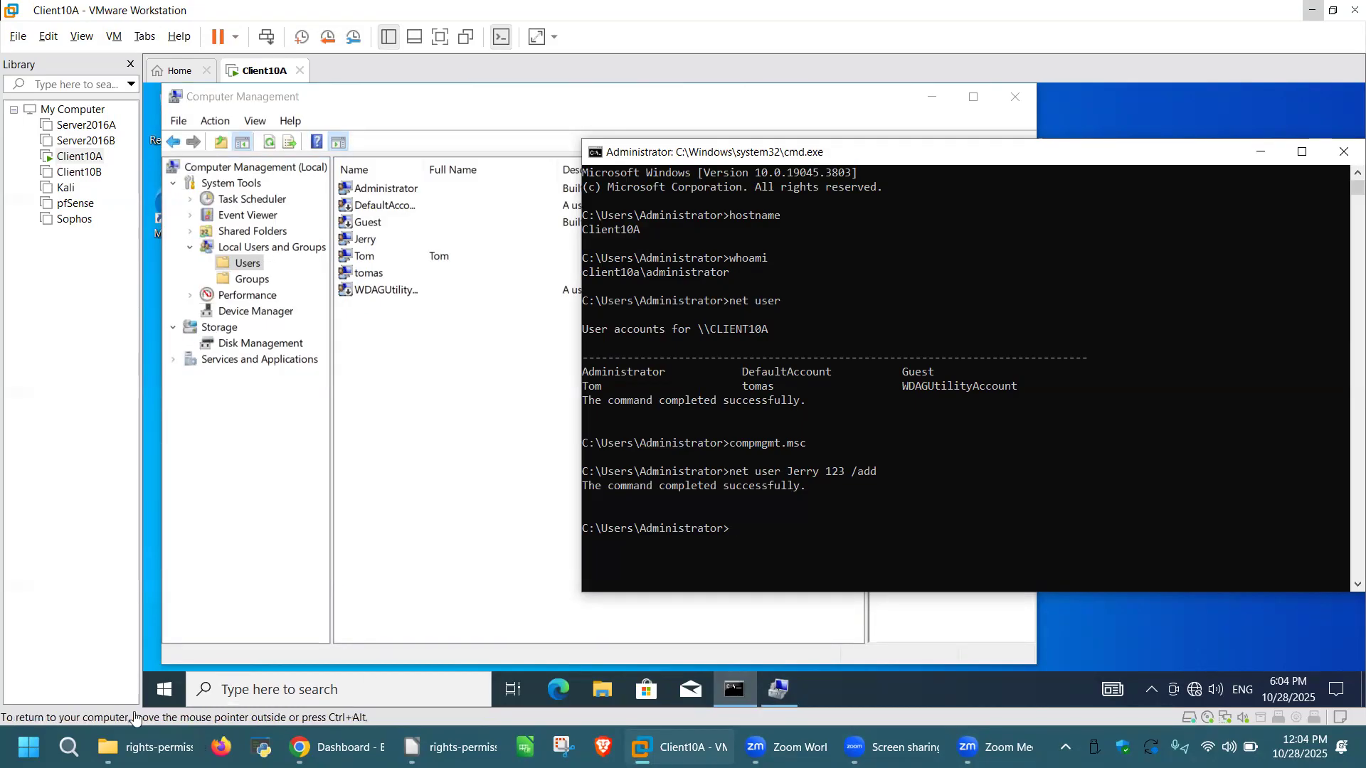
left_click(596, 694)
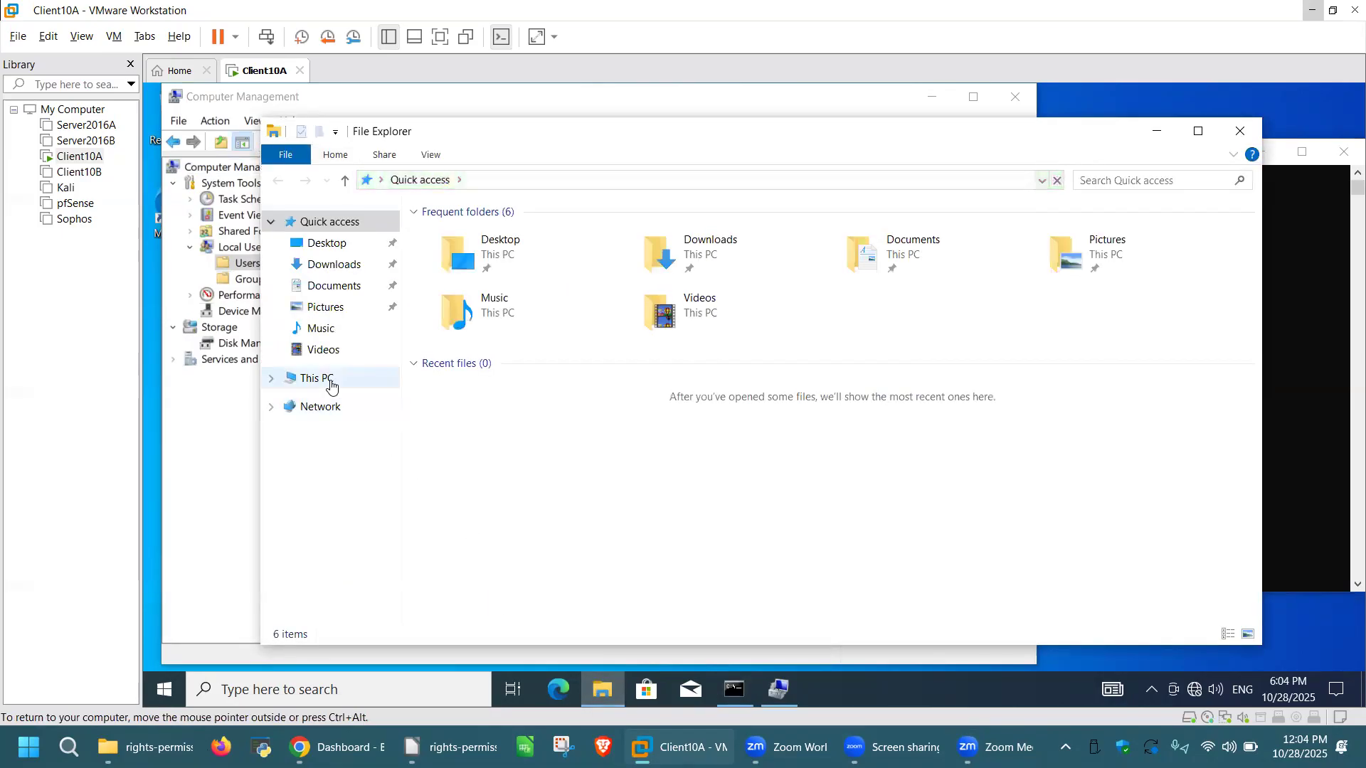
Step: Create a text document named 'My File' in Local Disk (C:) and close the window
left_click(330, 385)
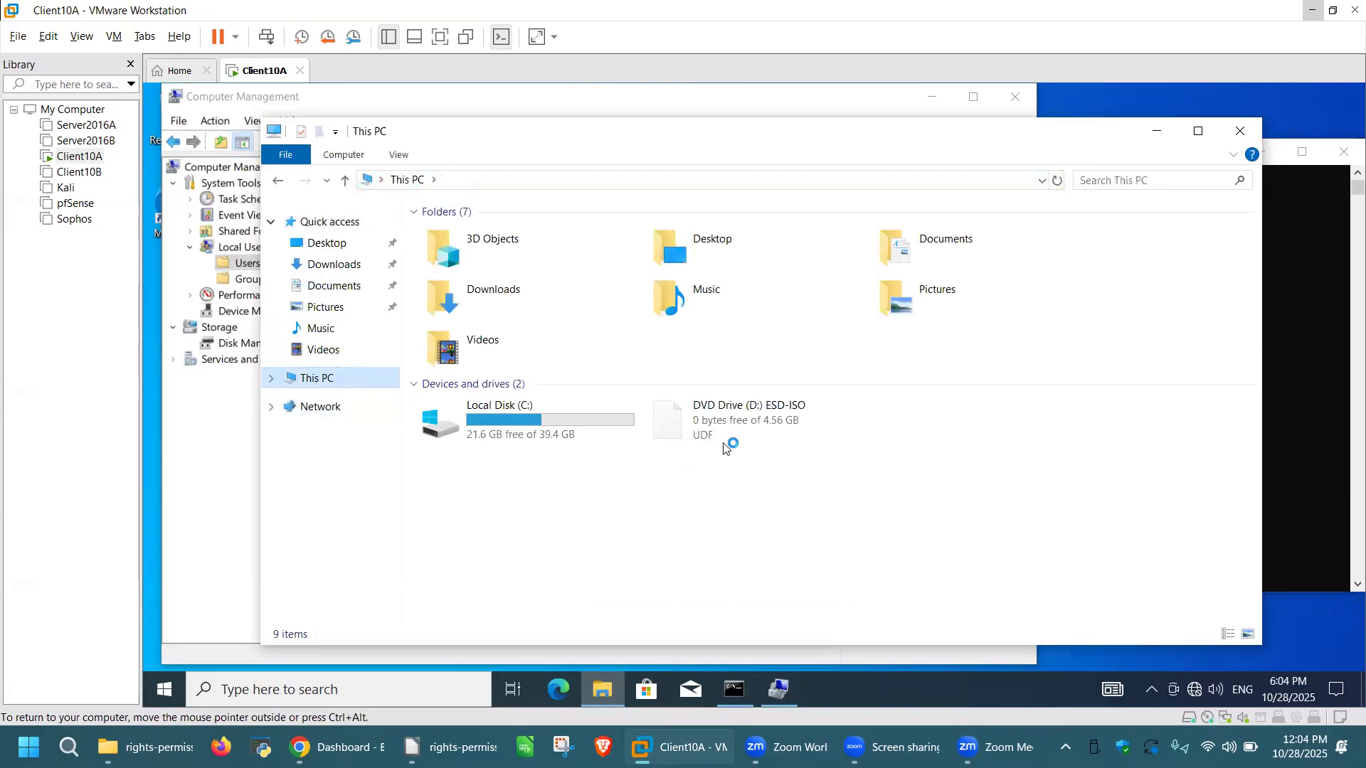
left_click(535, 411)
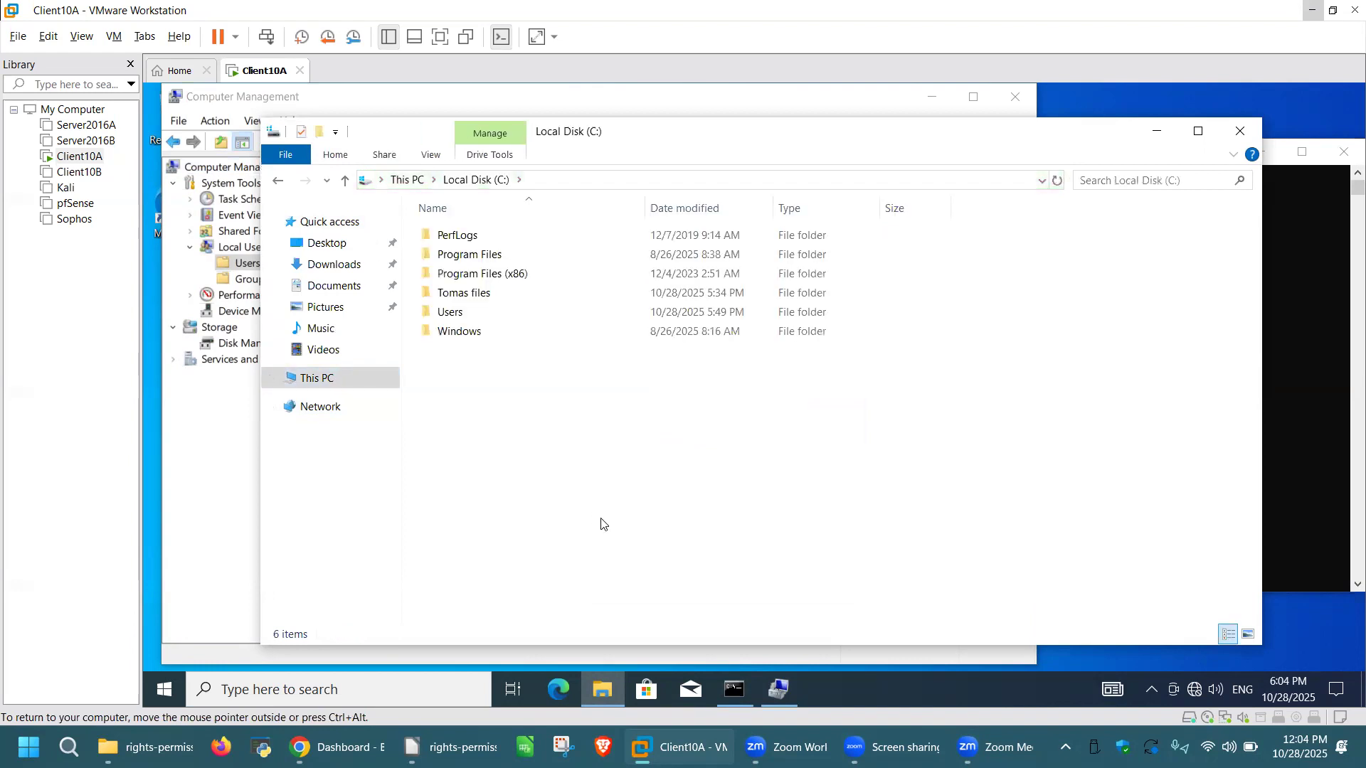
right_click(519, 394)
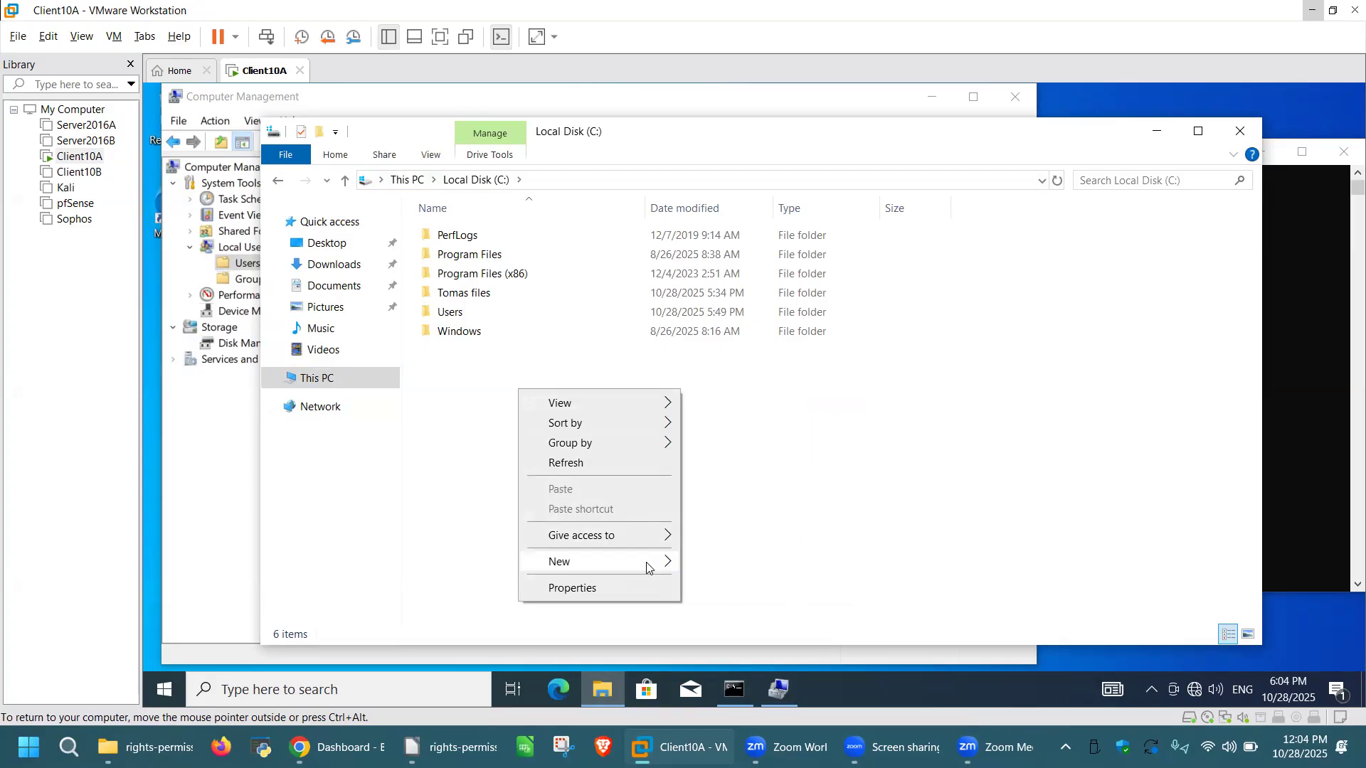
mouse_move(648, 564)
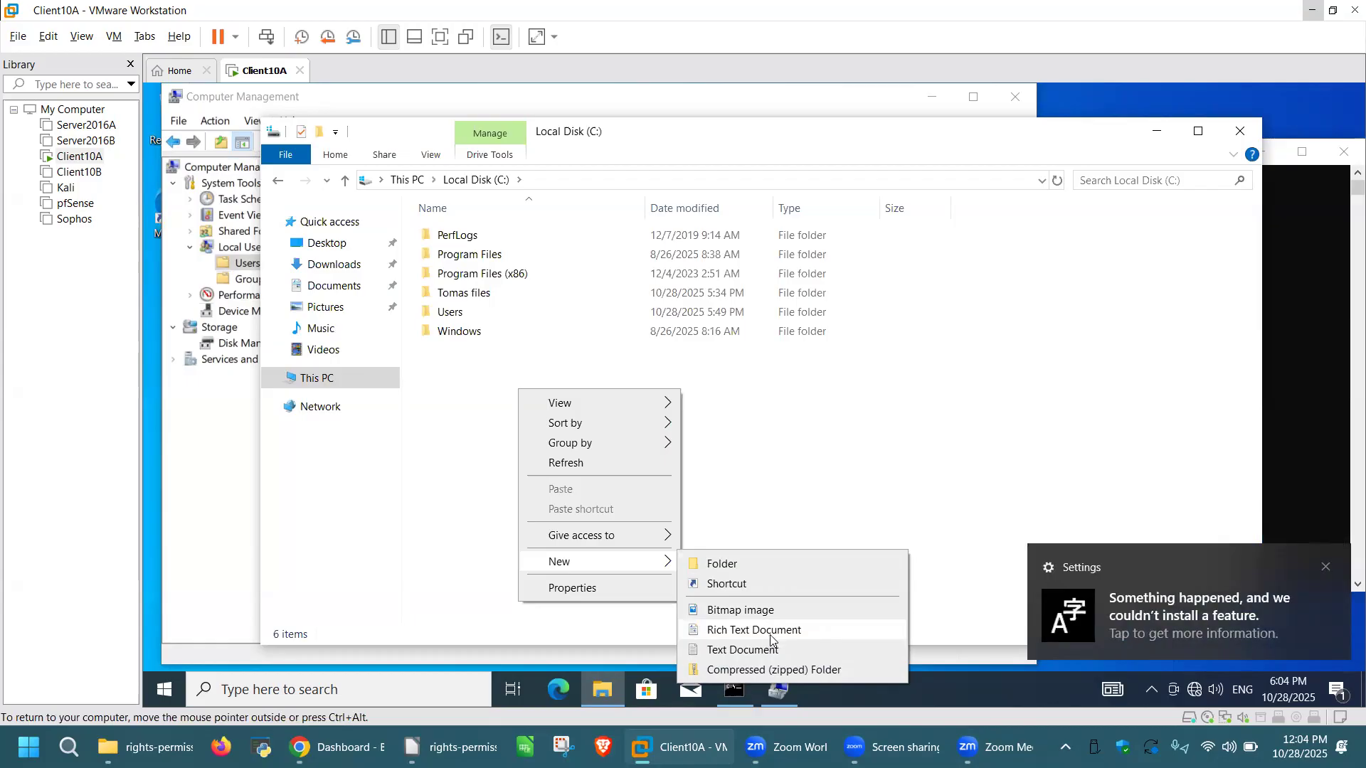
left_click(758, 650)
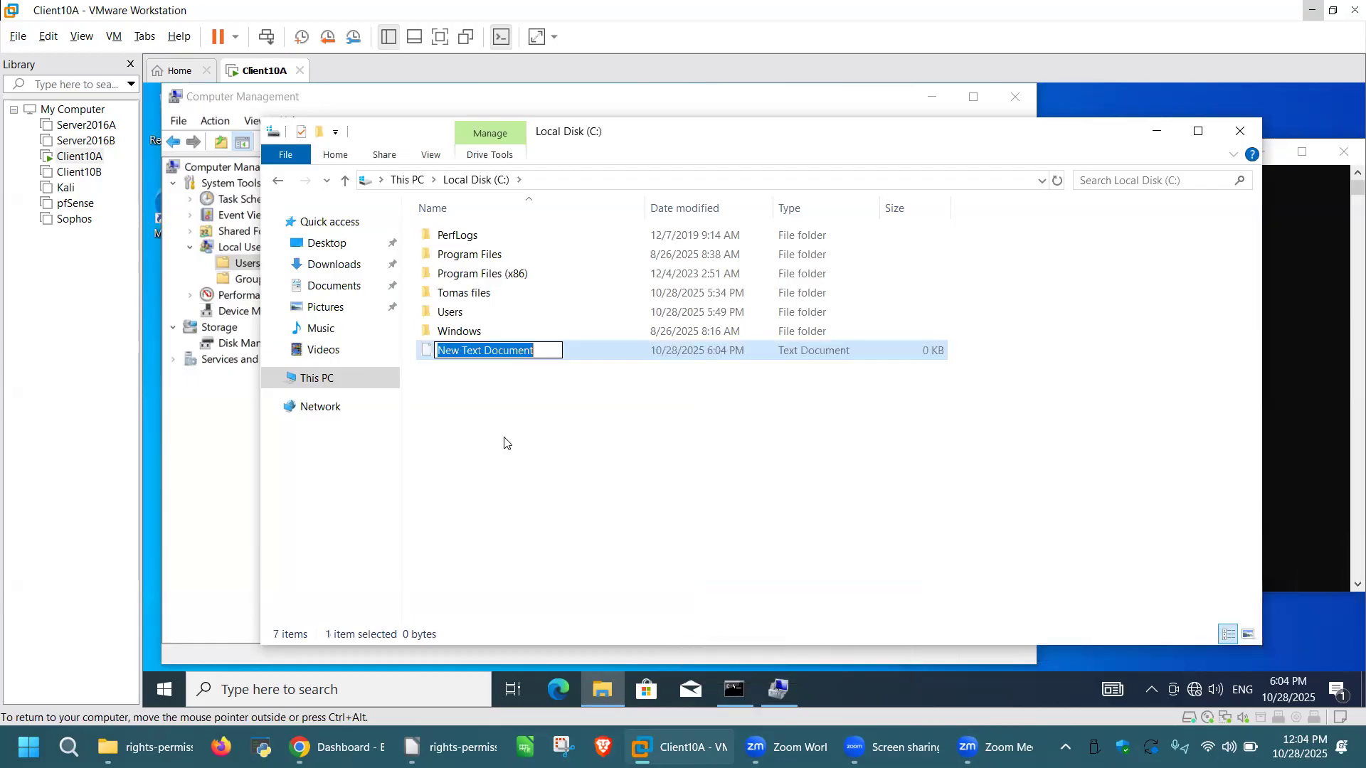
type("My File")
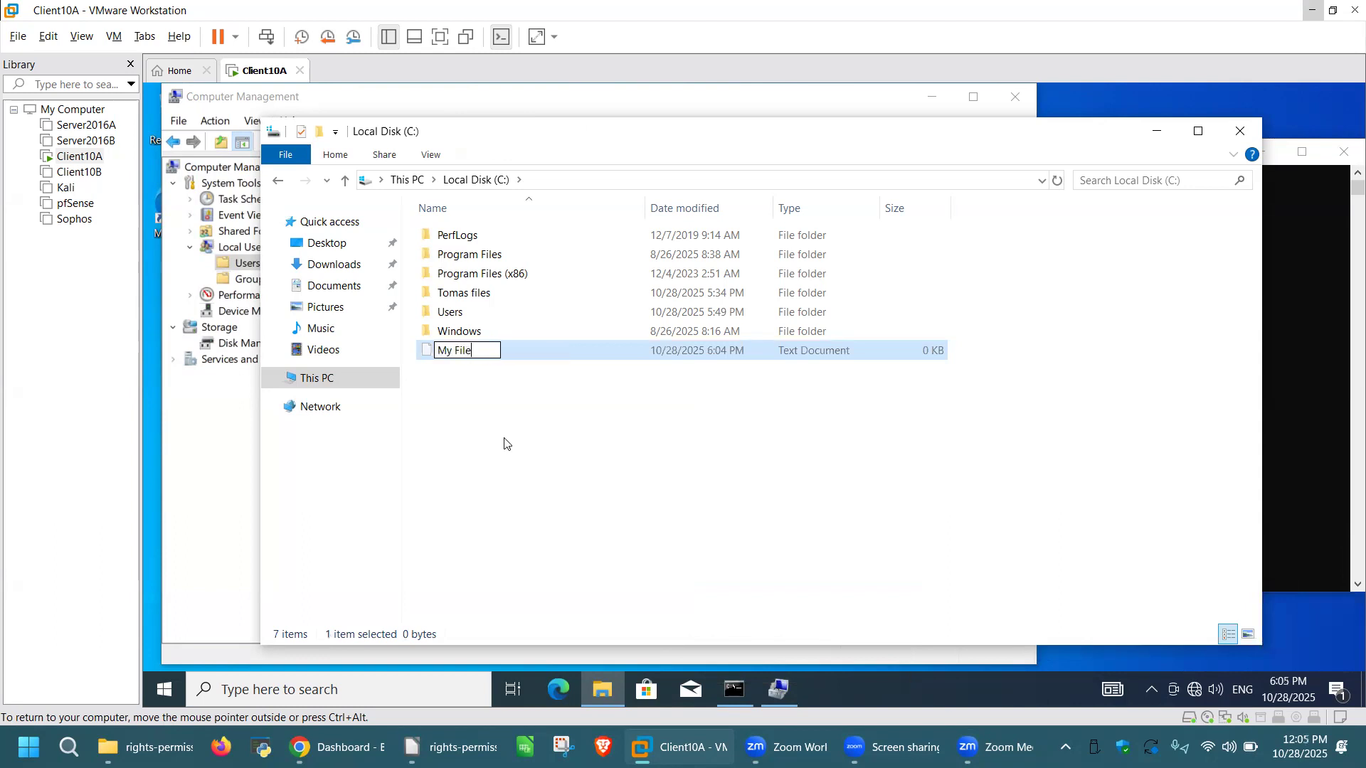
left_click(600, 422)
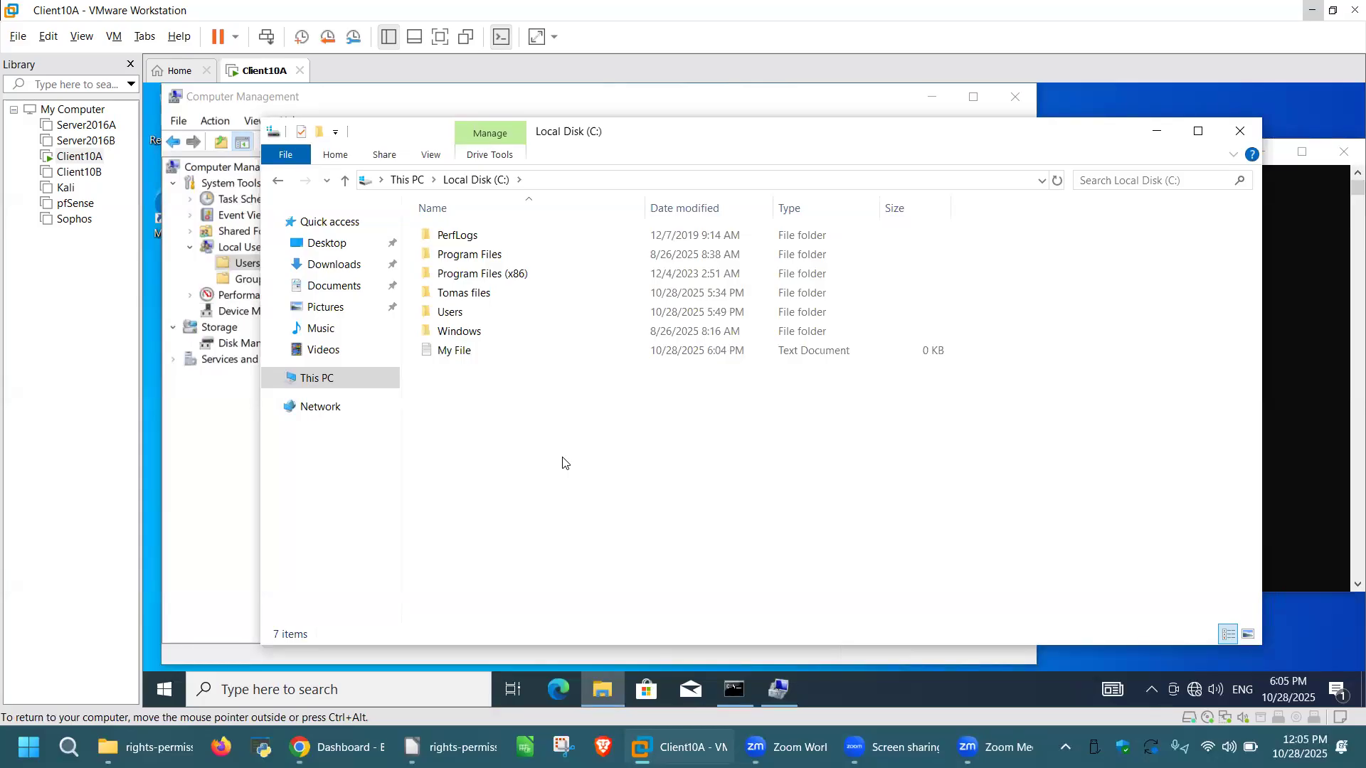
key("ctrl+alt")
left_click(1242, 132)
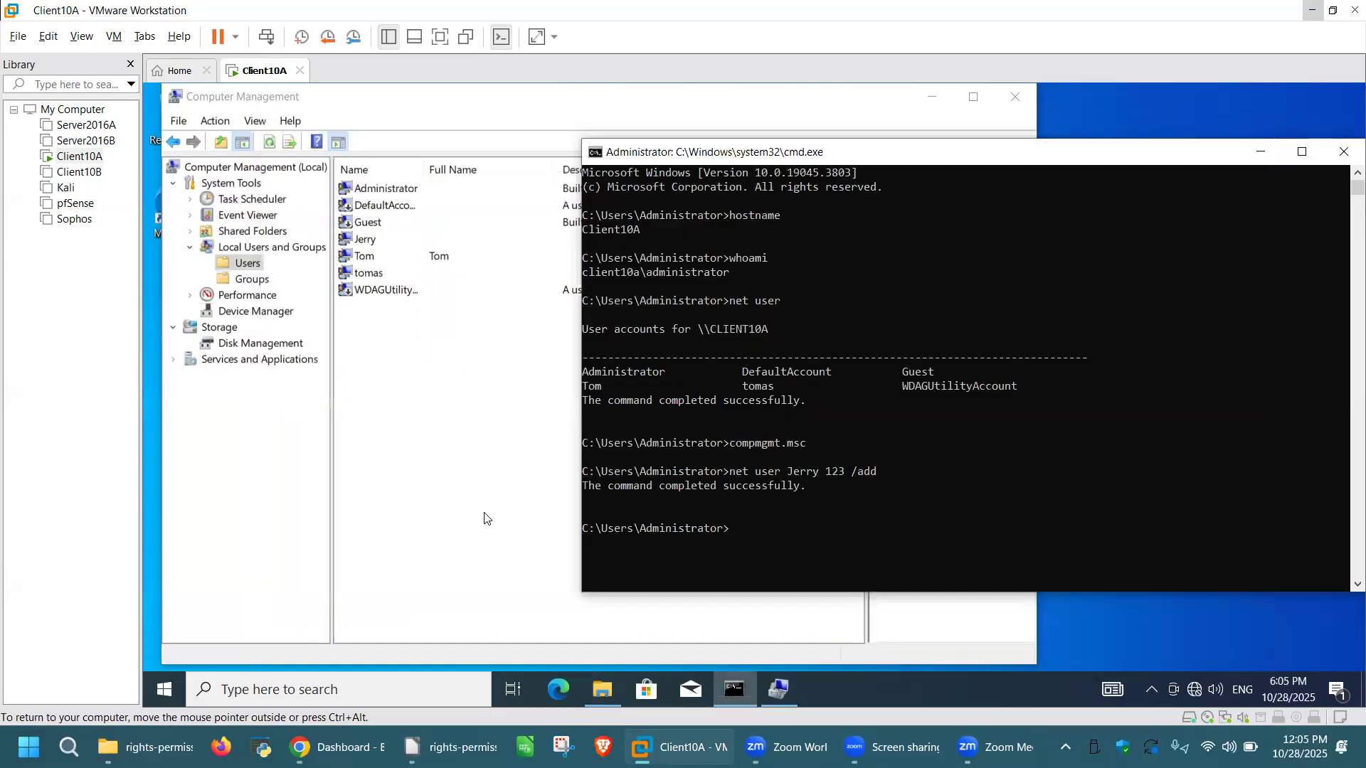
Step: Open the System32 folder through the Run prompt
left_click(484, 518)
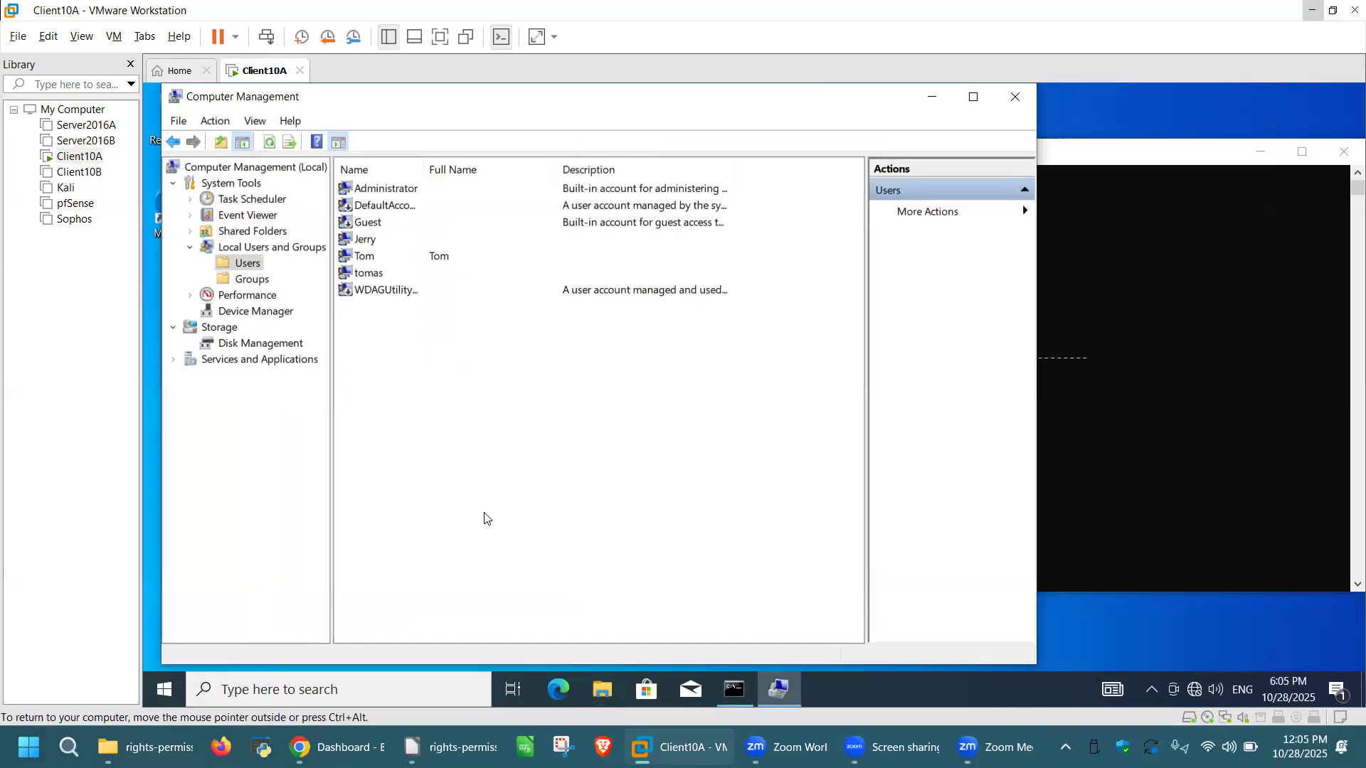
key("super+r")
type("system32")
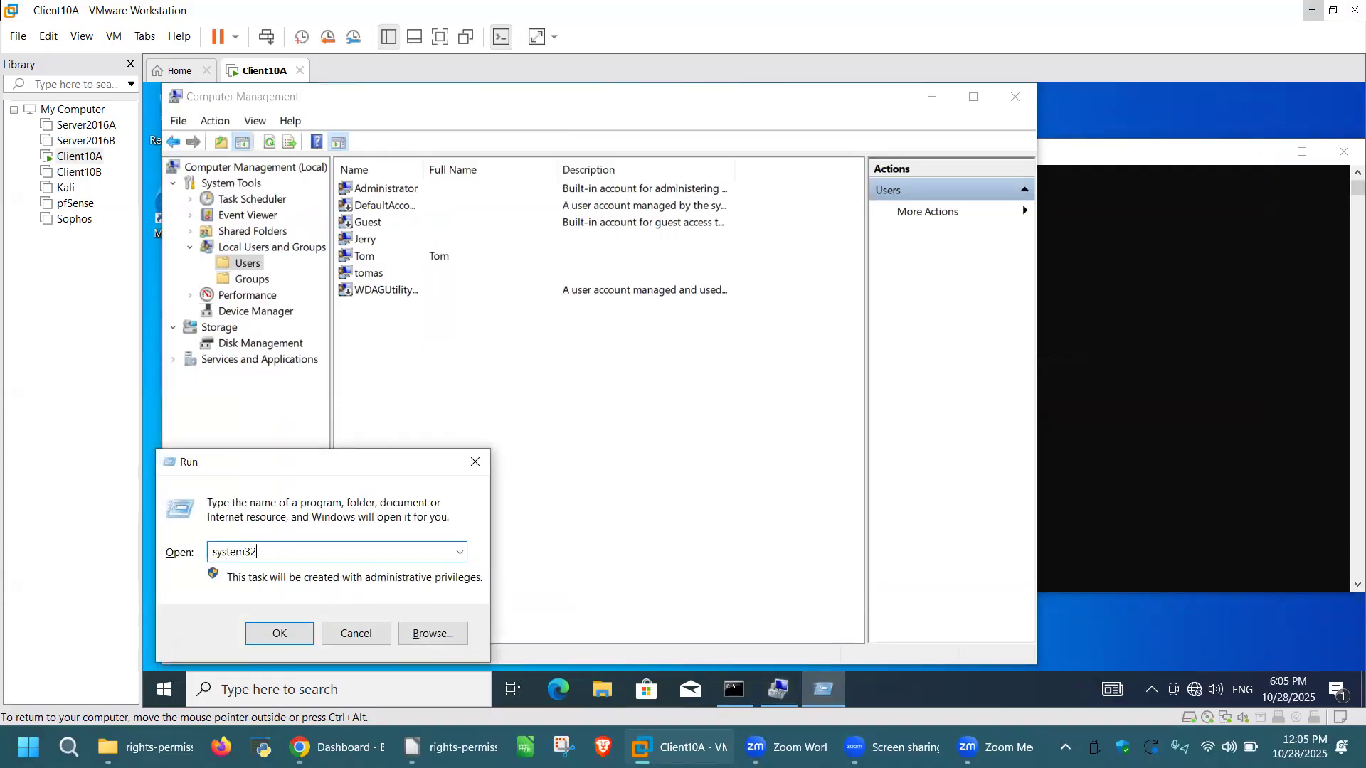
key("Return")
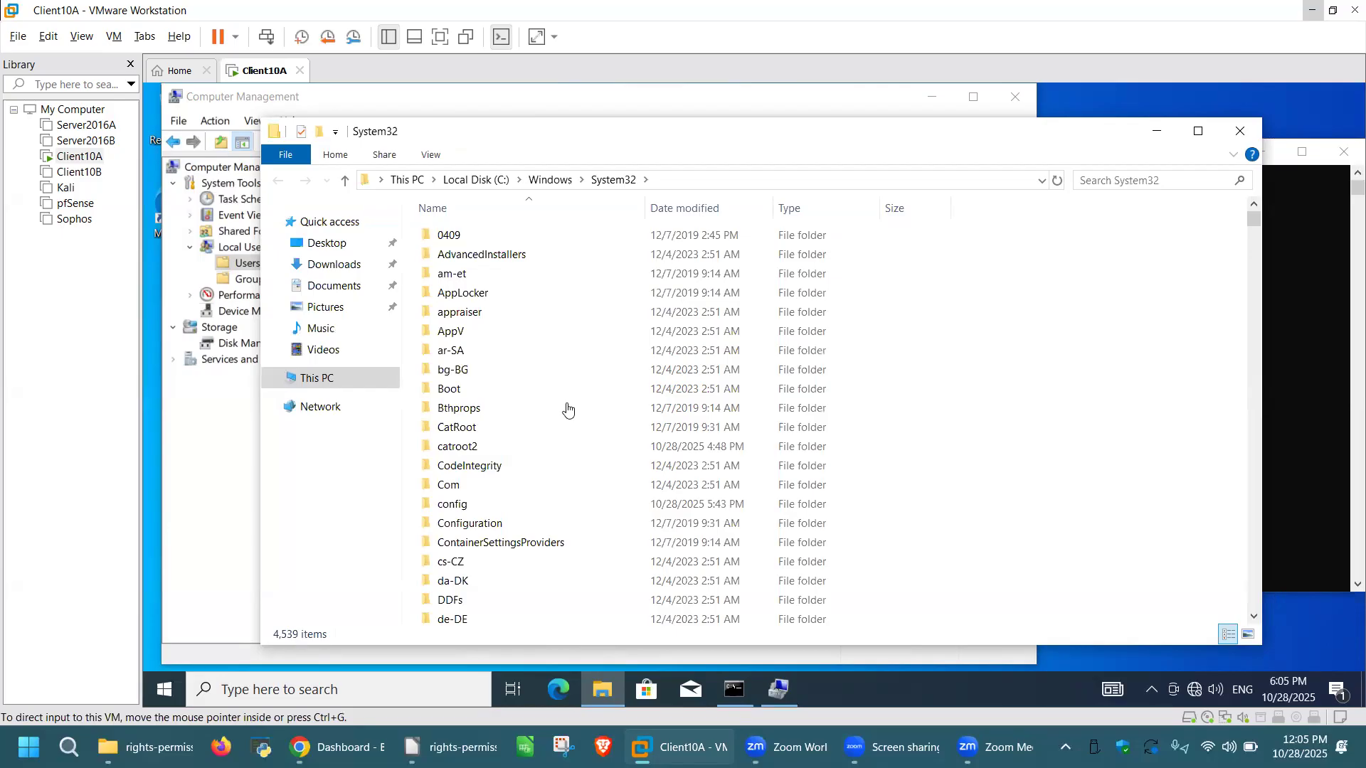
Step: Go into drivers > etc and open the hosts file
scroll(583, 416, "down", 4)
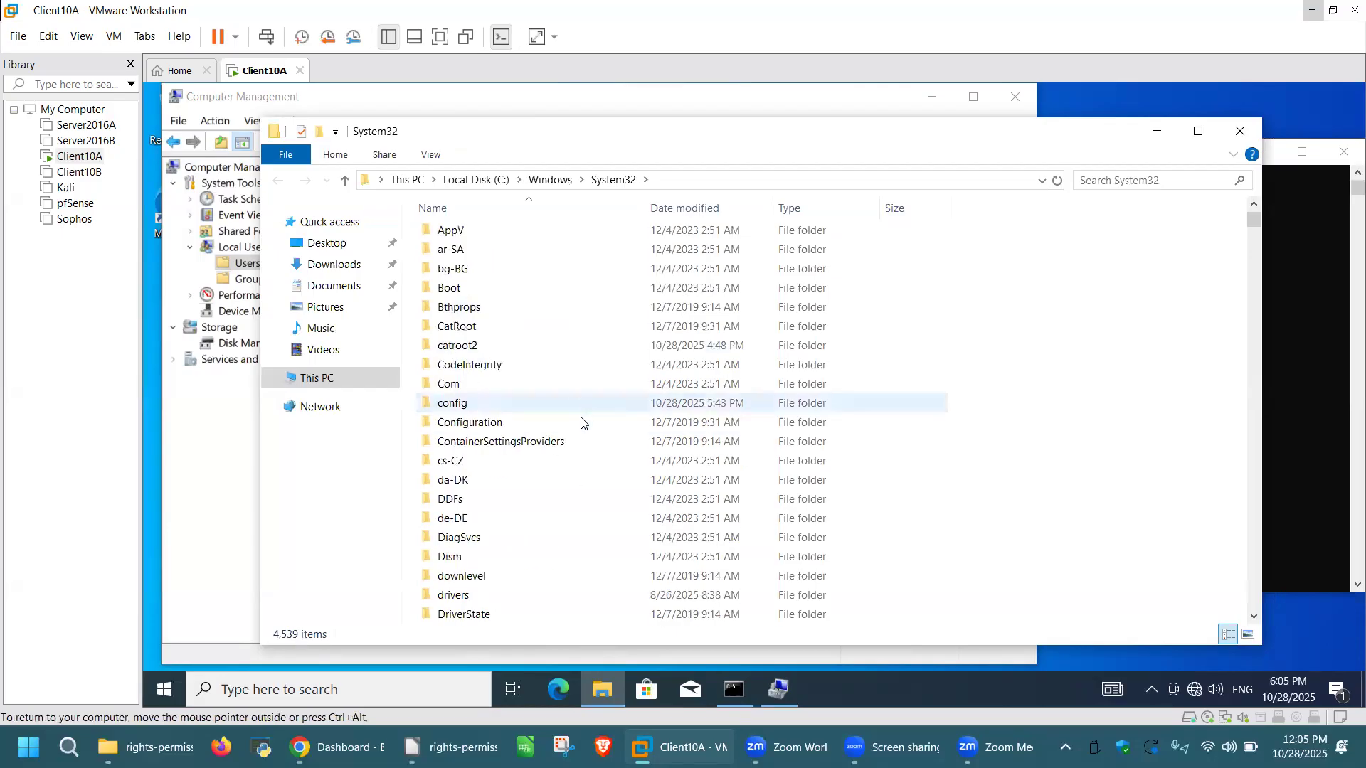
left_click(479, 481)
double_click(479, 481)
left_click(459, 301)
double_click(459, 300)
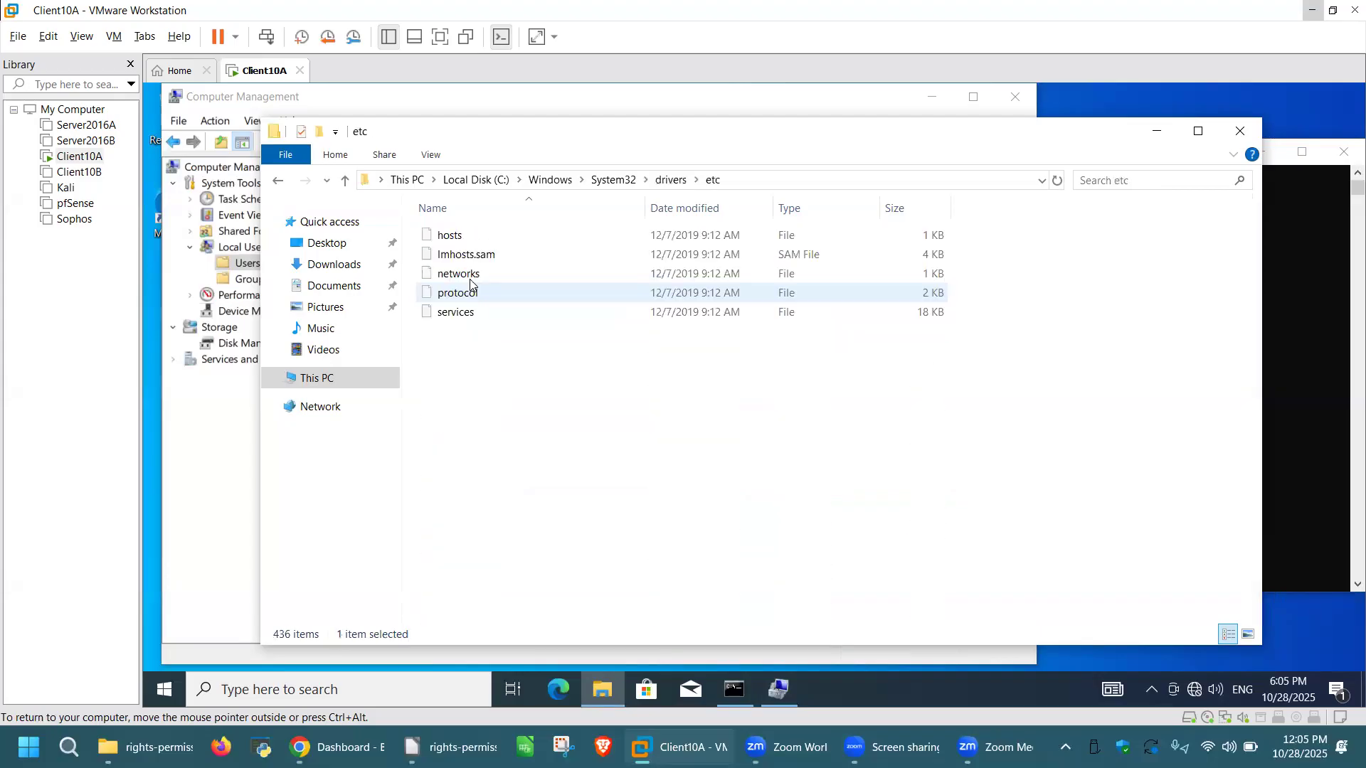
left_click(473, 237)
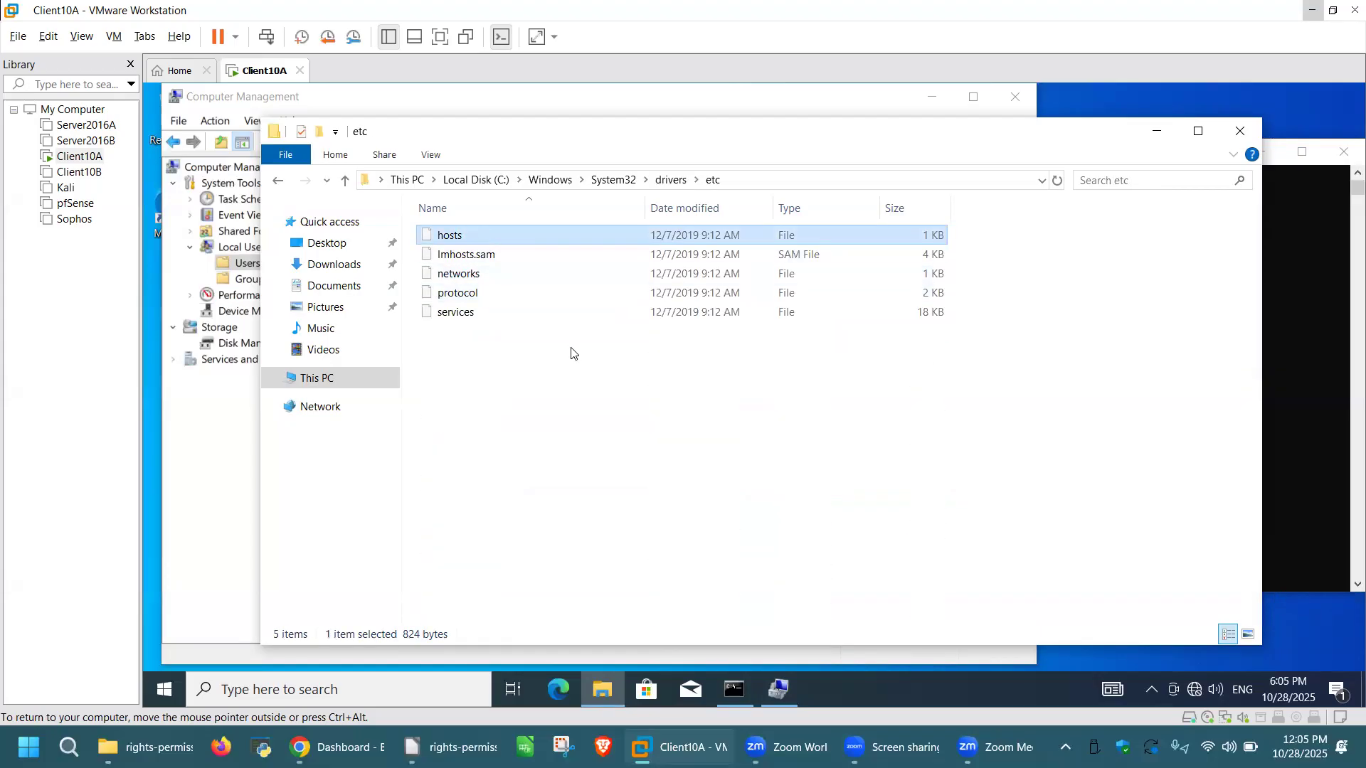
key("Return")
Step: Open hosts in Notepad, add 'This is my file' on the last line, and save
left_click(672, 398)
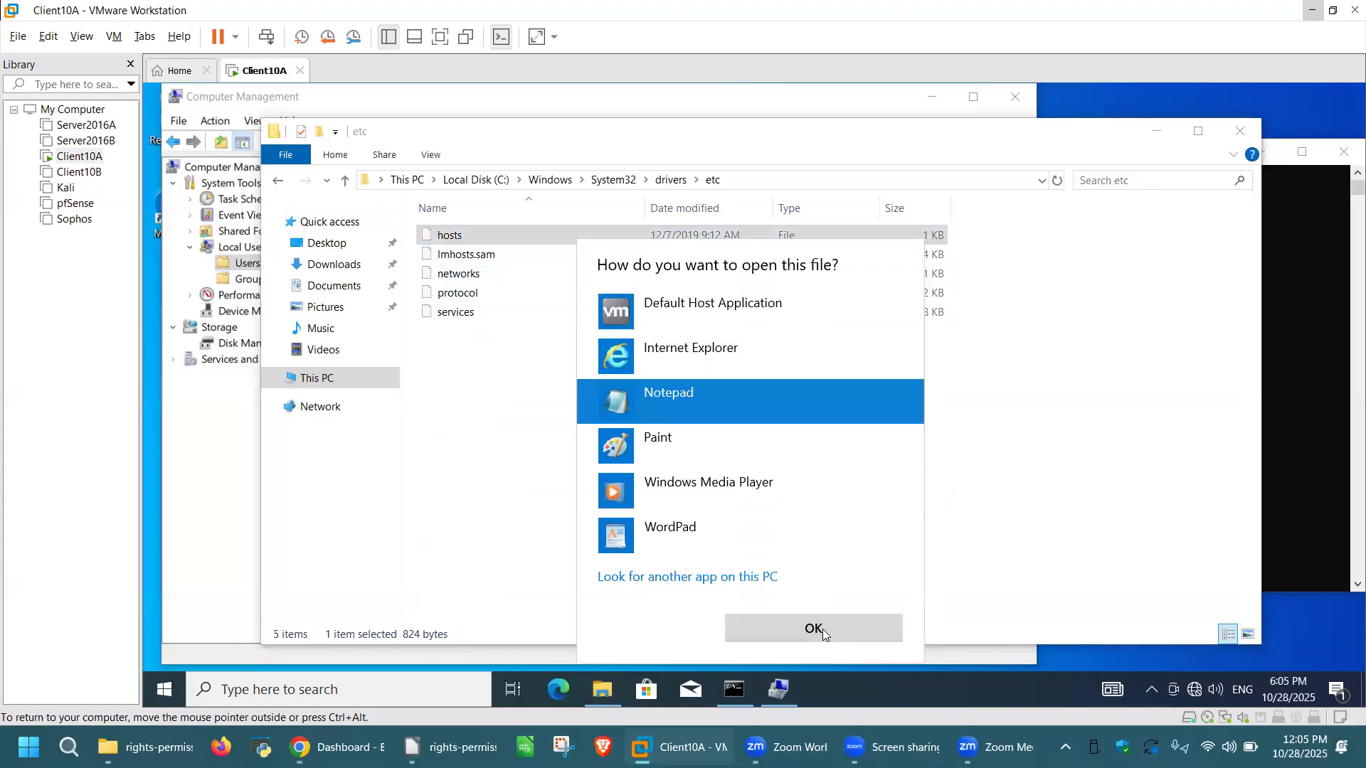
left_click(822, 629)
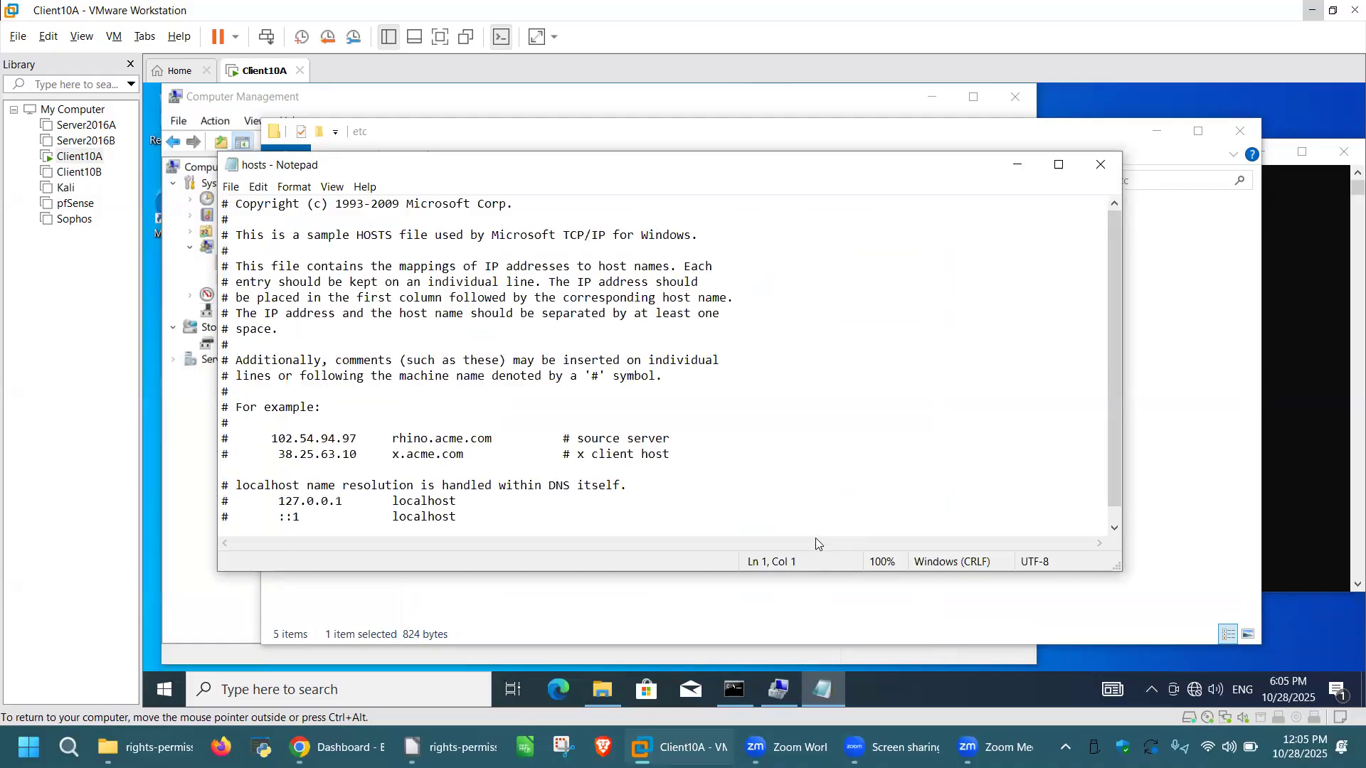
scroll(725, 474, "down", 1)
left_click(503, 513)
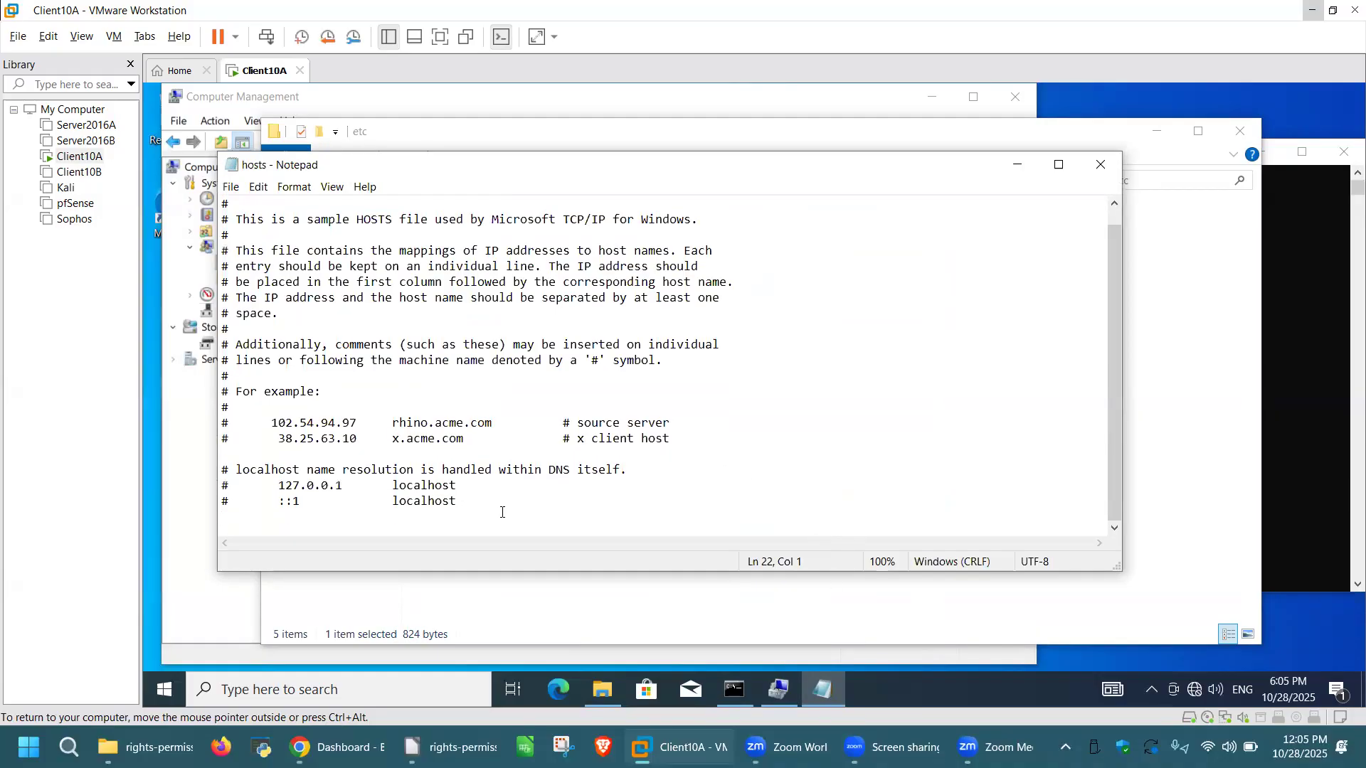
type("This is my file")
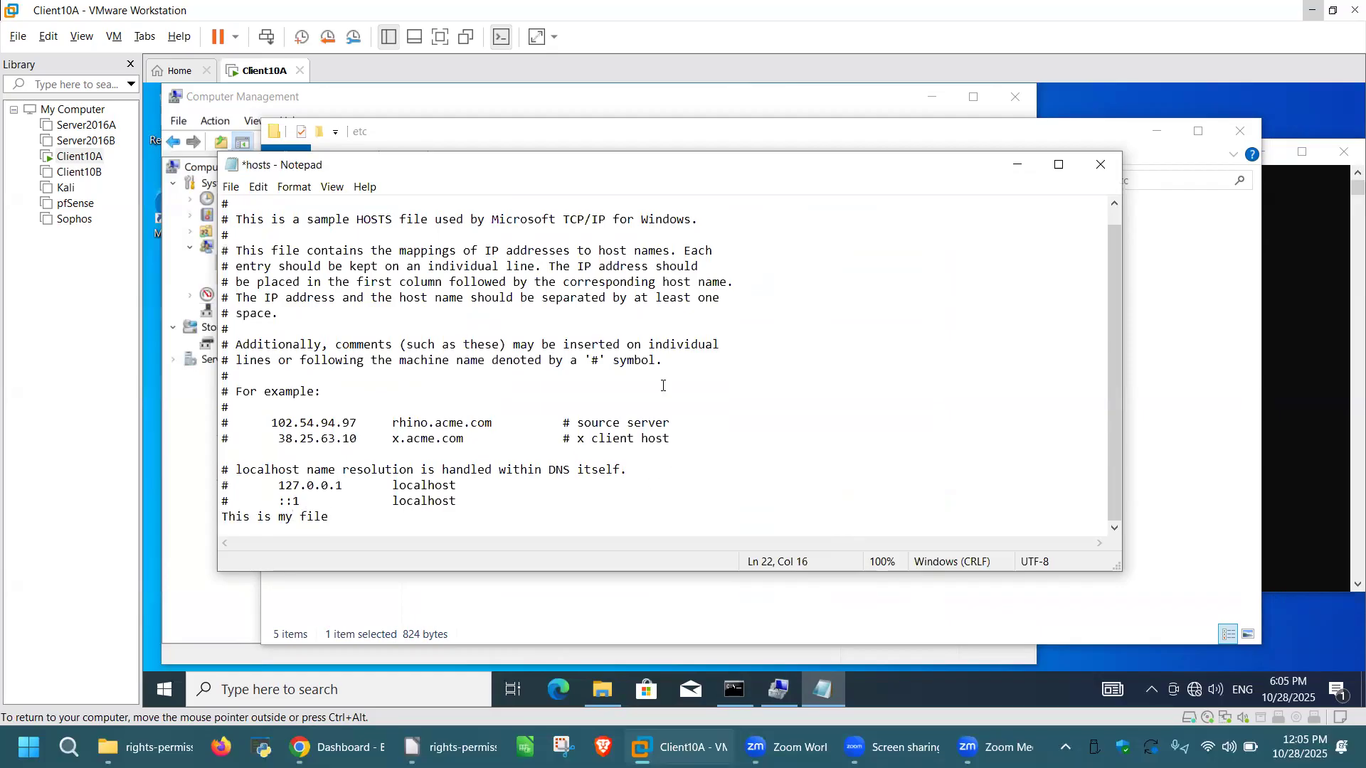
left_click(231, 187)
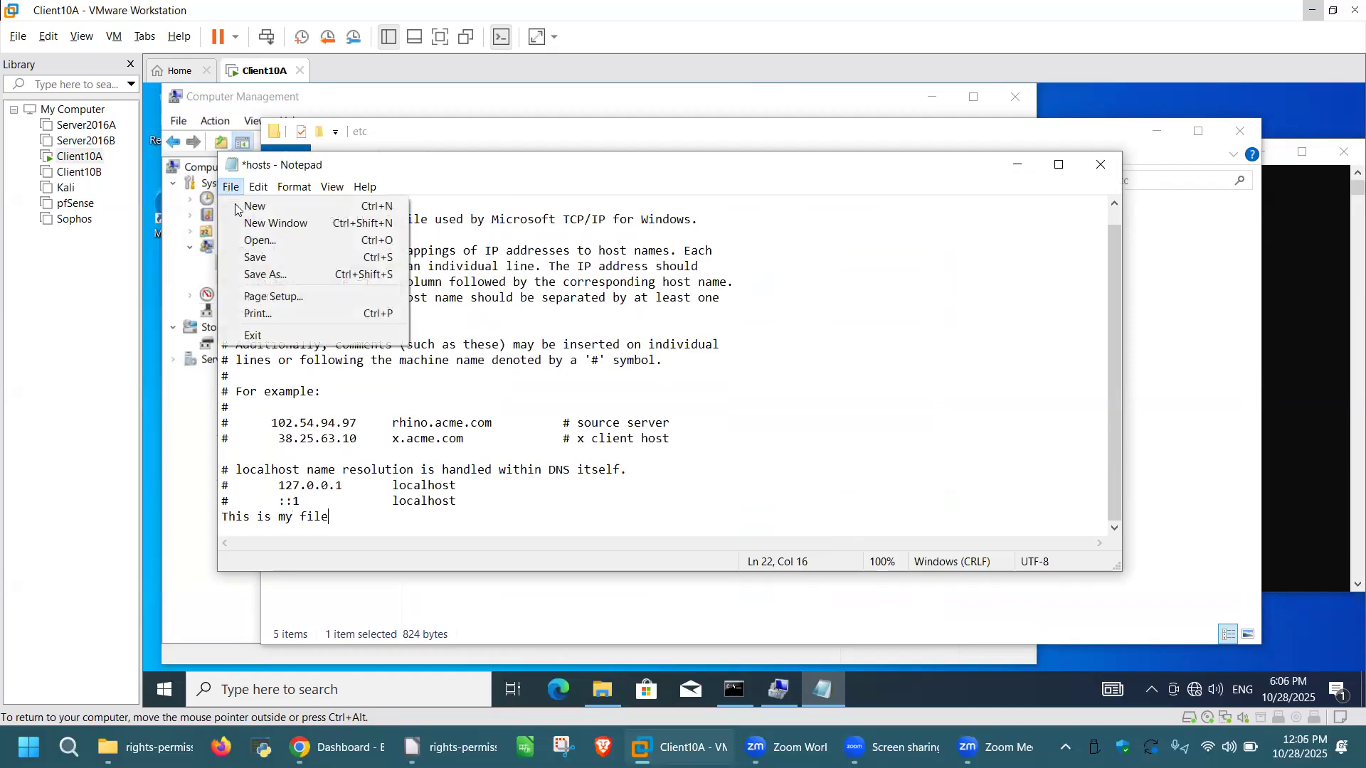
left_click(263, 257)
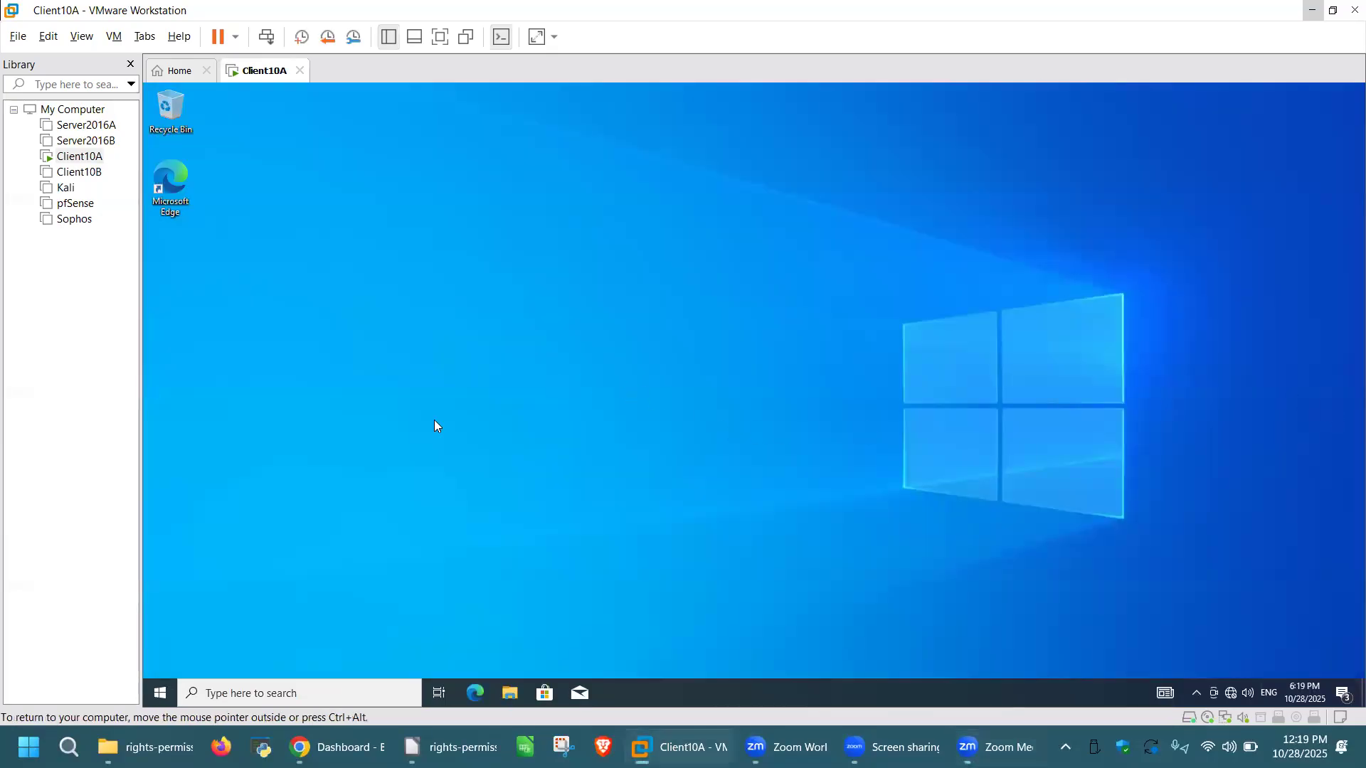
Step: Launch cmd from the Run prompt and start typing a net user command with a new account name and password
key("super+r")
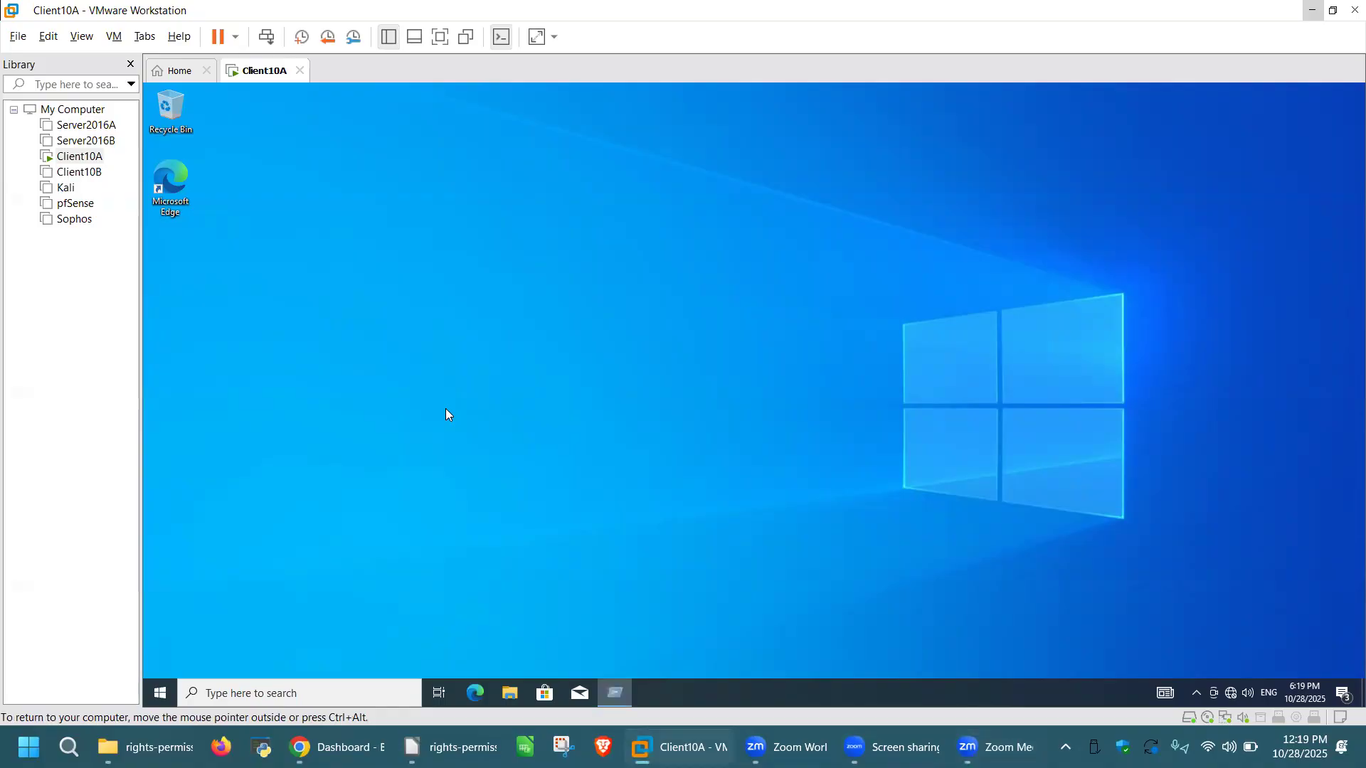
type("cmd")
key("Return")
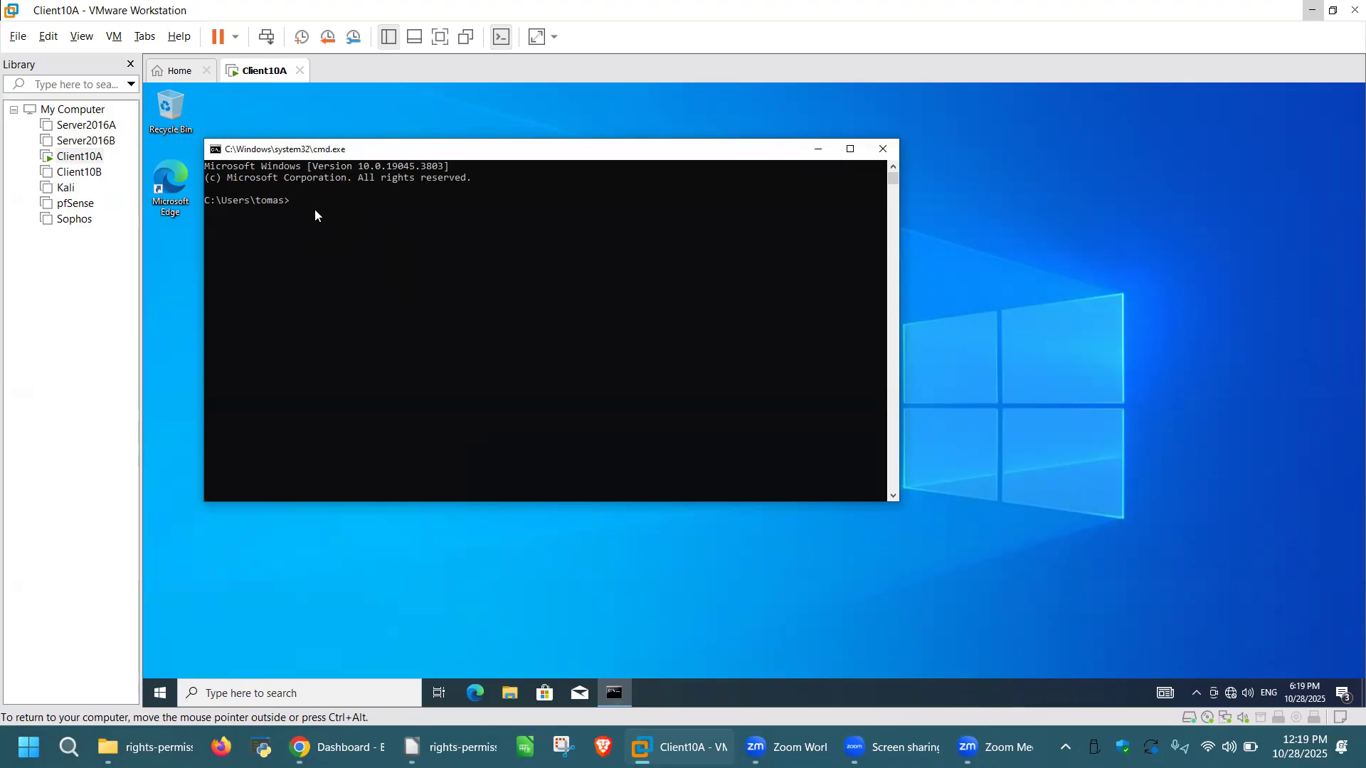
type("Micky 123 /add")
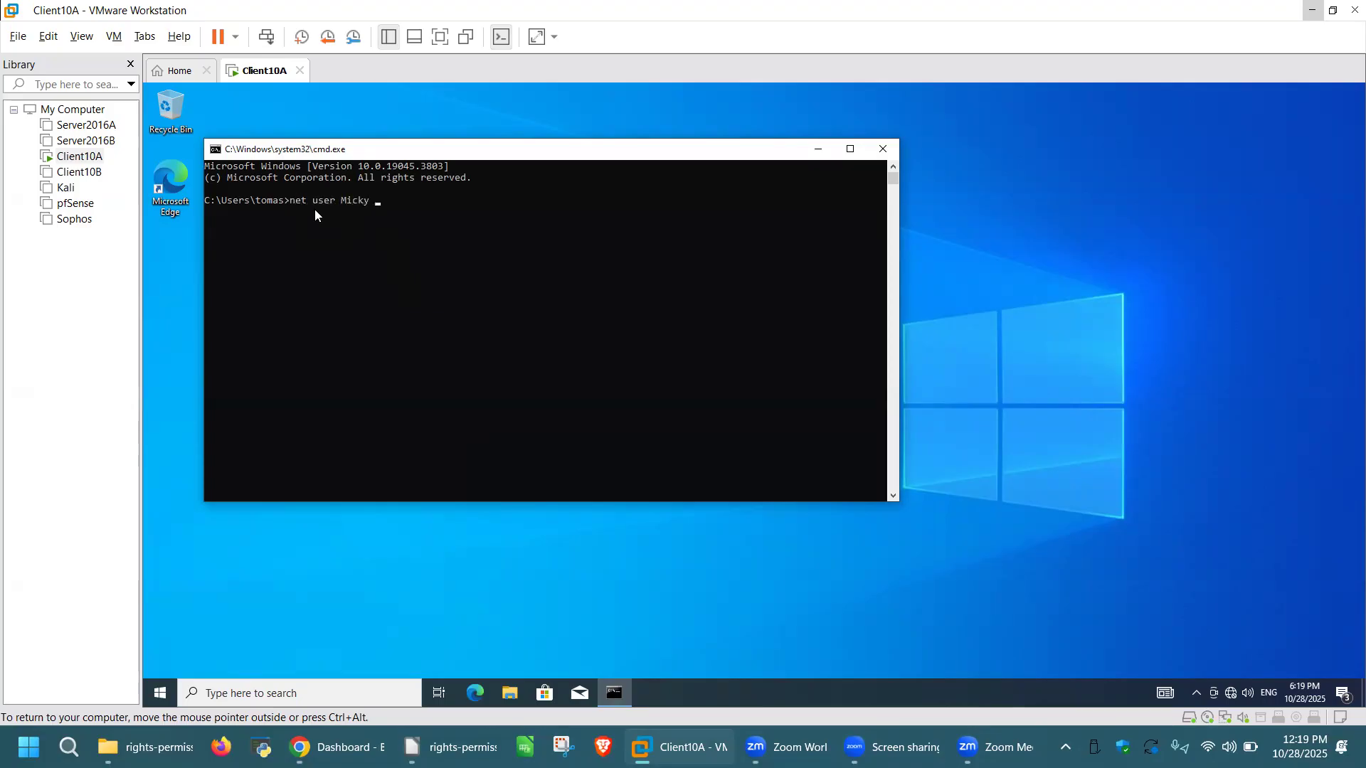
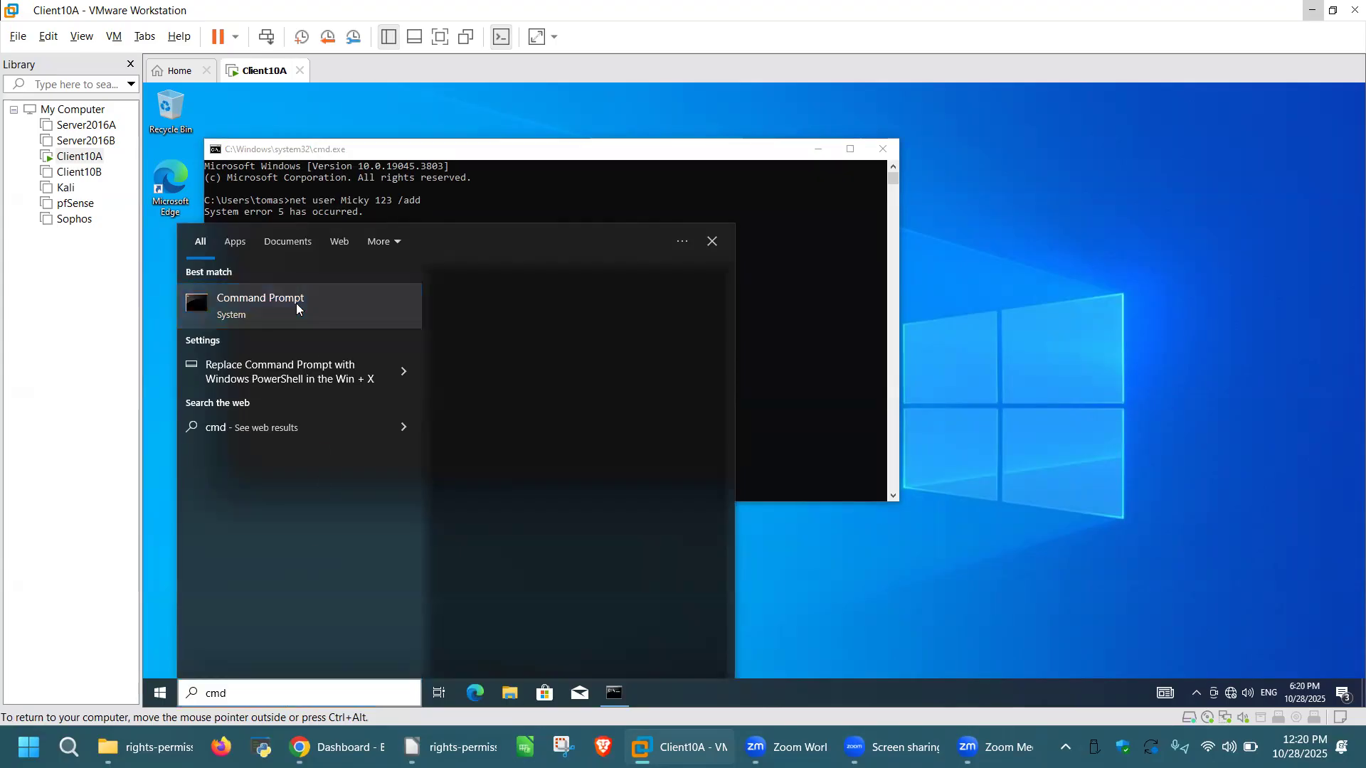
Step: Right-click Command Prompt in the Start search results to run it as administrator
right_click(296, 305)
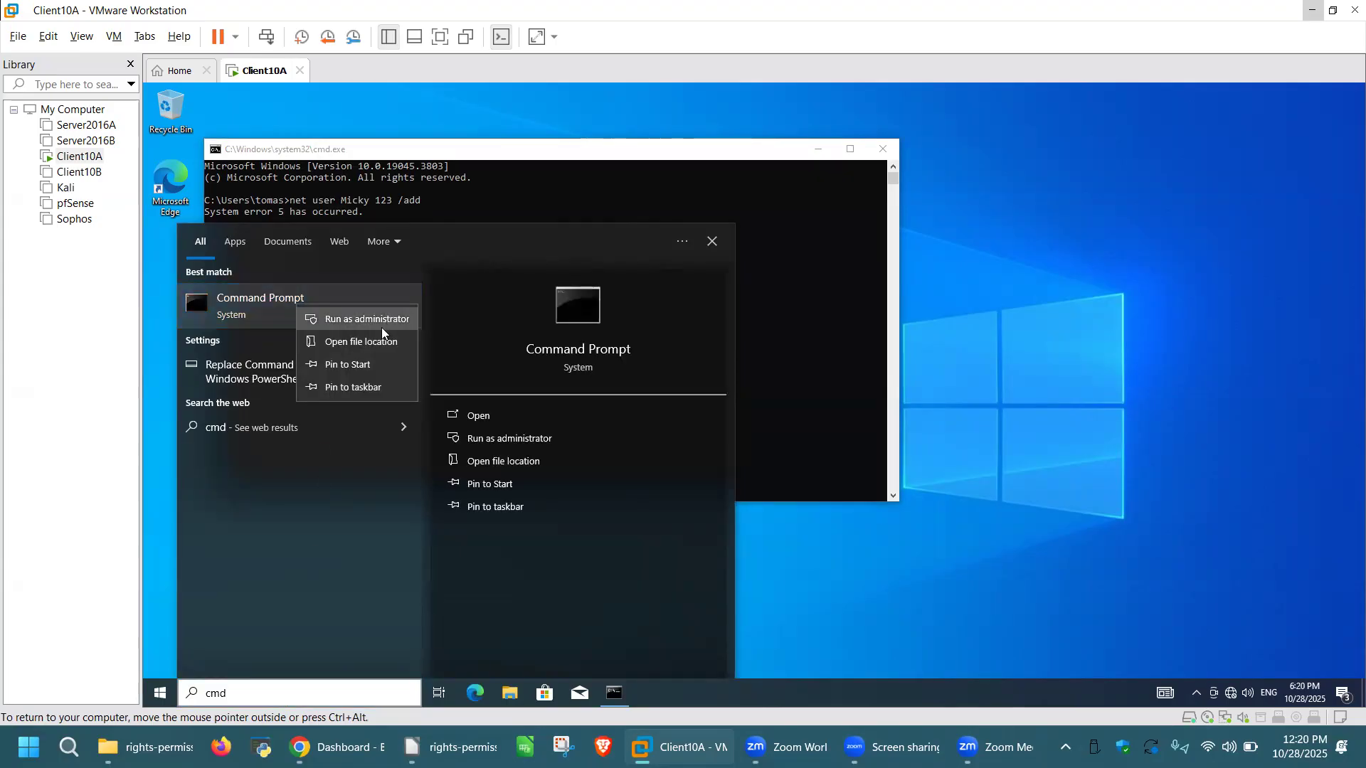
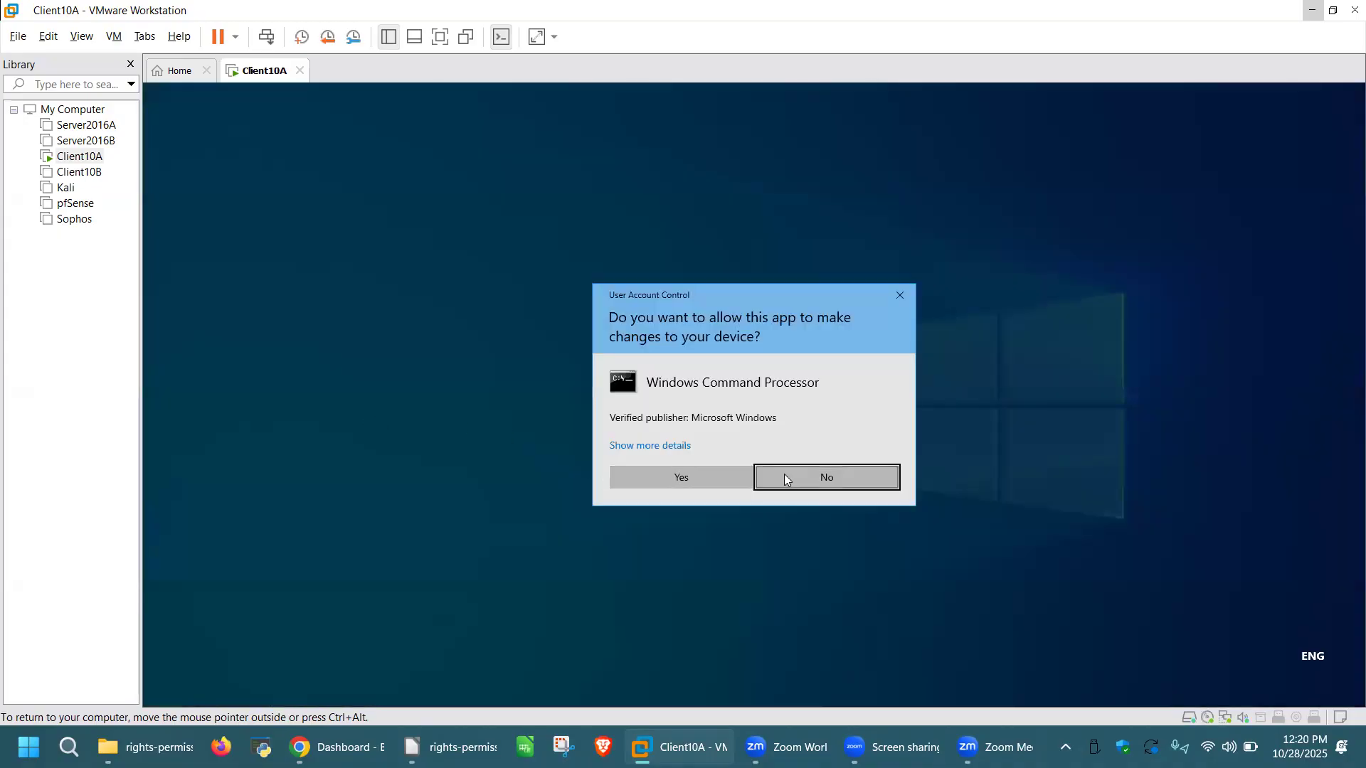
Step: Approve the User Account Control prompt to open an Administrator Command Prompt
left_click(704, 474)
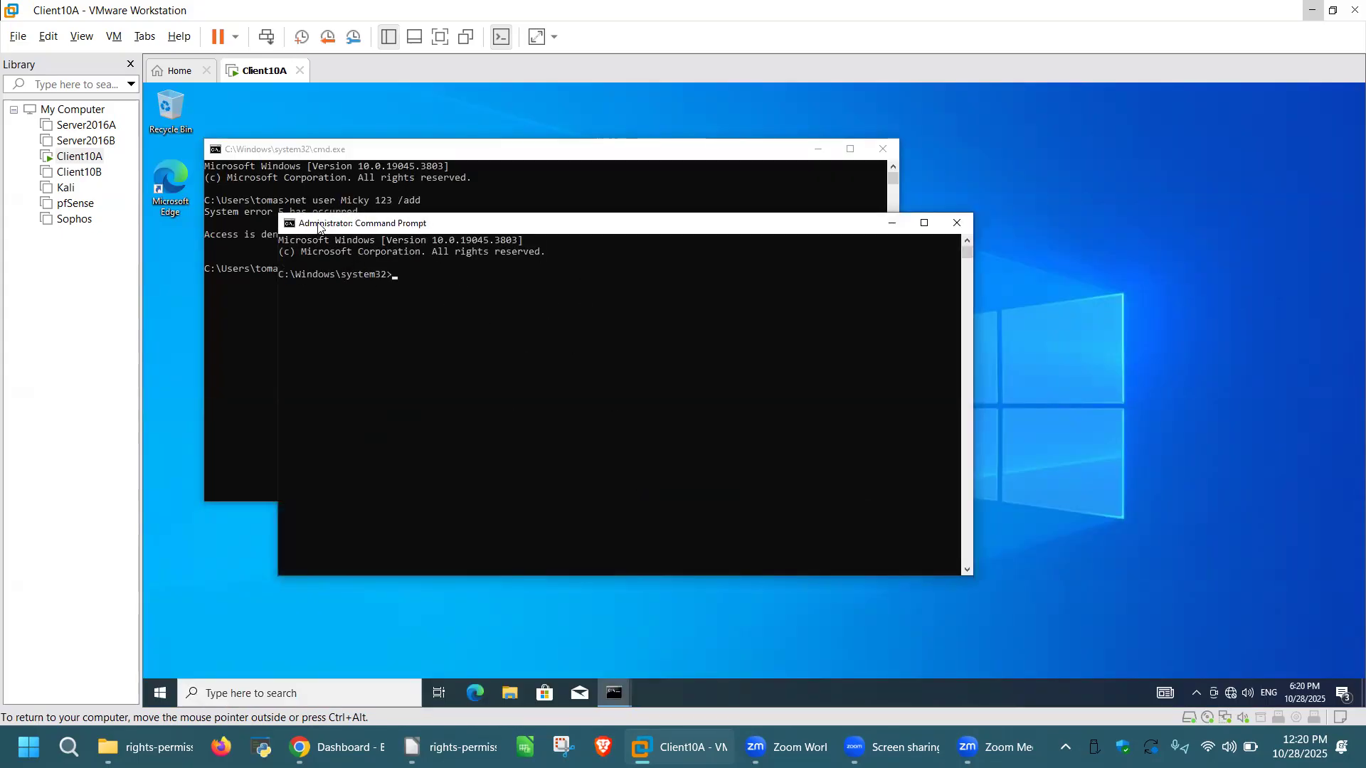
Step: Move the admin console beside the denied attempt and type a net user /add command with the new username and password
left_click_drag(563, 230, 792, 161)
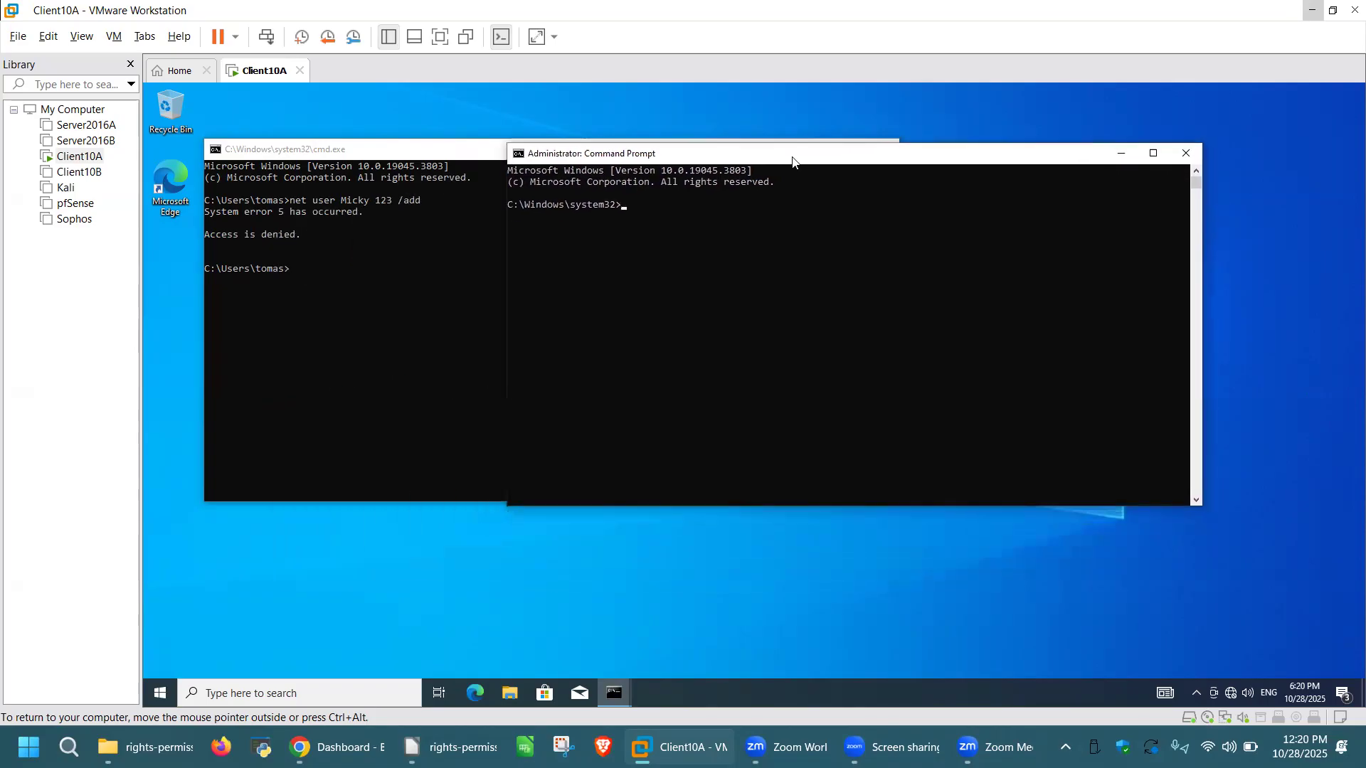
left_click(650, 204)
type("net user Micky 123 /add")
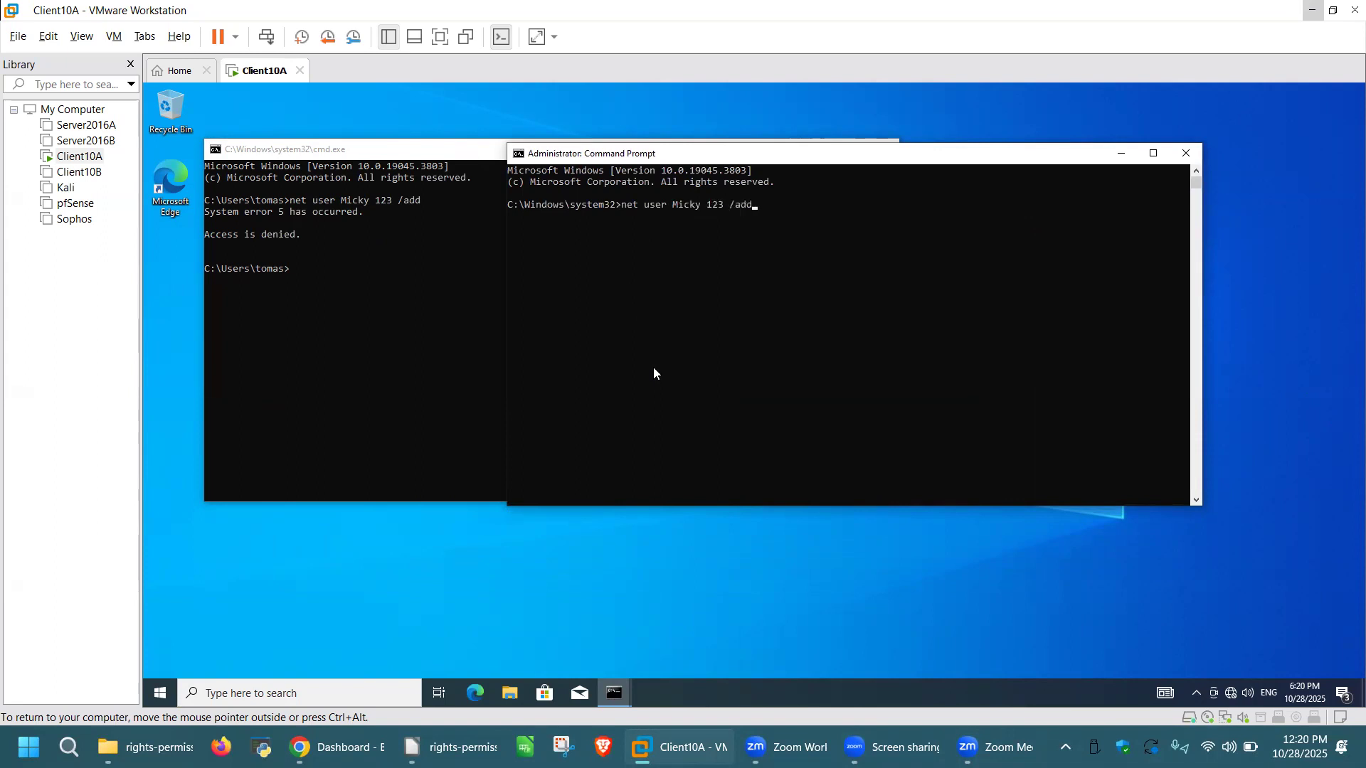
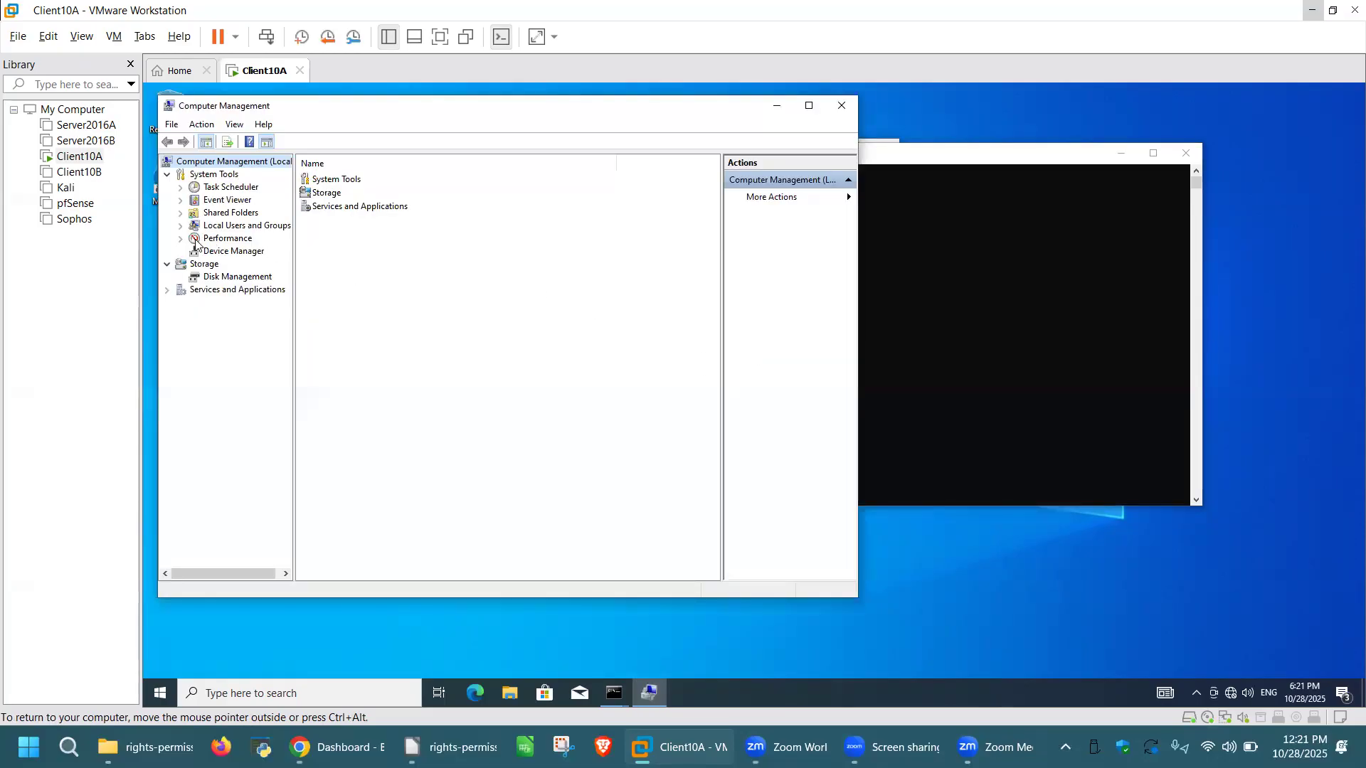
Step: Expand Local Users and Groups and show the Groups list, from Access Control Assistance Operators to Users
left_click(180, 226)
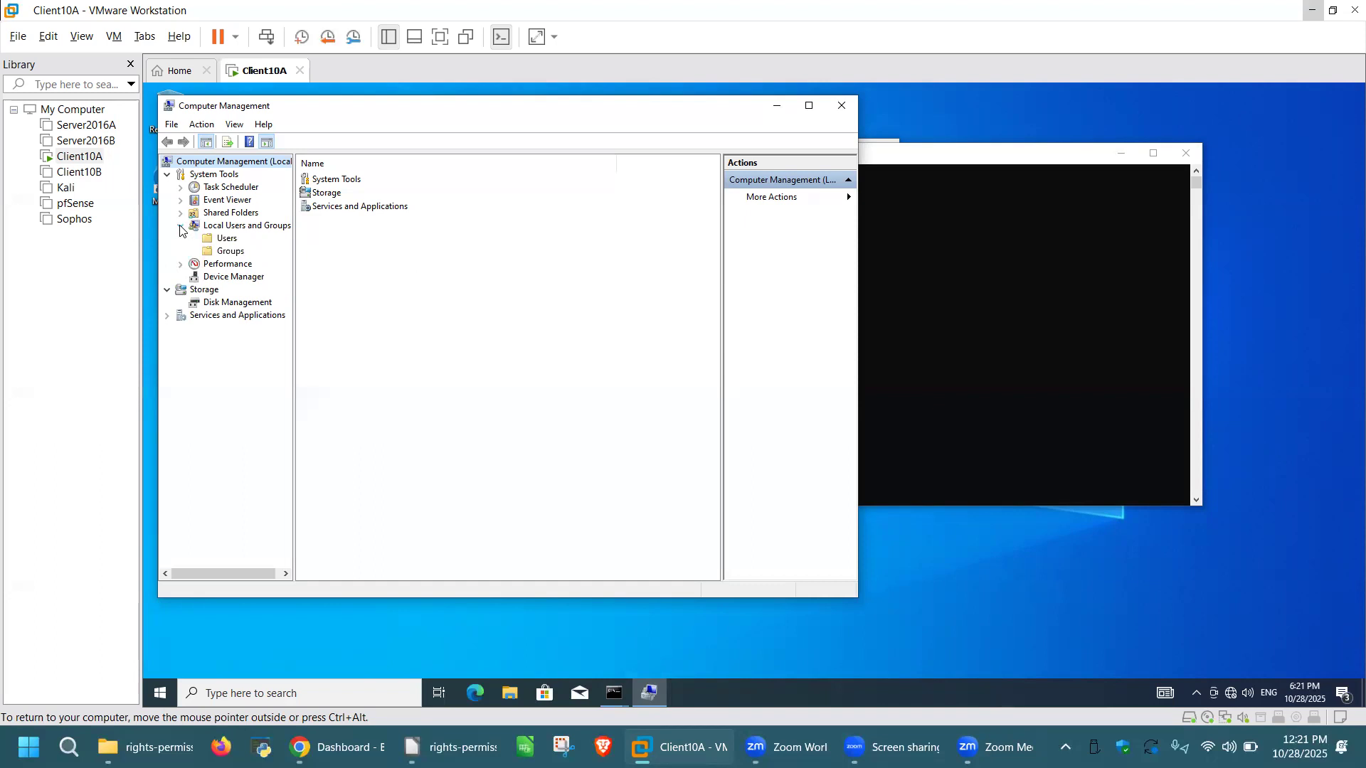
left_click(230, 252)
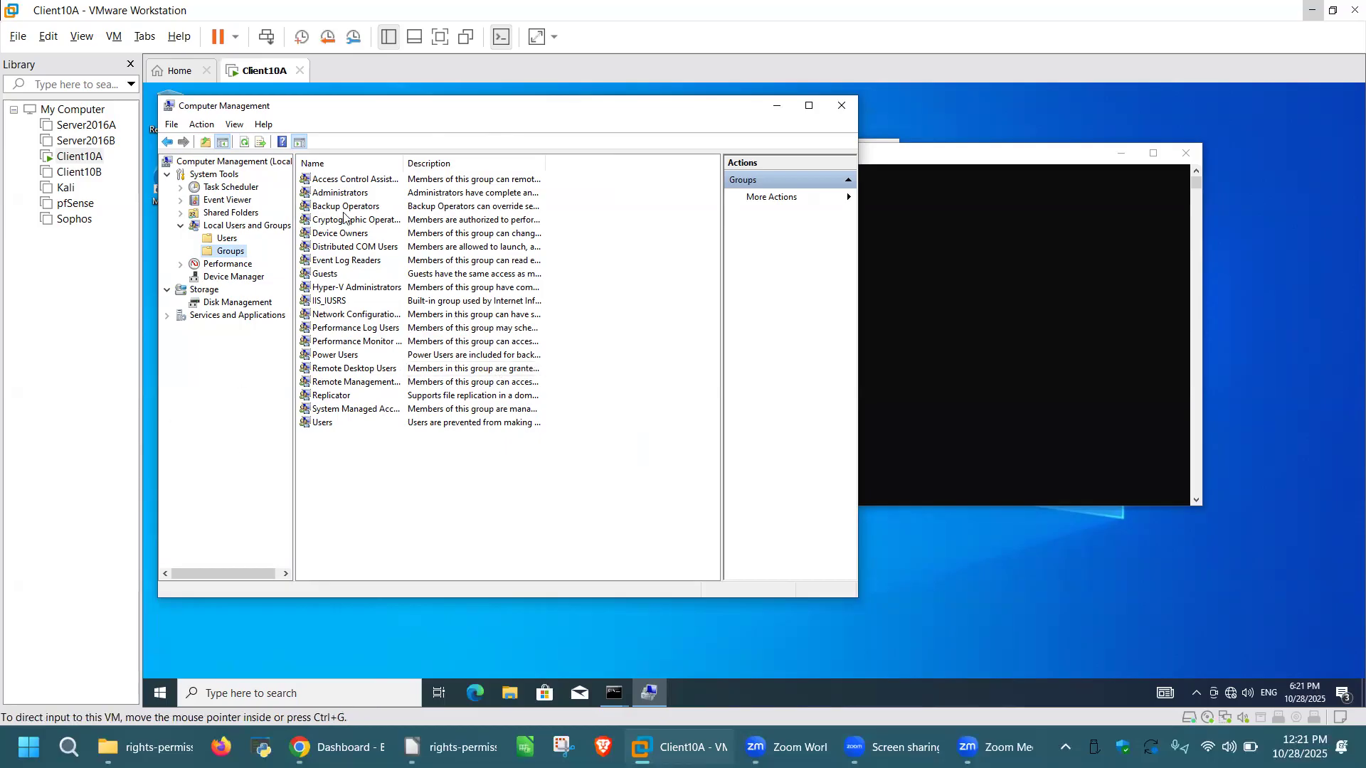
left_click(236, 126)
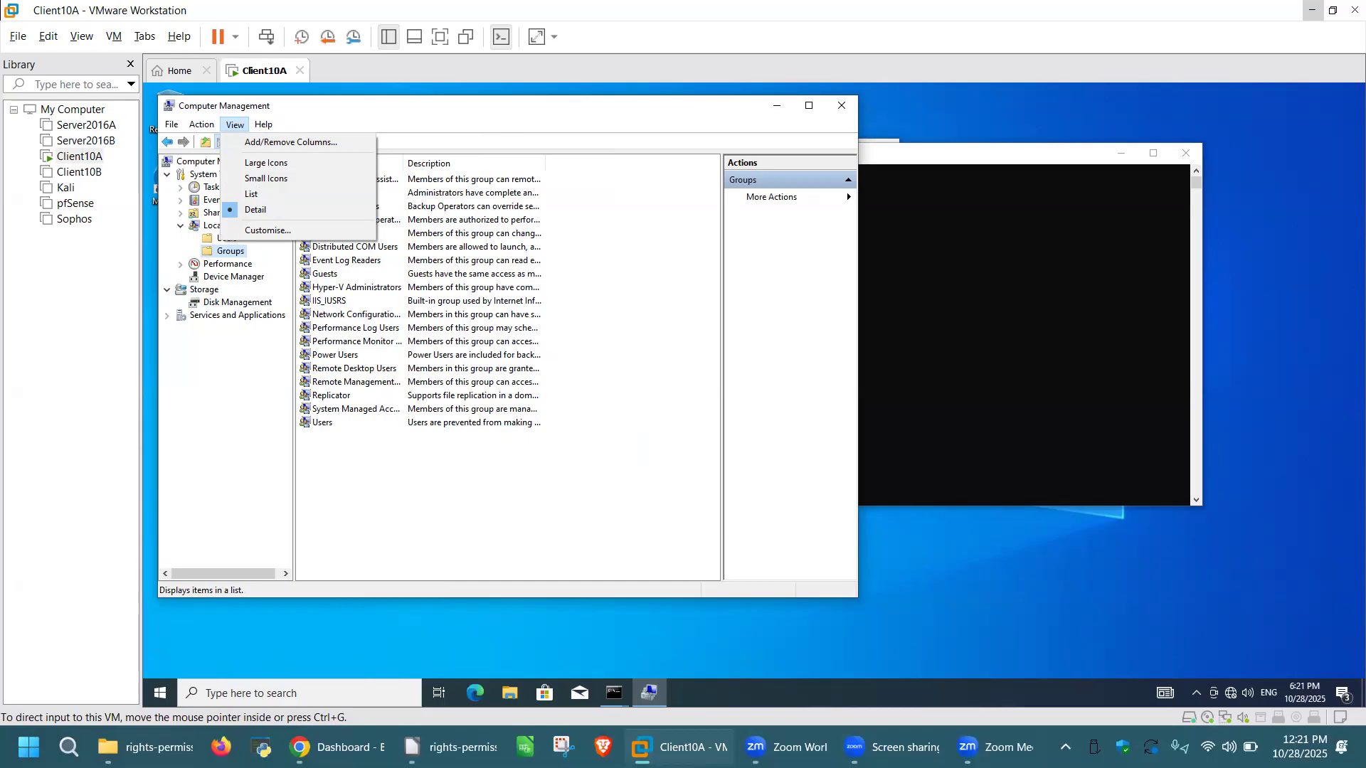
left_click(435, 505)
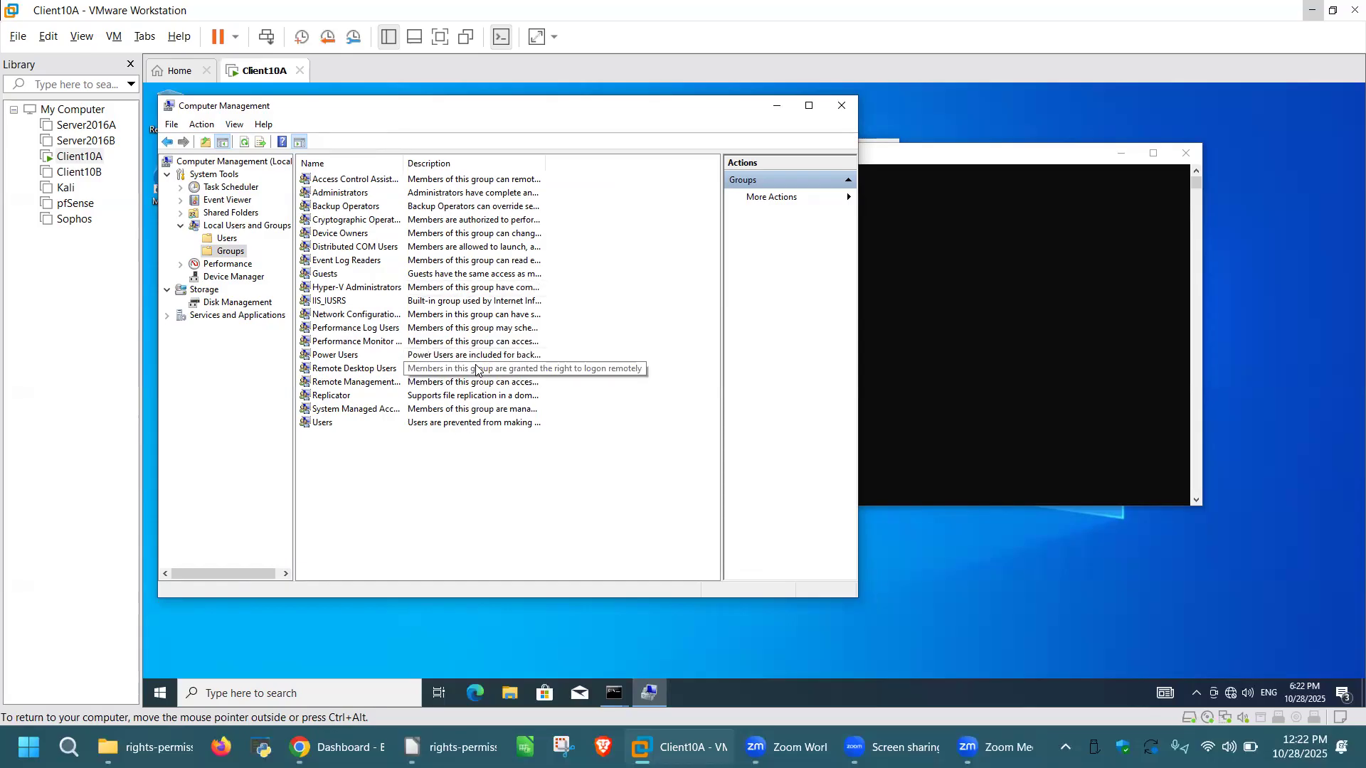
Step: Open the Users group's properties to review its members, then cancel without changes
double_click(324, 423)
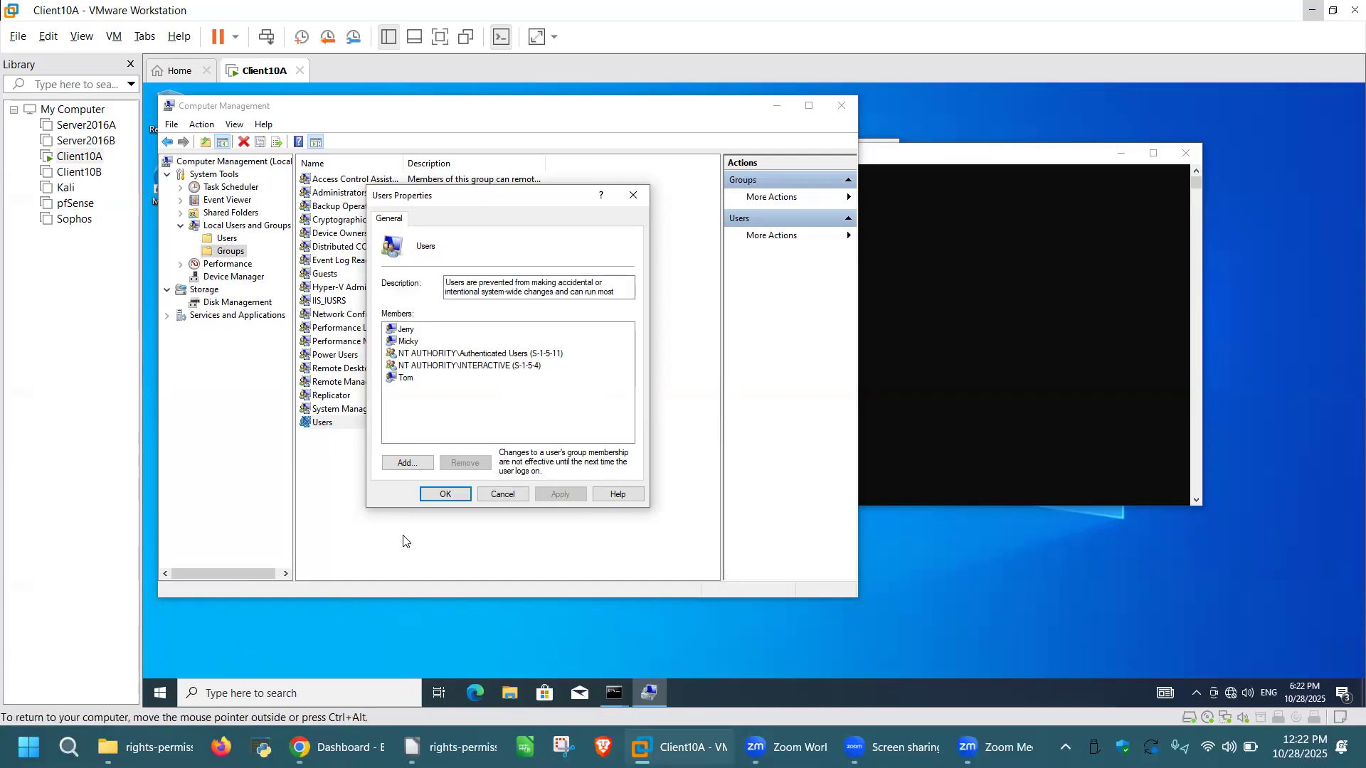
left_click(498, 494)
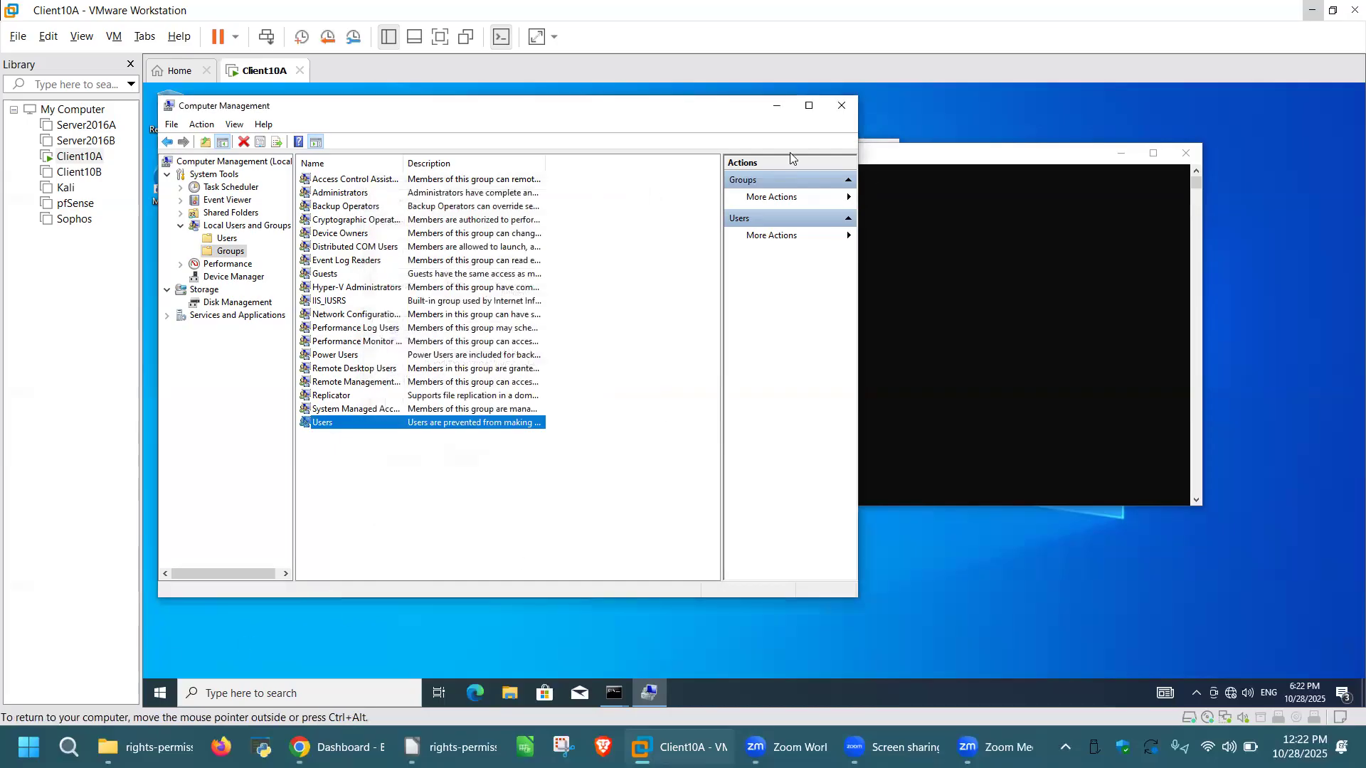
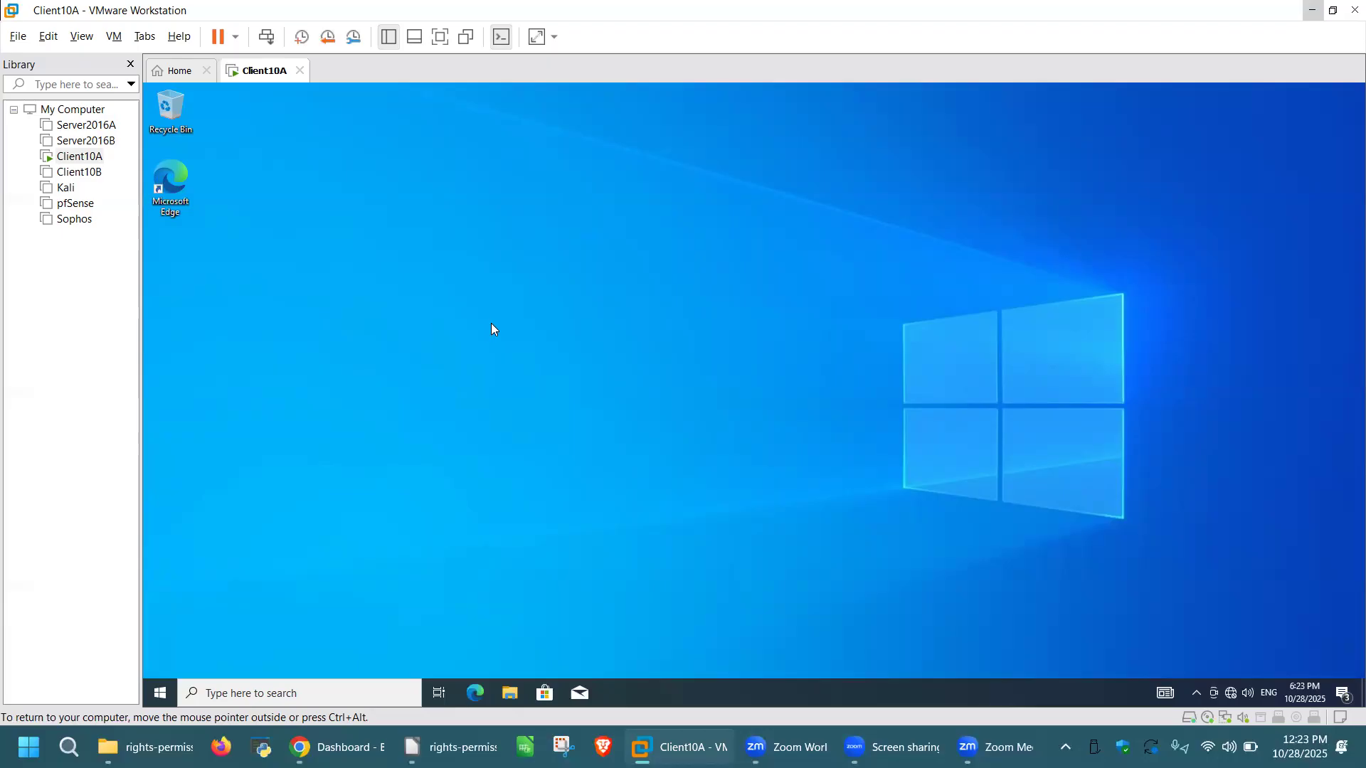
Step: Create a new folder on the Client10A desktop and name it 'Data'
right_click(491, 324)
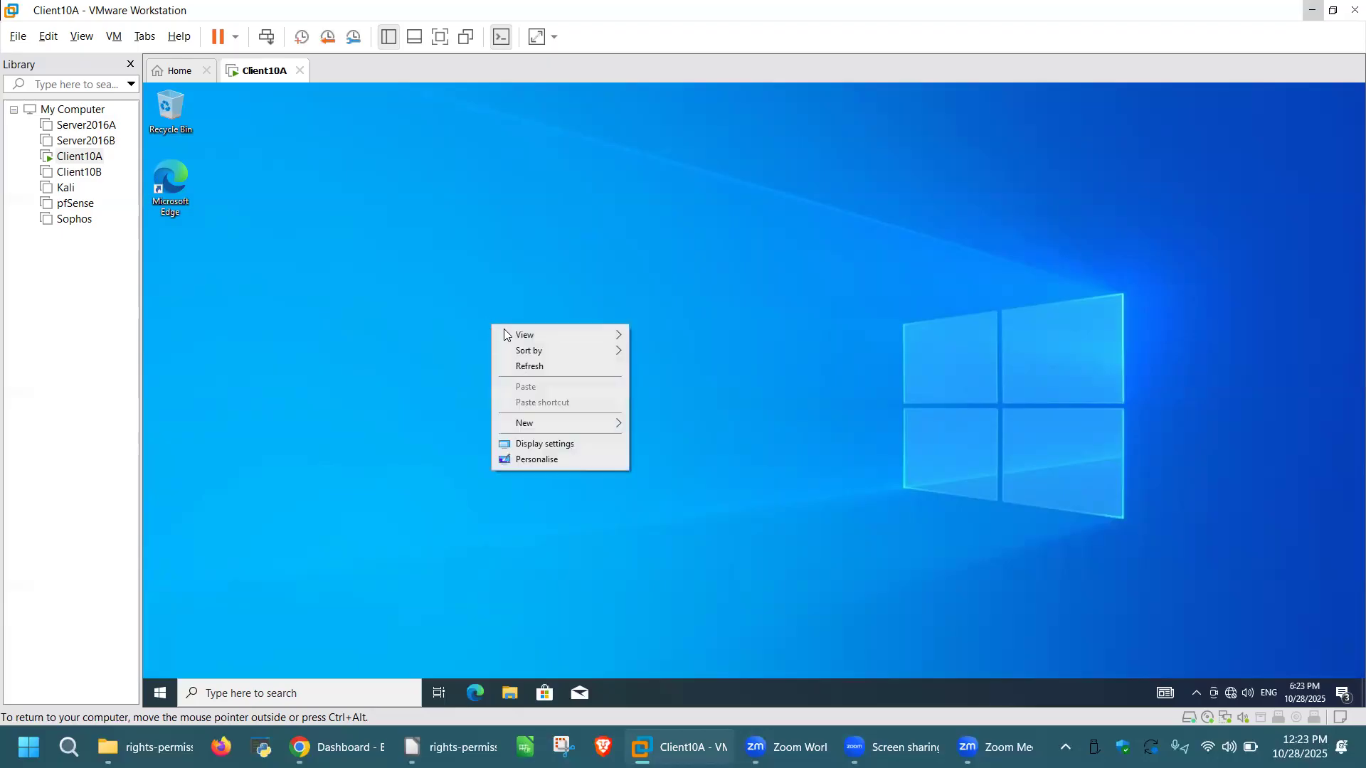
left_click(582, 426)
left_click(663, 424)
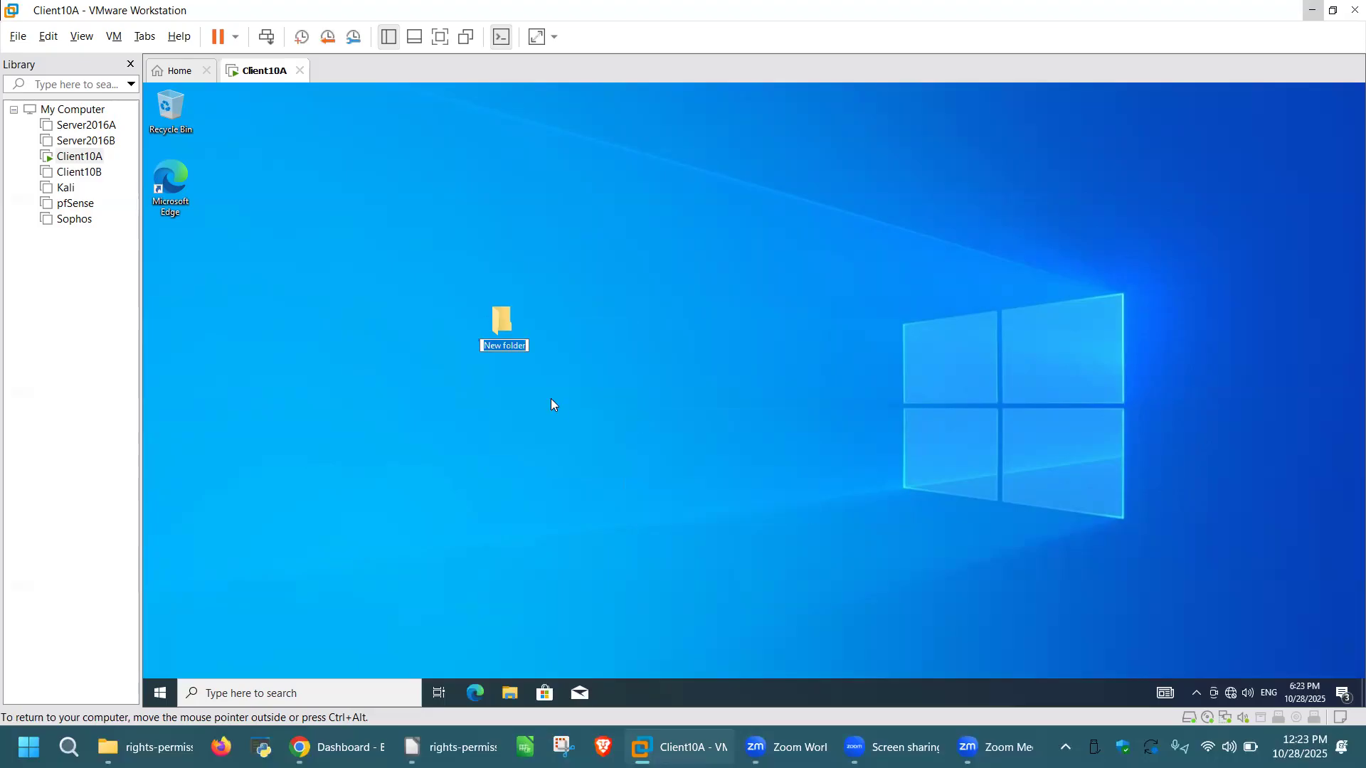
type("Data")
key("Return")
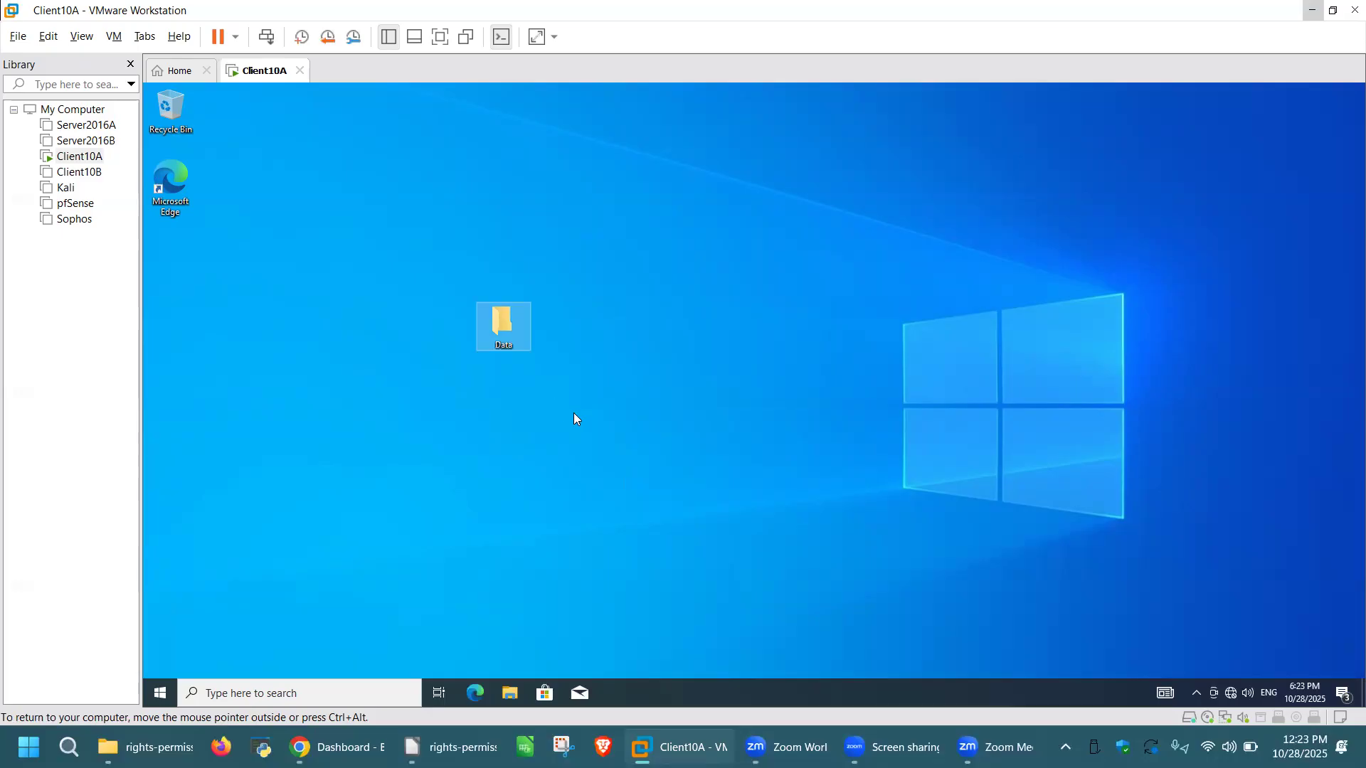
right_click(494, 331)
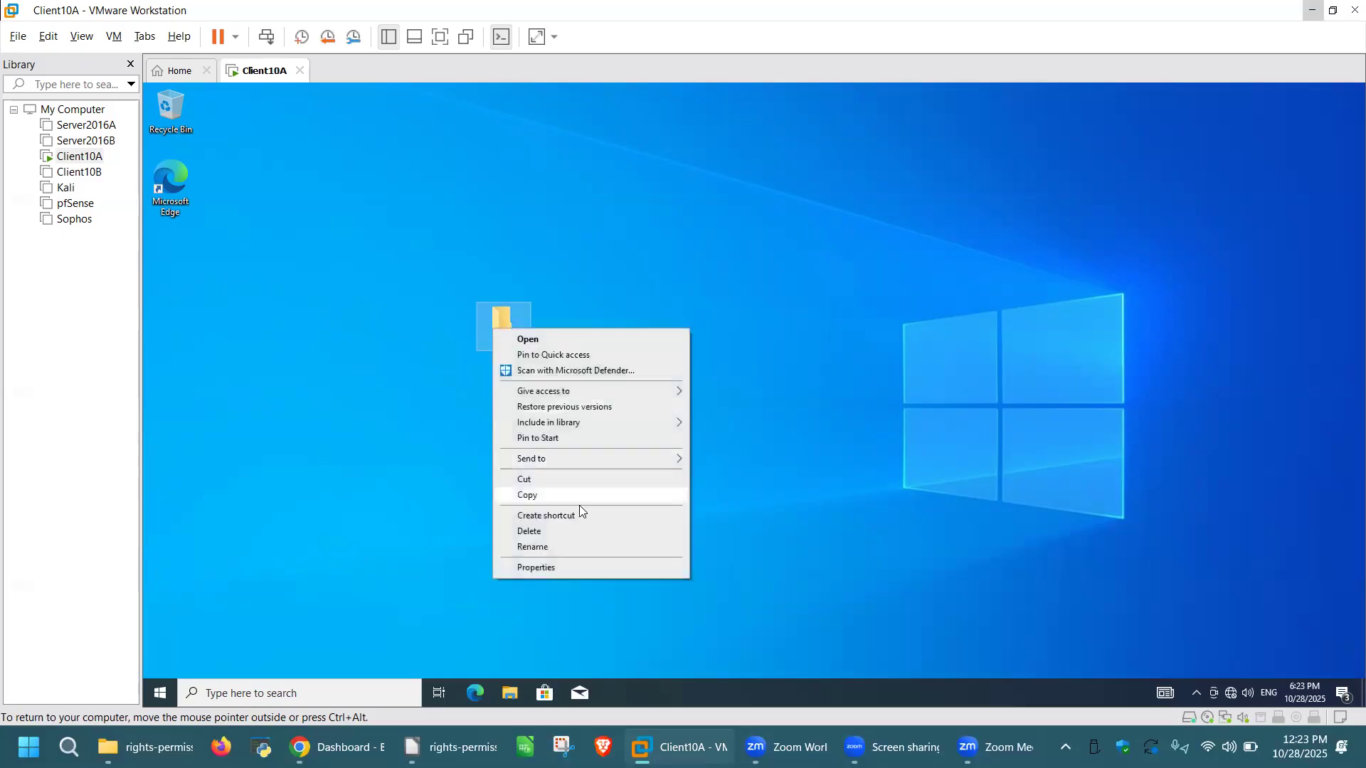
Step: Open the Data folder's Properties on the Security tab and start editing its permissions
left_click(563, 571)
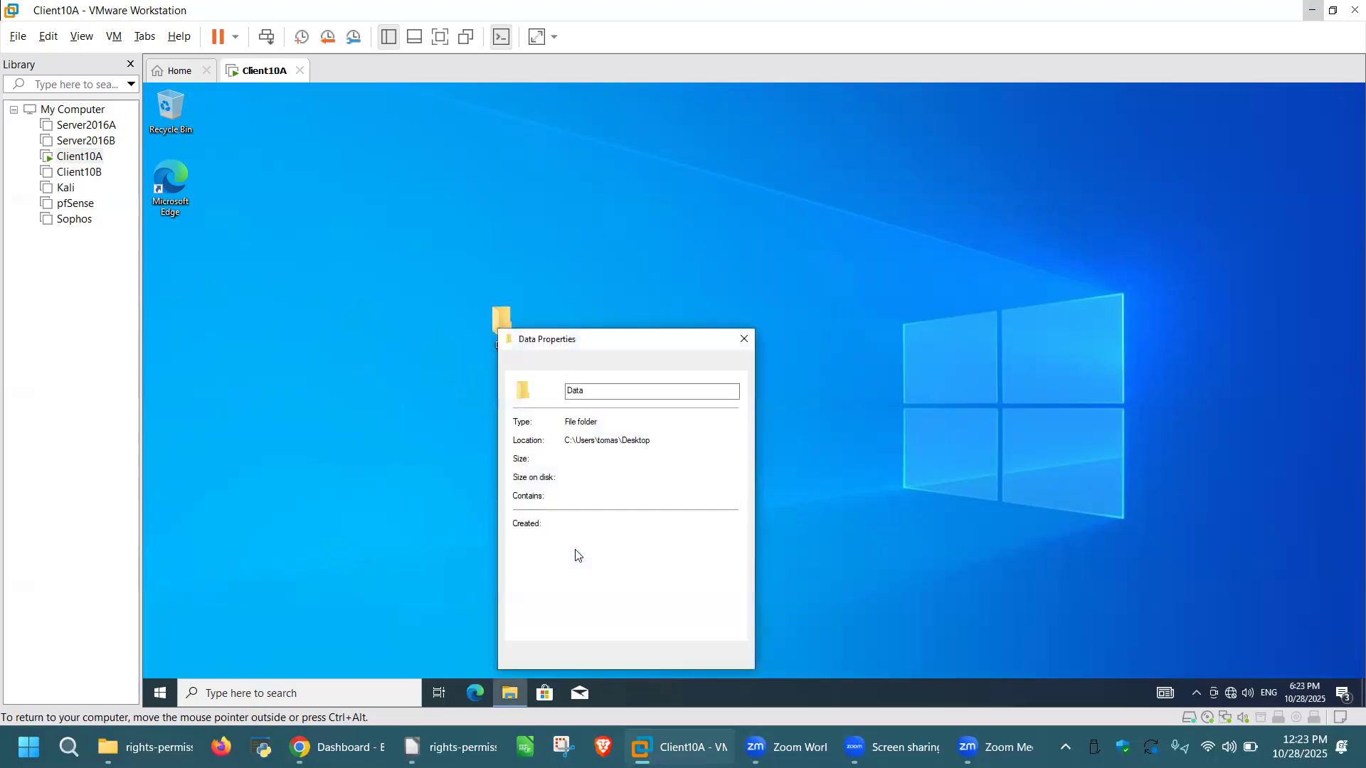
left_click_drag(636, 343, 675, 202)
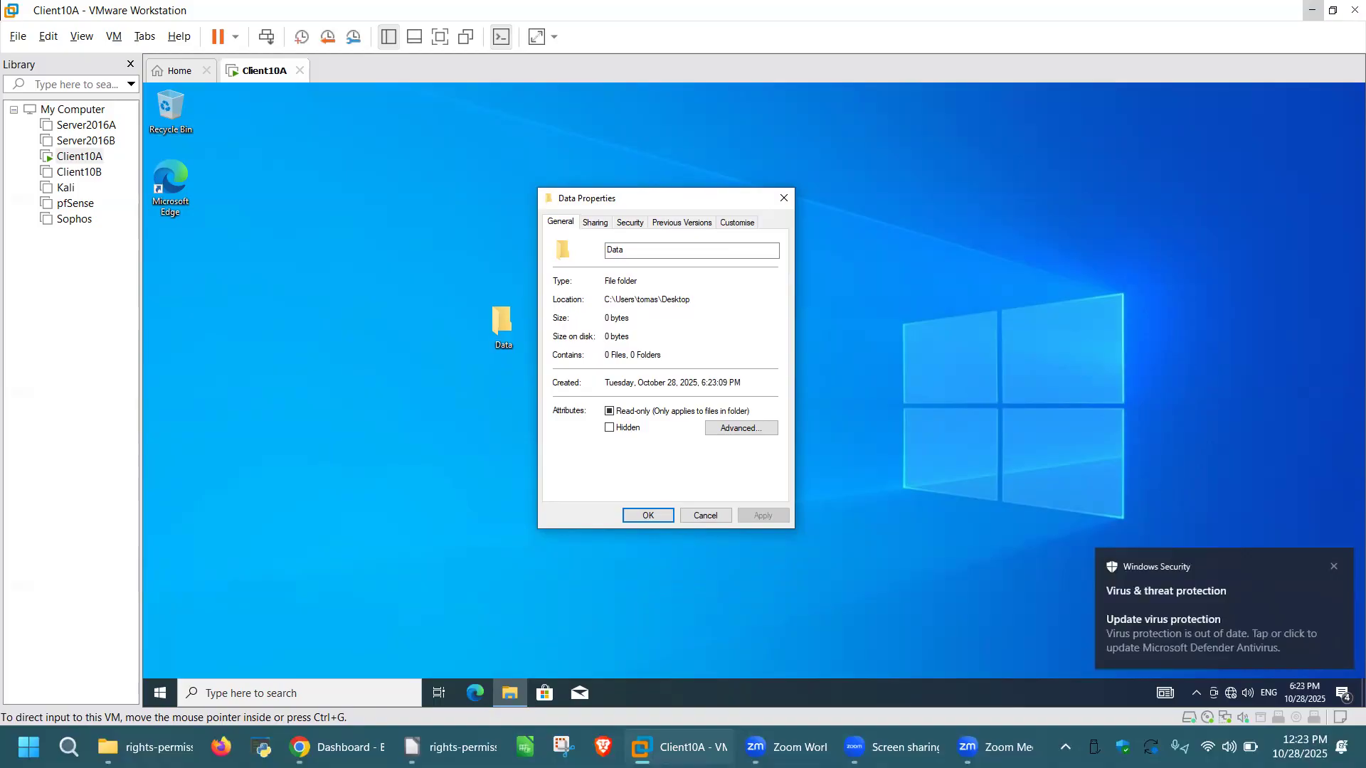
left_click(594, 223)
left_click(630, 223)
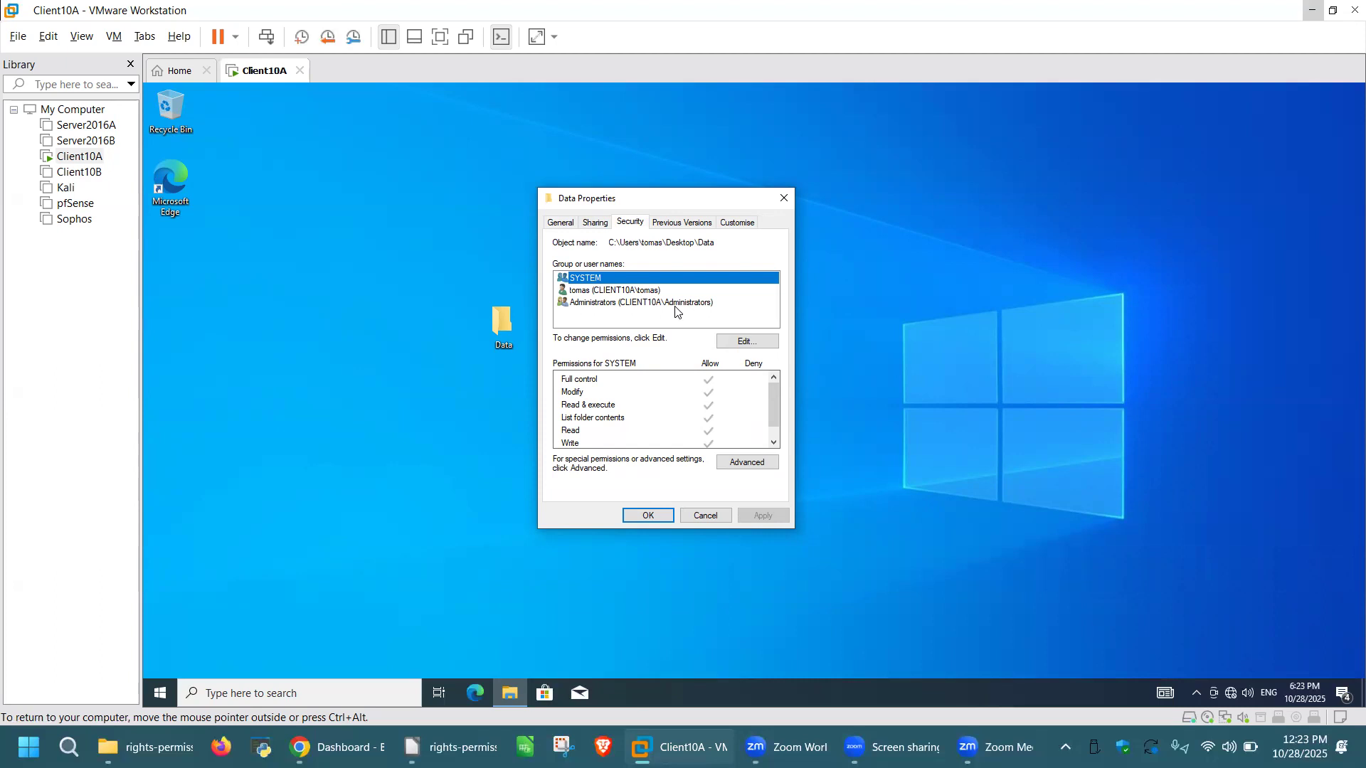
left_click(749, 344)
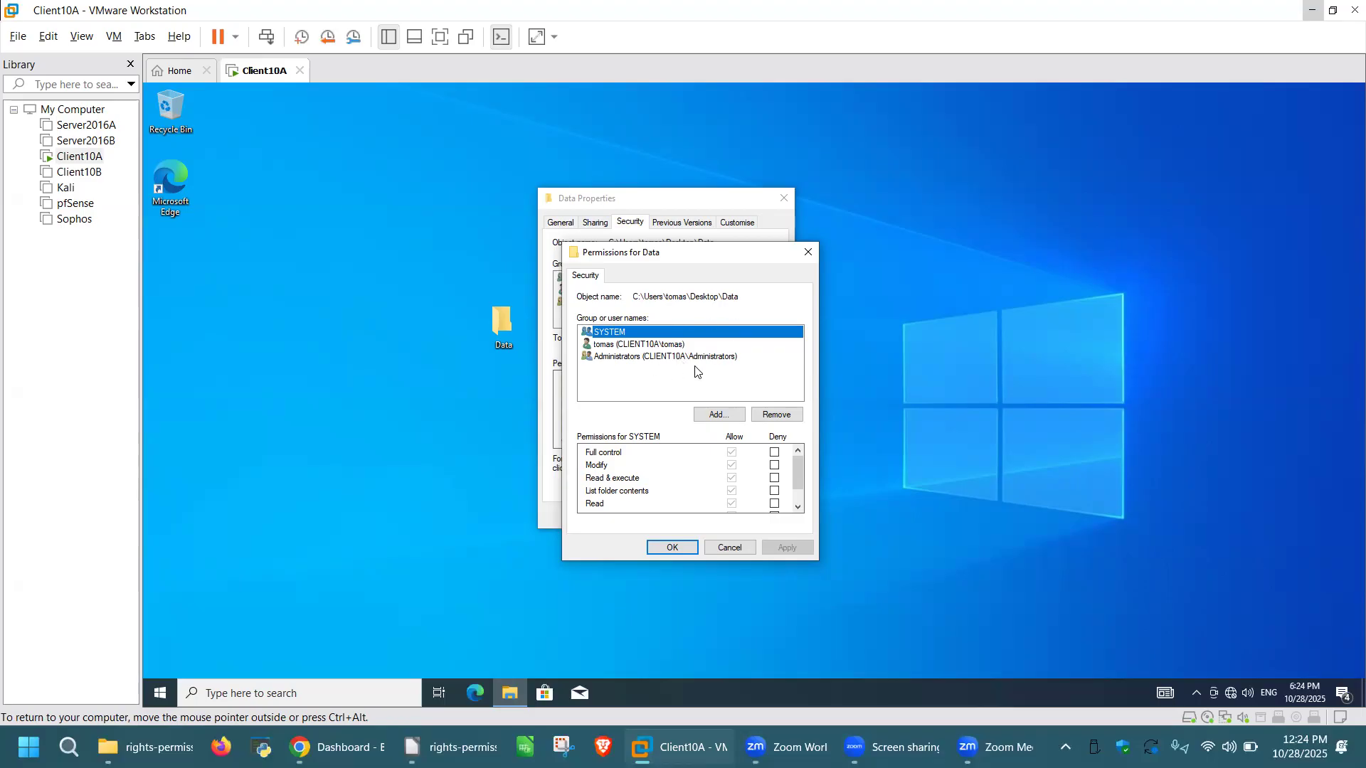
Step: Add a permission entry and use Advanced > Find Now to list all users and groups on CLIENT10A
left_click(719, 414)
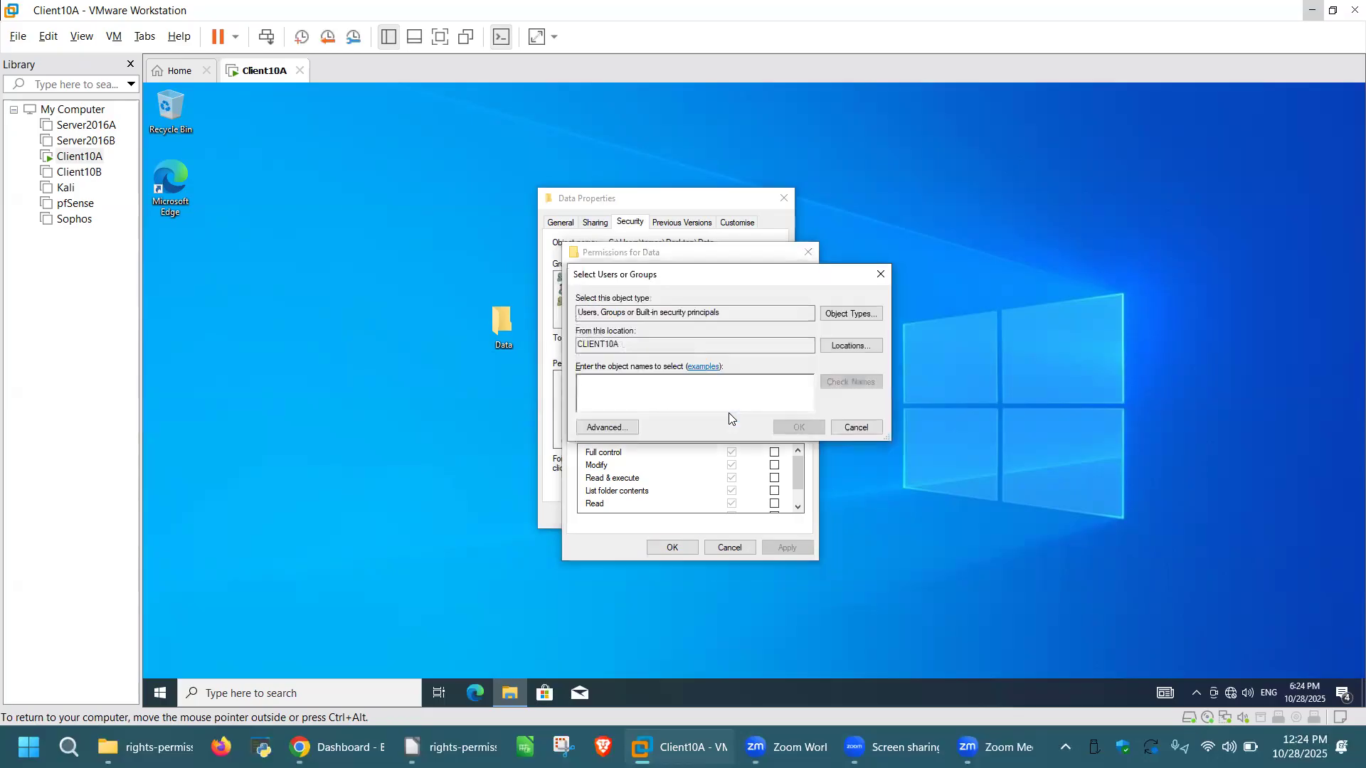
left_click(606, 428)
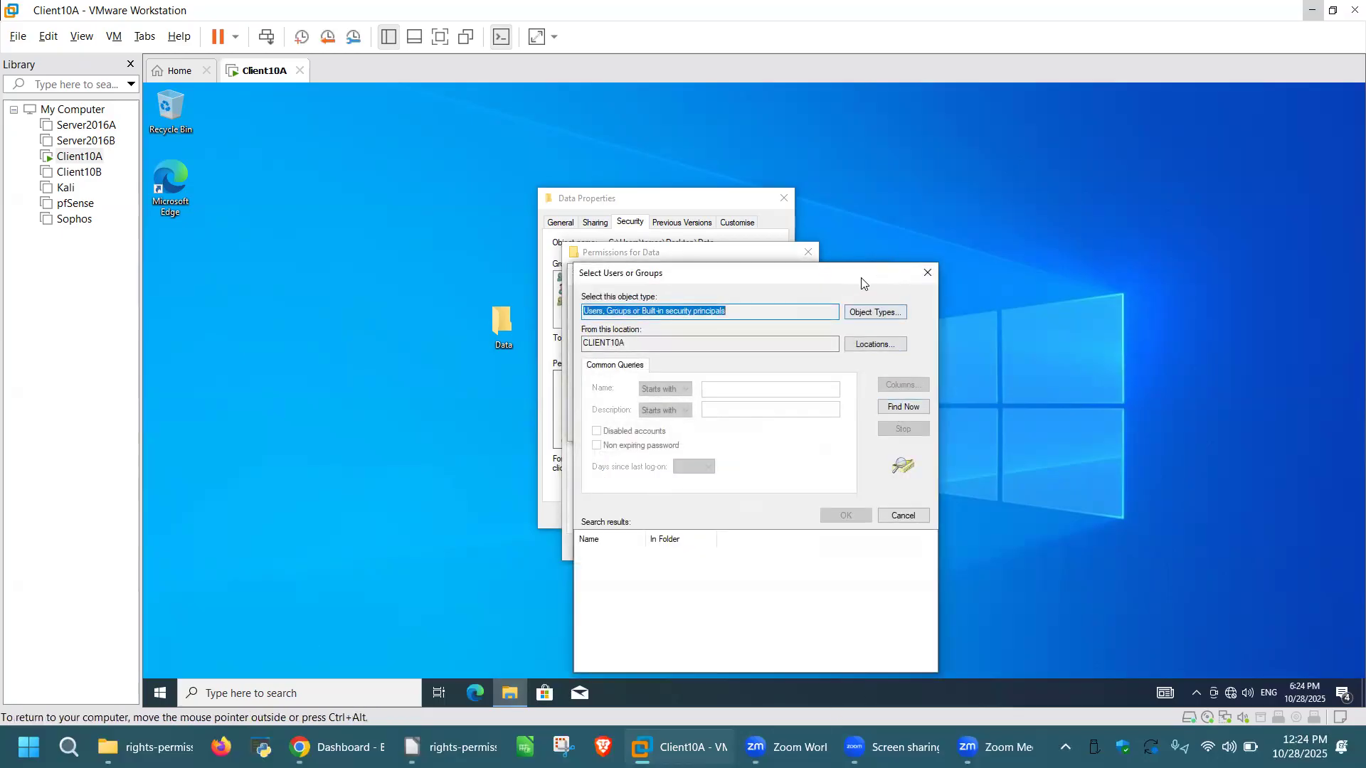
left_click_drag(861, 280, 855, 231)
left_click(898, 358)
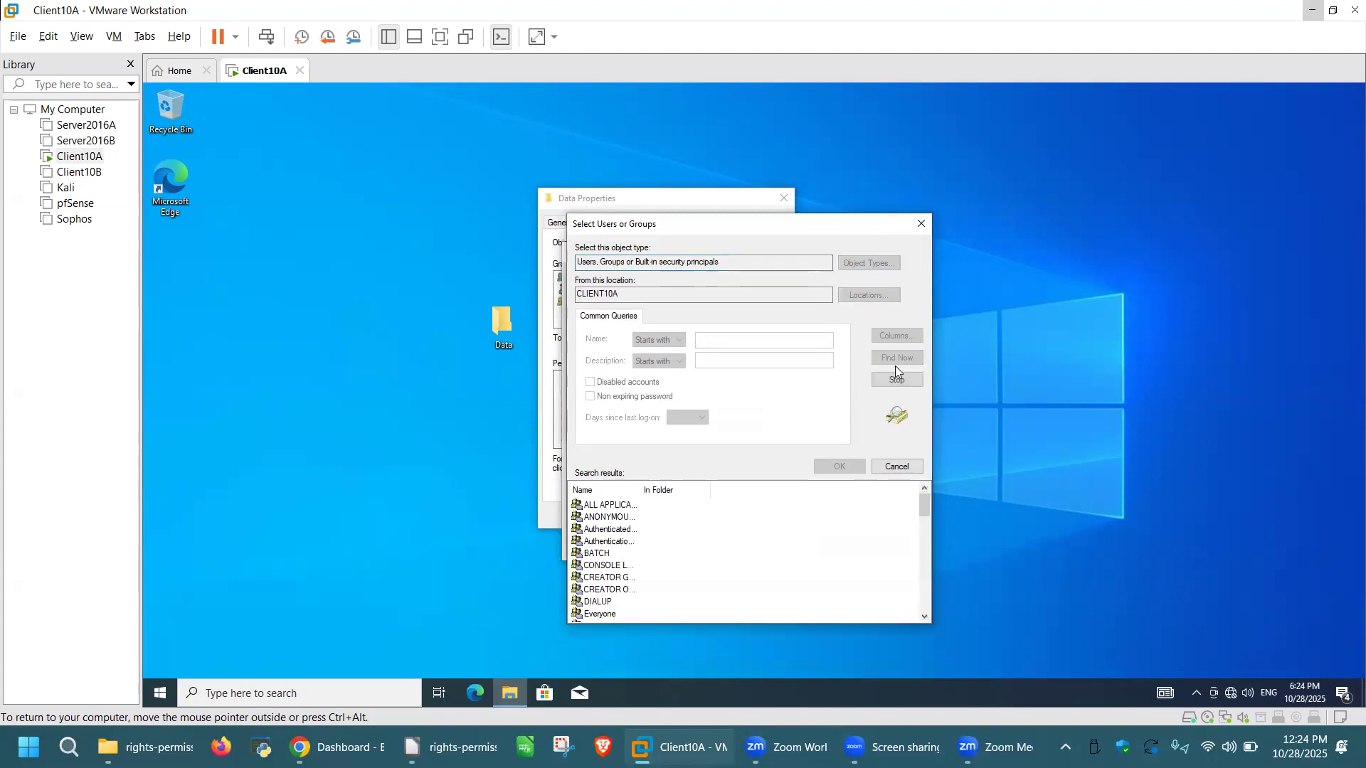
left_click_drag(797, 228, 800, 163)
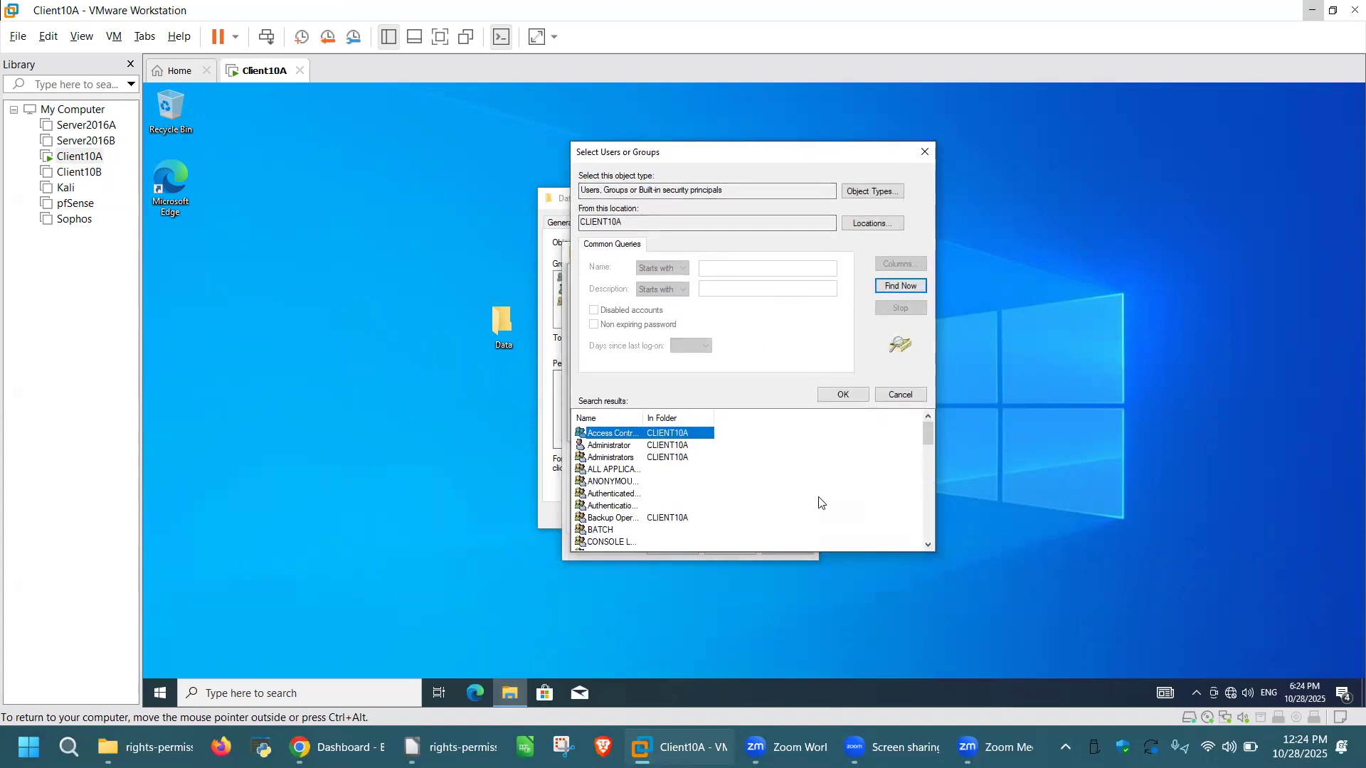
scroll(769, 467, "down", 3)
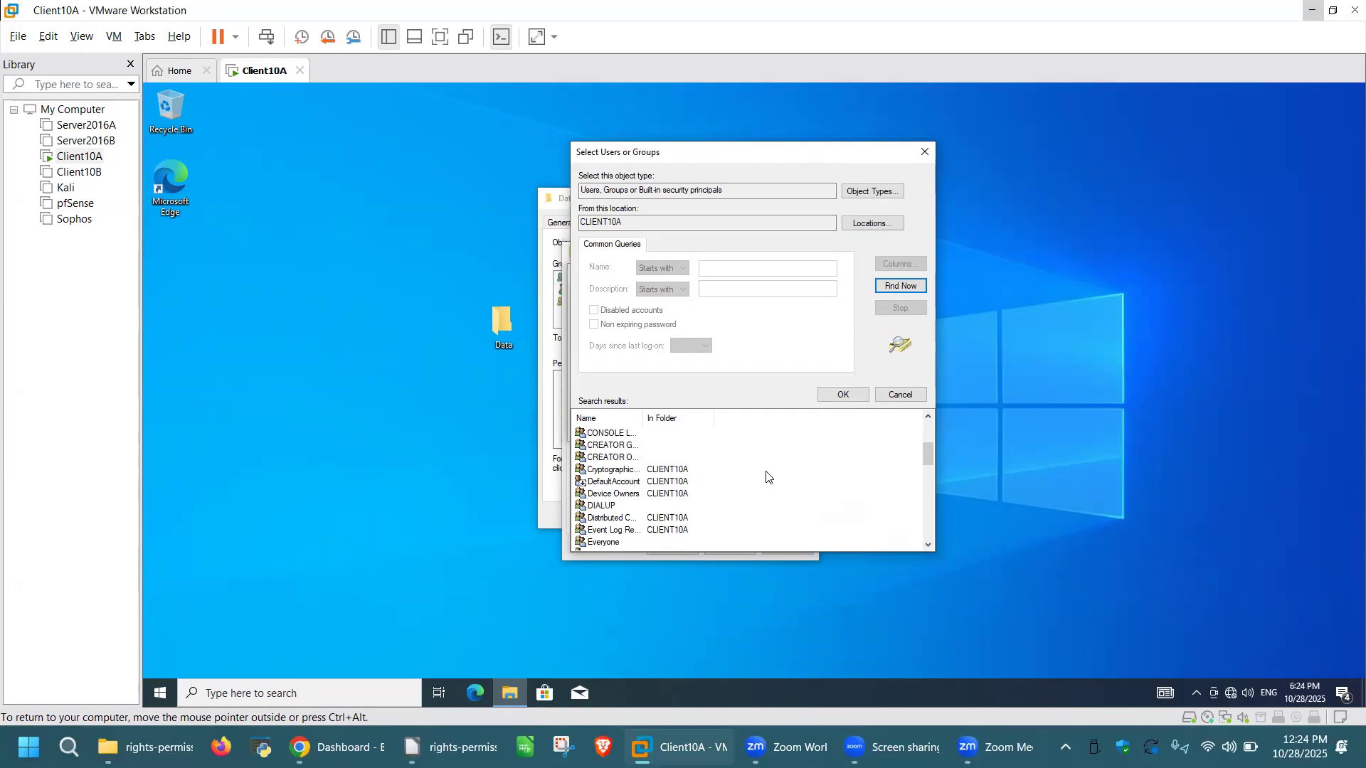
scroll(783, 507, "down", 1)
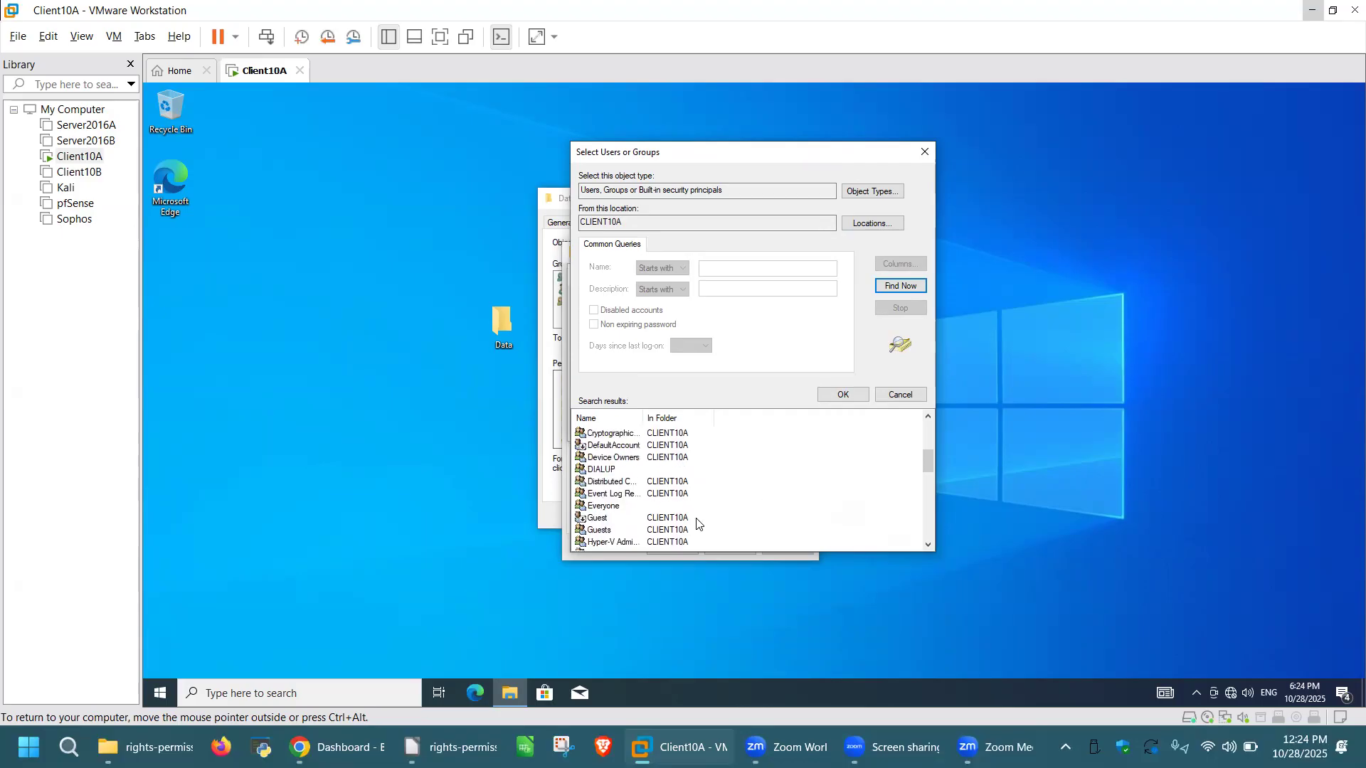
left_click(331, 541)
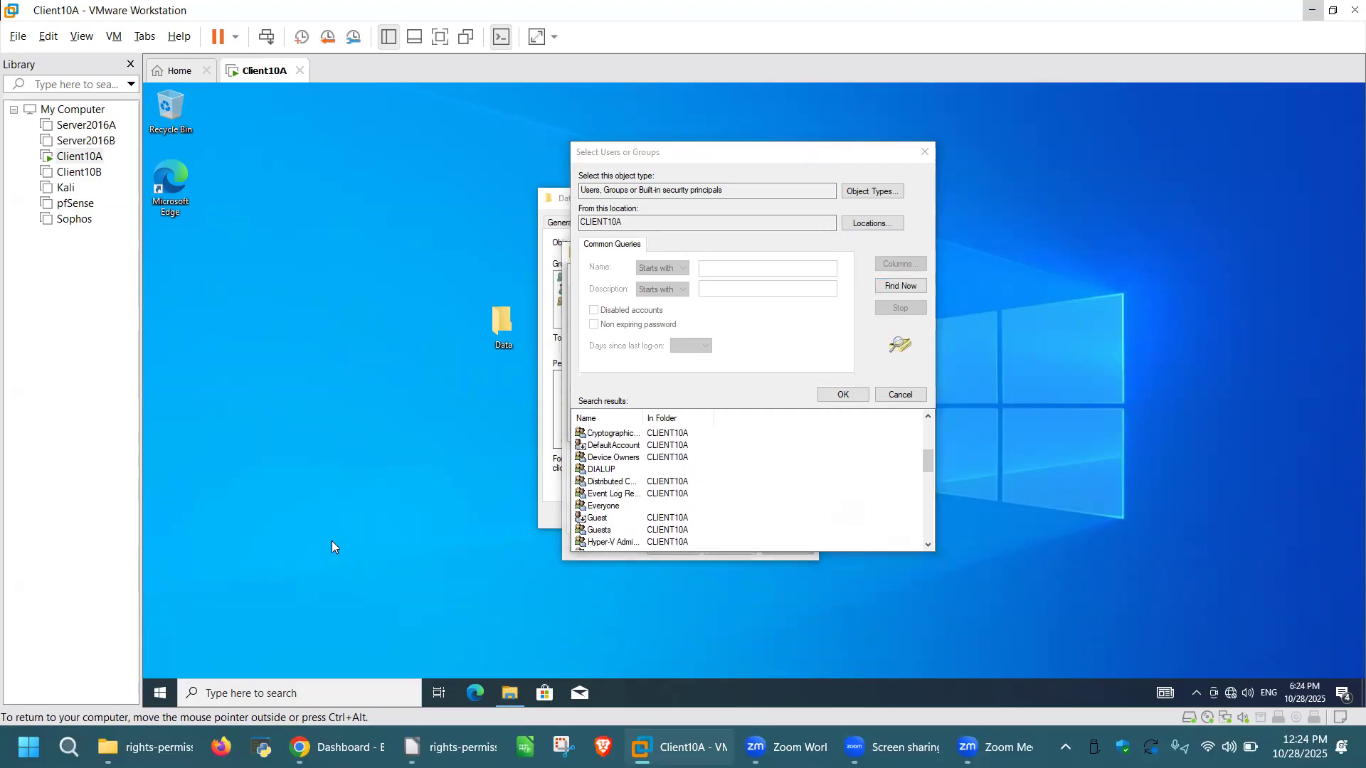
Step: Launch Computer Management with compmgmt.msc and widen the picker's Name column for full names
key("super+r")
key("Escape")
left_click_drag(779, 155, 1044, 152)
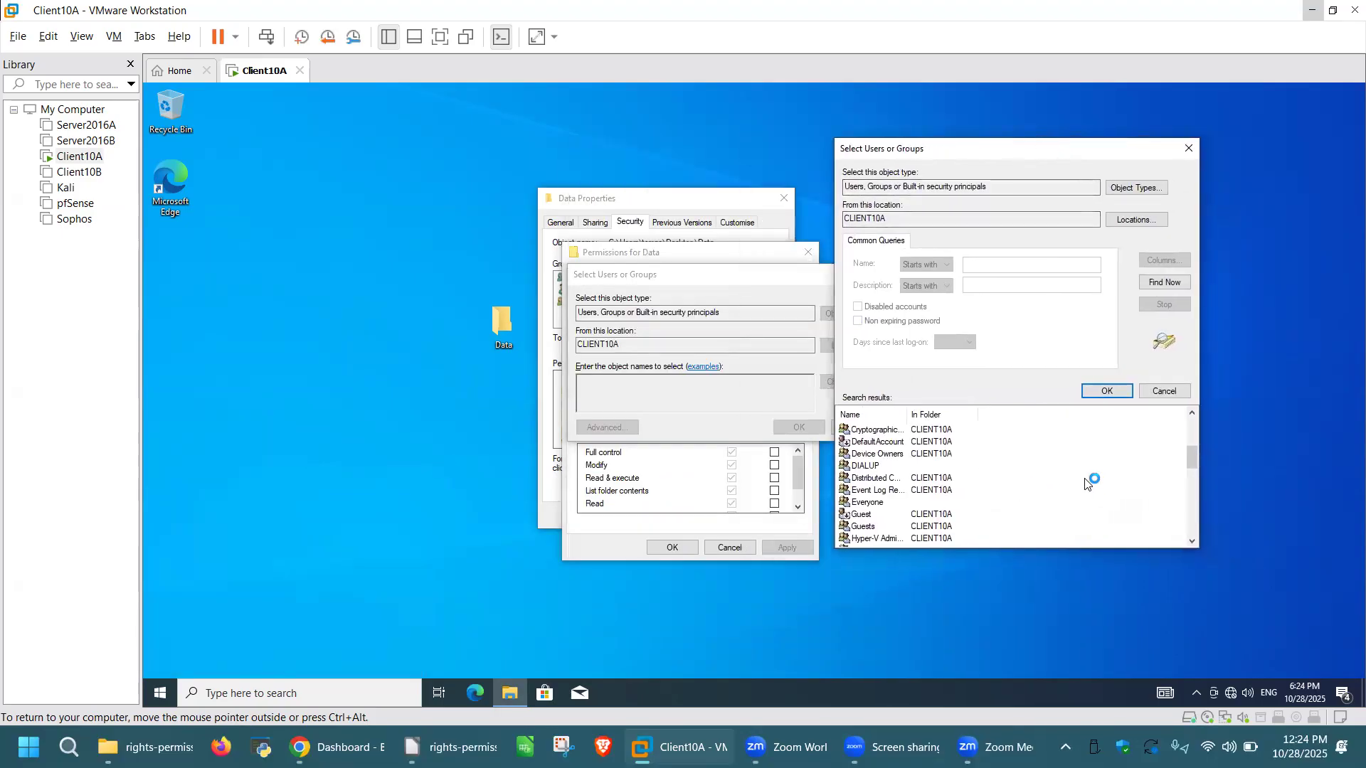
scroll(996, 466, "up", 2)
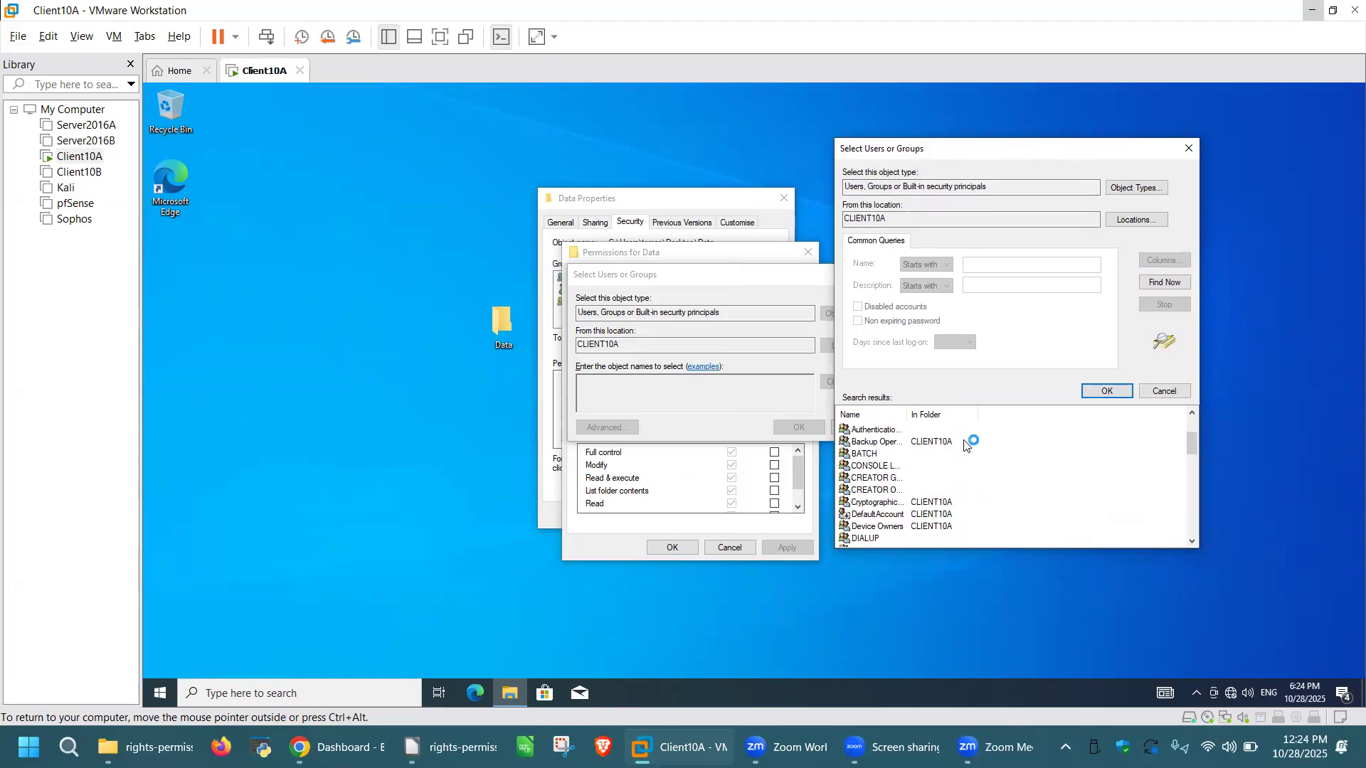
double_click(910, 415)
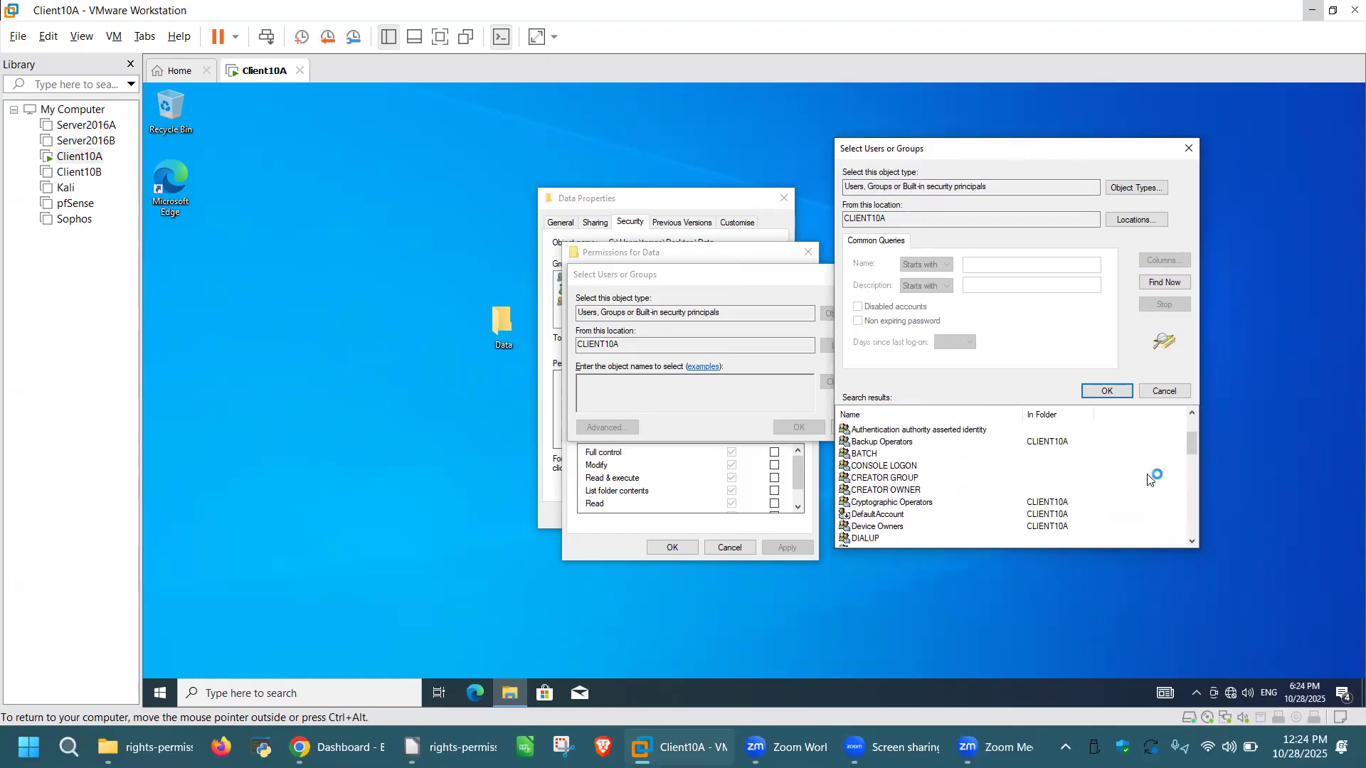
scroll(1120, 477, "up", 2)
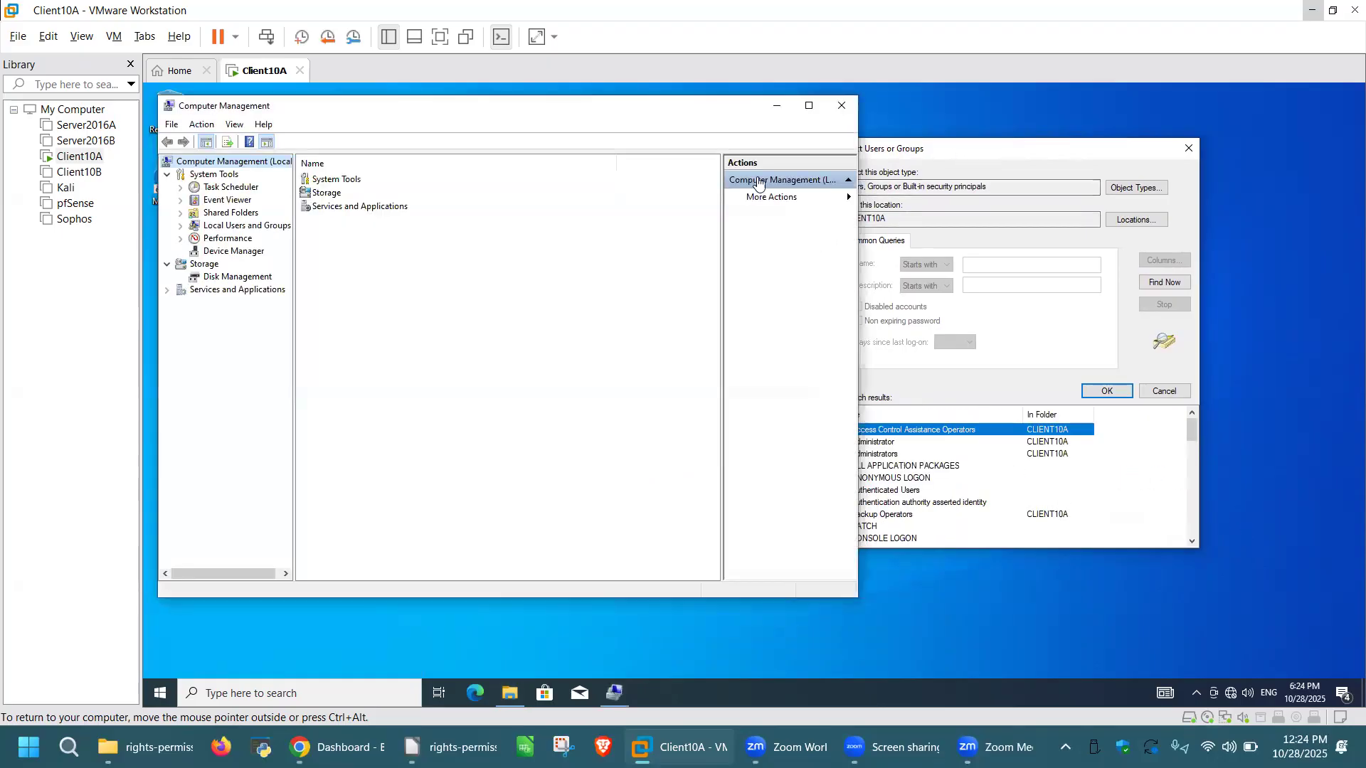
Step: Show Computer Management's local Groups list beside the user and group search results
left_click(181, 226)
left_click(234, 252)
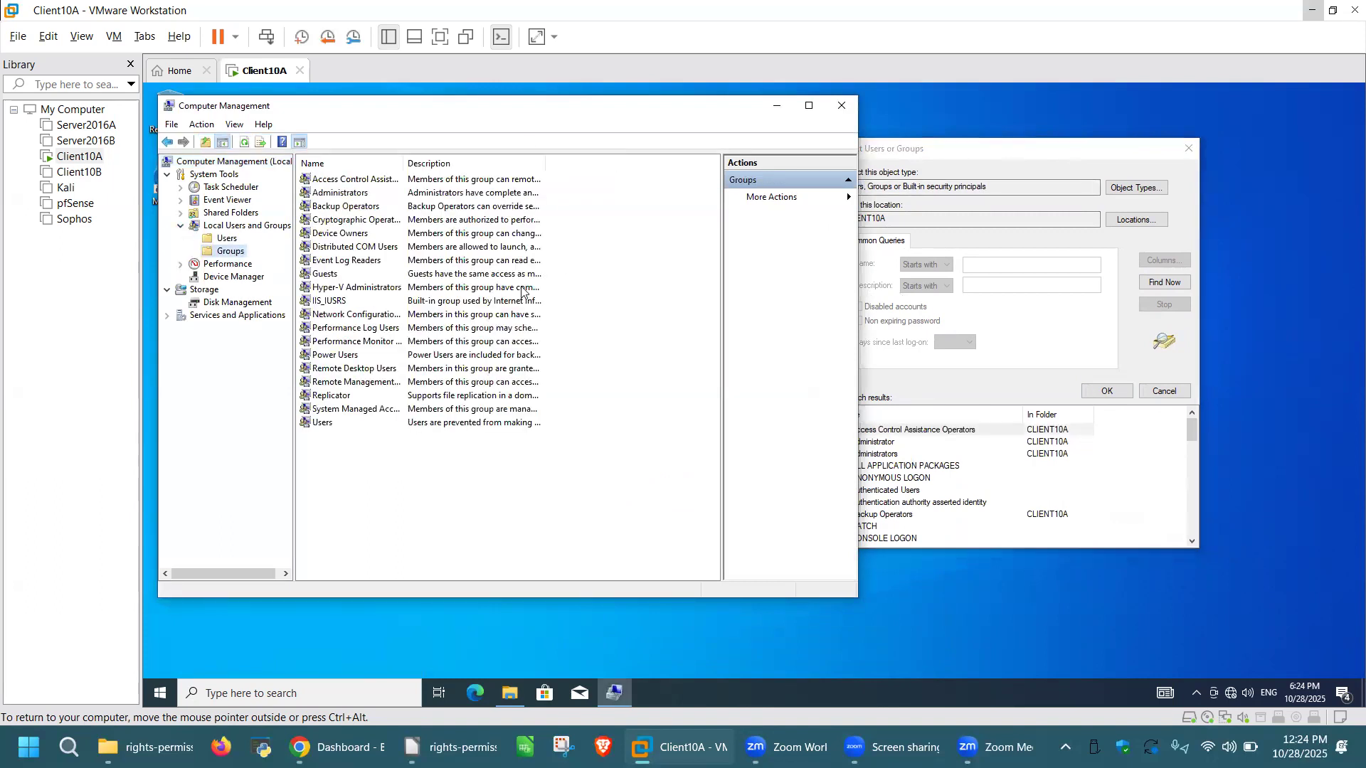
left_click(1017, 395)
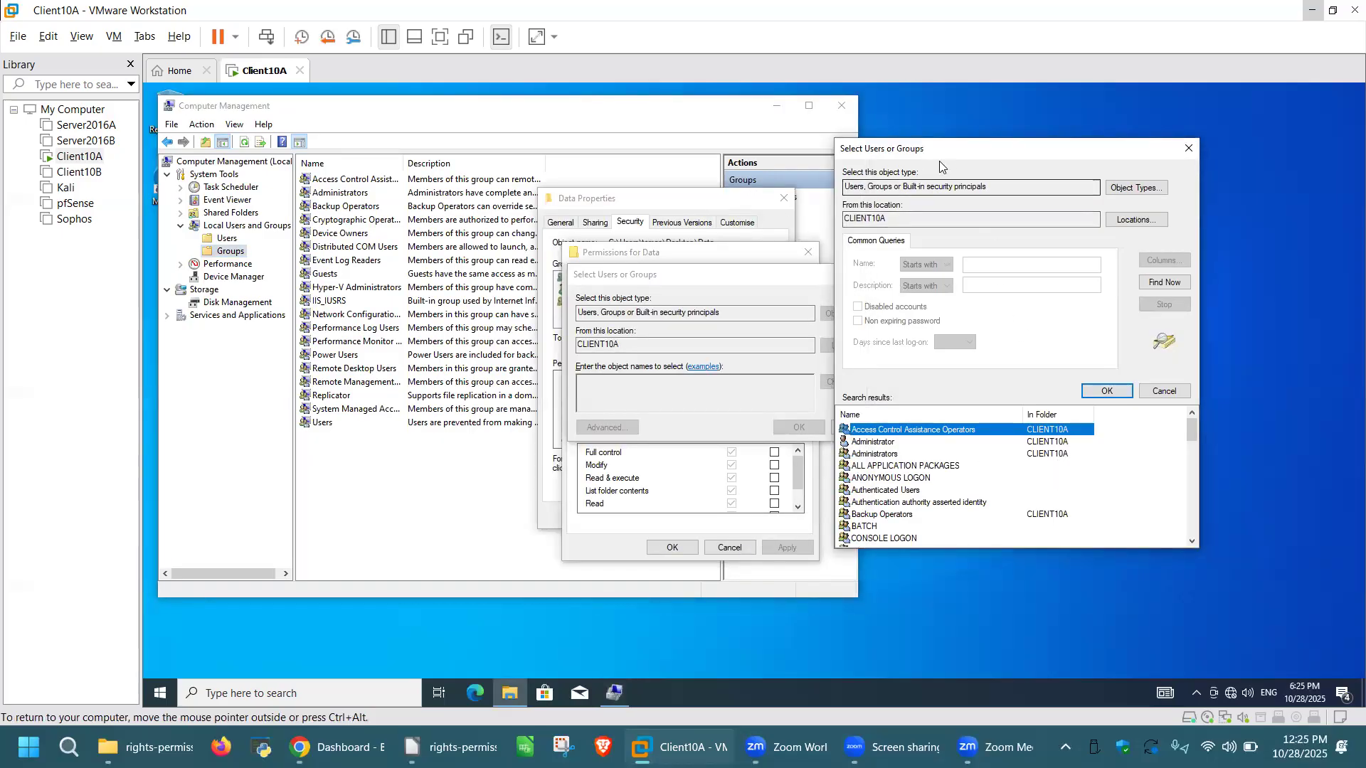
left_click_drag(956, 154, 674, 158)
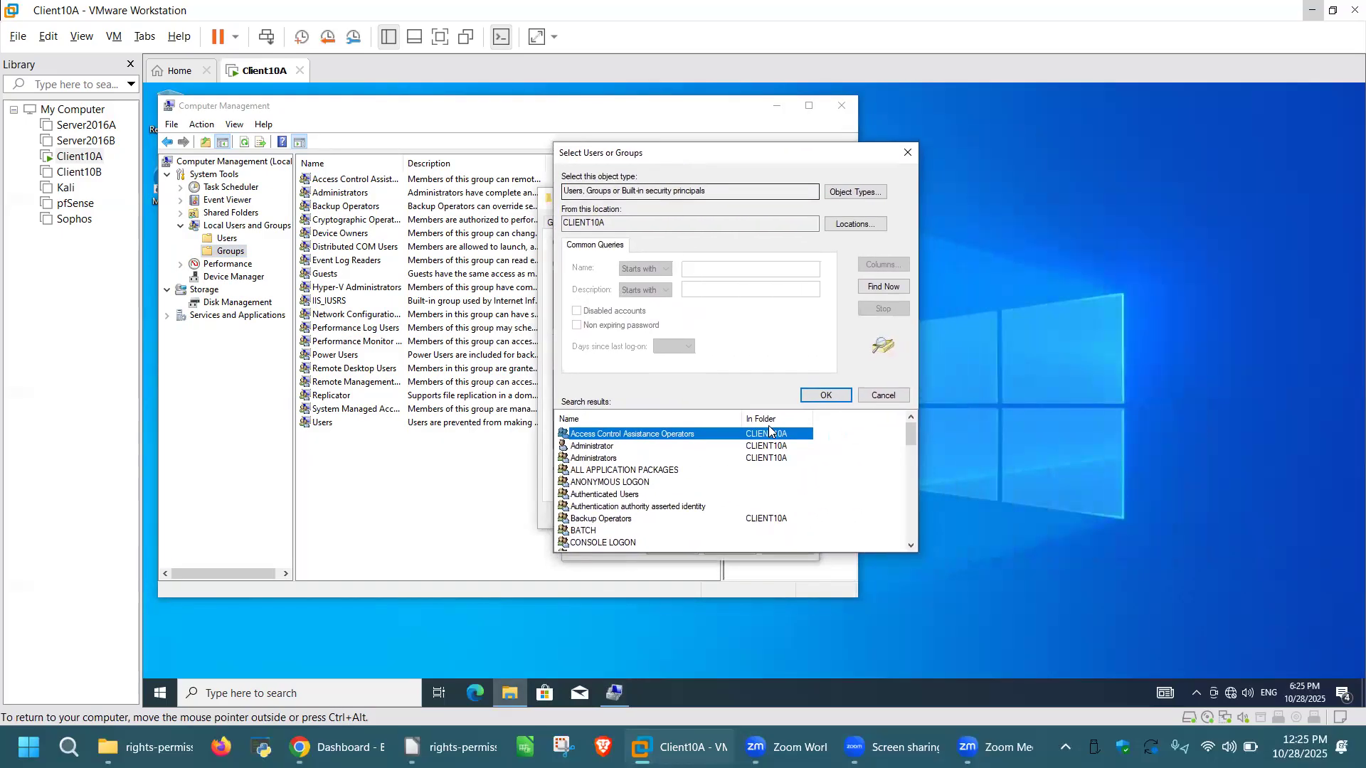
scroll(816, 484, "down", 3)
scroll(815, 484, "down", 10)
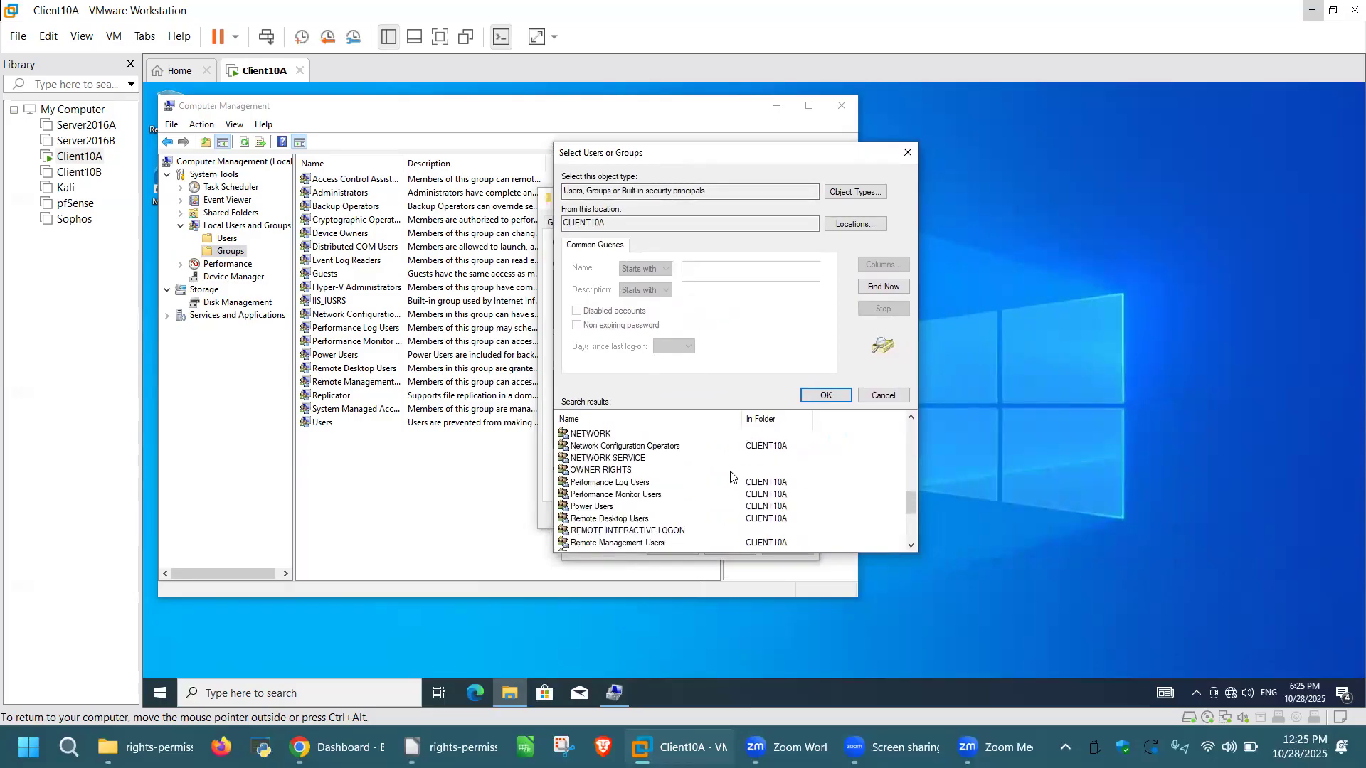
scroll(712, 489, "up", 13)
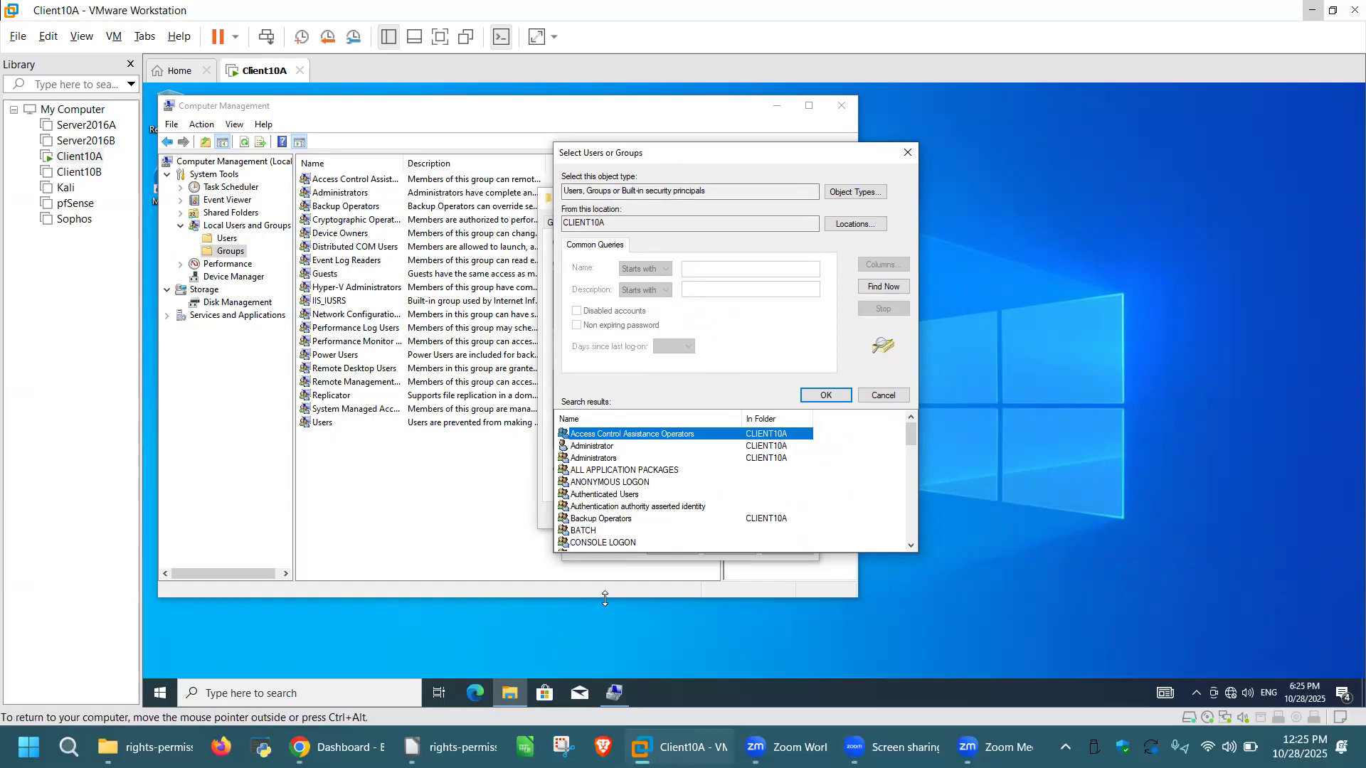
Step: Uncheck Users and Other objects so the search covers only Groups and Built-in security principals
left_click(857, 193)
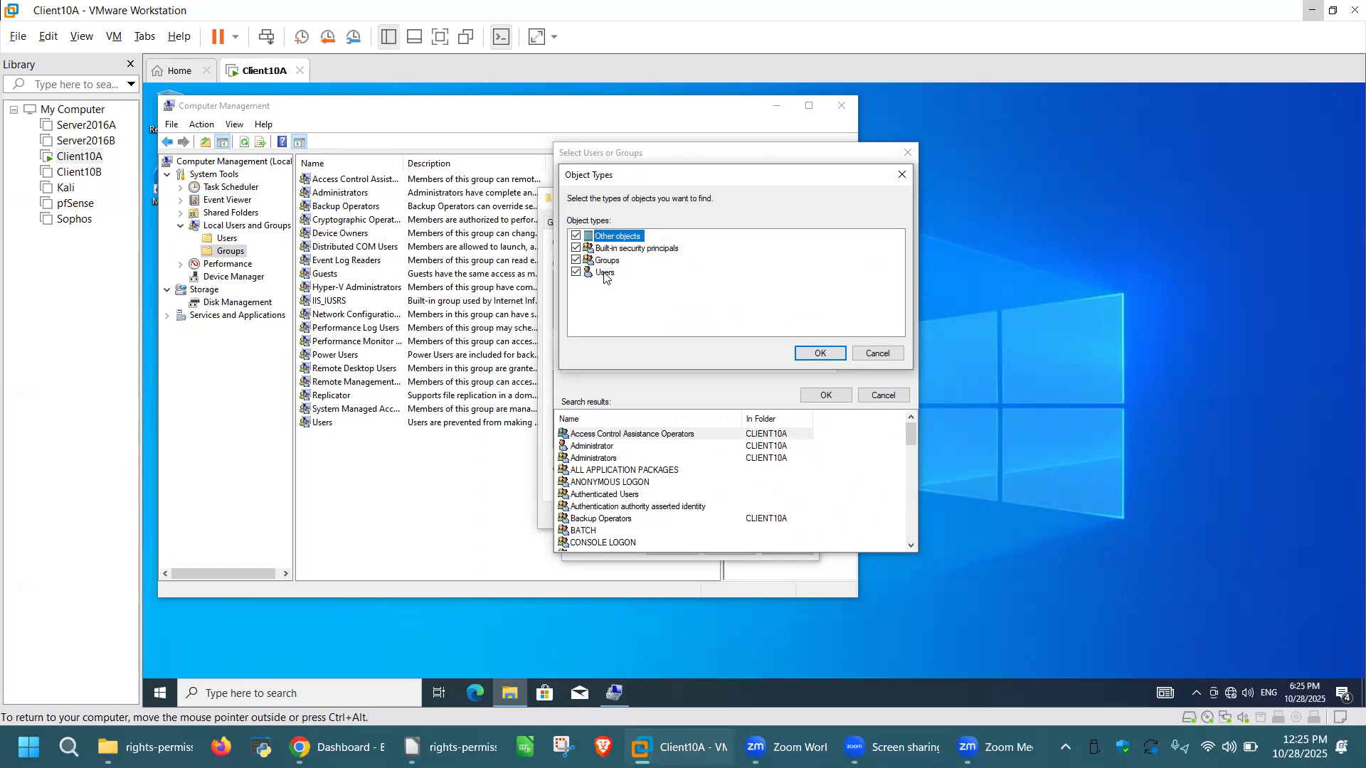
left_click(577, 272)
left_click(577, 236)
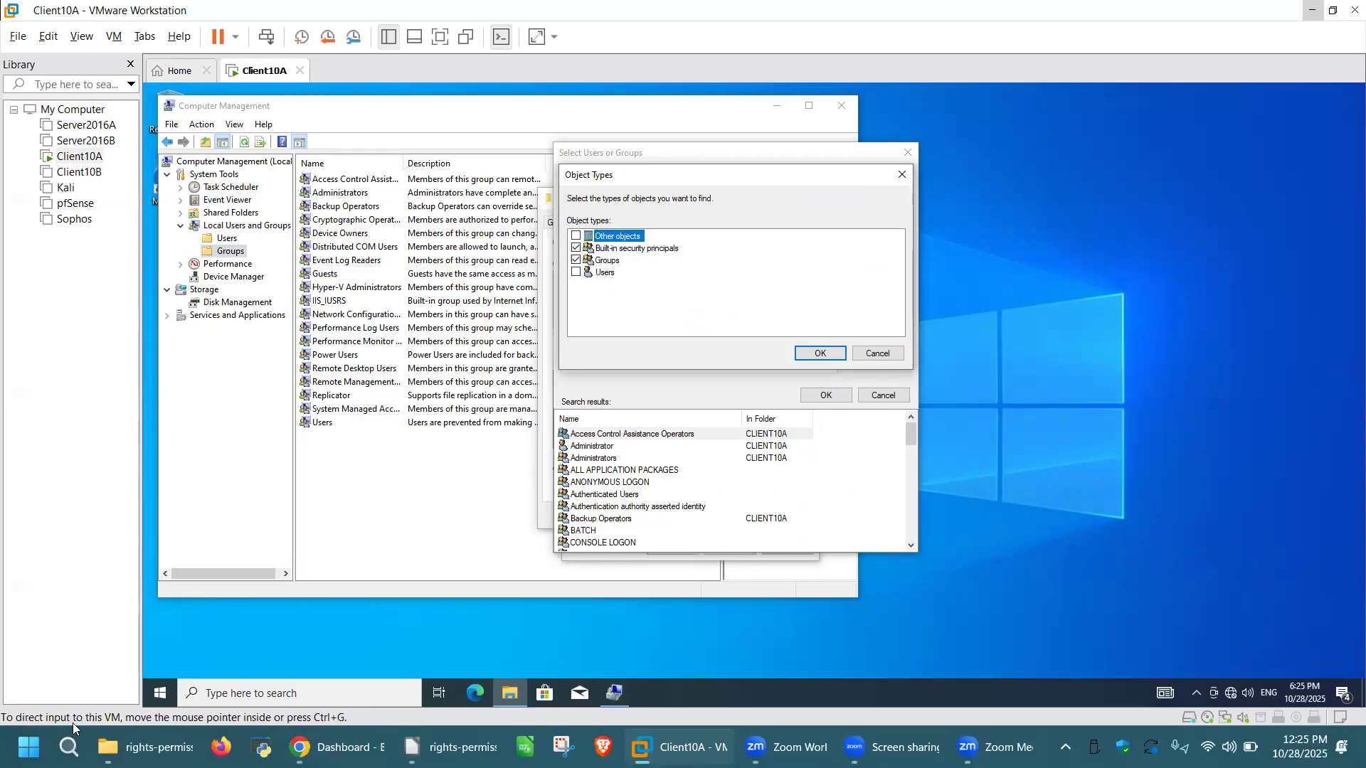
left_click(818, 354)
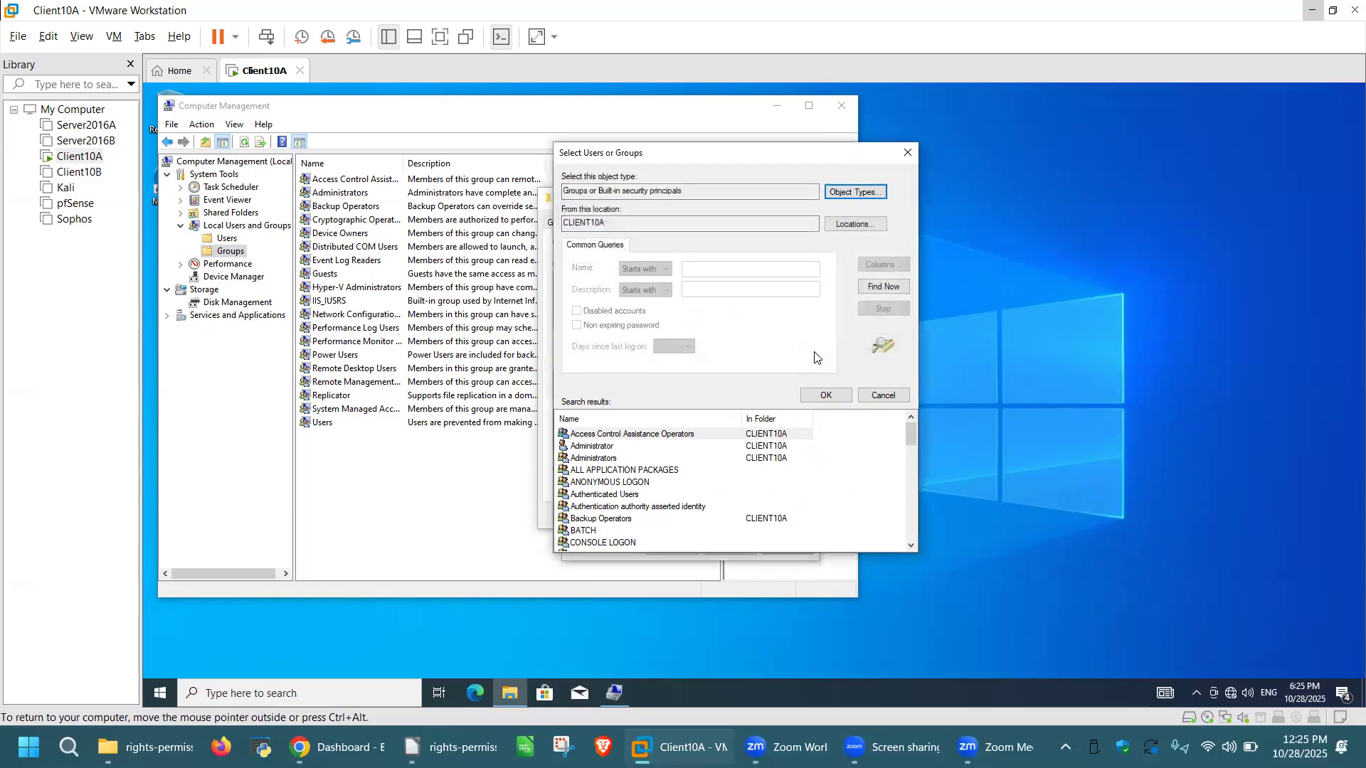
Step: List all CLIENT10A groups with full names and select Access Control Assistance Operators
left_click(826, 396)
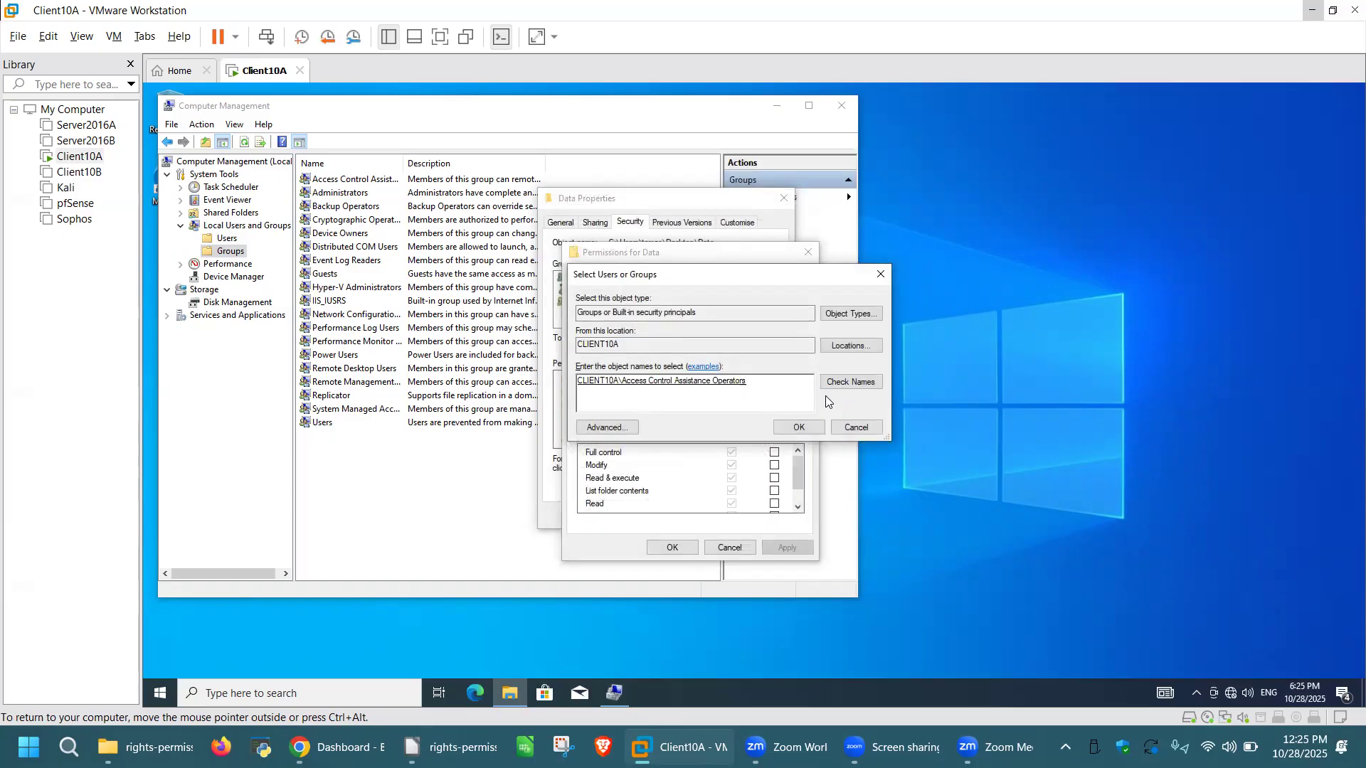
left_click(608, 427)
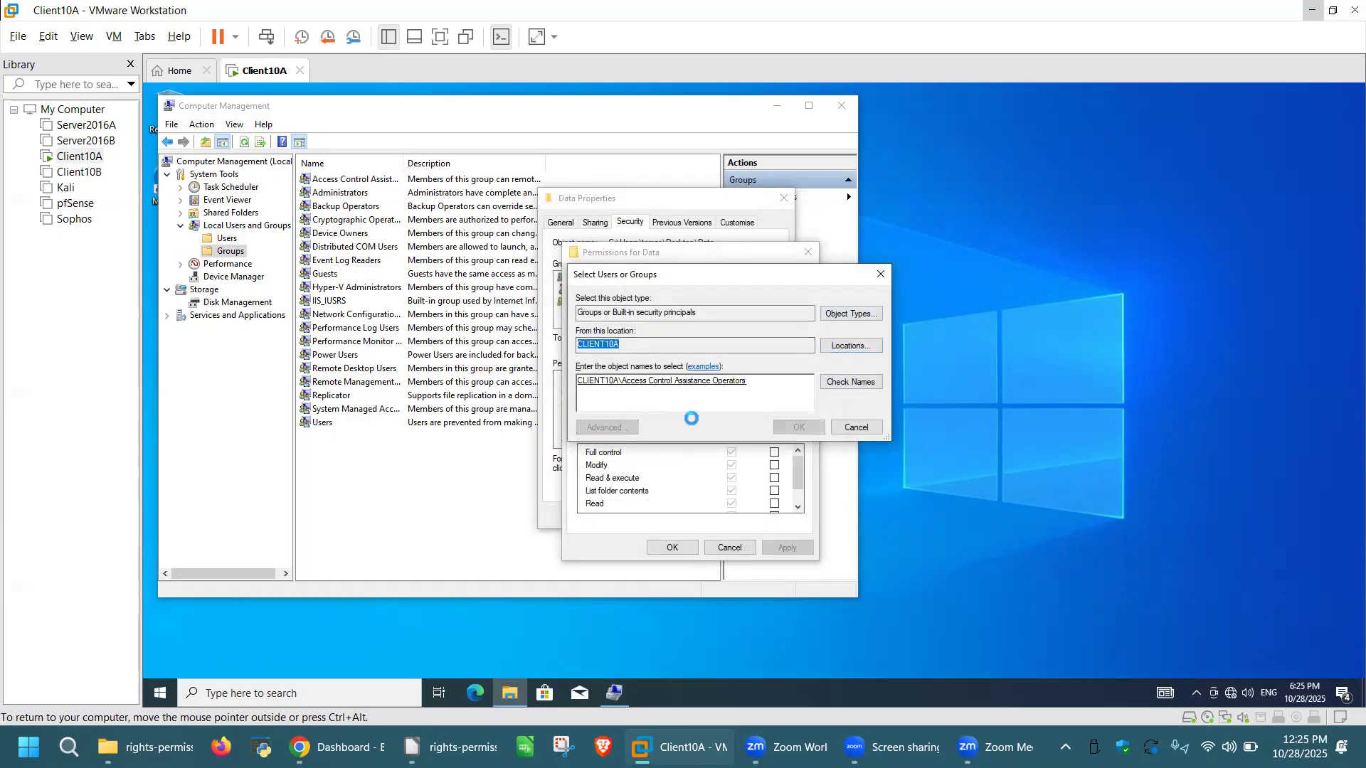
left_click(902, 407)
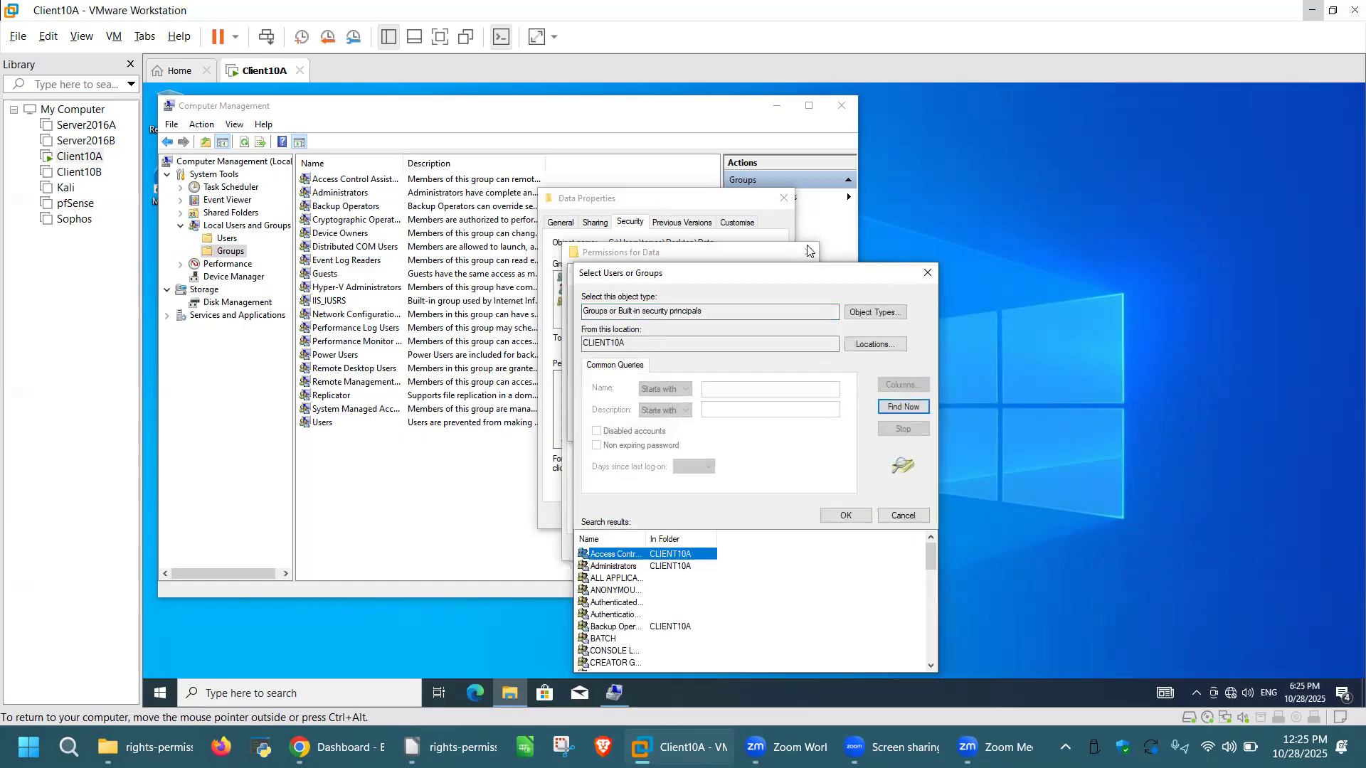
left_click_drag(776, 268, 834, 143)
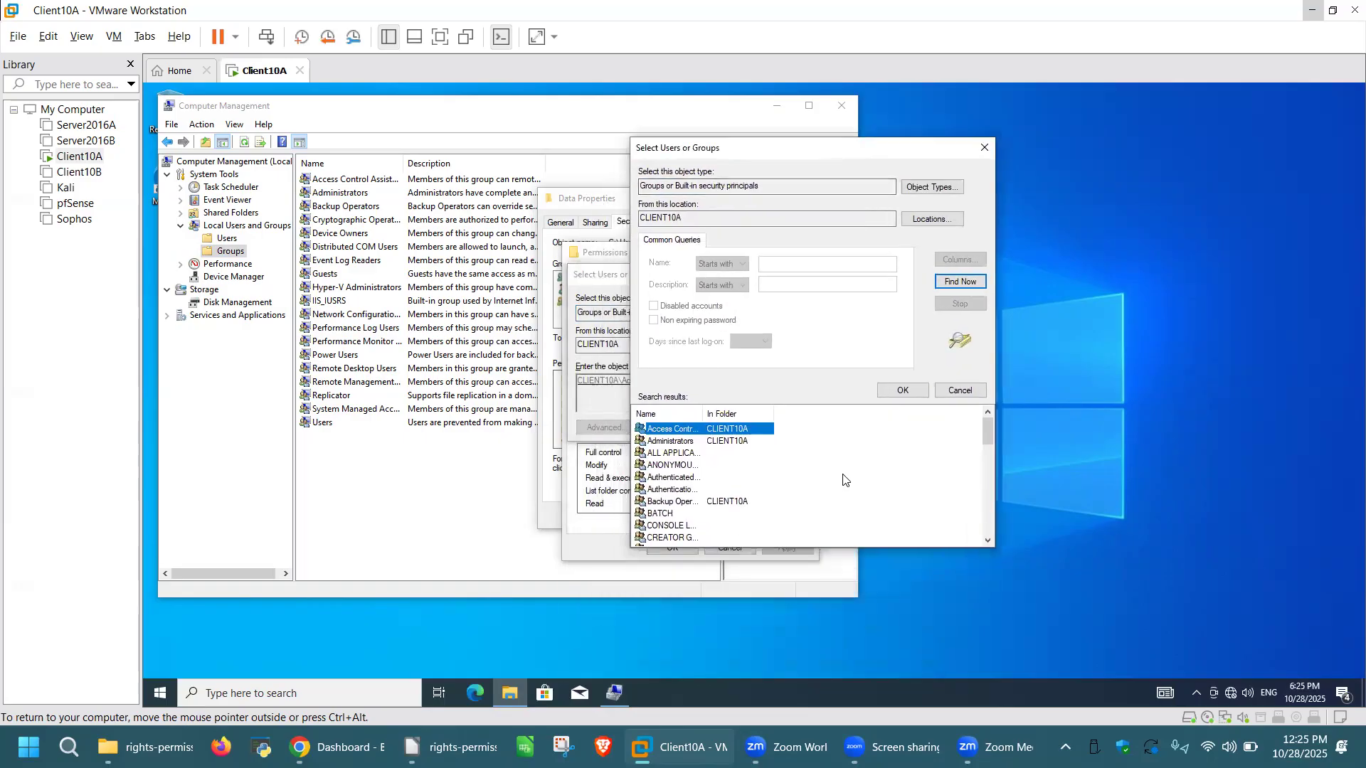
scroll(843, 476, "down", 2)
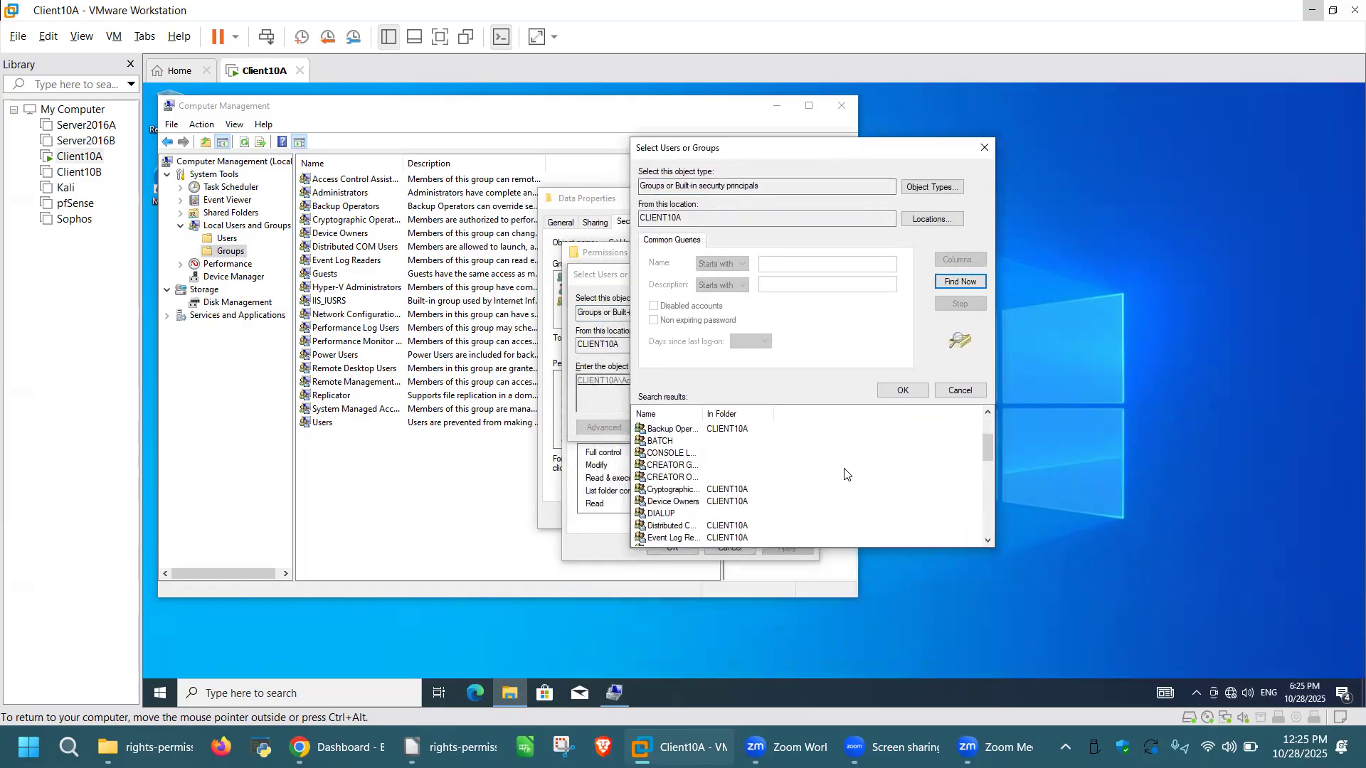
left_click_drag(700, 412, 701, 412)
double_click(701, 412)
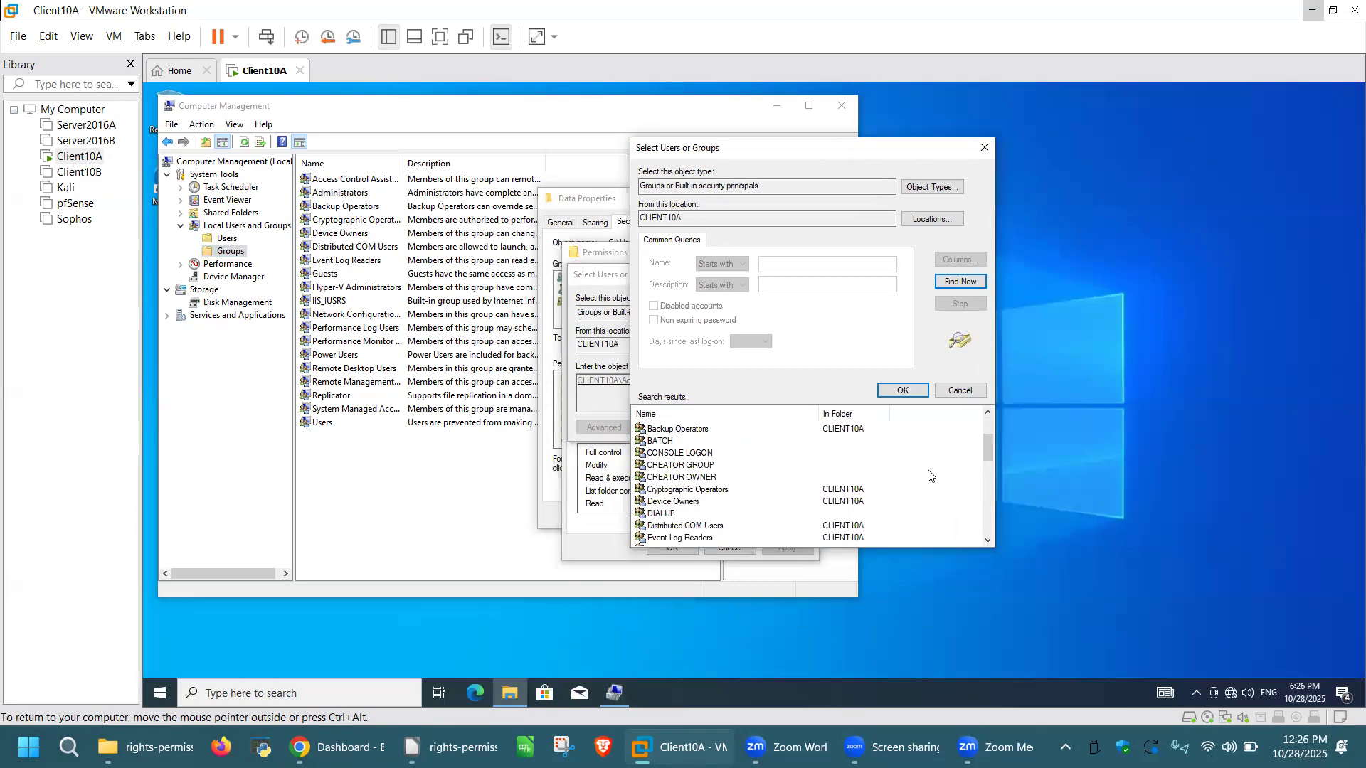
scroll(922, 477, "down", 8)
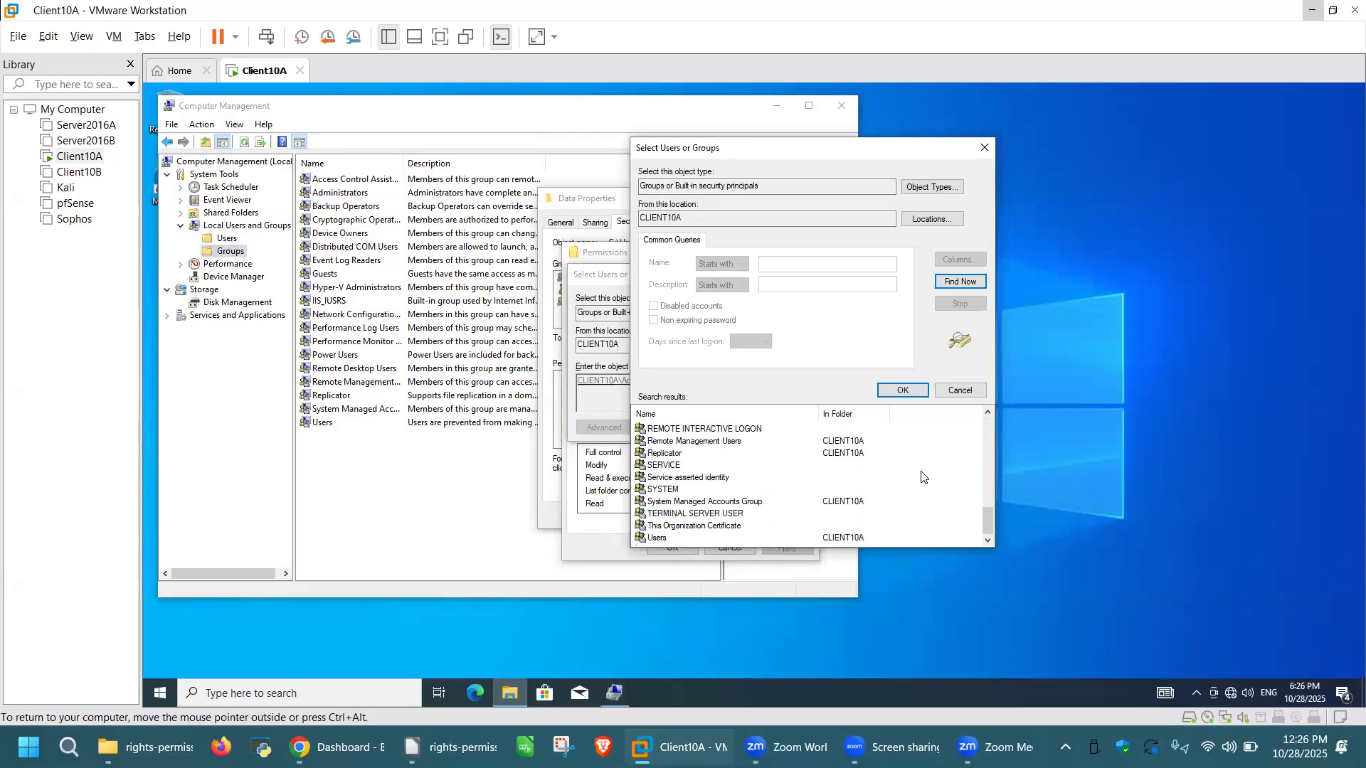
scroll(922, 477, "up", 10)
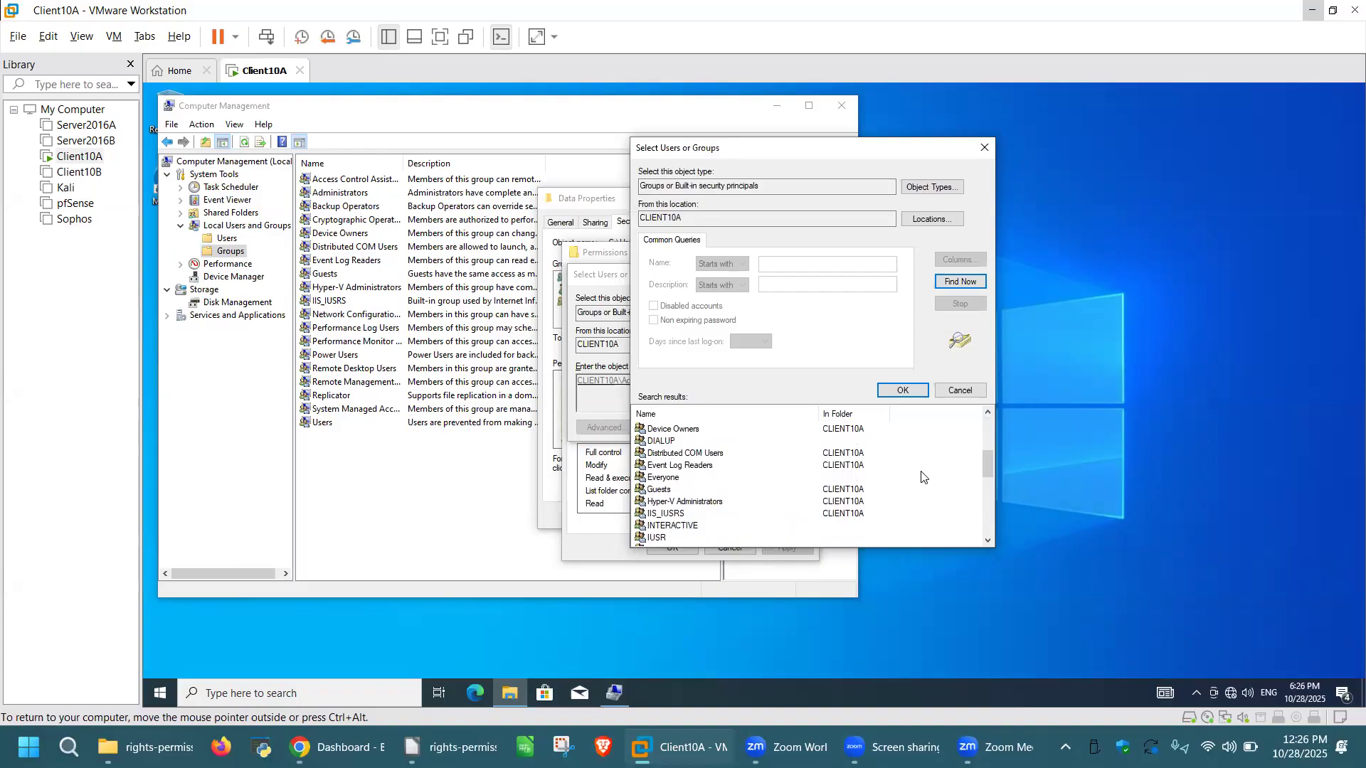
left_click(712, 429)
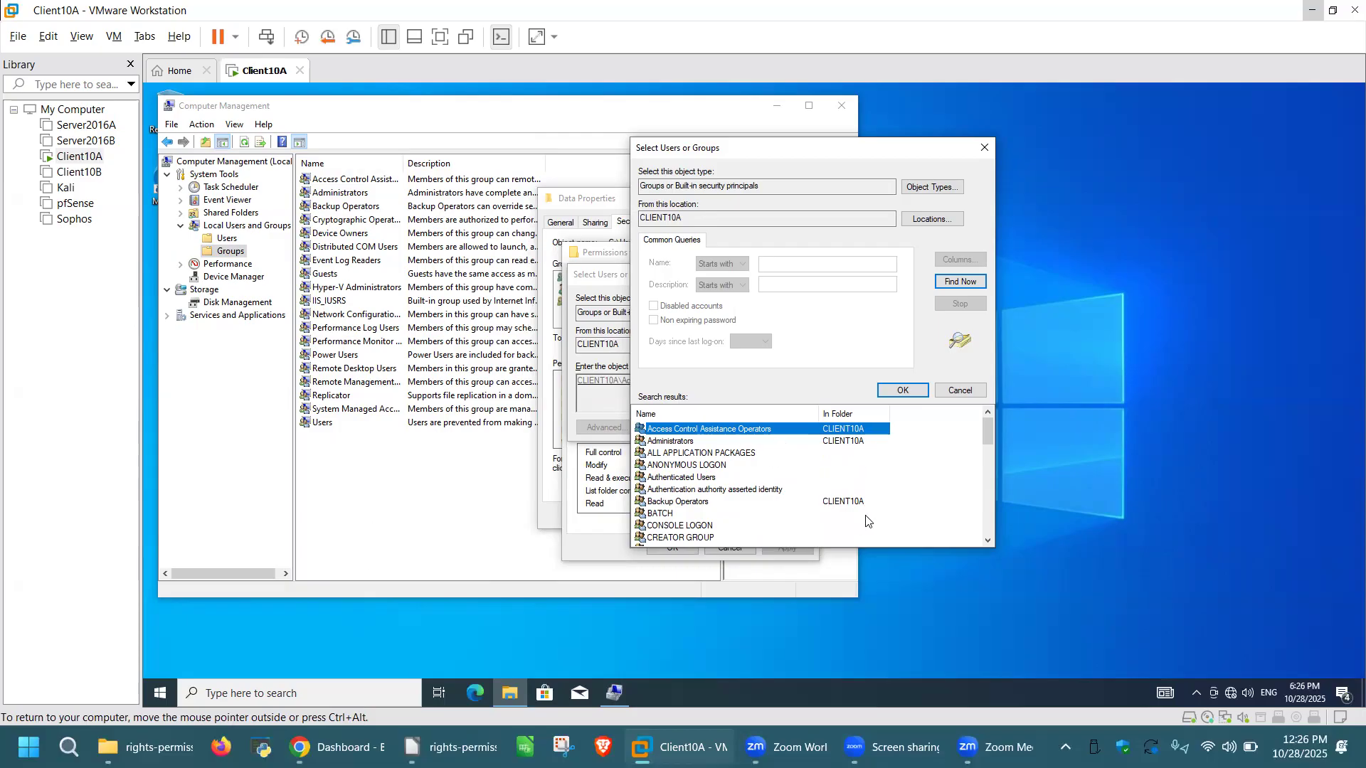
scroll(861, 505, "down", 10)
Step: Cancel the group search and the Permissions for Data dialog without adding anything
left_click(983, 150)
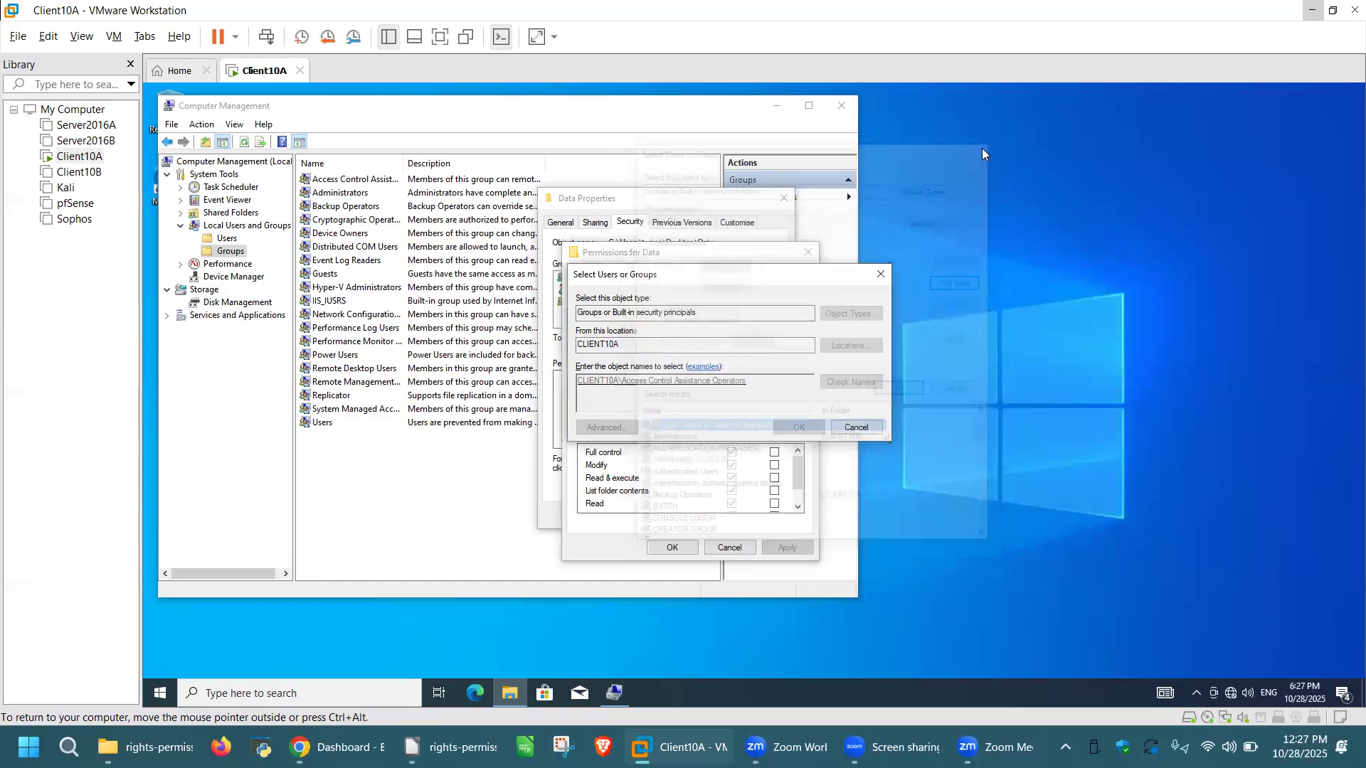
left_click(881, 274)
left_click(807, 253)
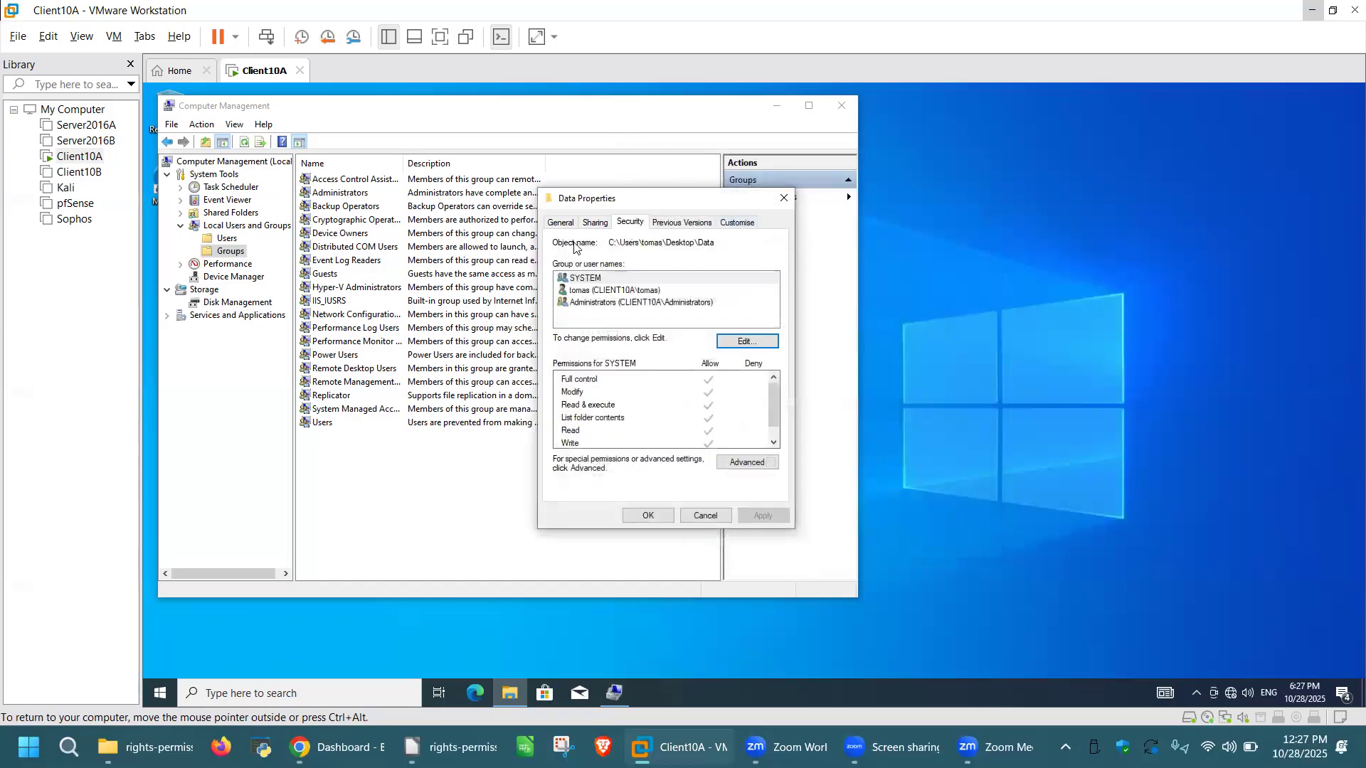
Step: Share the Data folder via Advanced Sharing and view its share permissions, where Everyone has Read
left_click(596, 222)
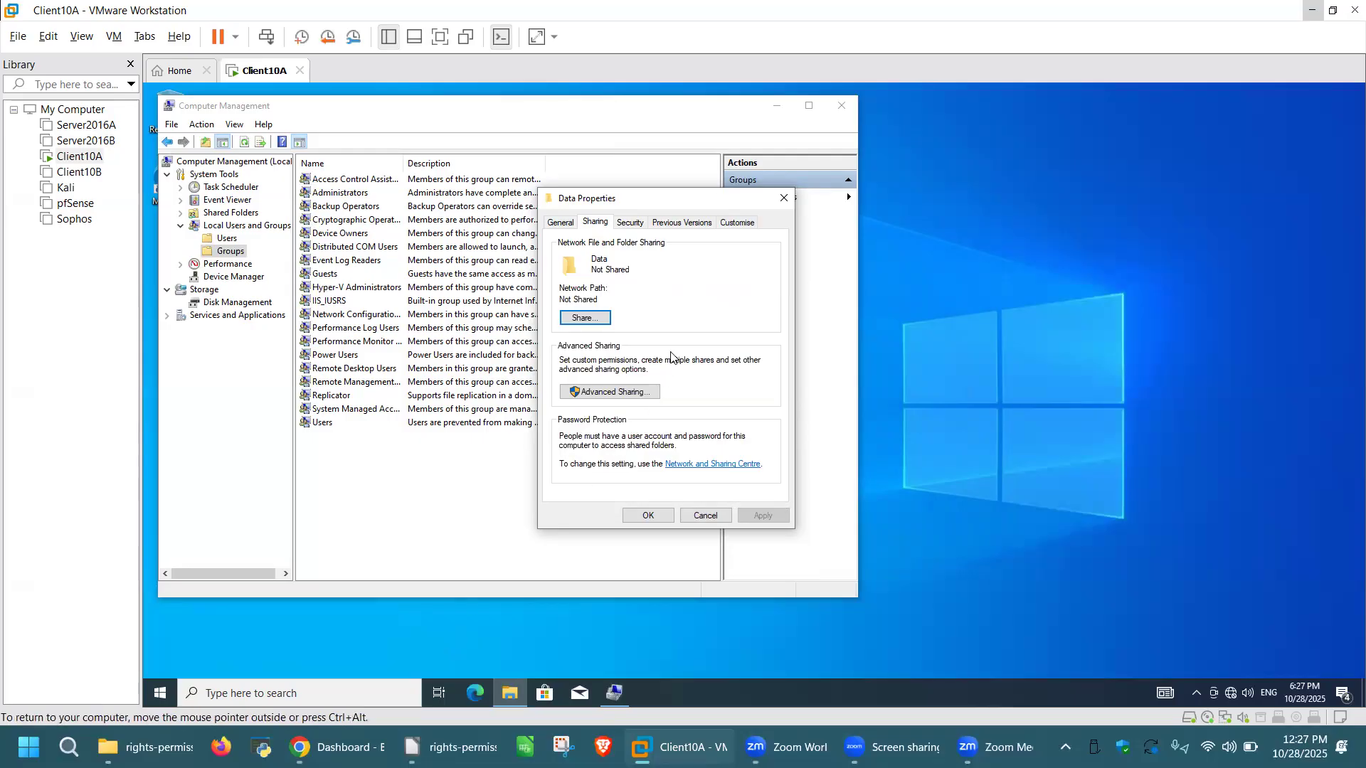
left_click(585, 318)
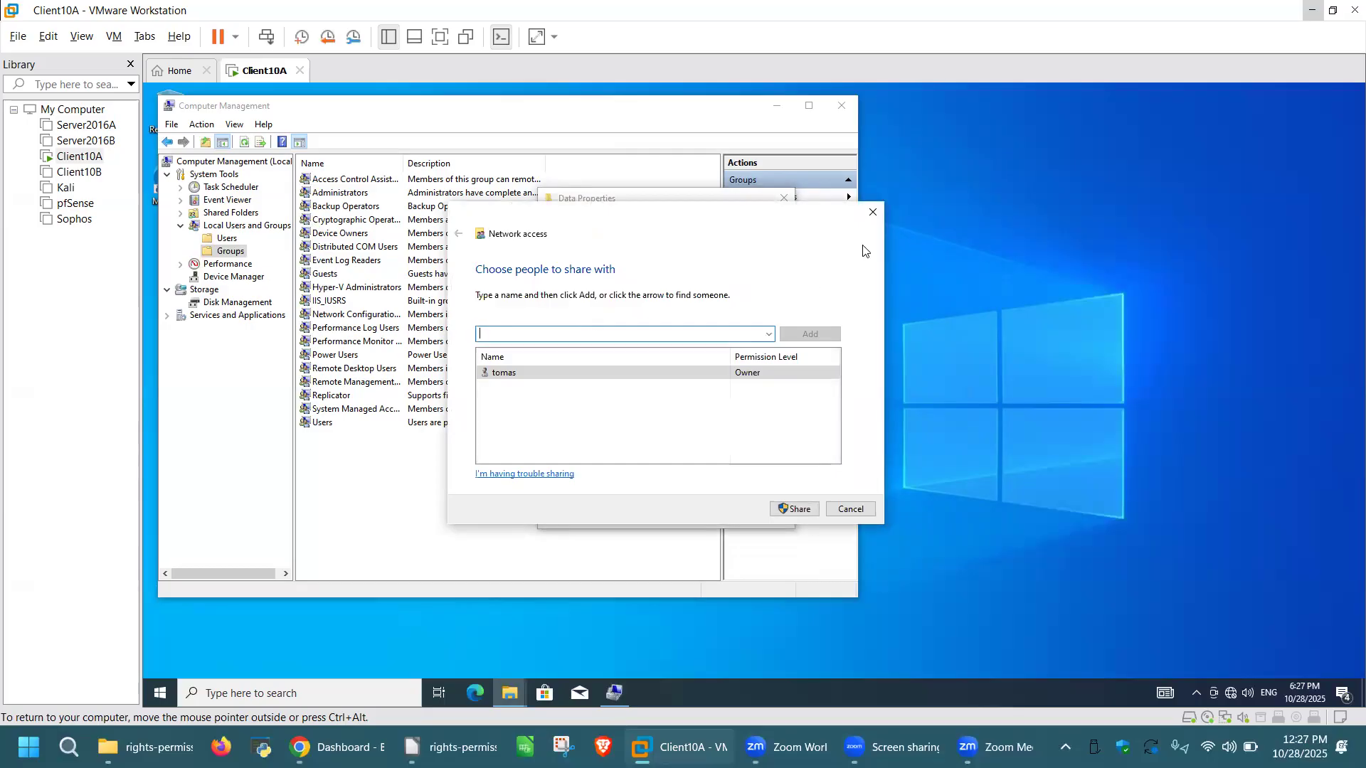
left_click(873, 213)
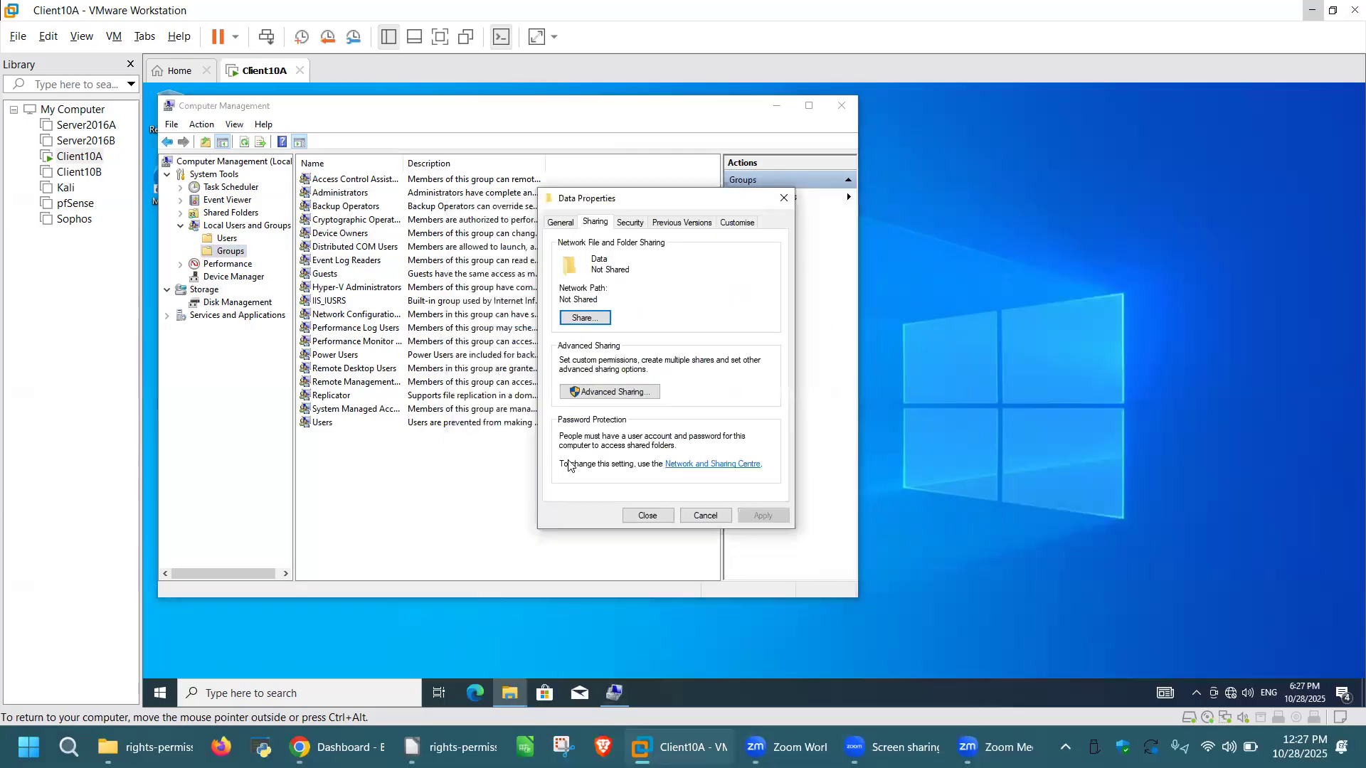
left_click(643, 392)
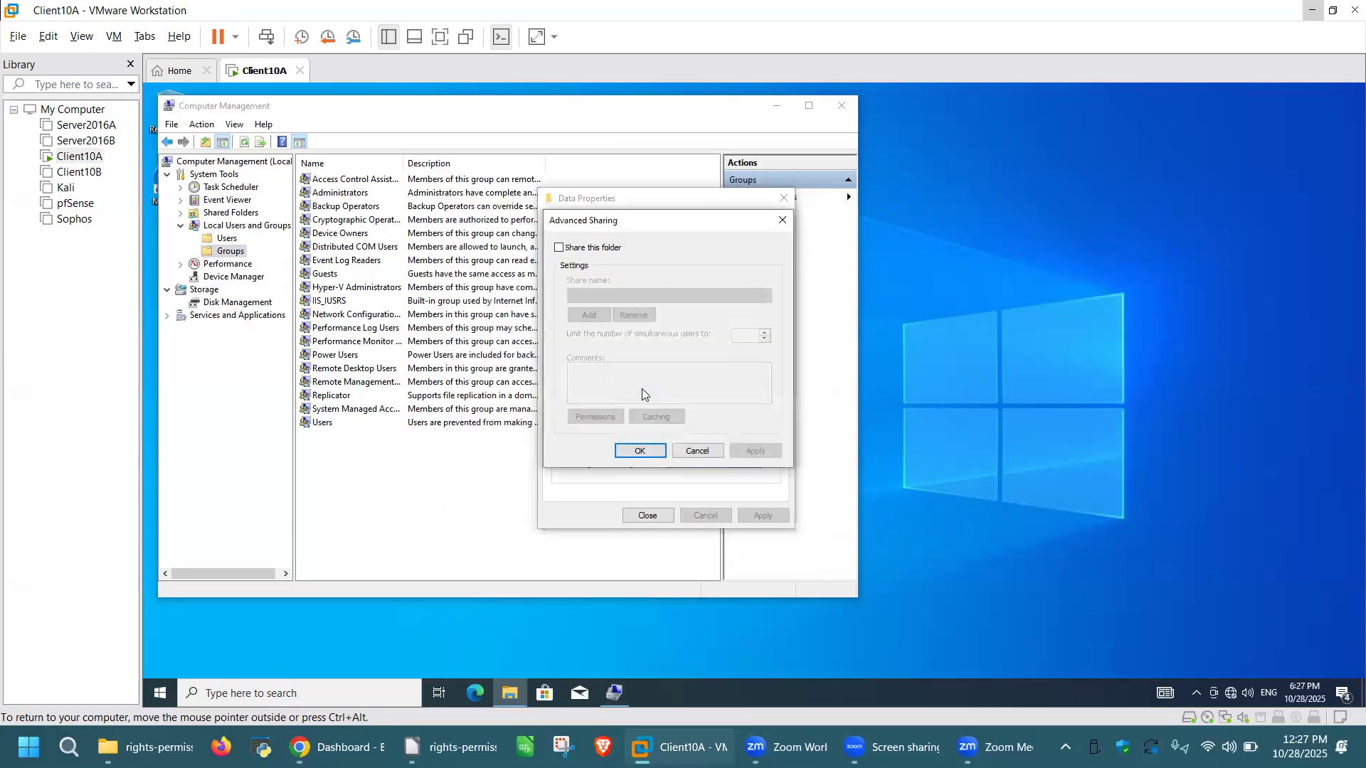
left_click(559, 248)
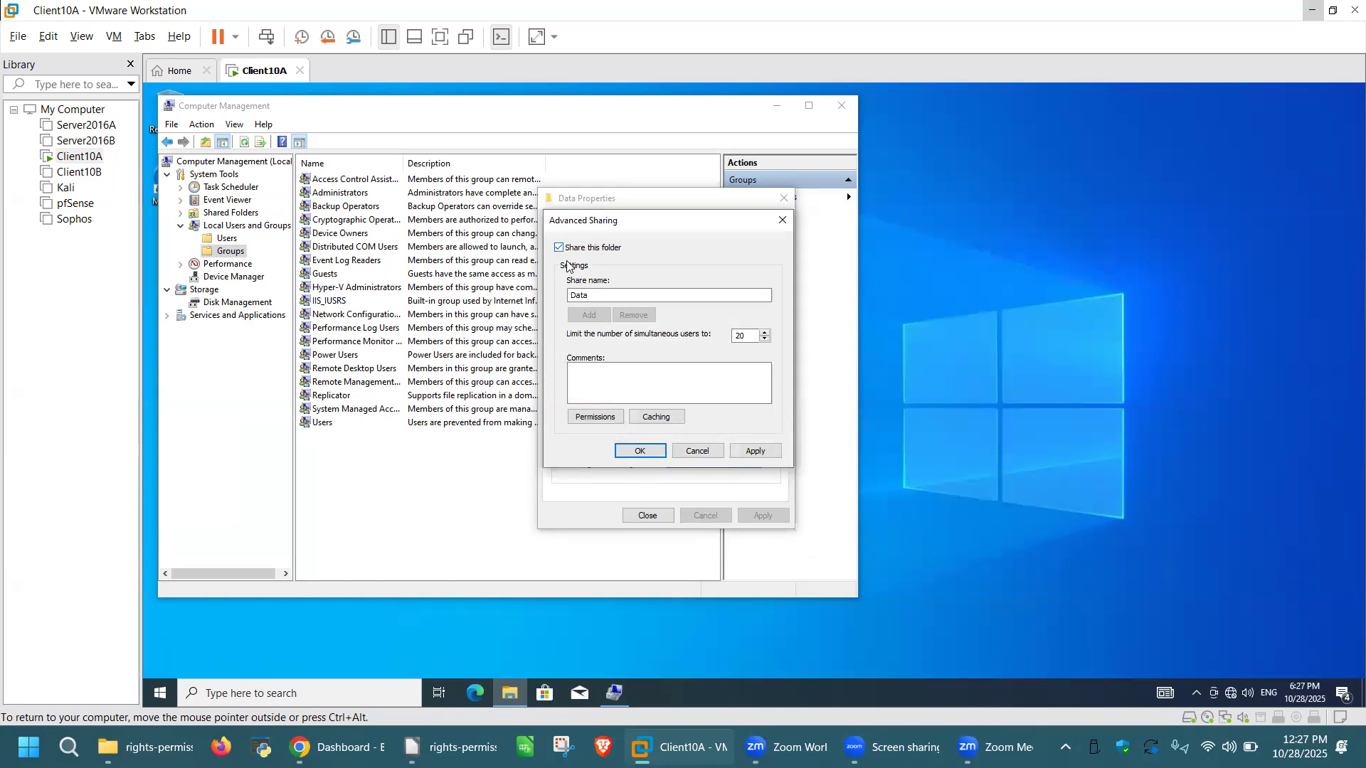
left_click(596, 417)
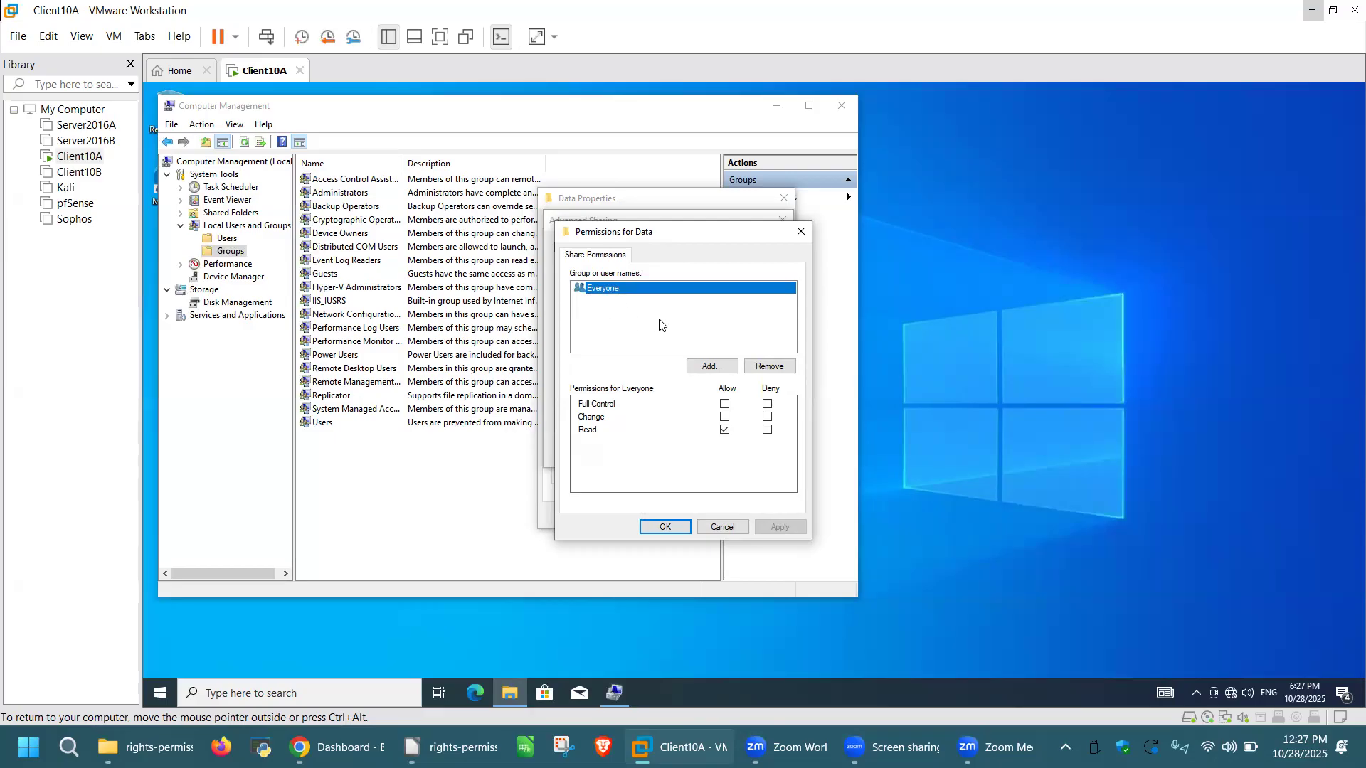
Step: Add to the Data share permissions, excluding Users from object types, and list matching groups and principals
left_click(710, 365)
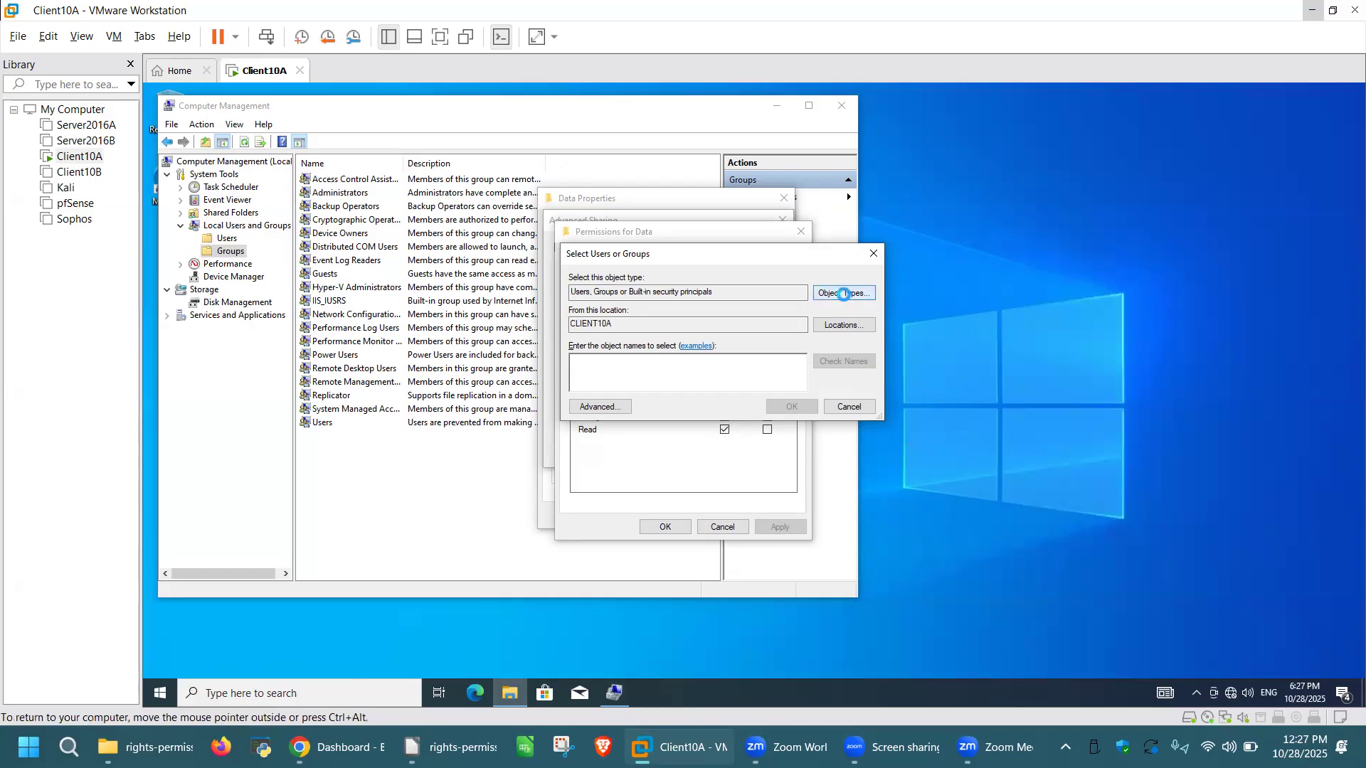
left_click(844, 294)
left_click(583, 373)
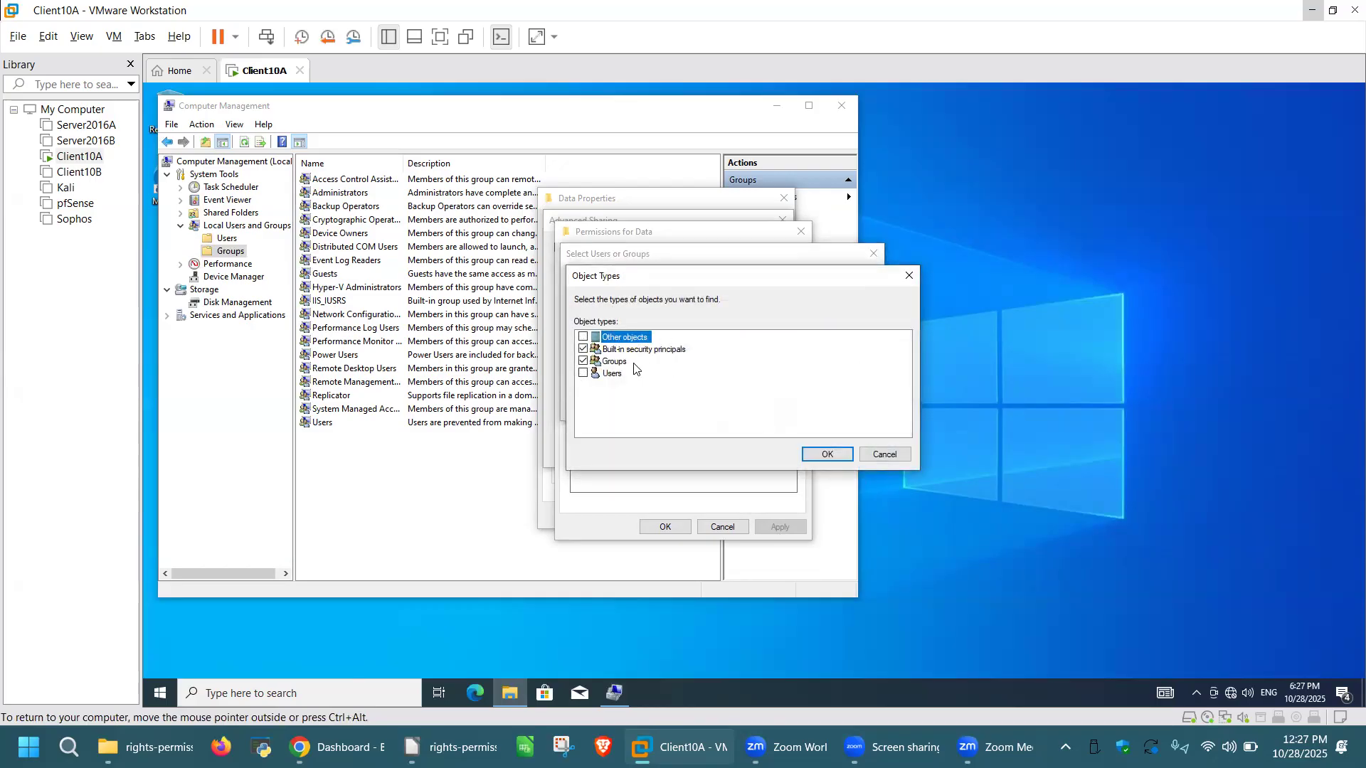
left_click(825, 453)
left_click(609, 409)
left_click(893, 407)
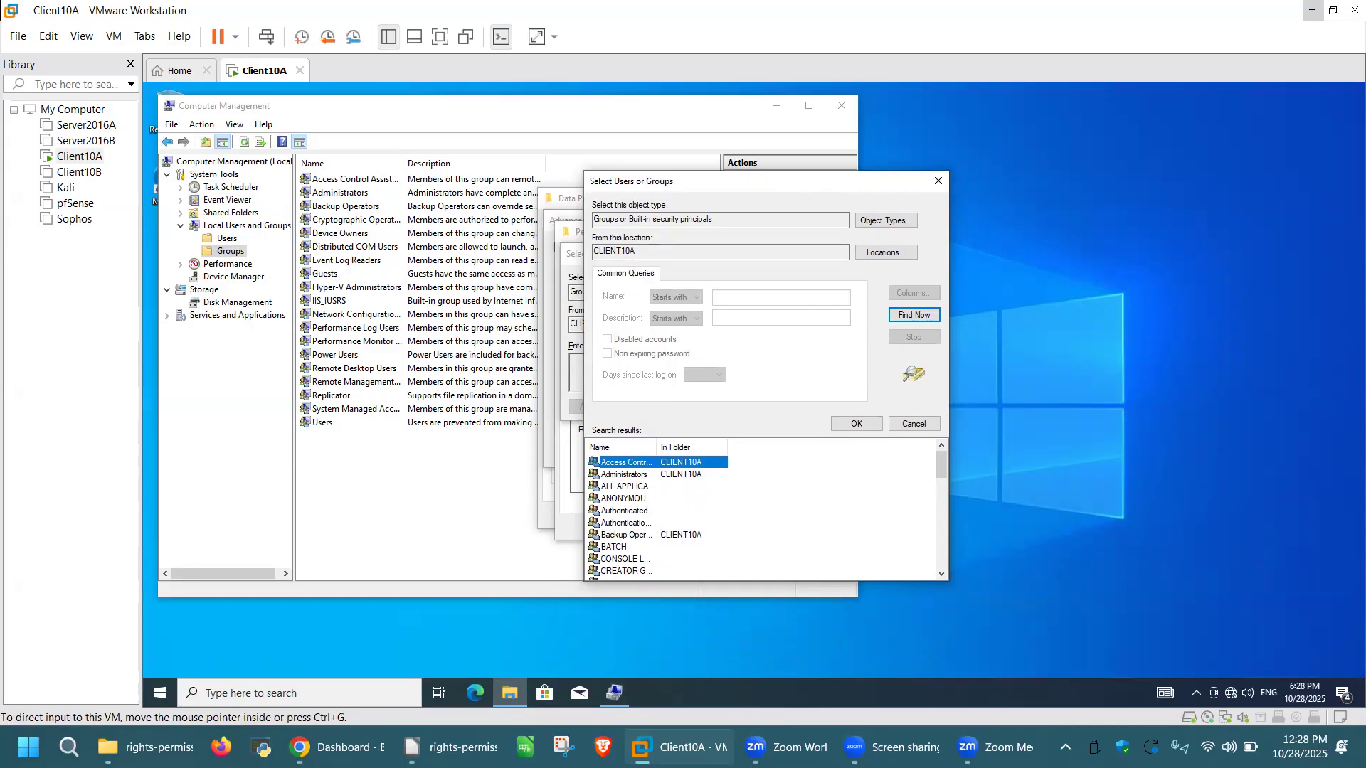
left_click(912, 423)
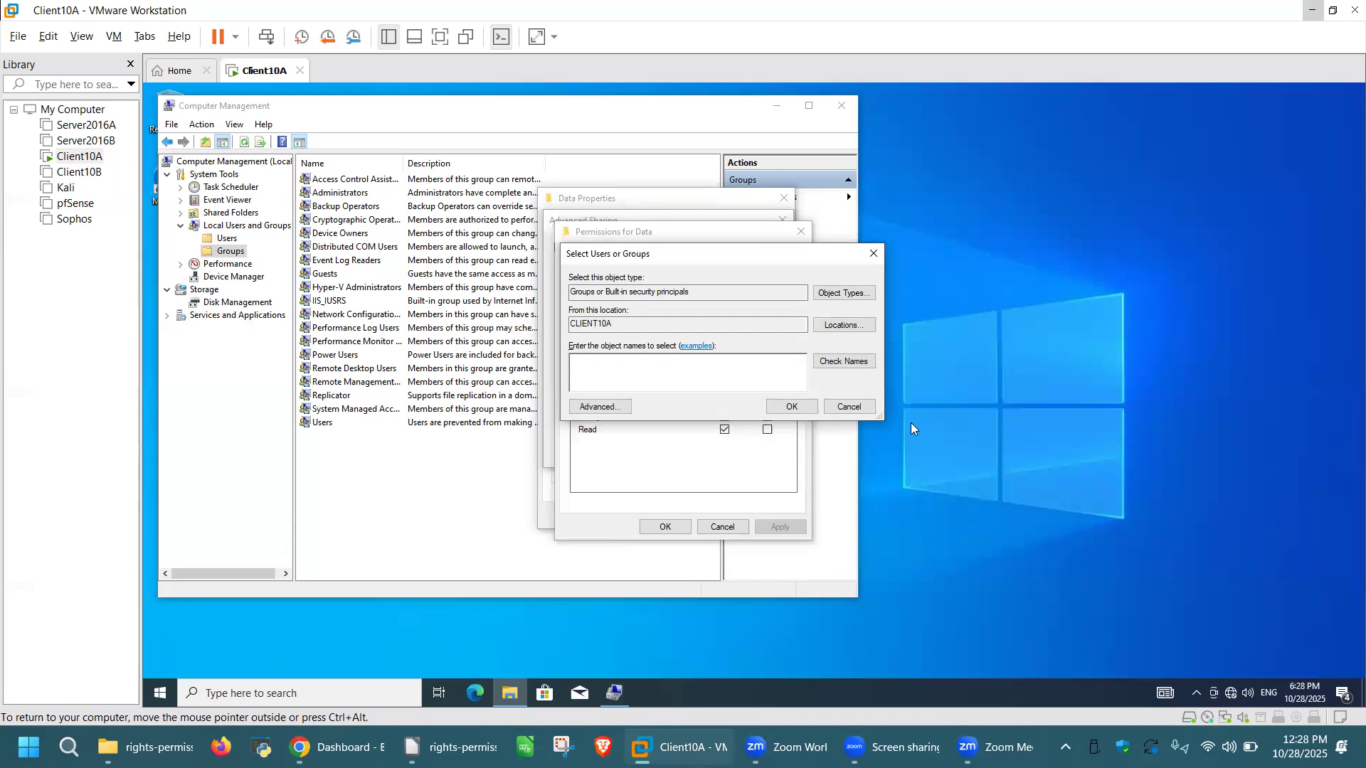
Step: Exclude Groups from the object types and list built-in principals such as Everyone, NETWORK and SYSTEM
left_click(593, 408)
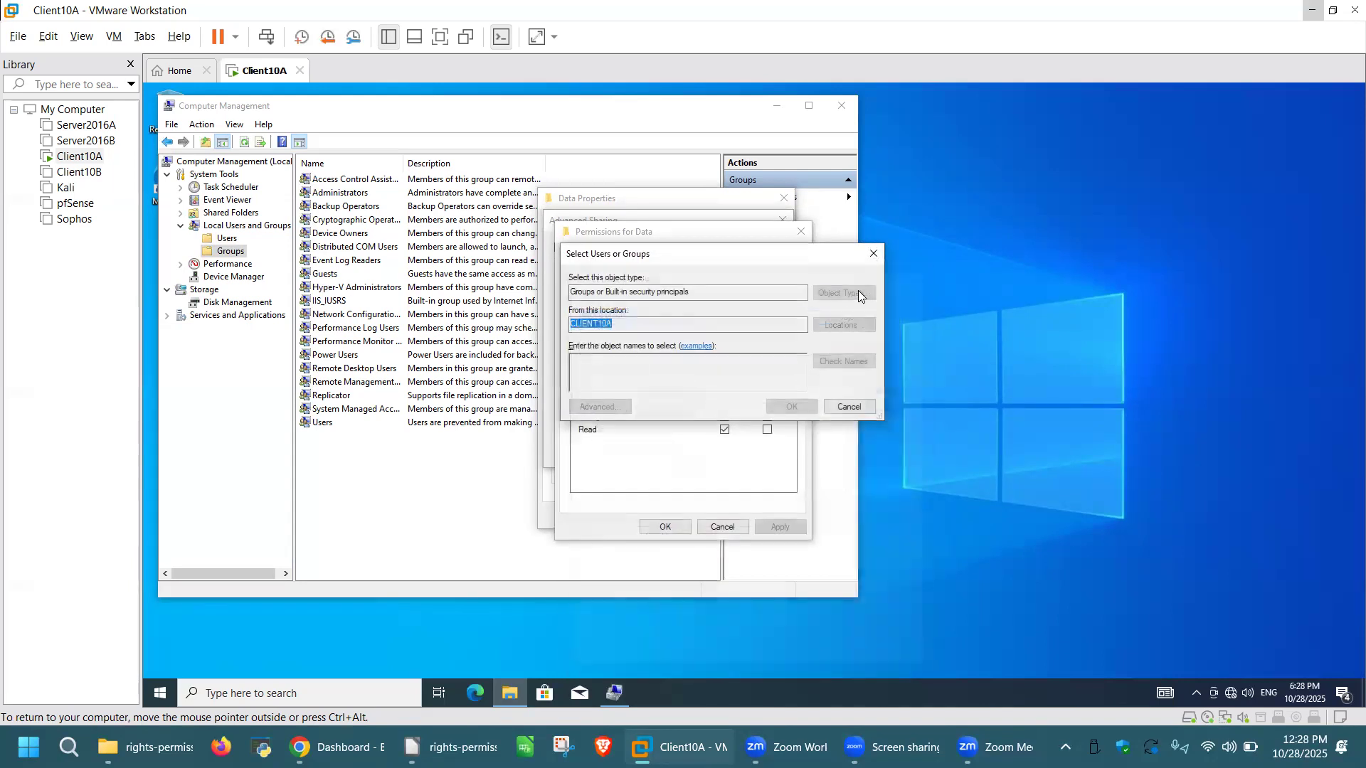
left_click(860, 293)
left_click(582, 360)
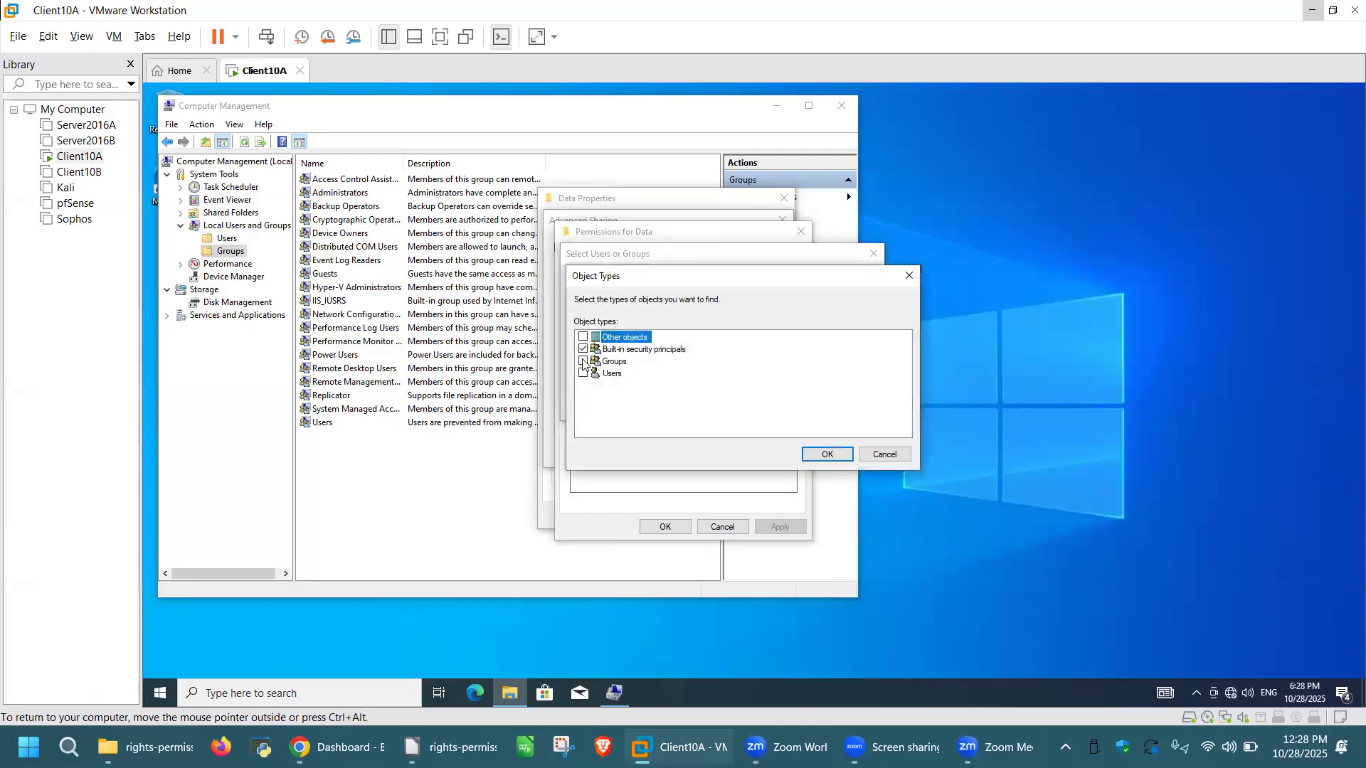
left_click(827, 455)
left_click(619, 407)
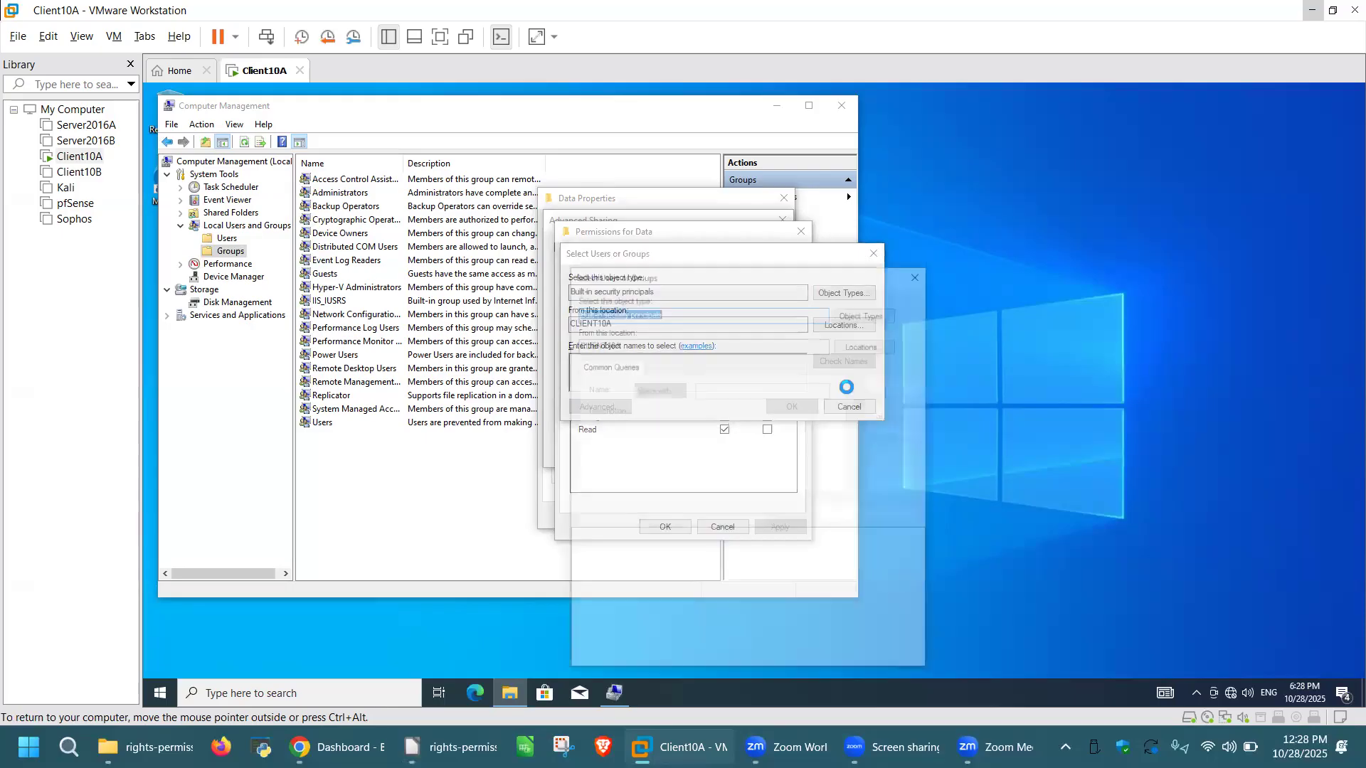
left_click(898, 405)
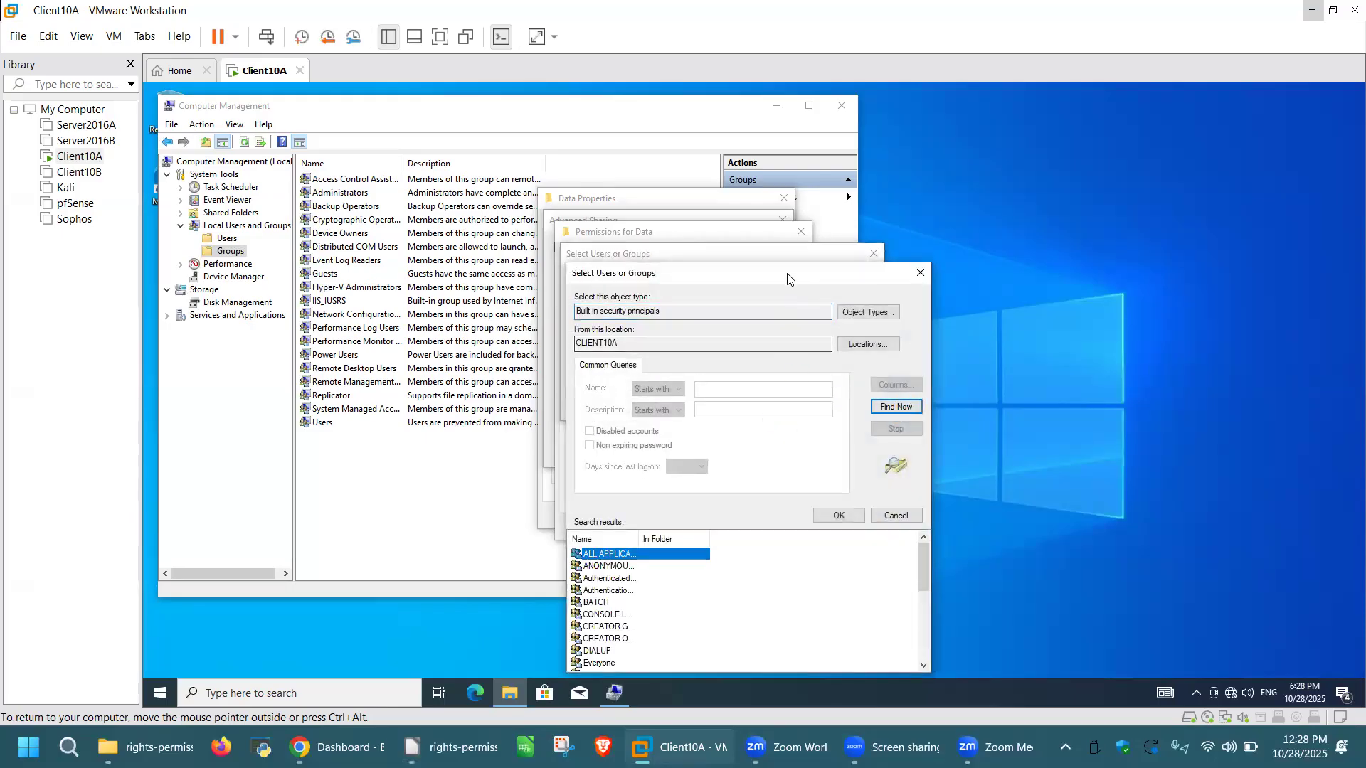
left_click_drag(788, 278, 811, 155)
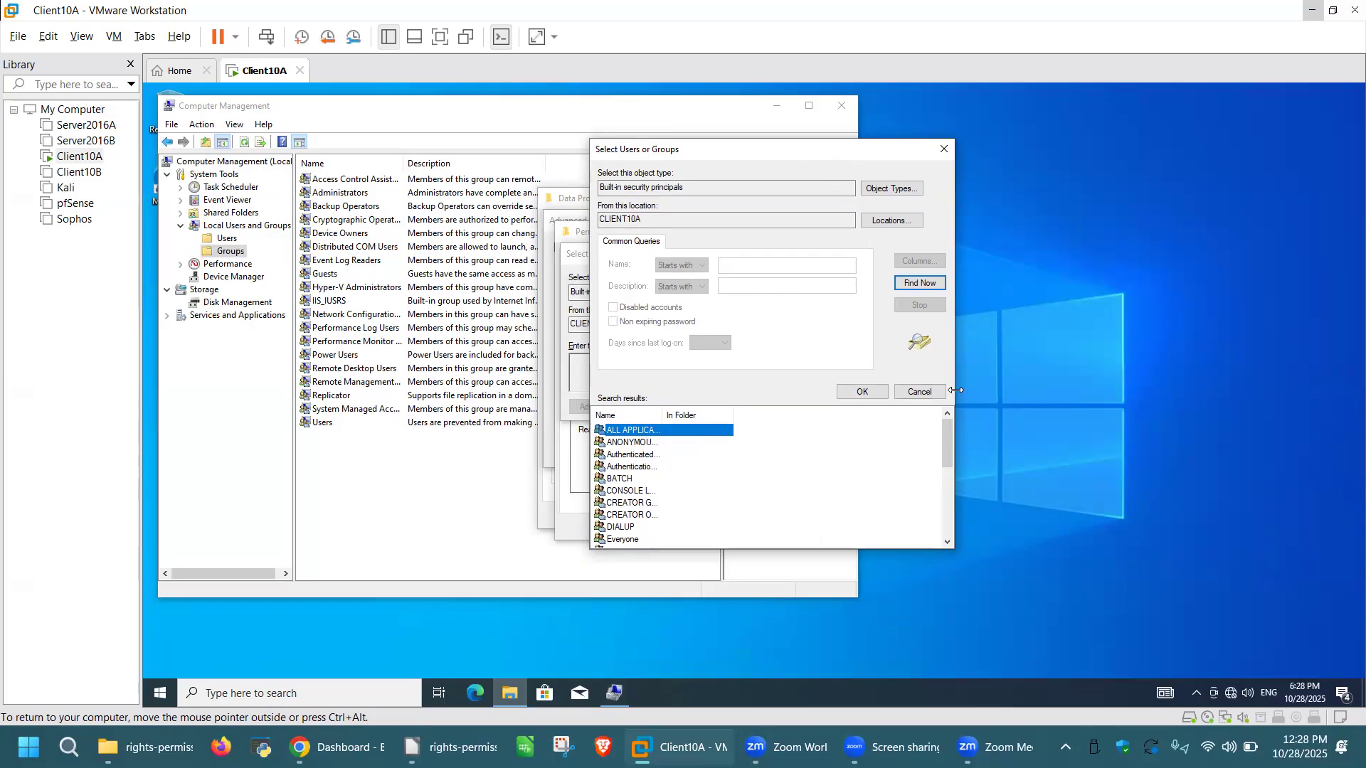
scroll(741, 471, "down", 3)
scroll(742, 472, "down", 2)
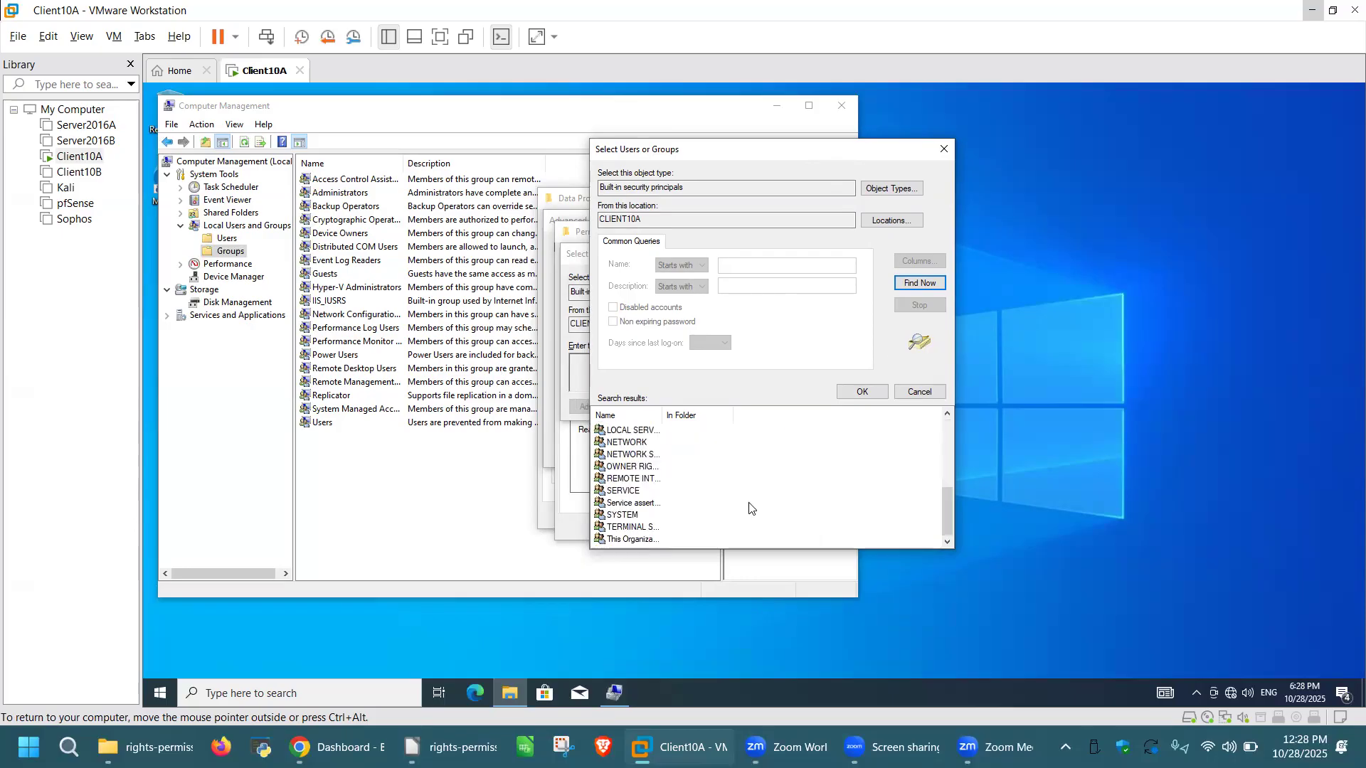
scroll(751, 509, "up", 5)
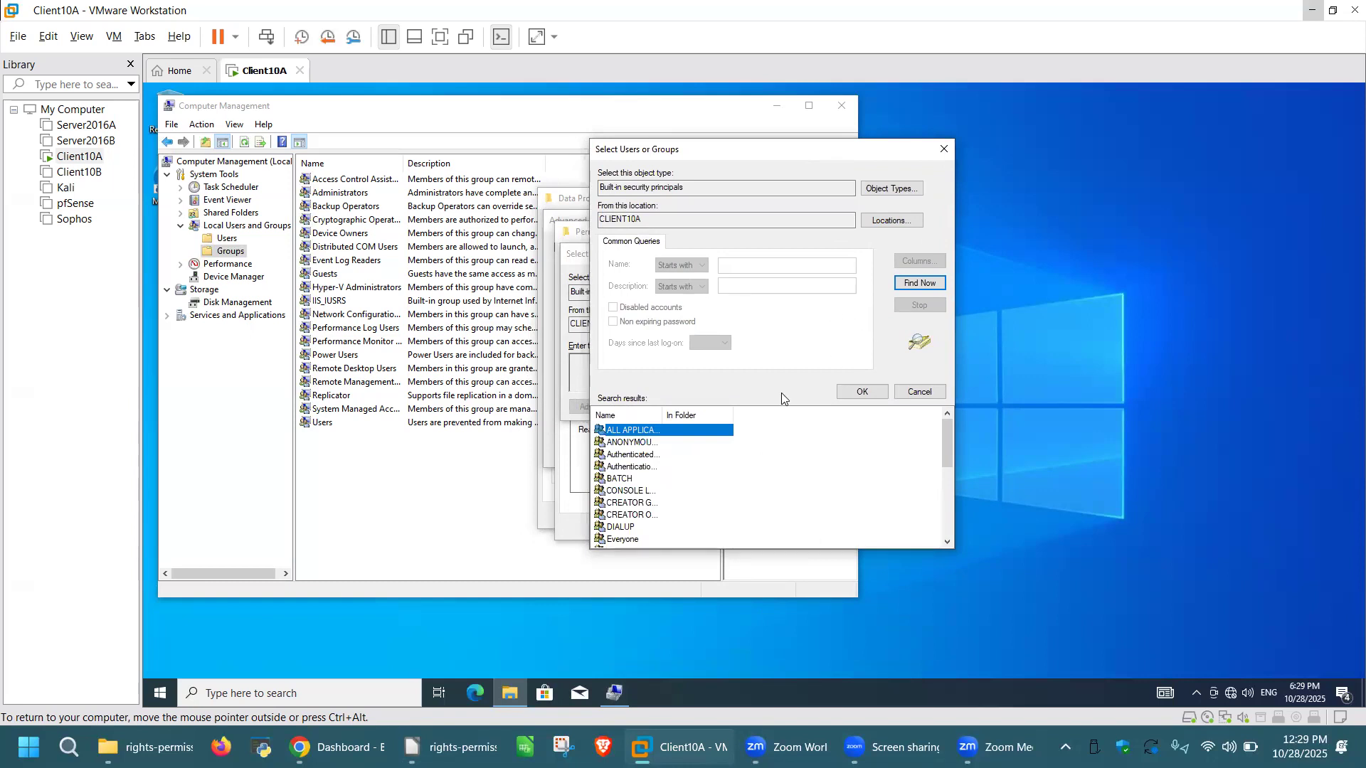
Step: Switch the search object types to Groups only and list all groups on CLIENT10A
left_click(925, 392)
left_click(624, 406)
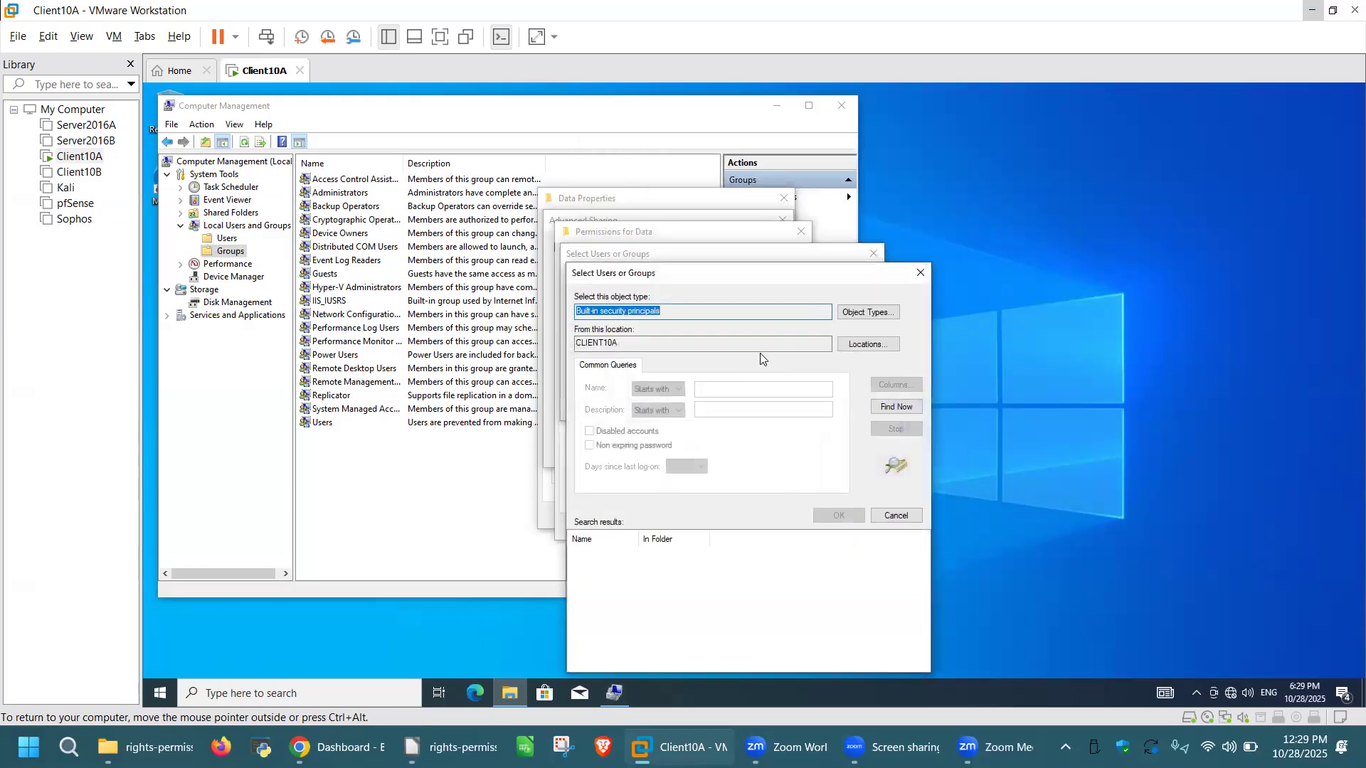
left_click(921, 272)
left_click(845, 293)
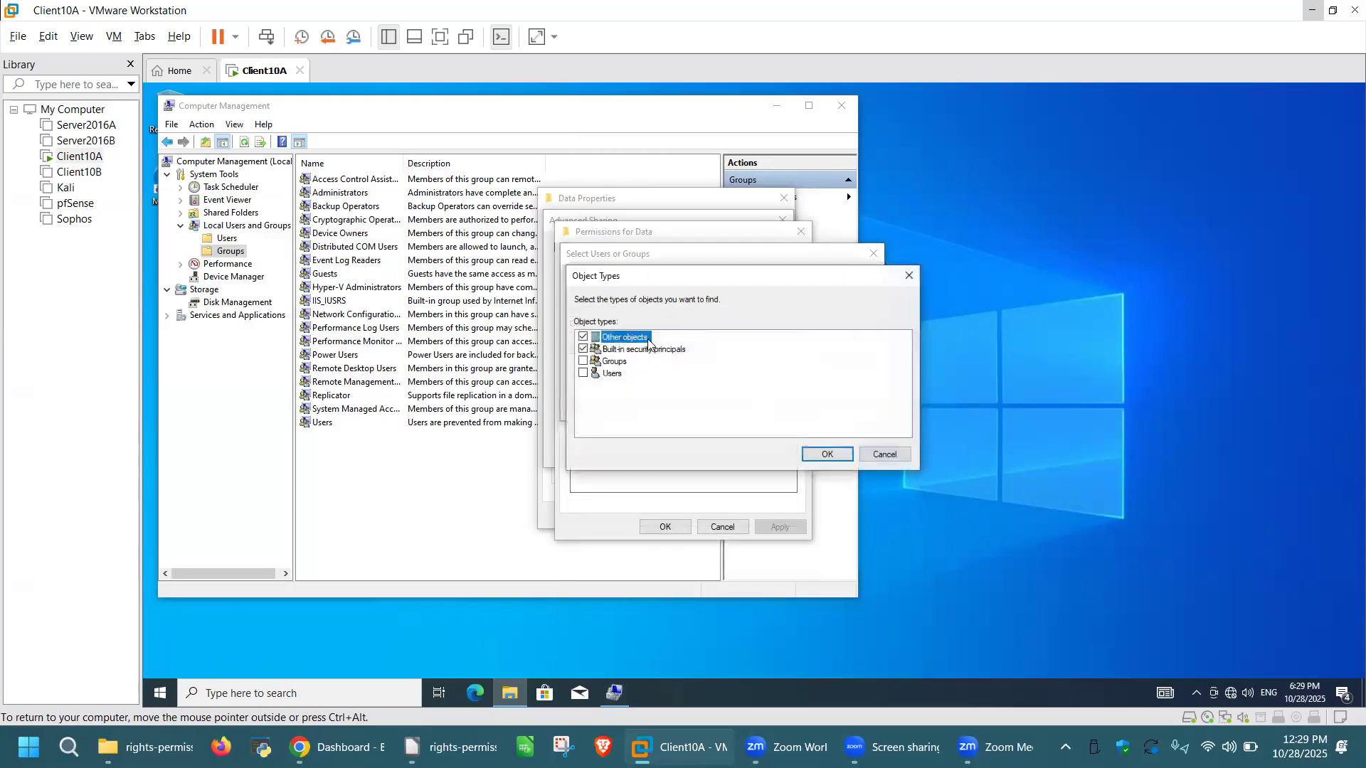
left_click(583, 336)
left_click(582, 349)
left_click(583, 361)
left_click(839, 456)
left_click(610, 407)
left_click(897, 408)
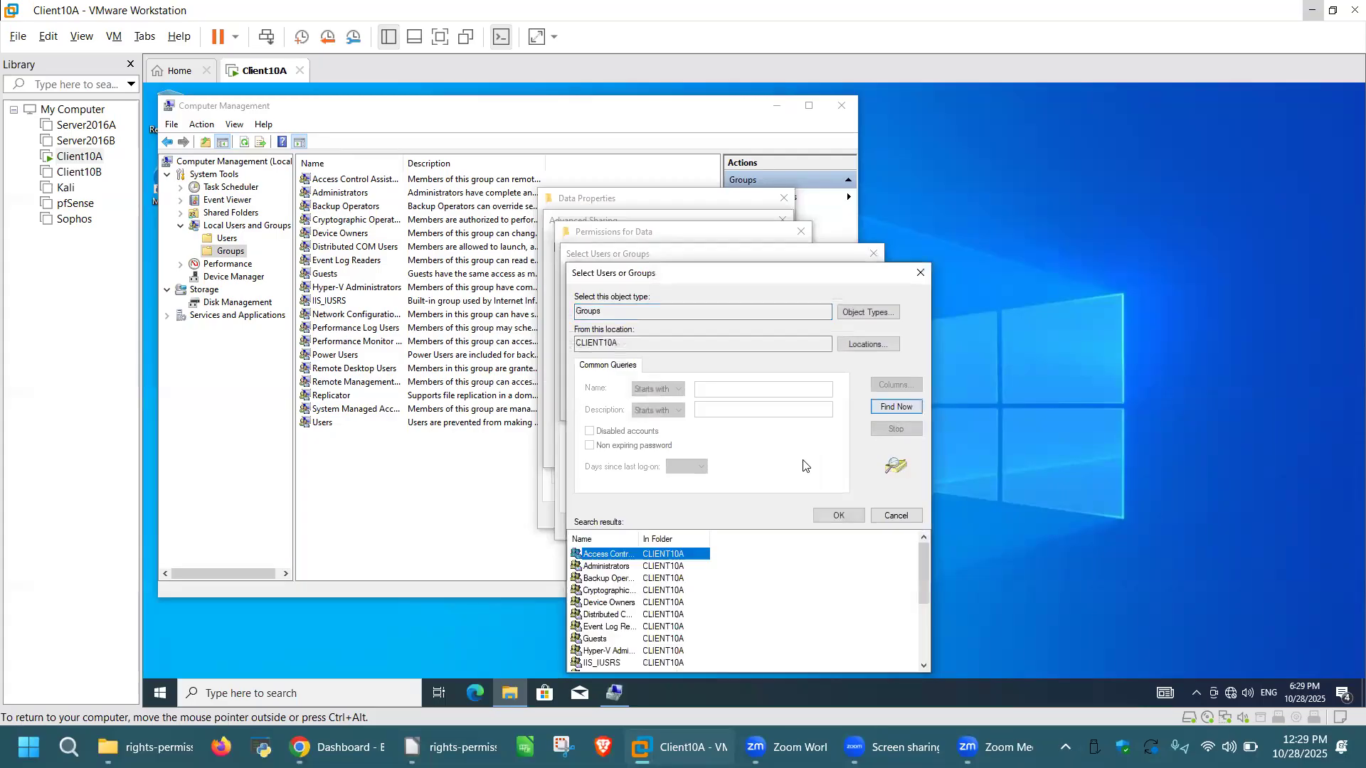
Step: Widen the Name column to show full group names and compare with Computer Management
left_click_drag(774, 273, 777, 116)
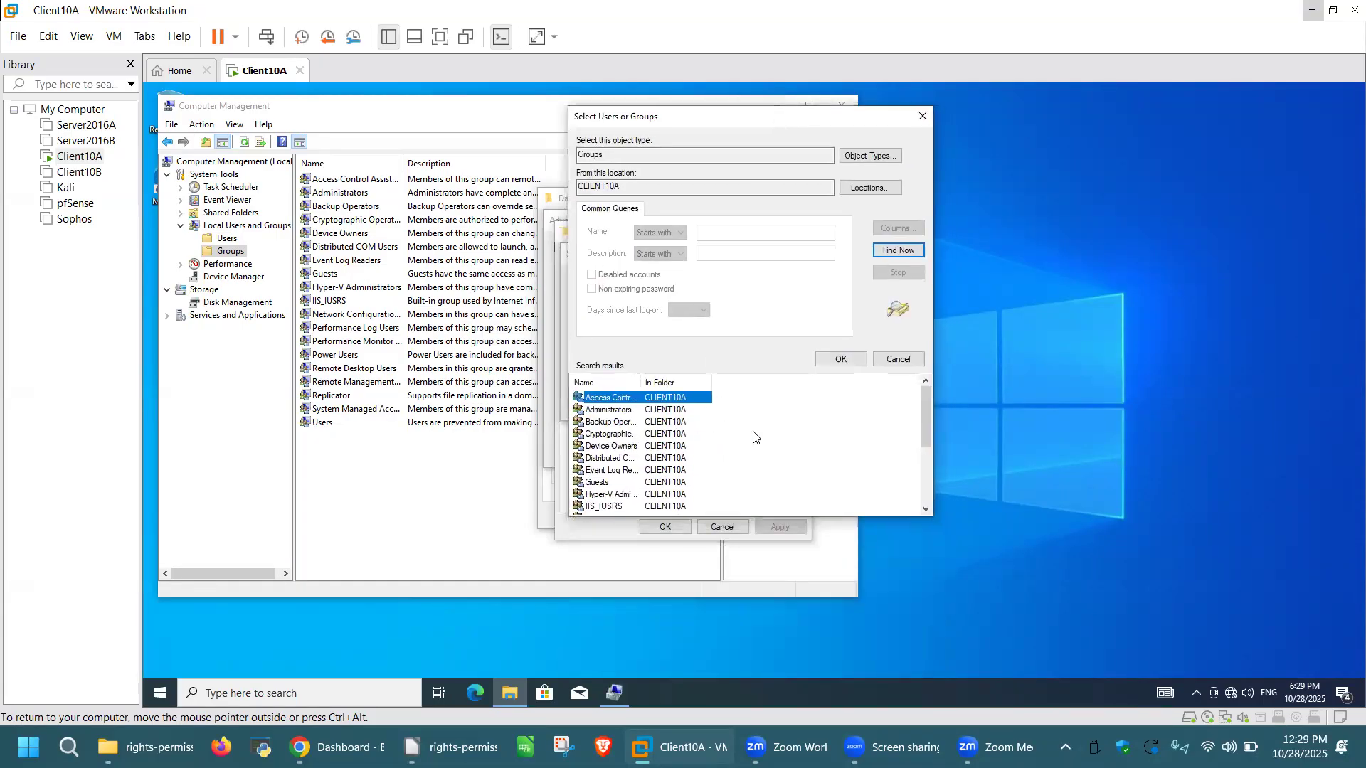
scroll(754, 438, "down", 3)
scroll(751, 483, "up", 3)
scroll(735, 459, "down", 2)
scroll(732, 459, "up", 2)
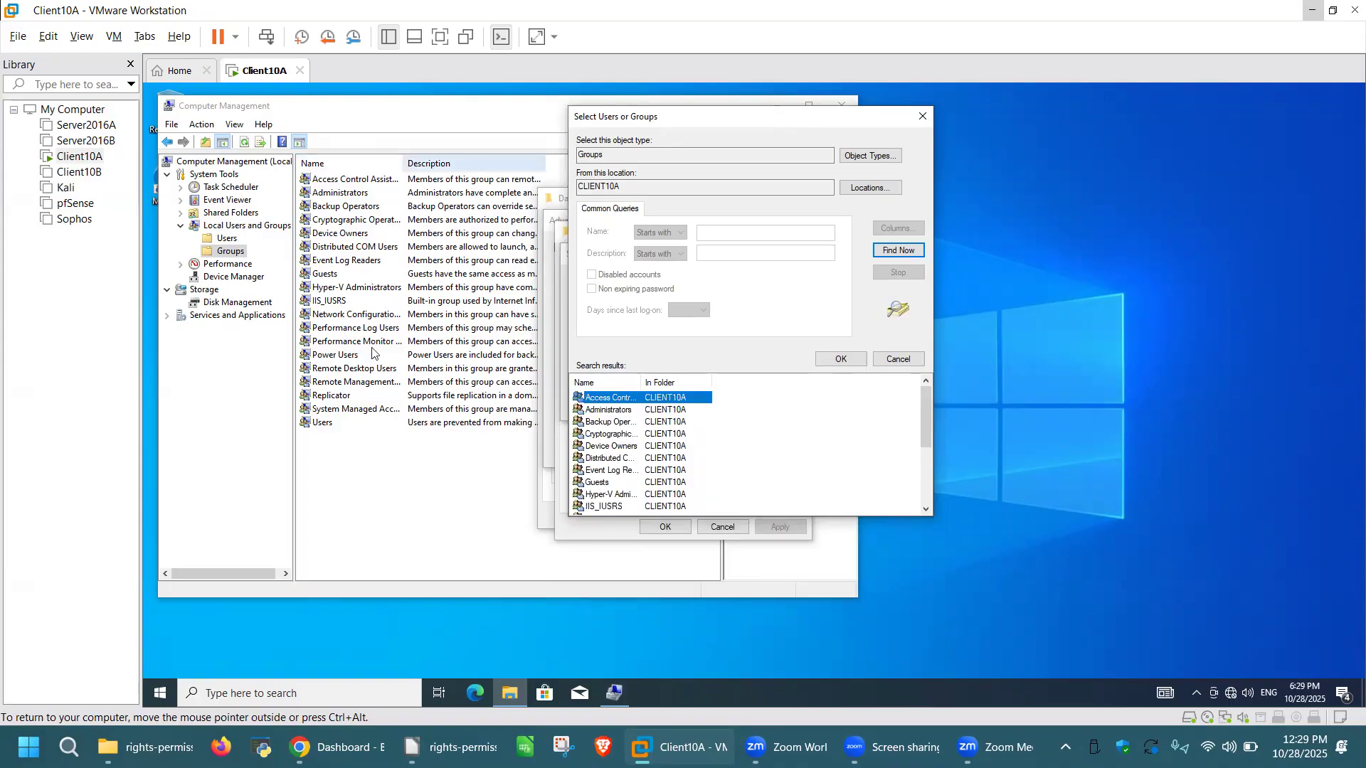
scroll(731, 455, "down", 3)
scroll(765, 459, "up", 3)
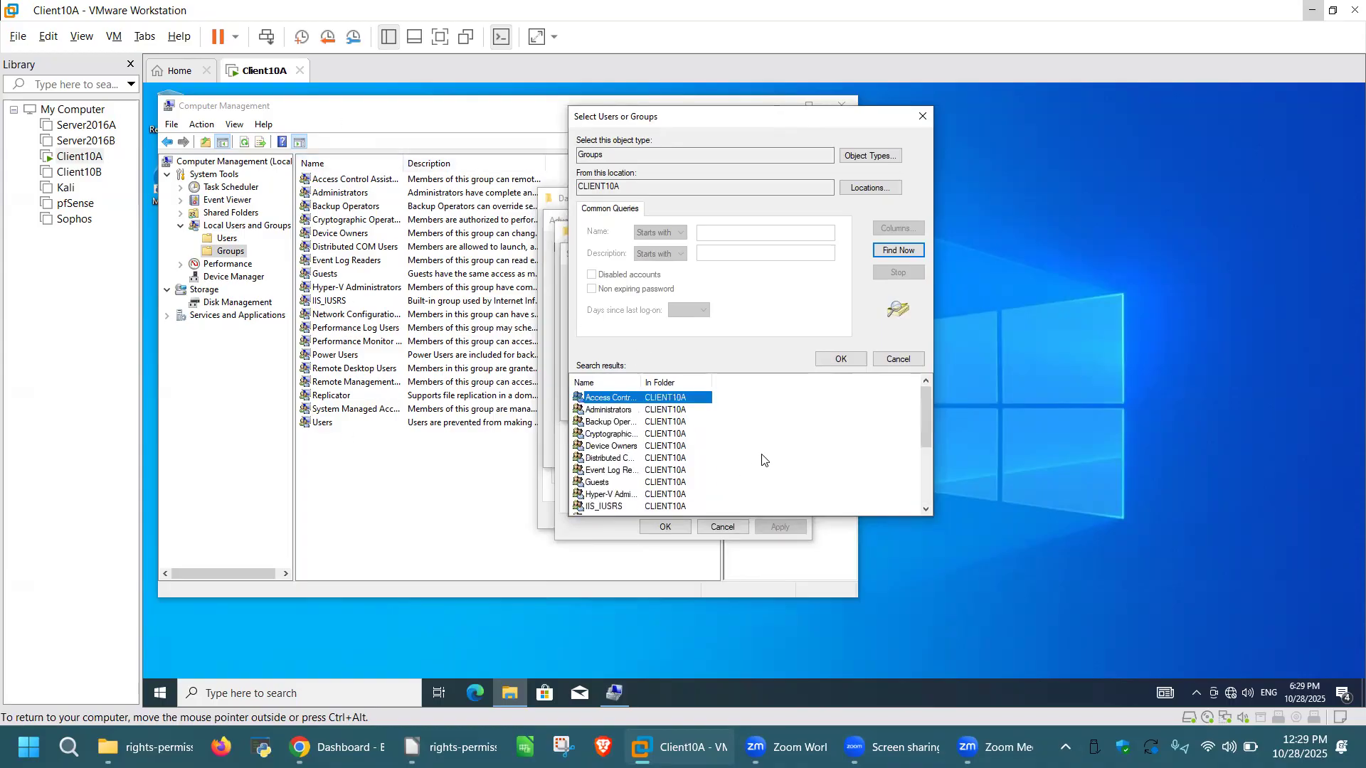
double_click(638, 382)
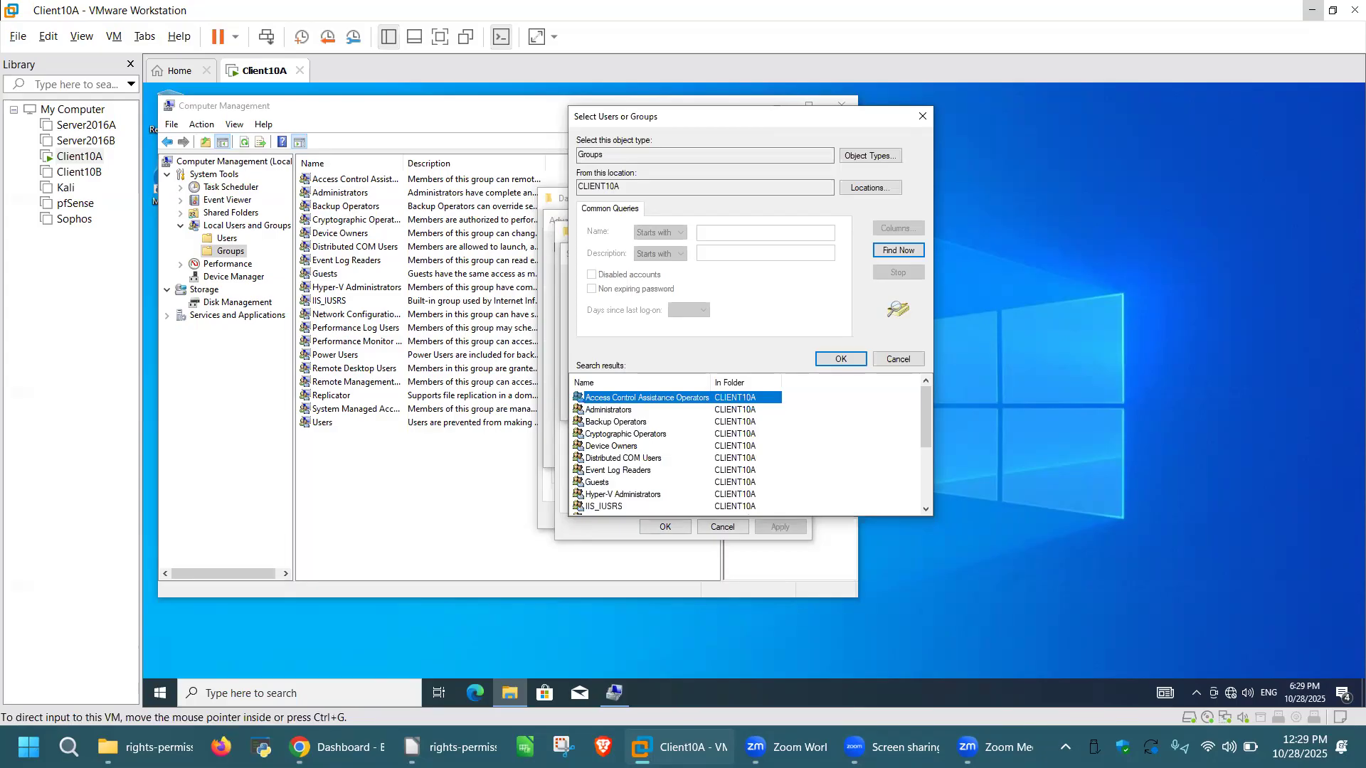
left_click(446, 481)
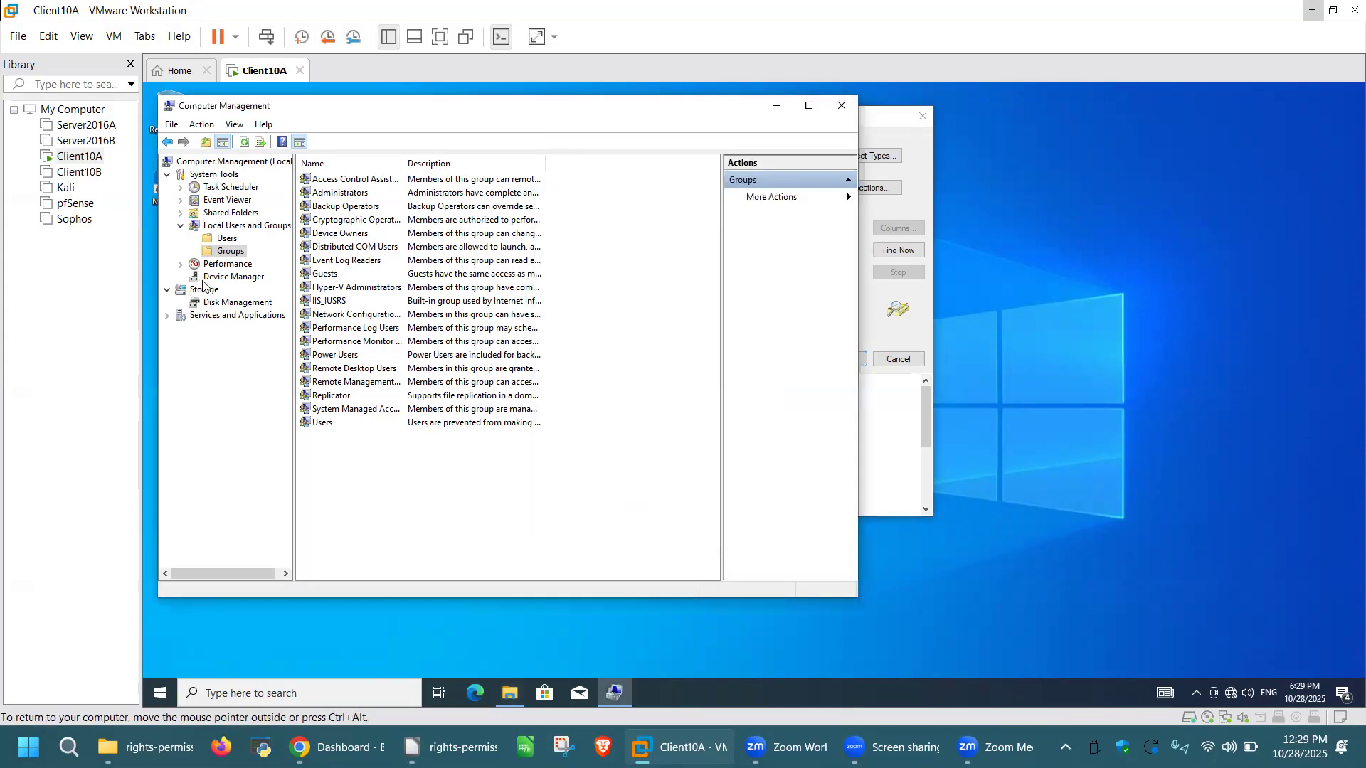
Step: Dismiss the sharing dialogs and Computer Management, returning to Client10A's bare desktop
left_click(227, 239)
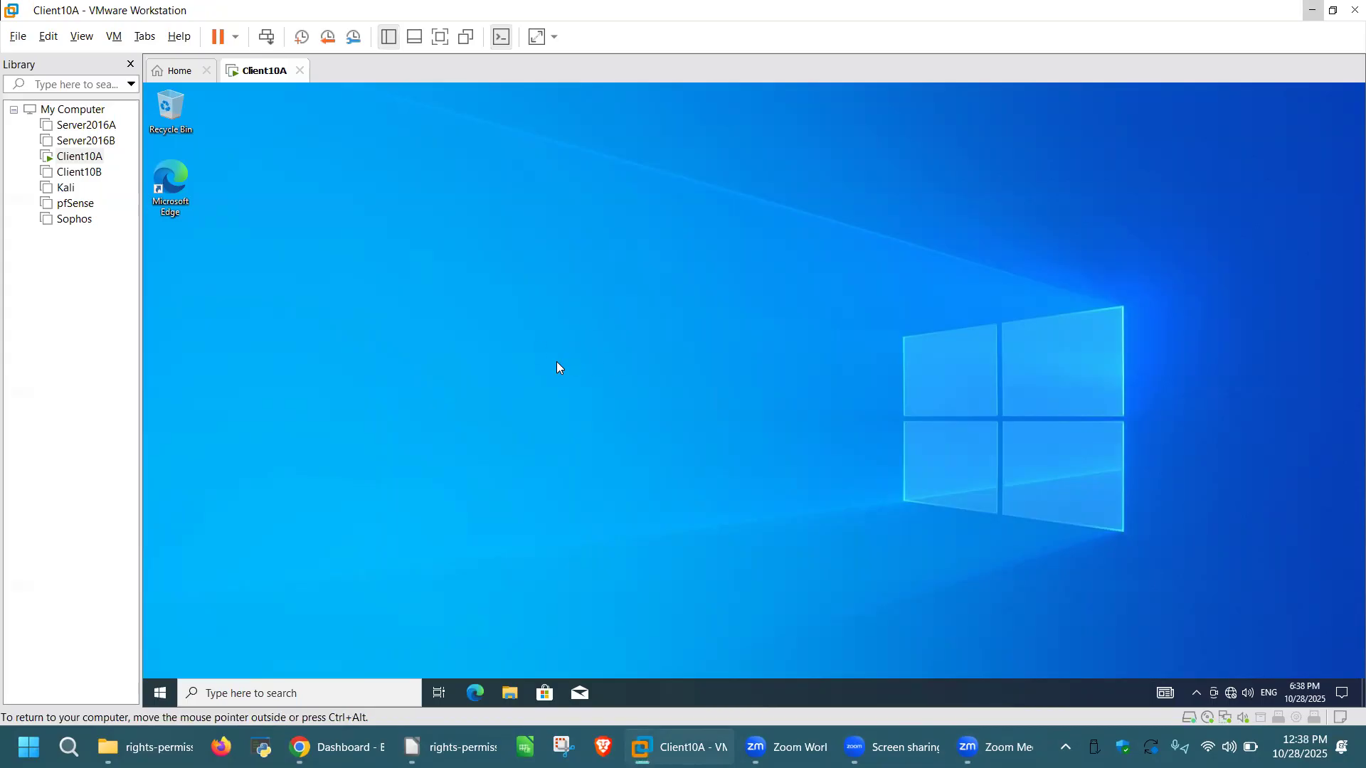
Step: List local accounts with 'net user' in a command prompt, then open Network Connections via ncpa.cpl
key("super+r")
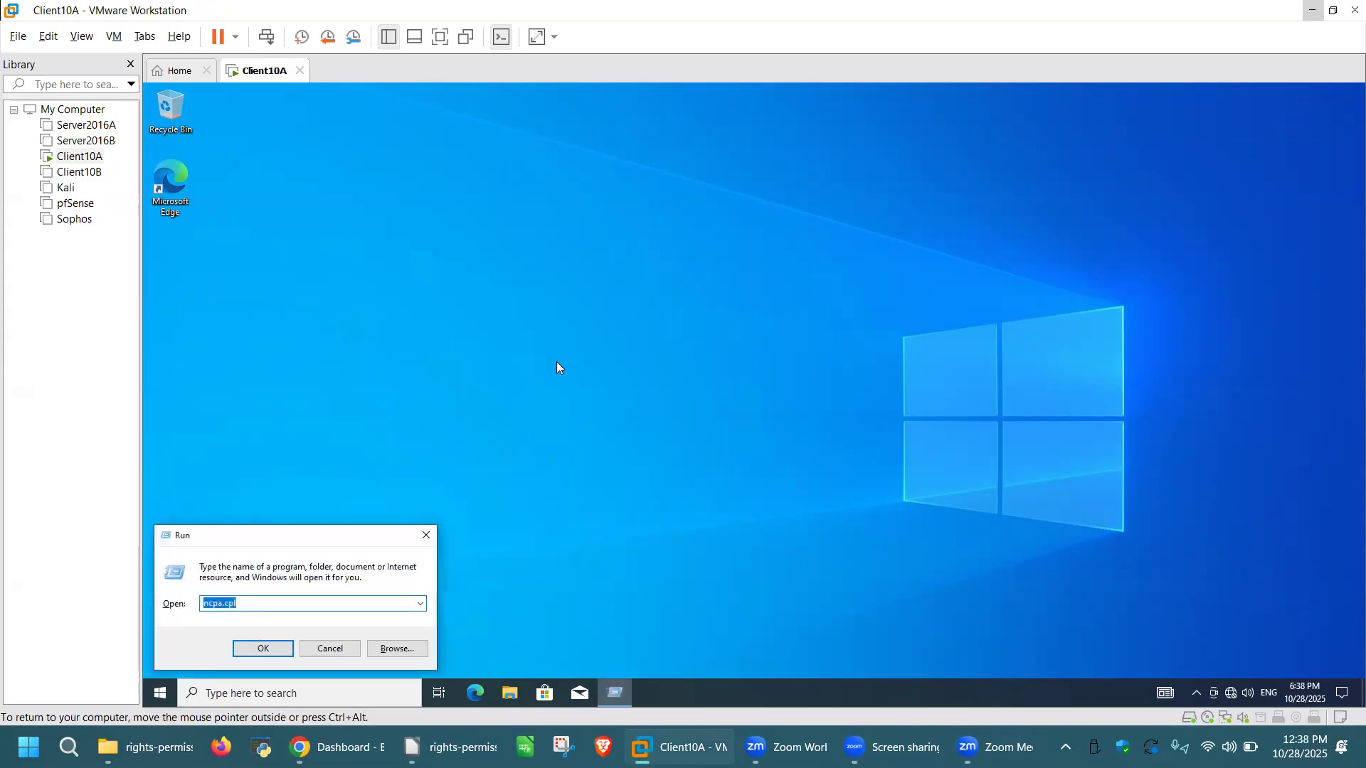
type("cmd")
key("Return")
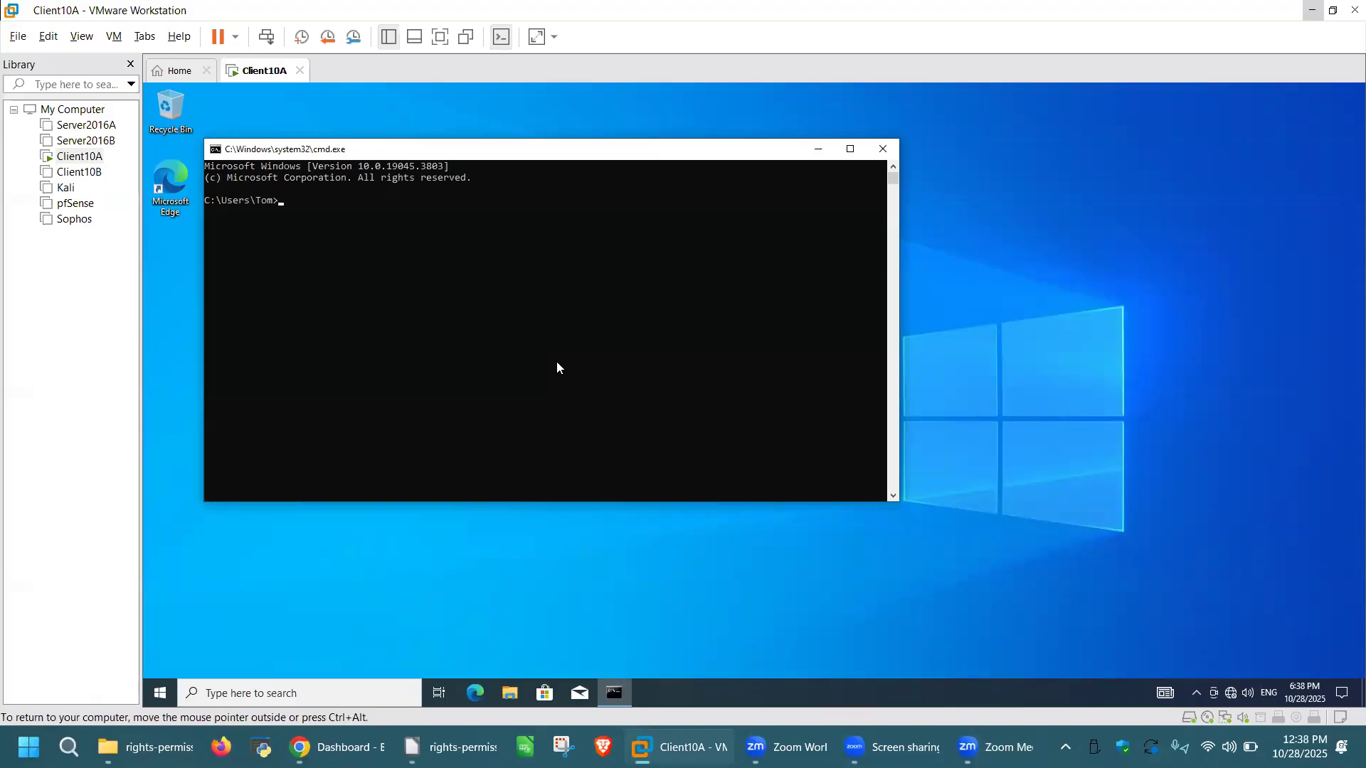
type("net user")
key("Return")
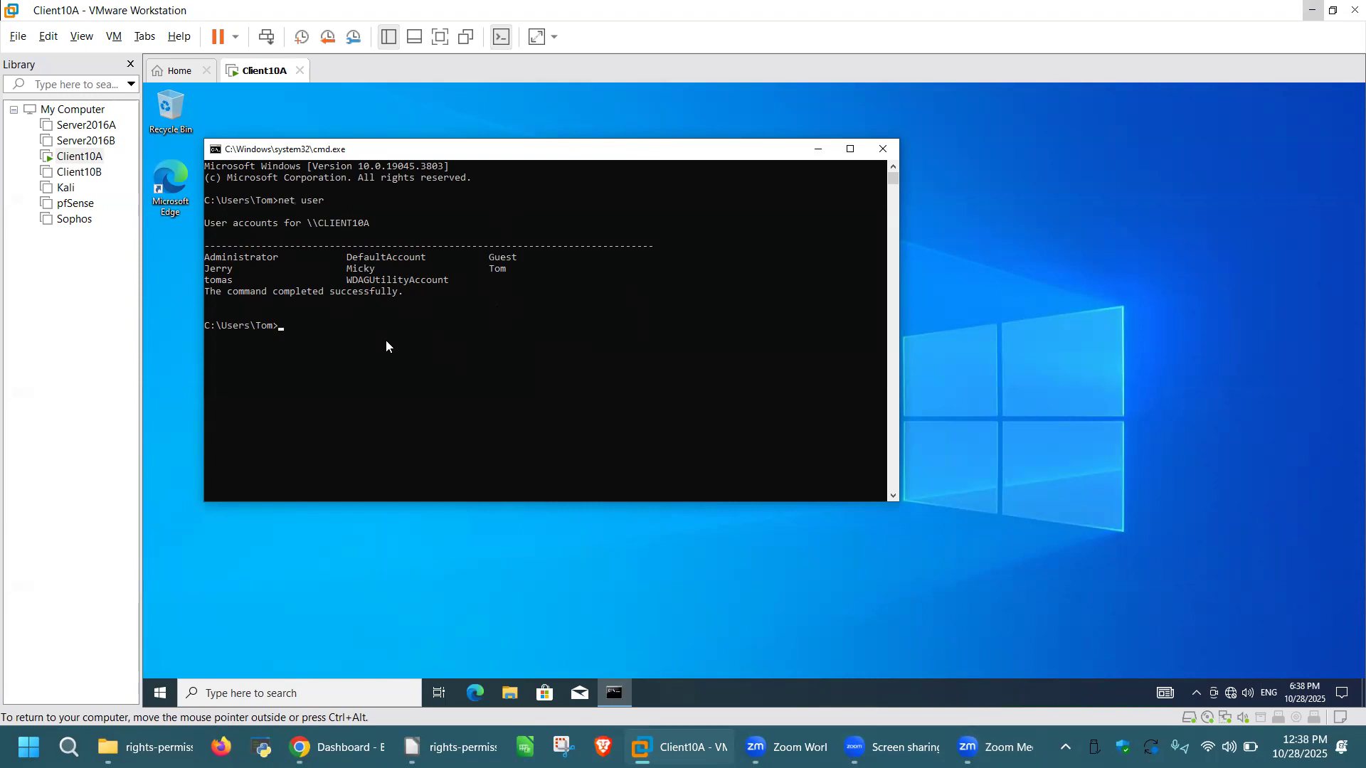
type("ncpa.cpl")
key("Return")
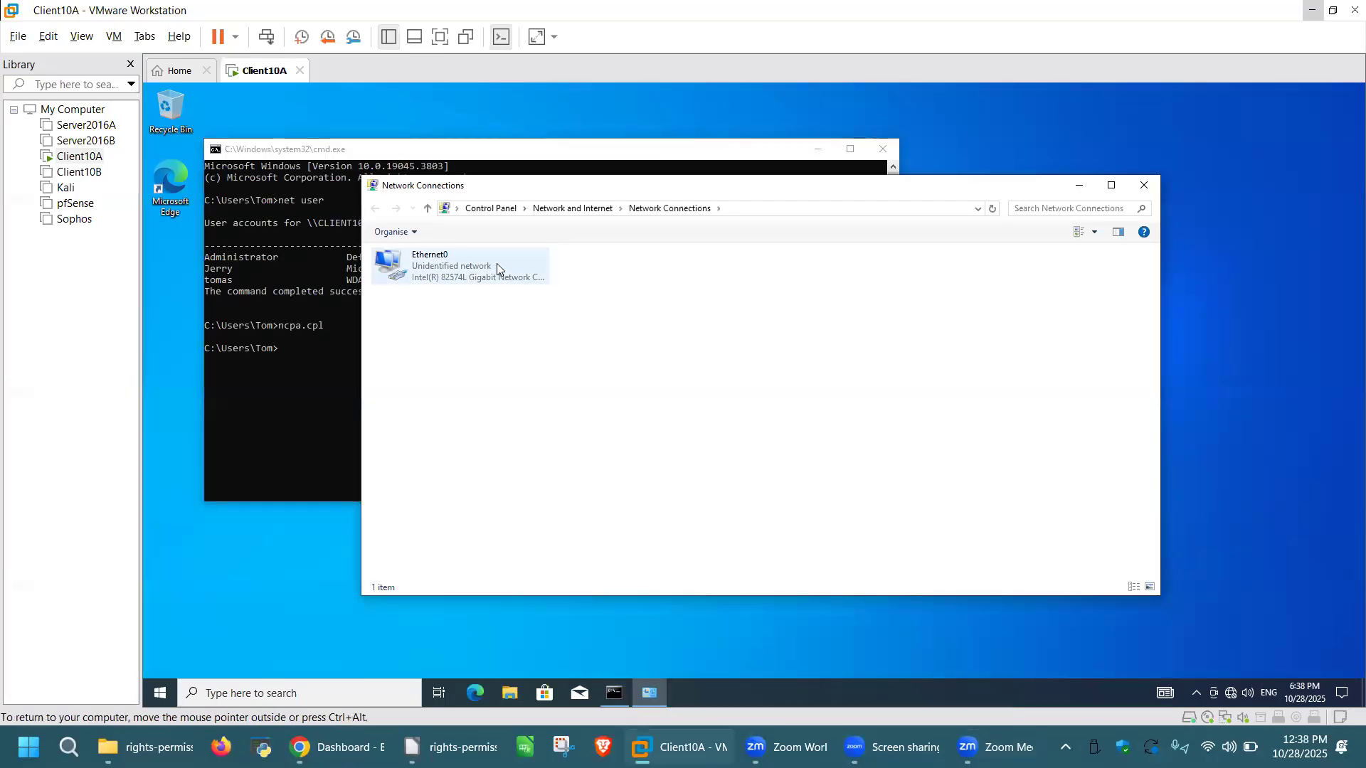
Step: Attempt Ethernet0's adapter properties, back out at the administrator prompt, and release input from the VM
left_click(499, 262)
right_click(502, 260)
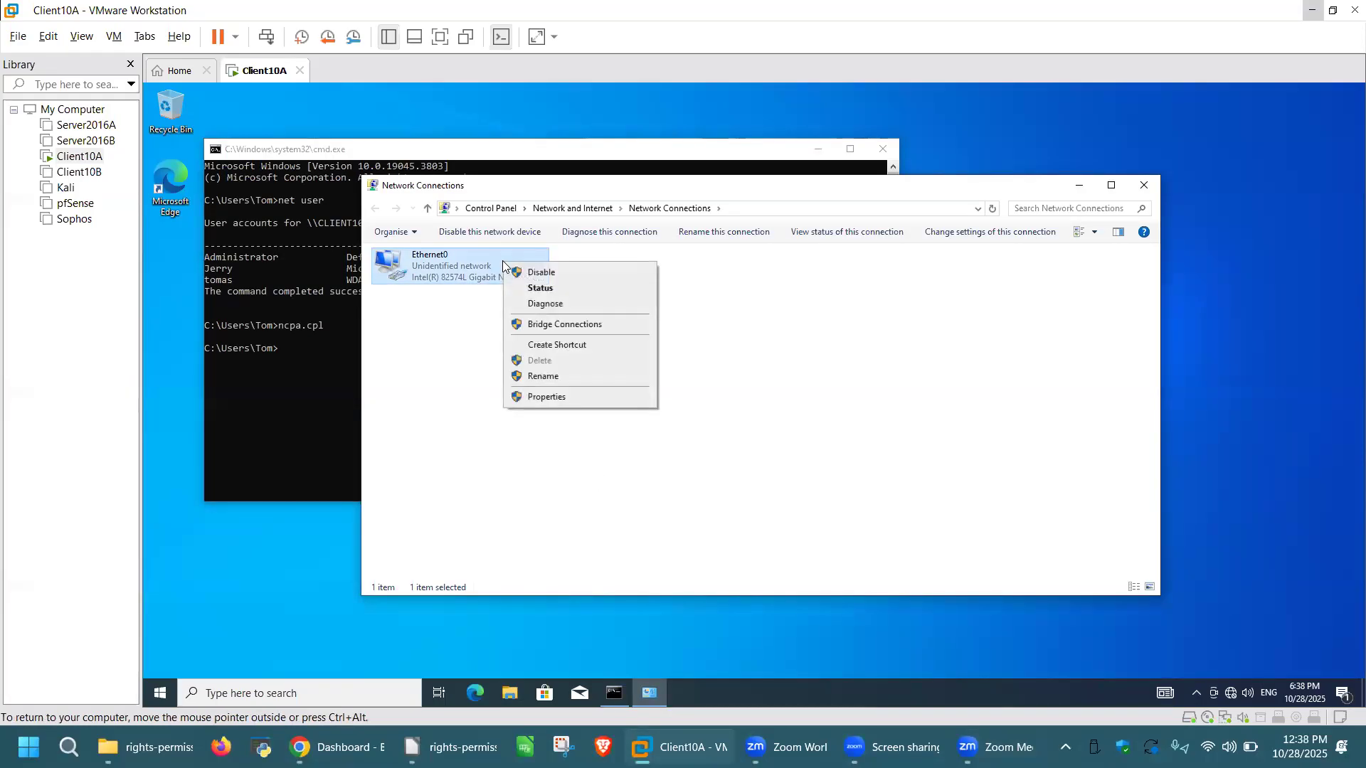
left_click(567, 396)
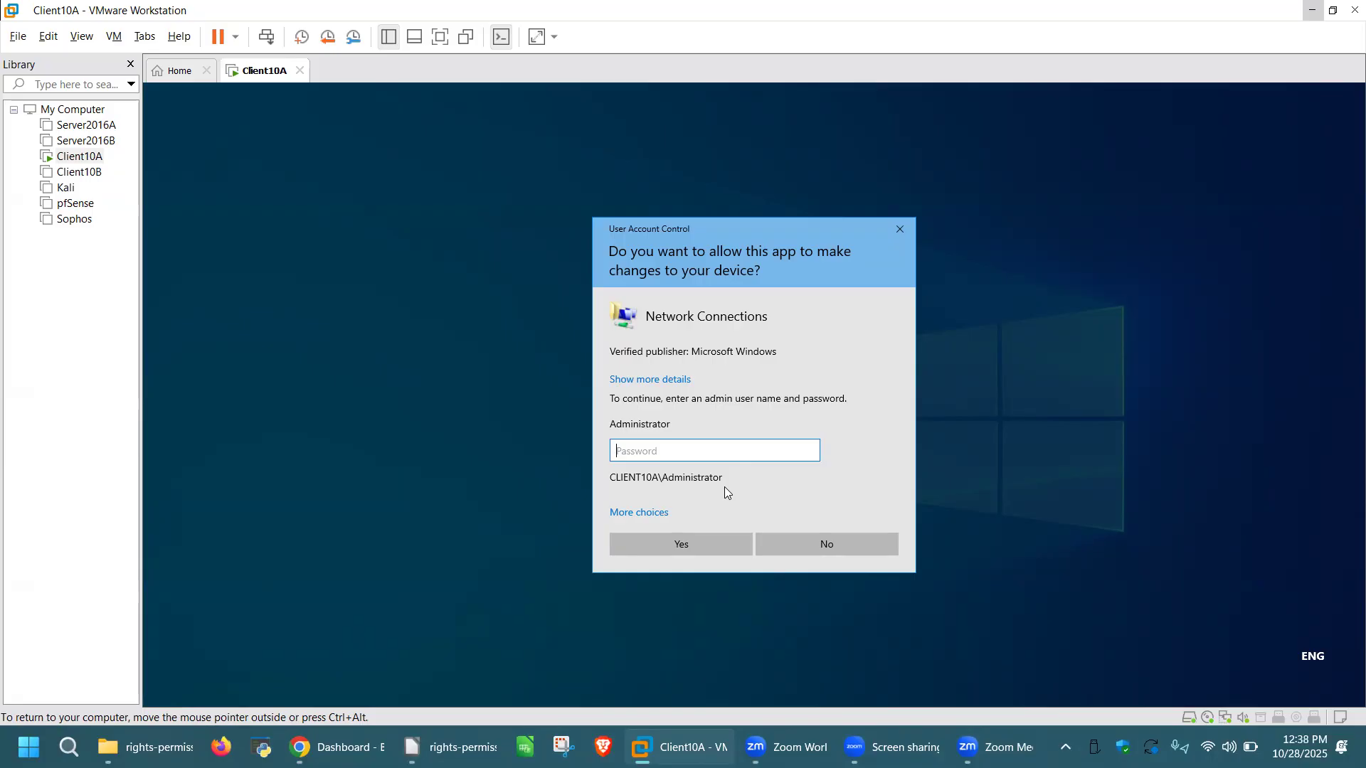
key("ctrl+alt")
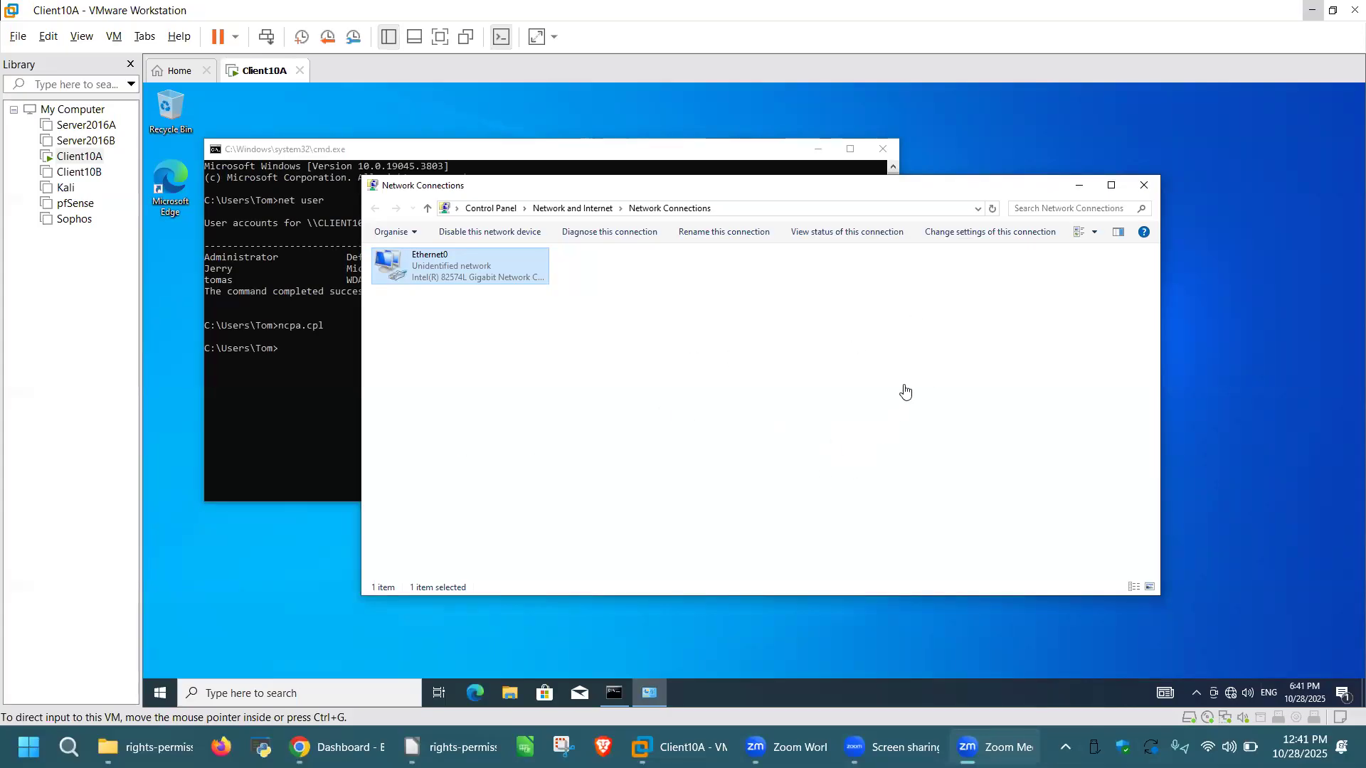
left_click(537, 377)
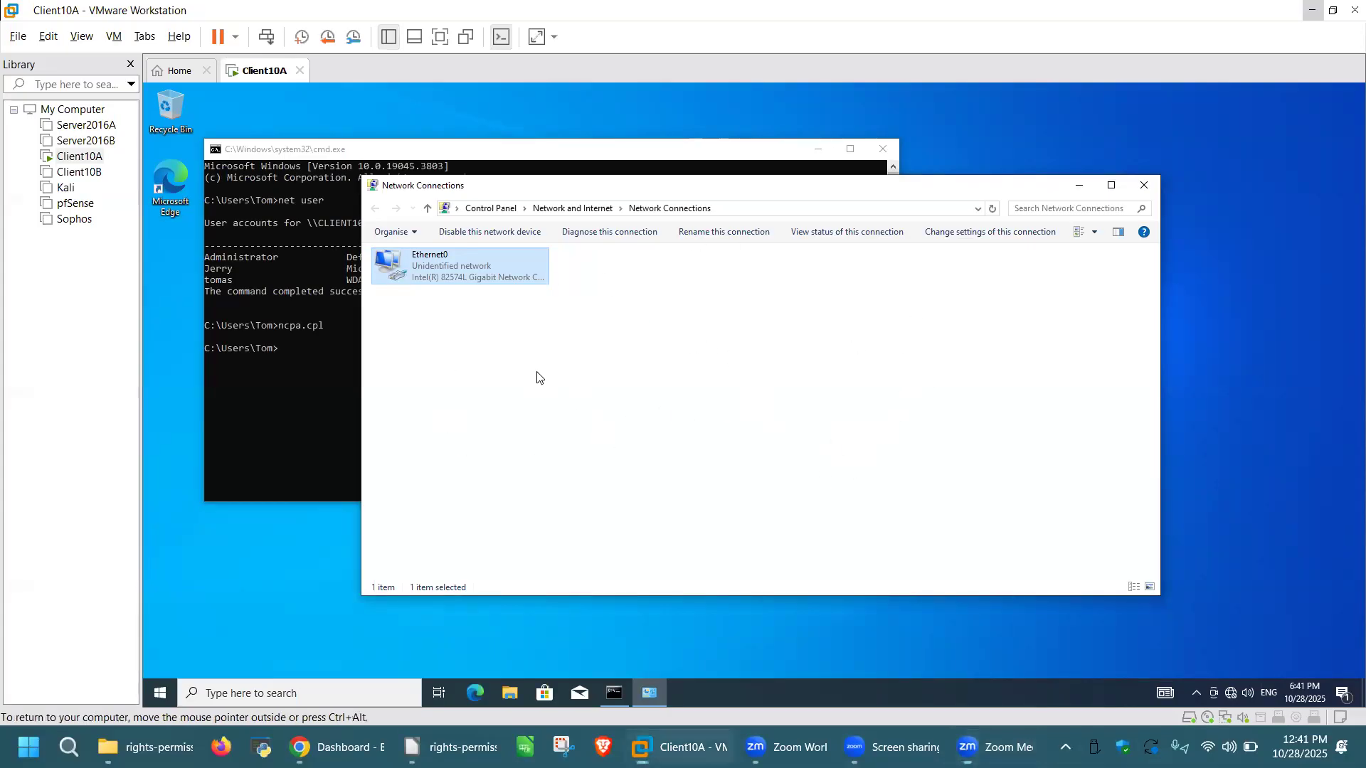
right_click(493, 267)
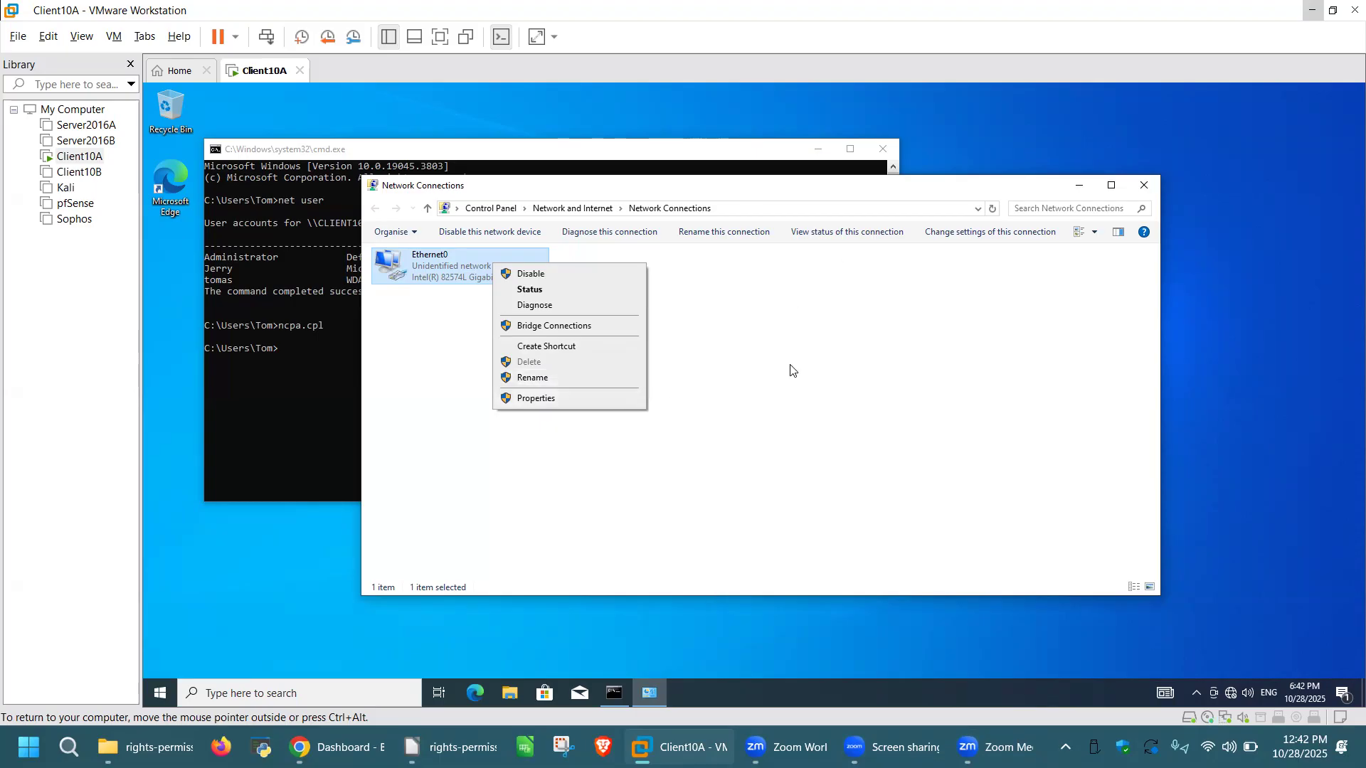
left_click(813, 396)
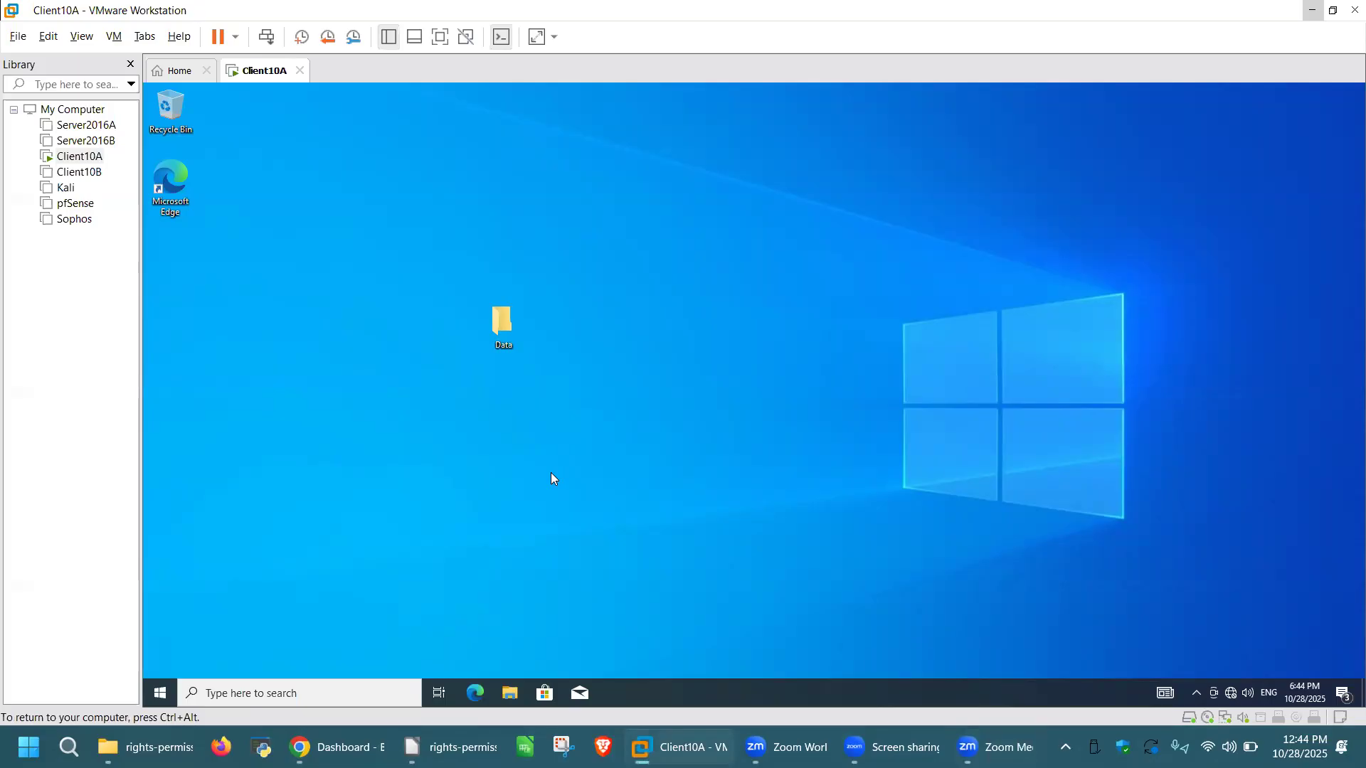
Step: Launch Computer Management maximized, list Local Users and Groups > Groups, and open Network Configuration Operators properties
key("super+r")
key("Return")
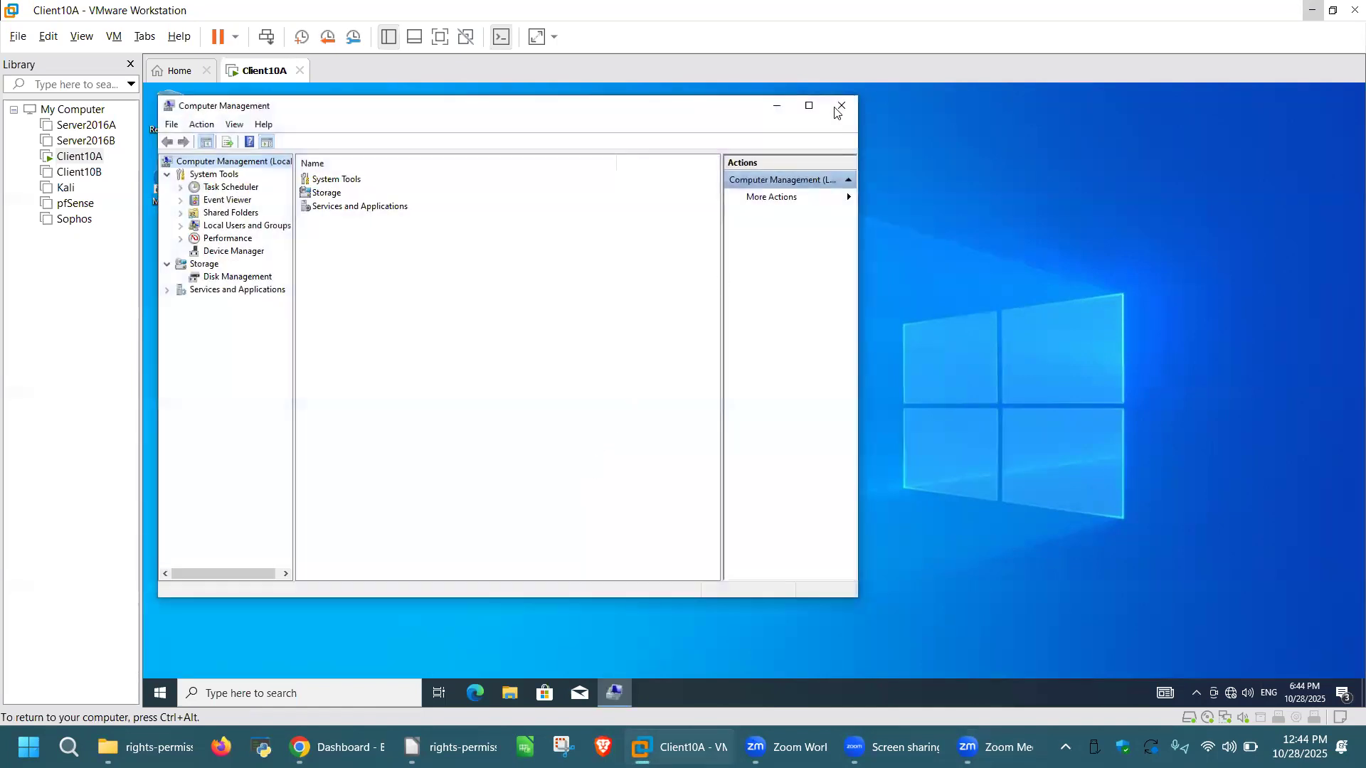
left_click(809, 106)
left_click(165, 209)
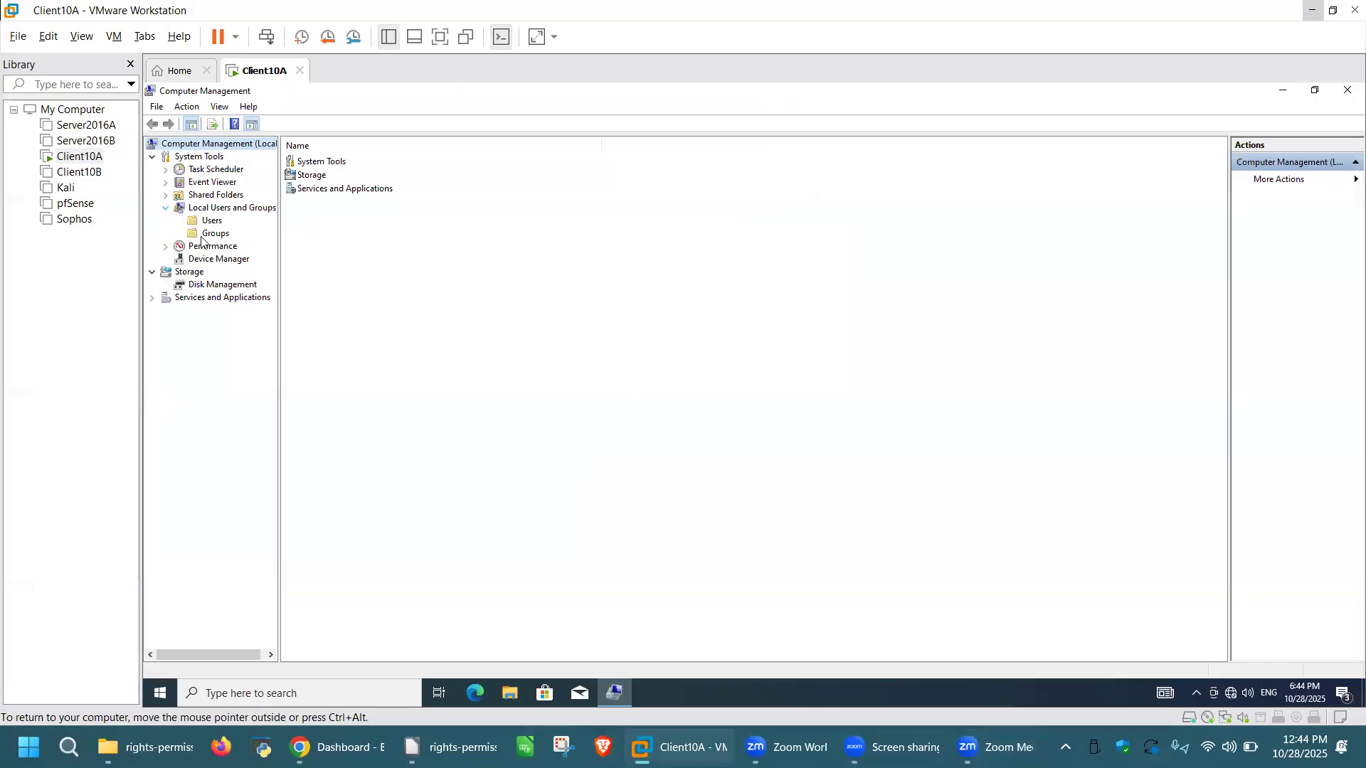
left_click(215, 233)
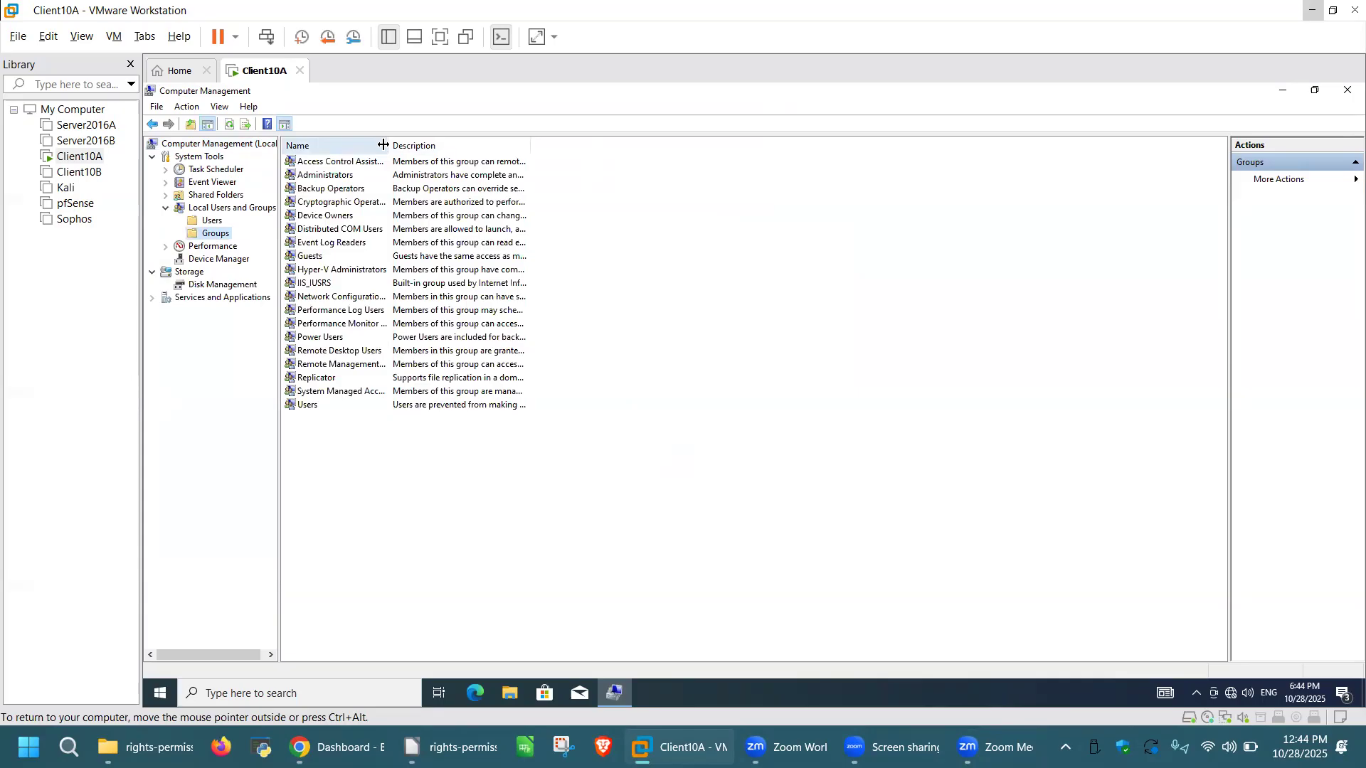
double_click(389, 145)
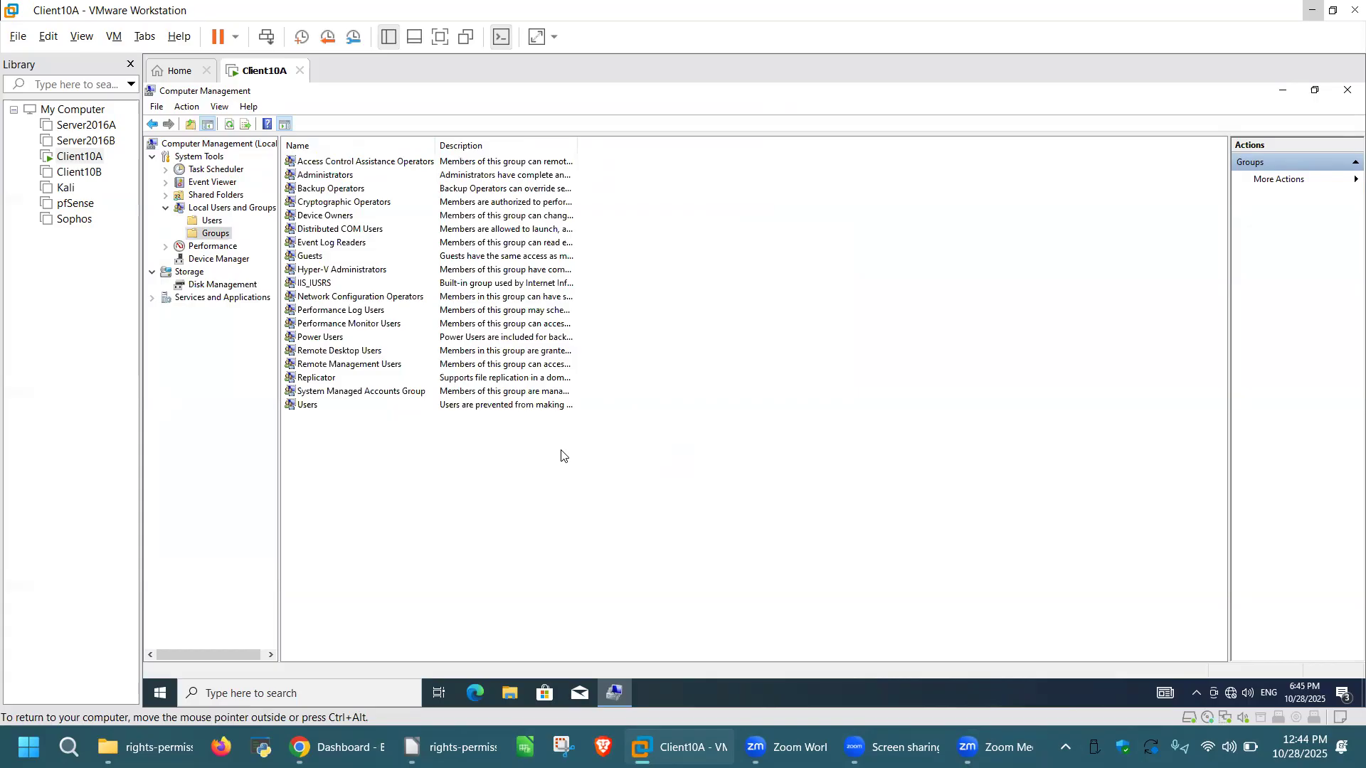
double_click(410, 297)
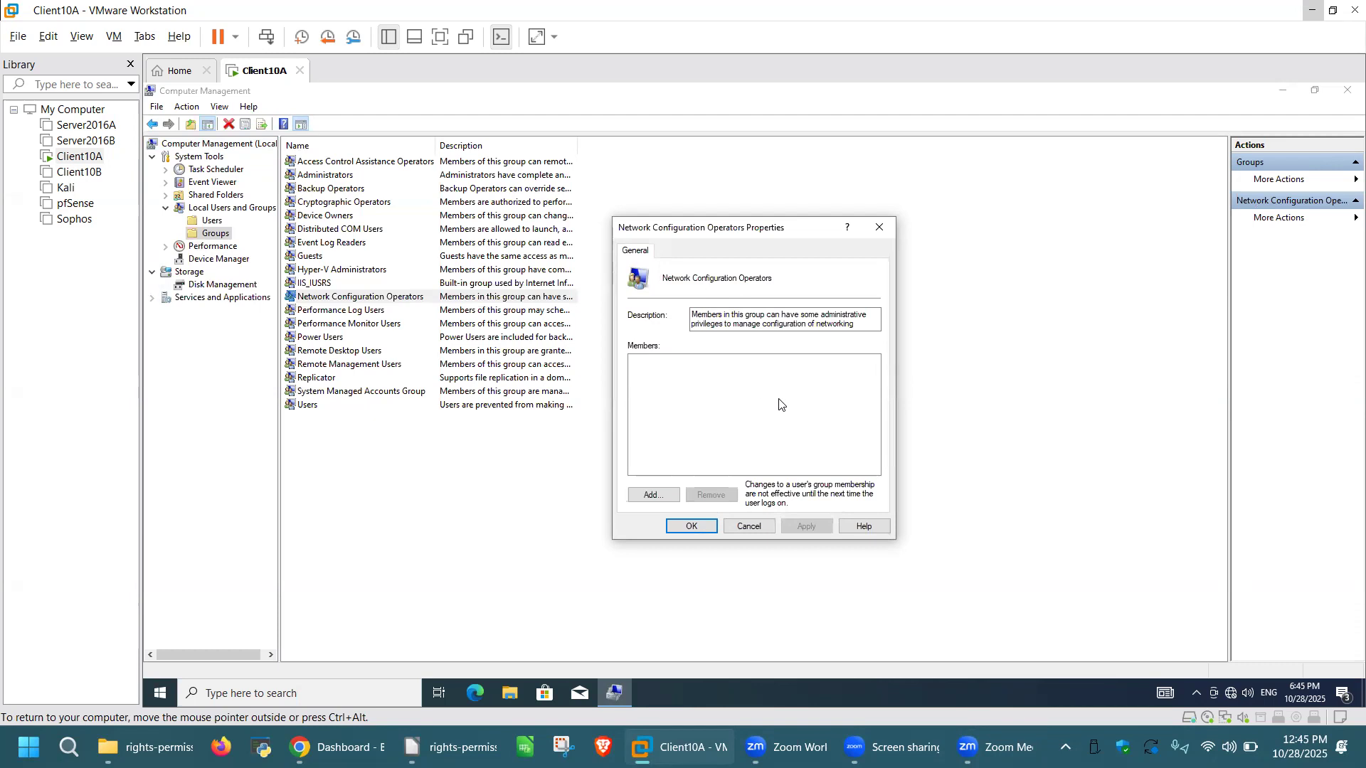
Step: Find Tom via Advanced search, add him to Network Configuration Operators, and apply the membership
left_click(653, 498)
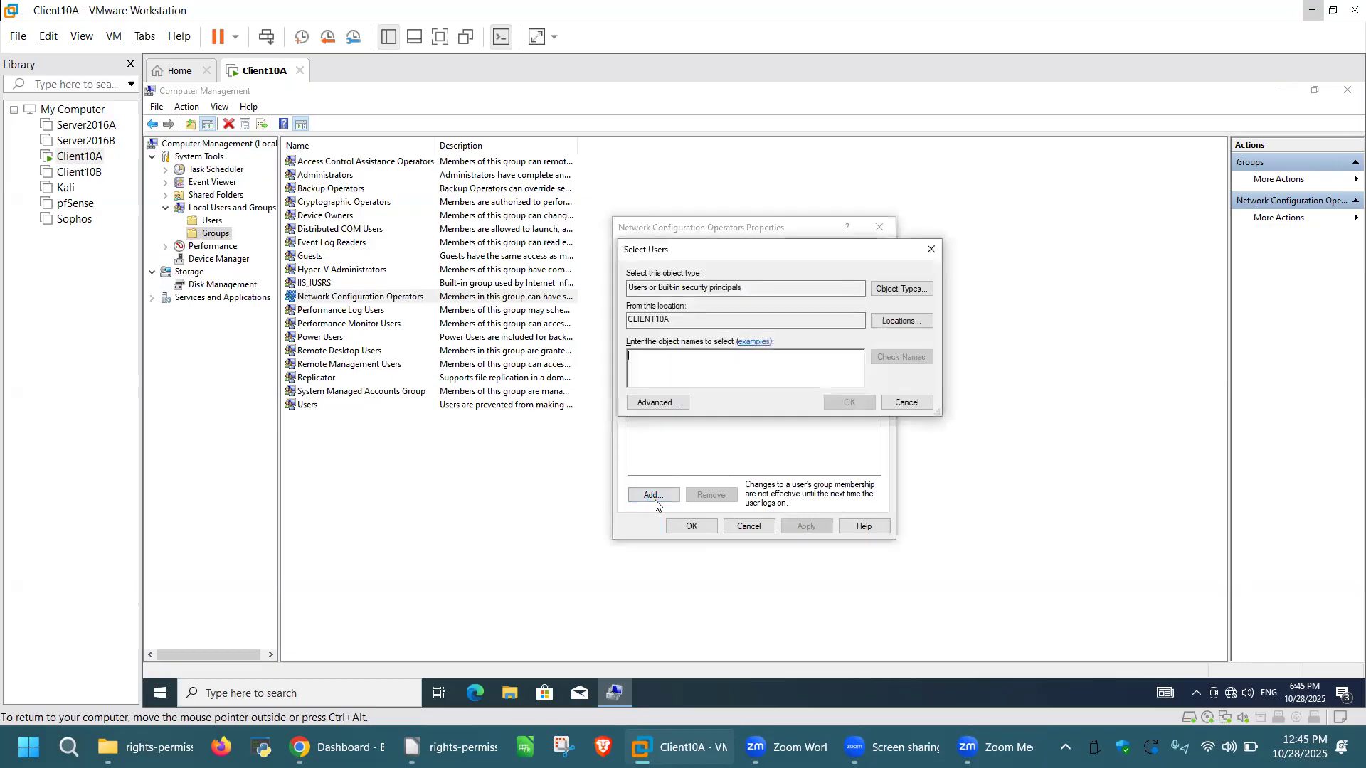
left_click(673, 403)
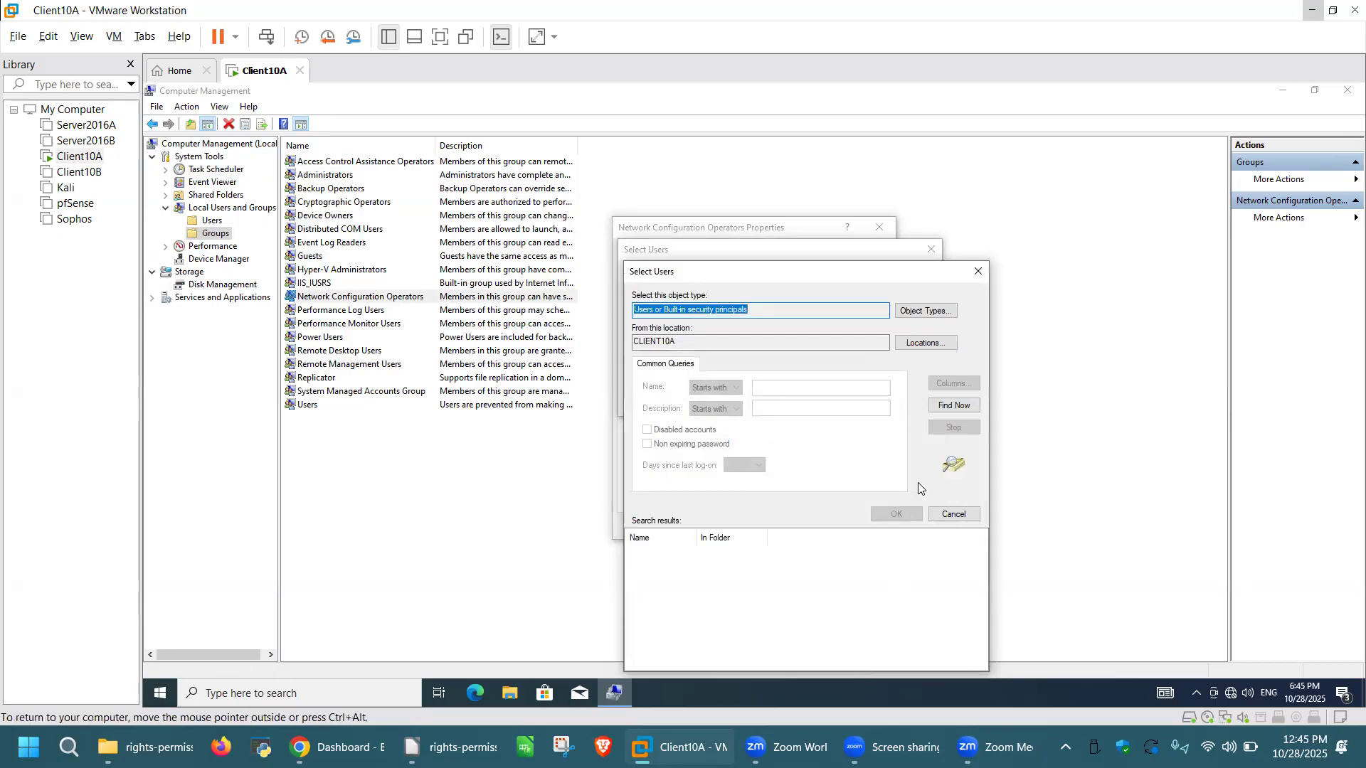
left_click(945, 406)
scroll(783, 589, "down", 6)
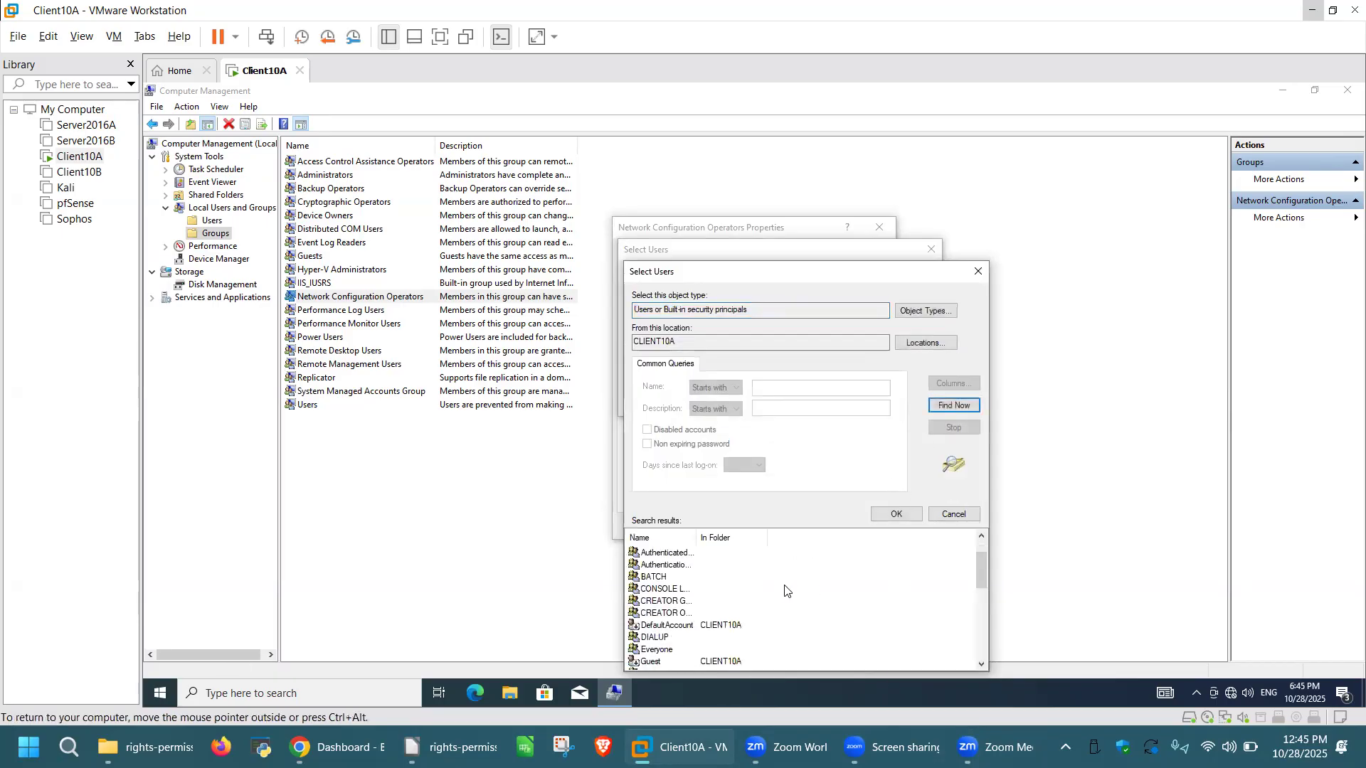
scroll(782, 589, "down", 4)
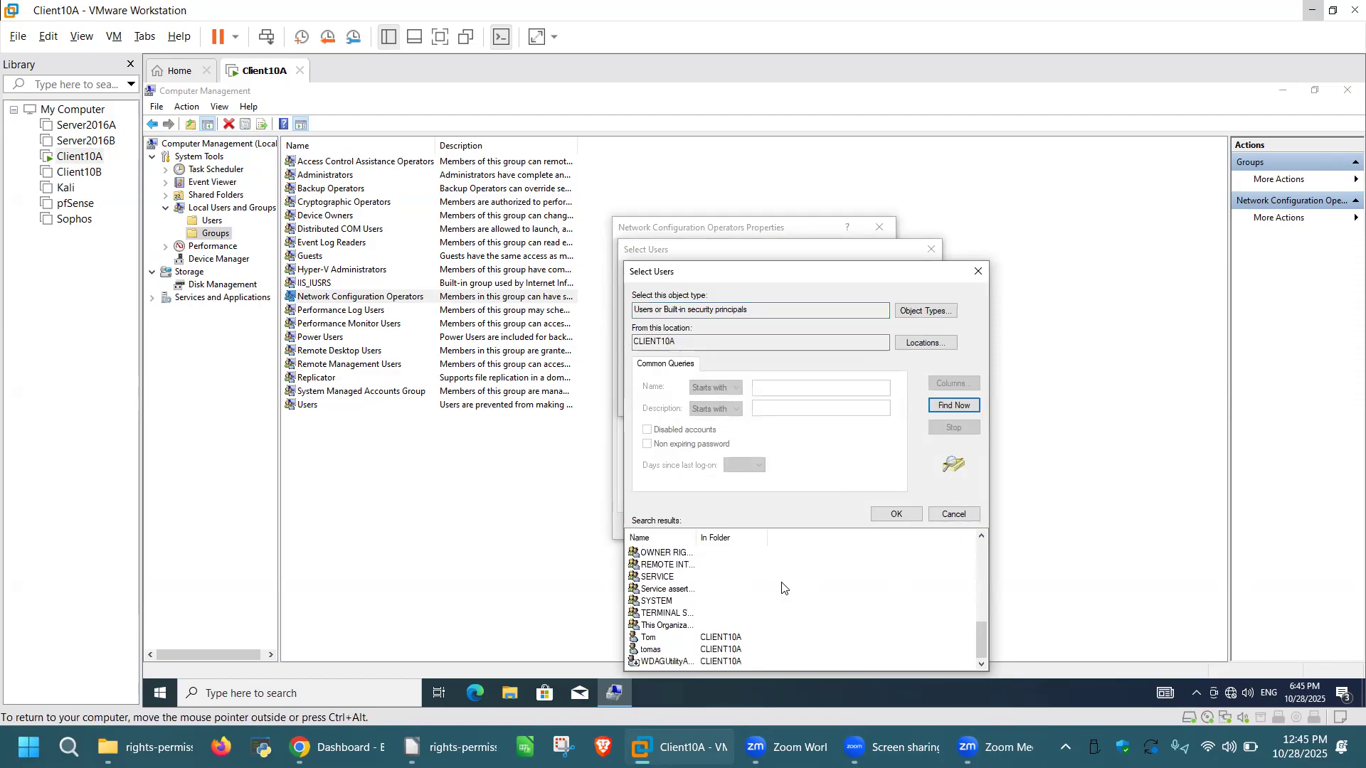
left_click(655, 638)
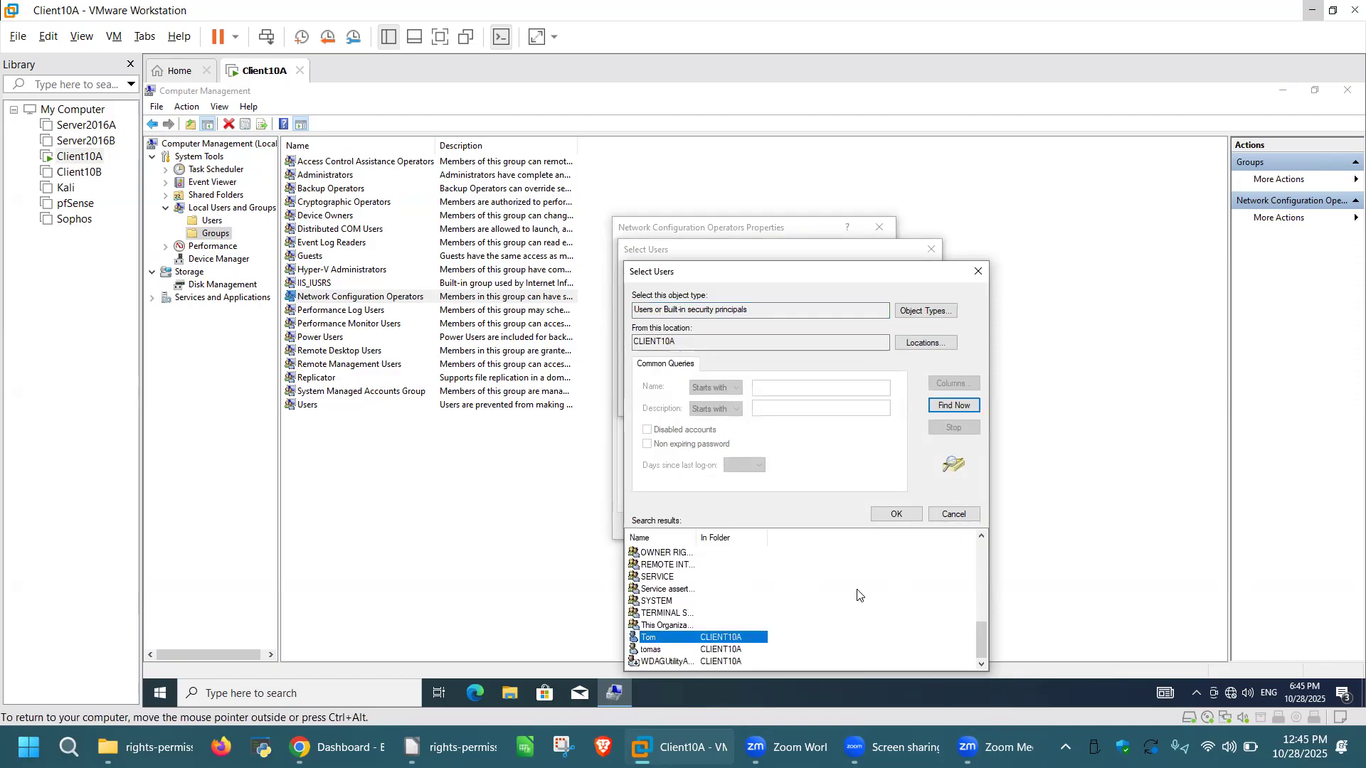
left_click(894, 515)
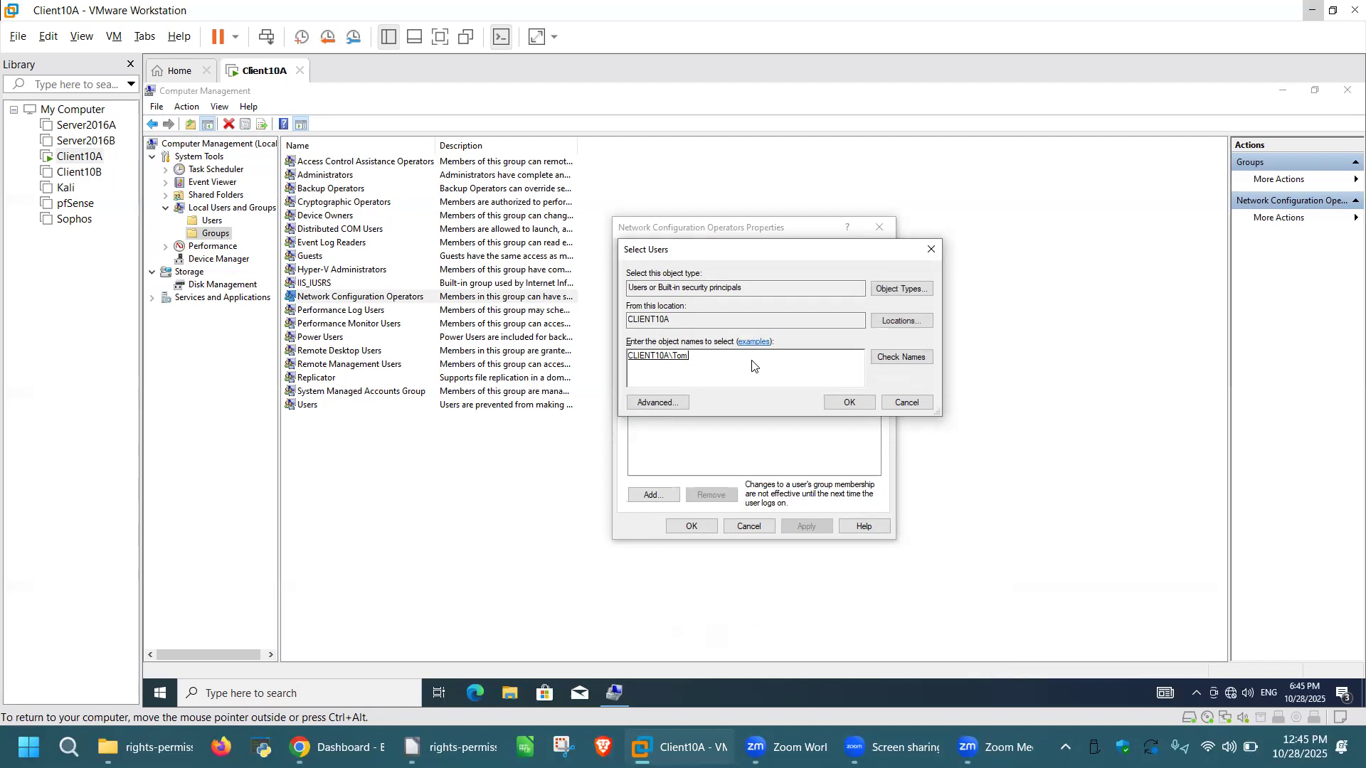
left_click(848, 403)
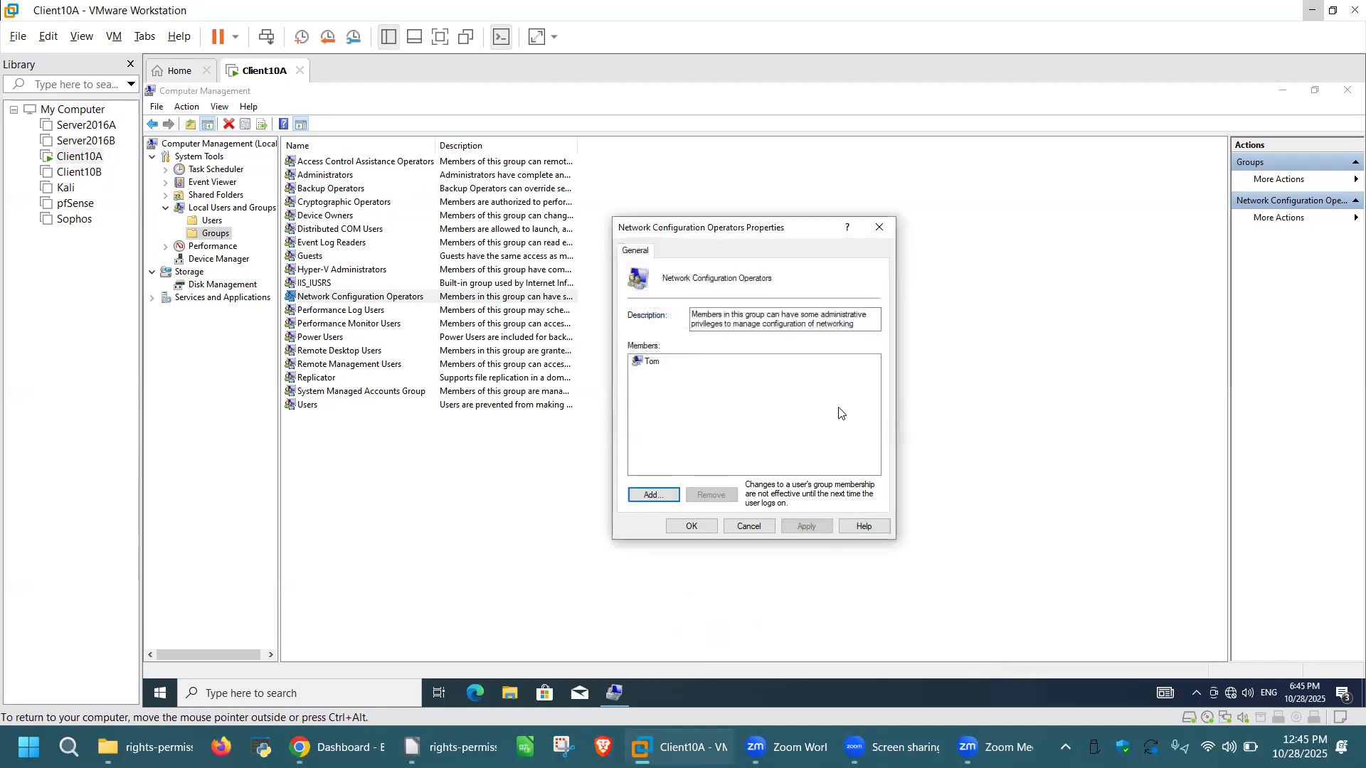
left_click(811, 528)
left_click(694, 527)
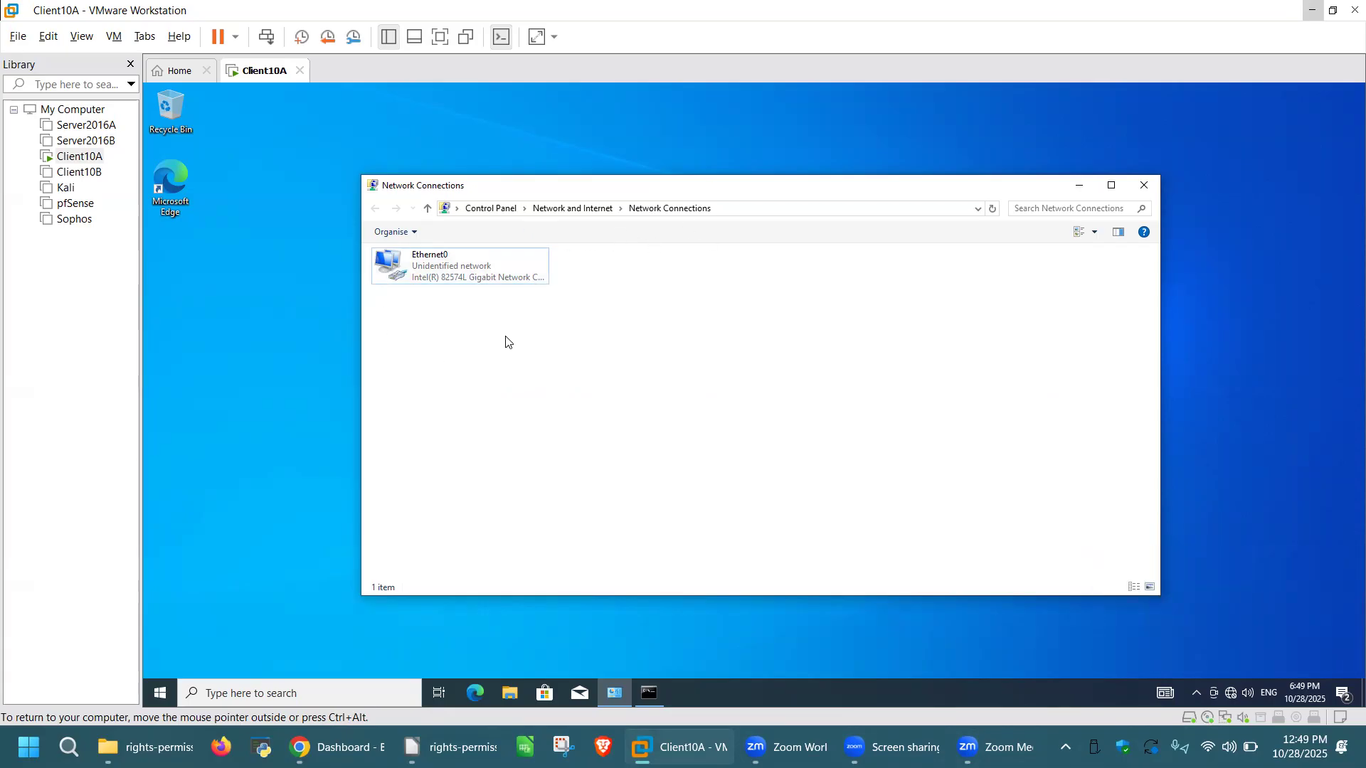
Step: Open Ethernet0's IPv4 properties, approving UAC with Tom's password, confirming static 10.0.0.3 / 255.0.0.0
left_click(491, 269)
right_click(493, 266)
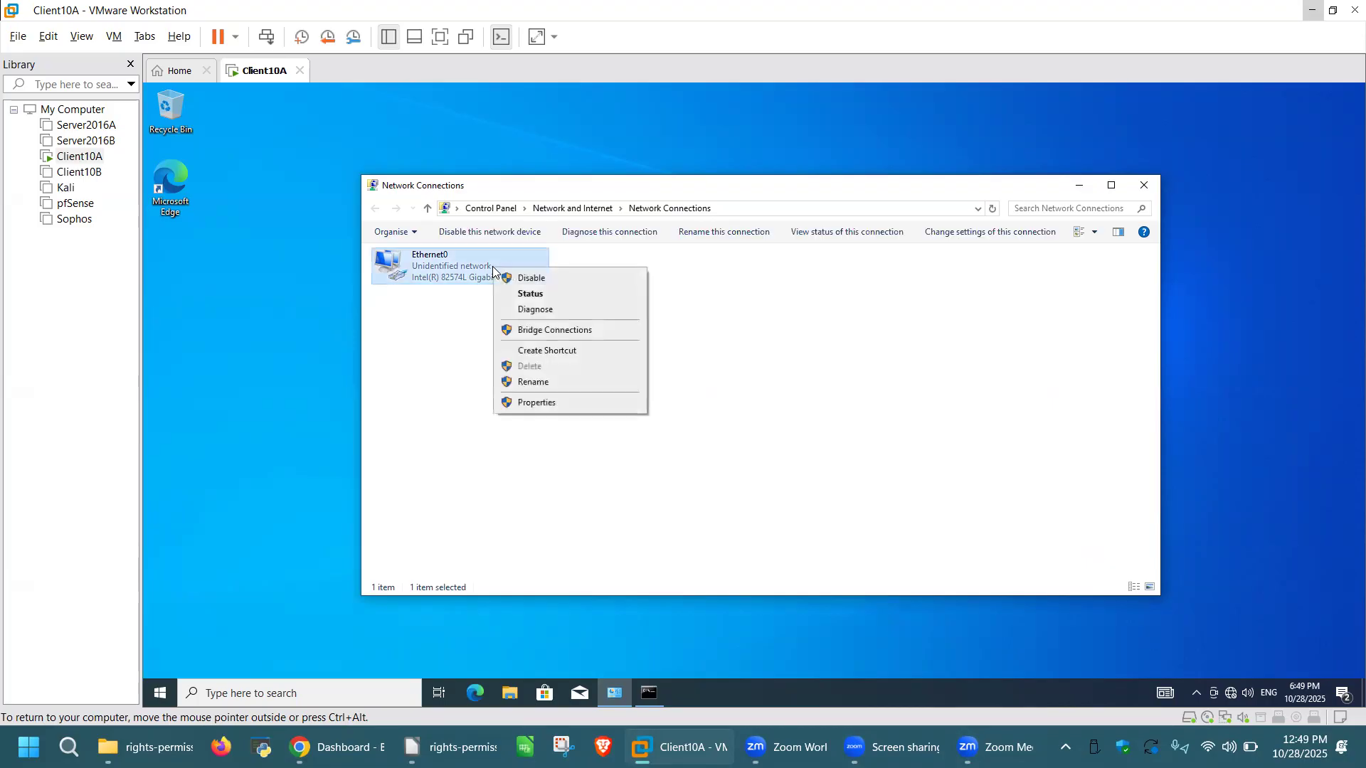
left_click(550, 404)
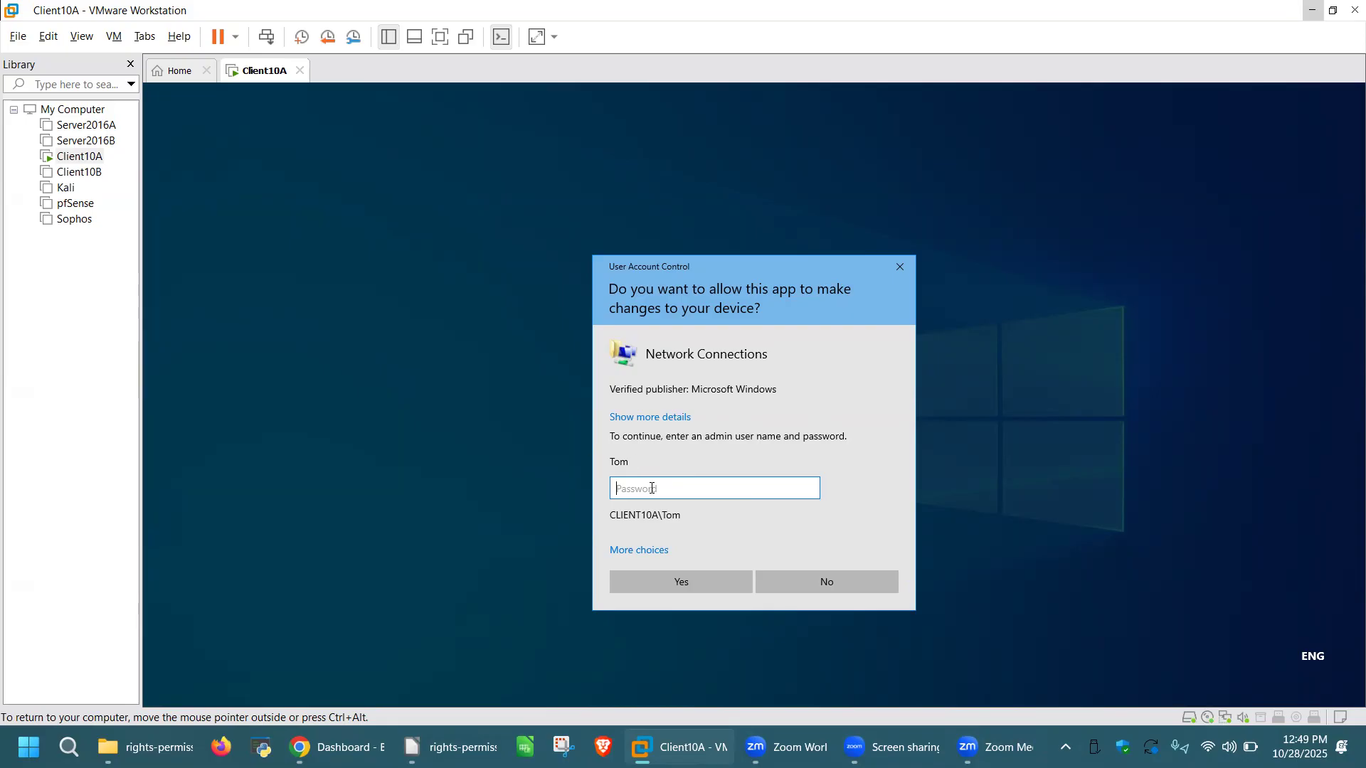
type("•••")
left_click(724, 591)
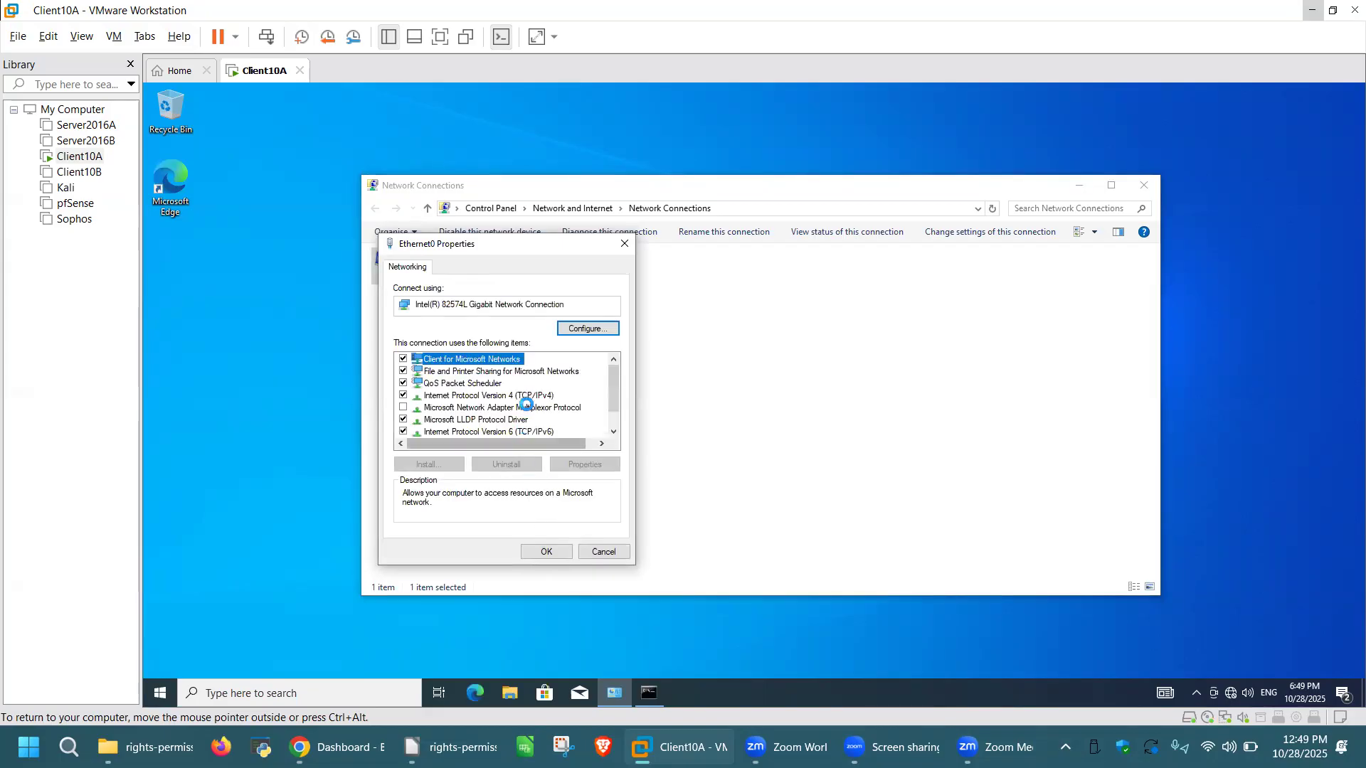
left_click(530, 396)
left_click(585, 465)
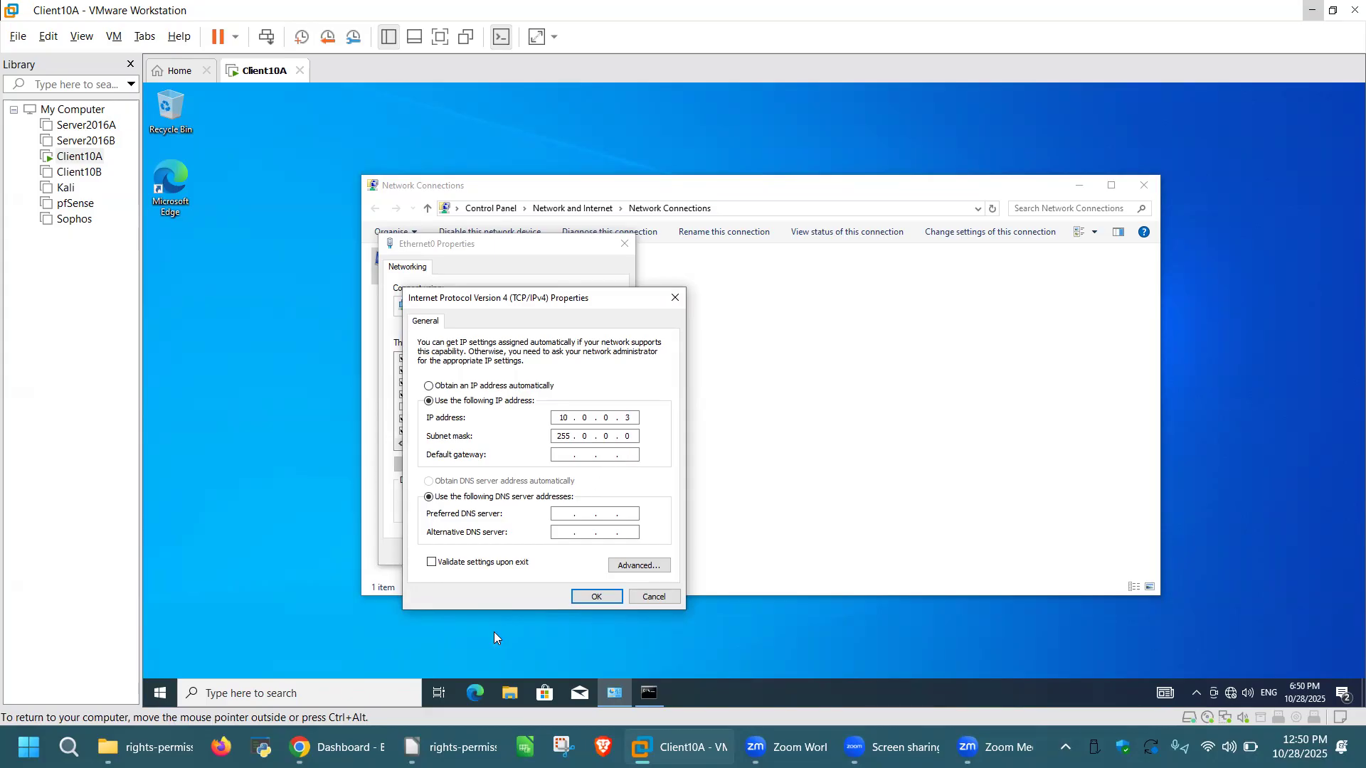
left_click(661, 692)
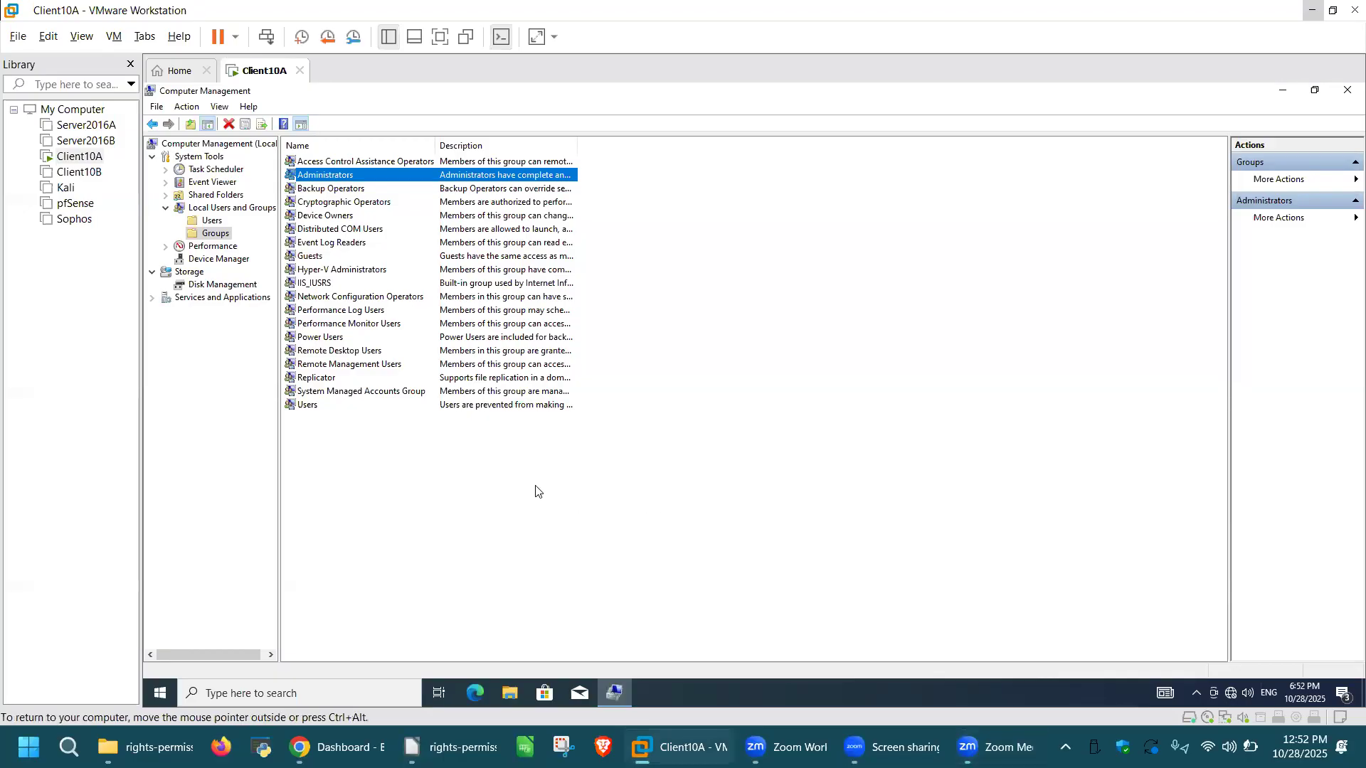
Step: Find Jerry via Advanced > Find Now and add him to the Administrators group, saving the properties
left_click(486, 494)
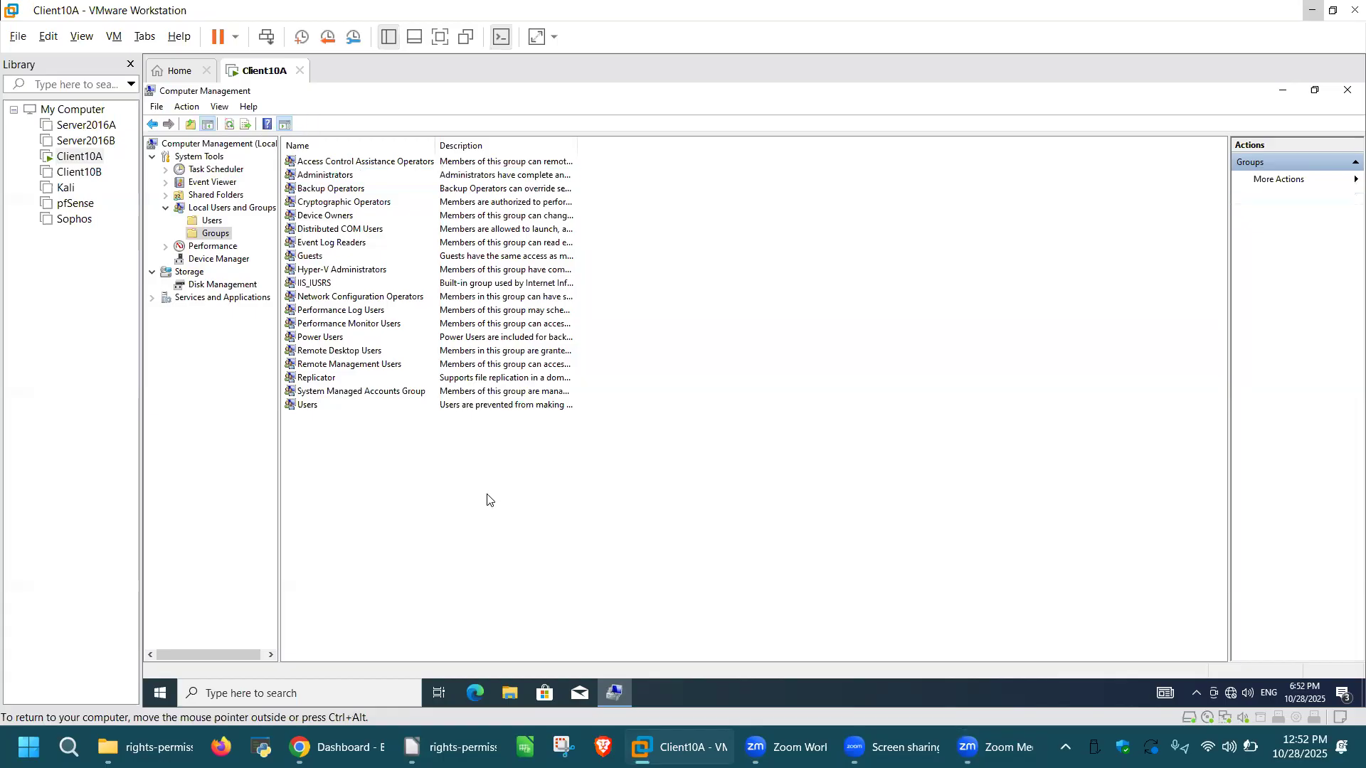
left_click(366, 178)
left_click(368, 178)
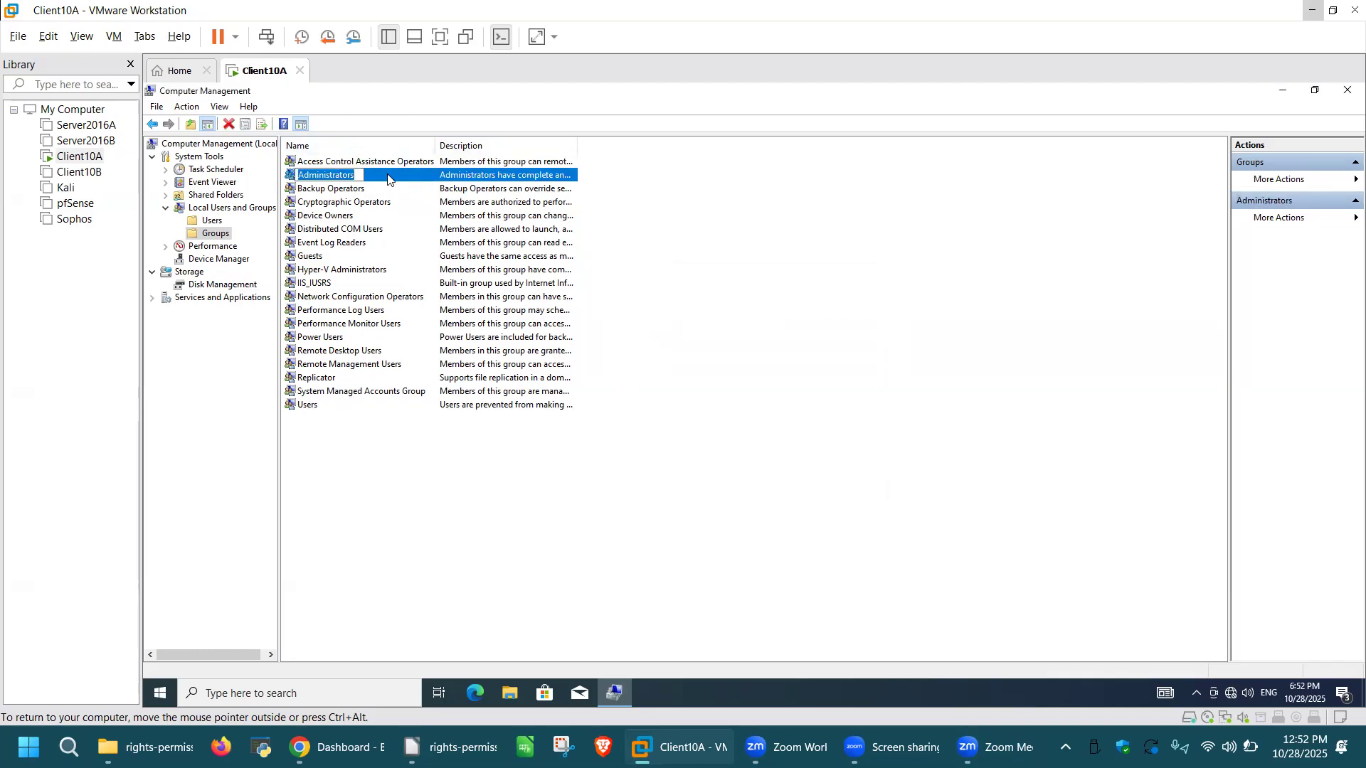
double_click(388, 178)
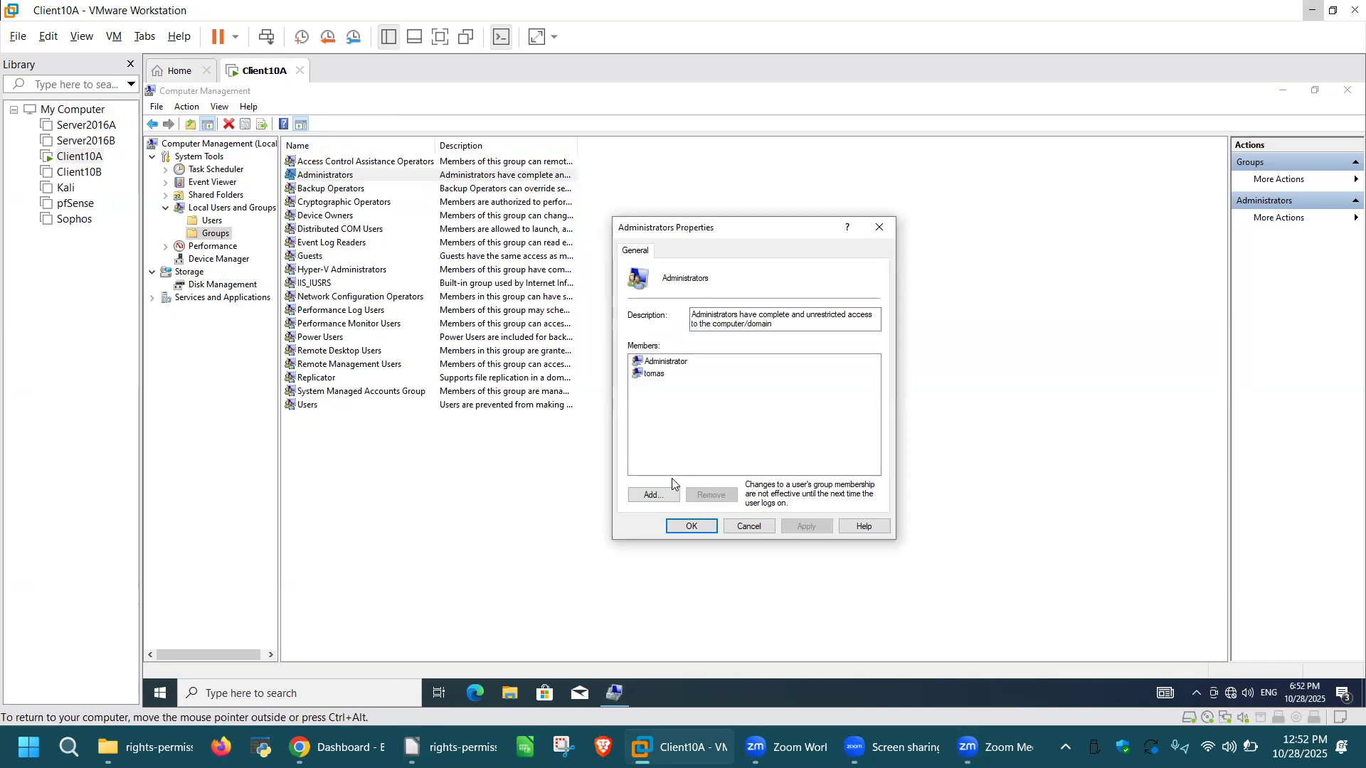
left_click(661, 495)
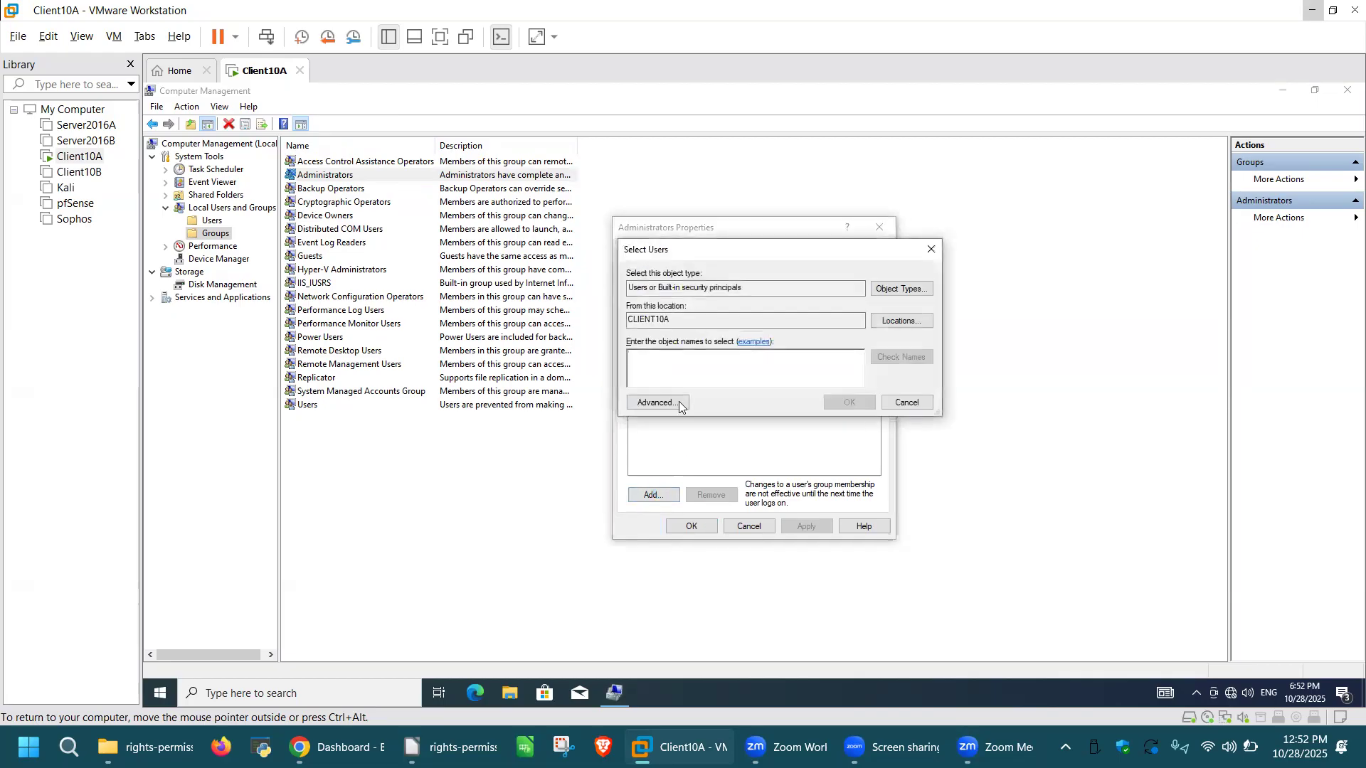
left_click(658, 403)
left_click(953, 405)
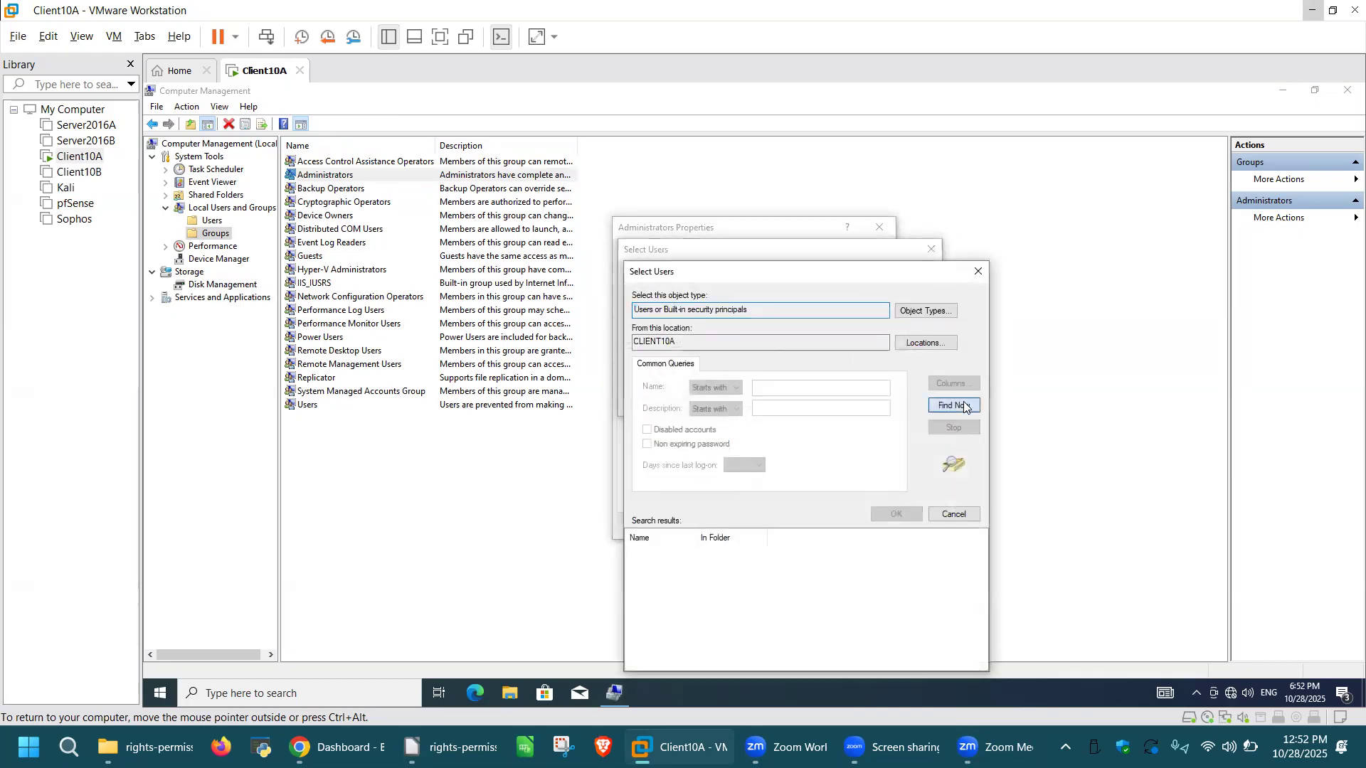
scroll(743, 569, "down", 3)
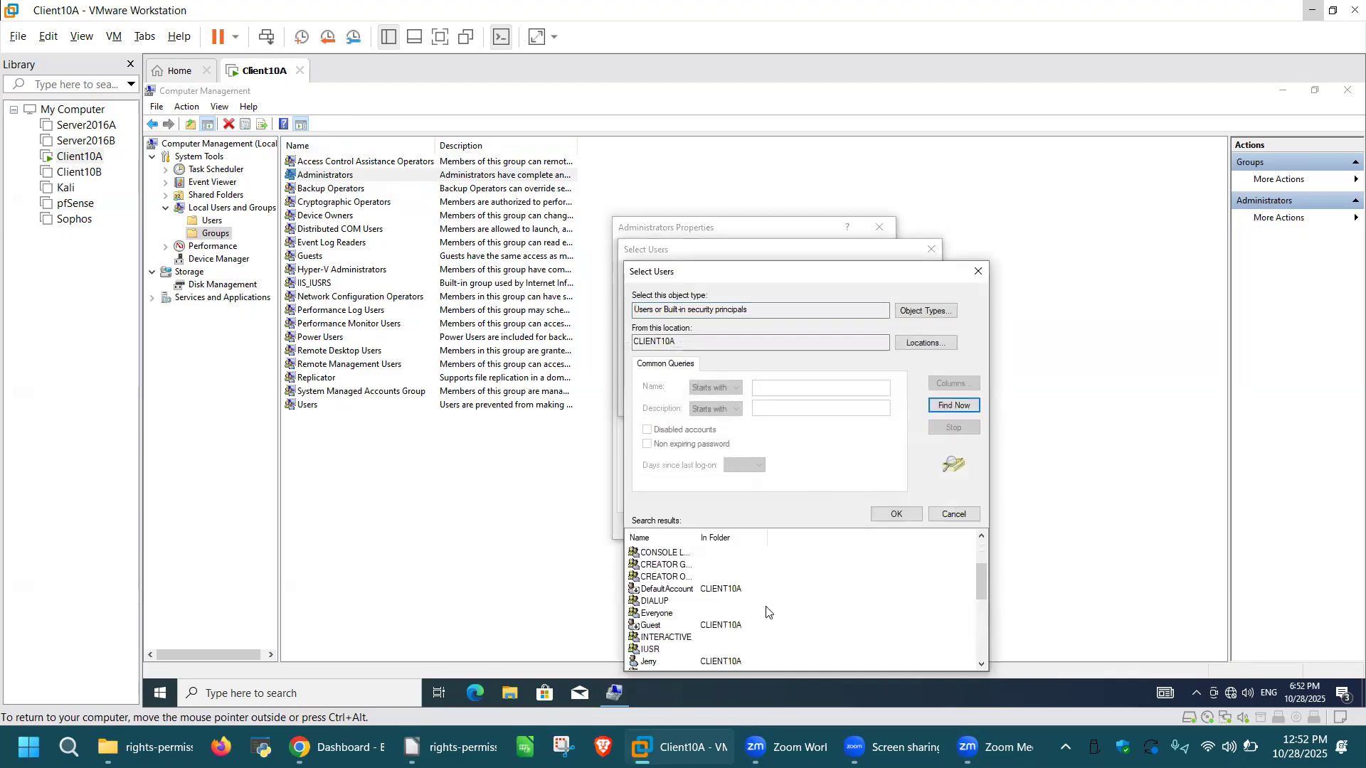
left_click(672, 626)
left_click(896, 514)
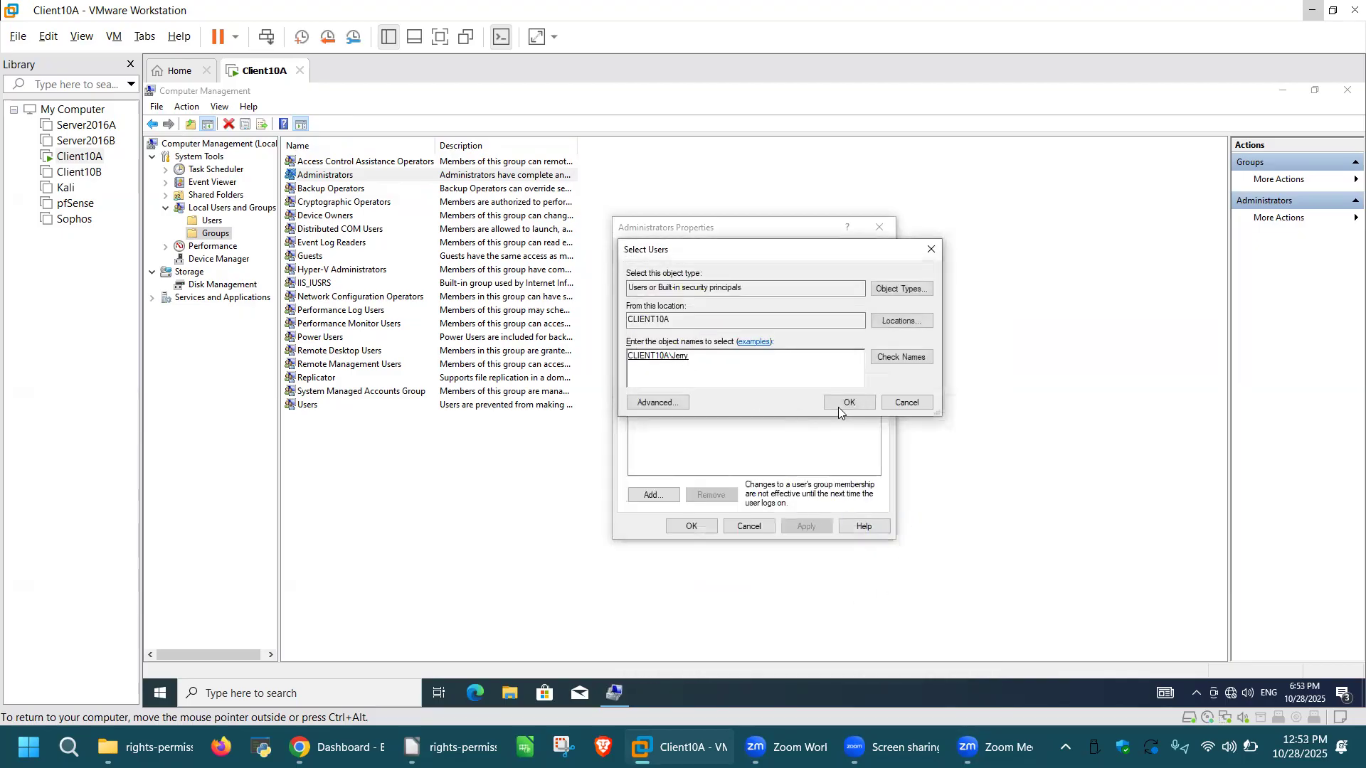
left_click(849, 402)
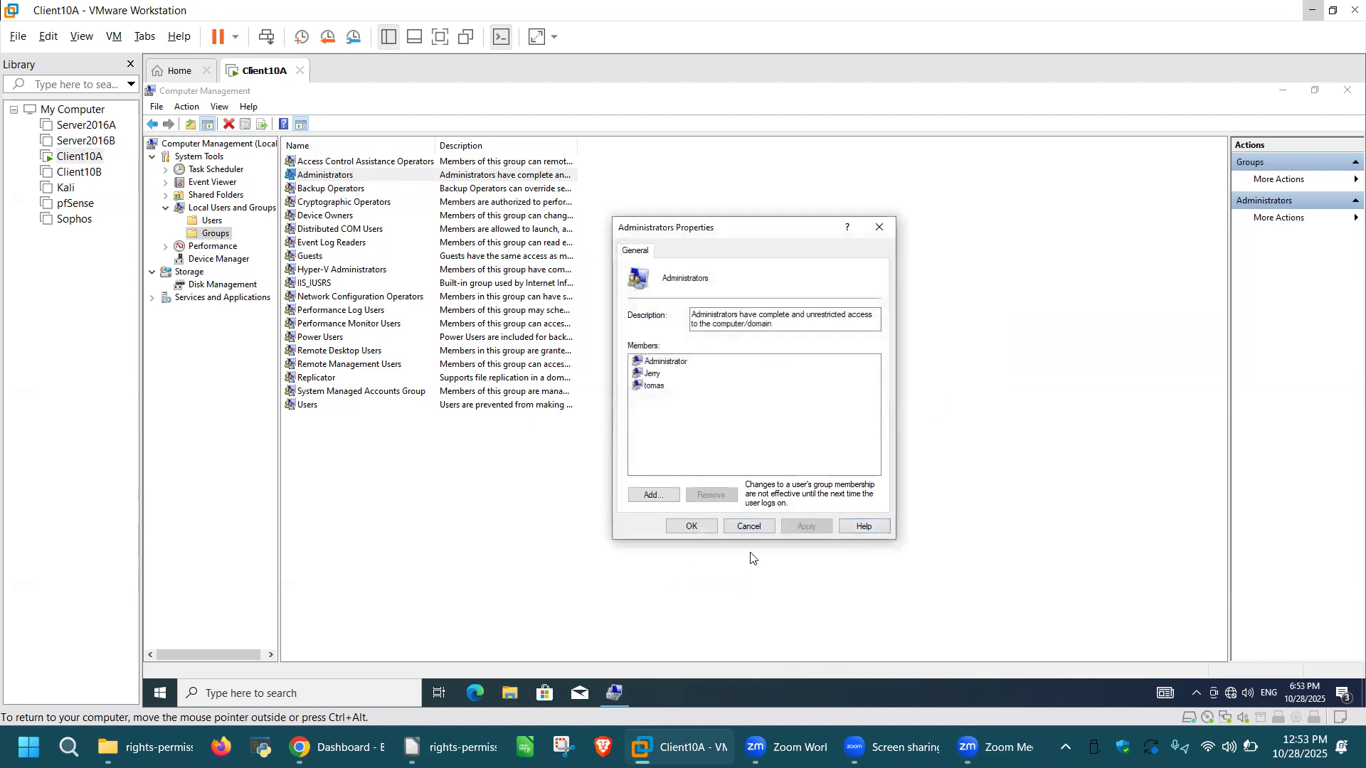
left_click(695, 527)
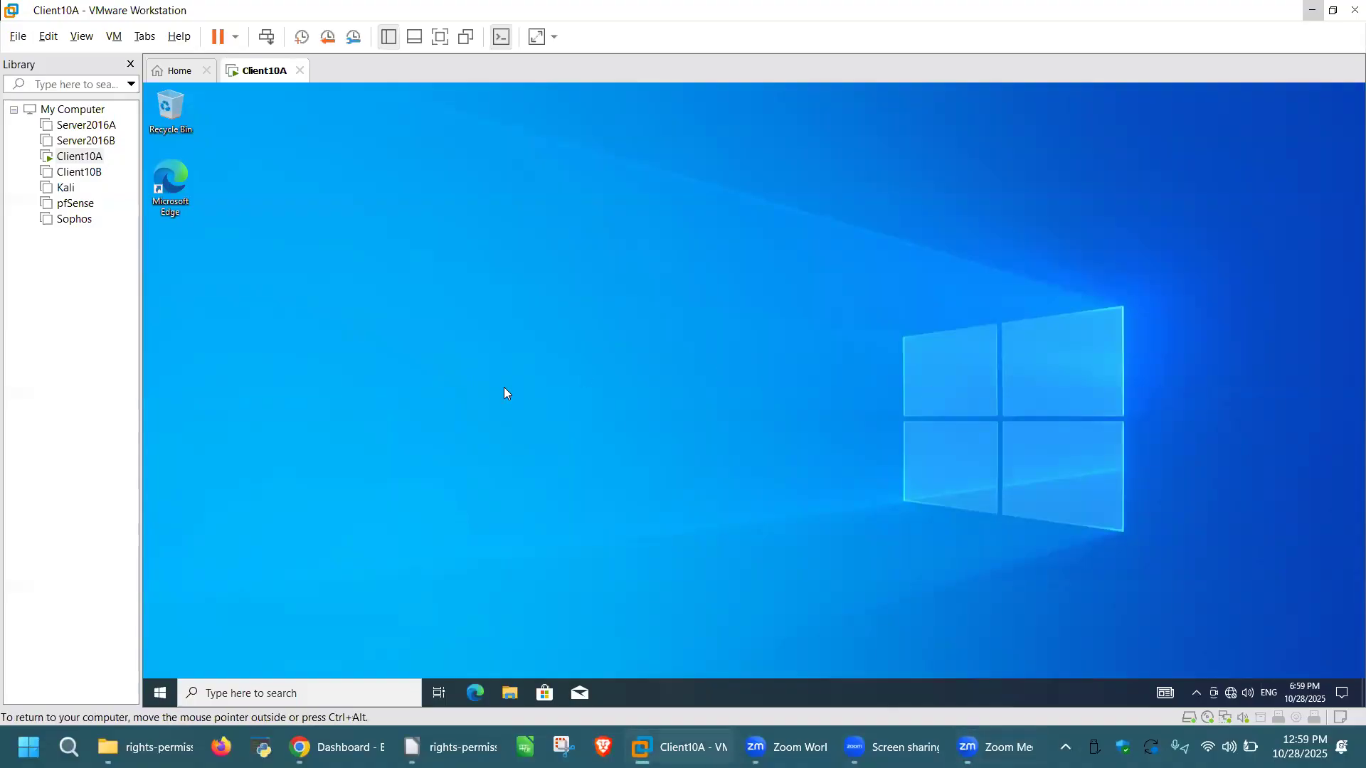
Step: Launch Computer Management, show the local Users list, and start a New User
key("super+r")
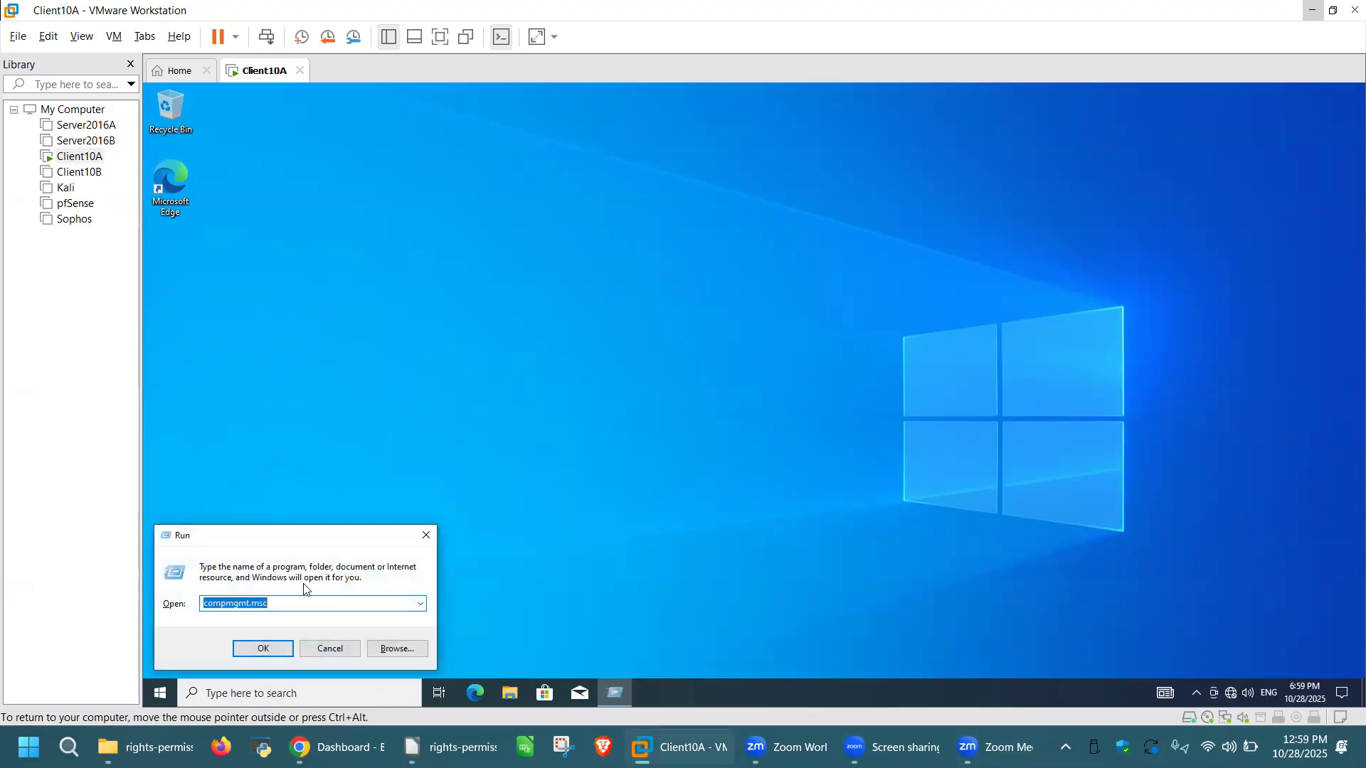
key("Return")
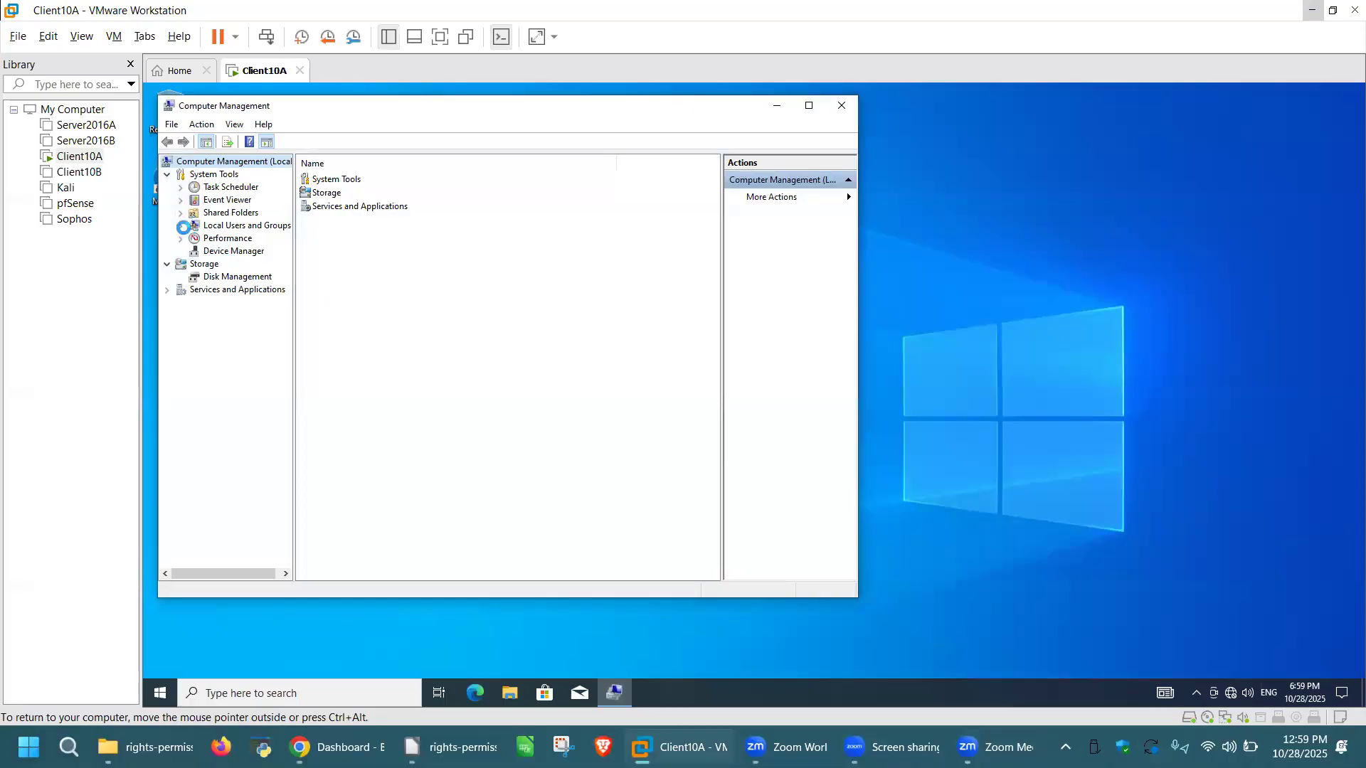
left_click(181, 226)
left_click(227, 239)
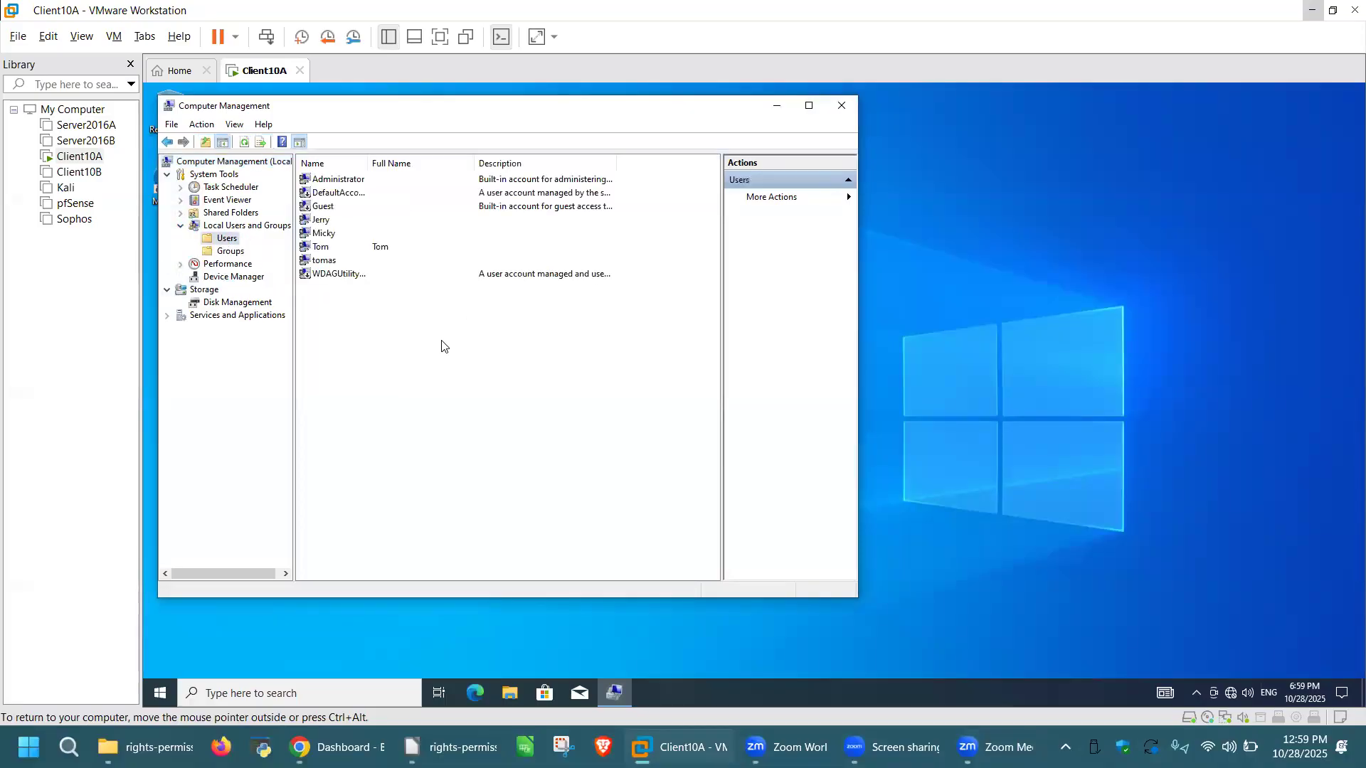
right_click(442, 346)
left_click(475, 350)
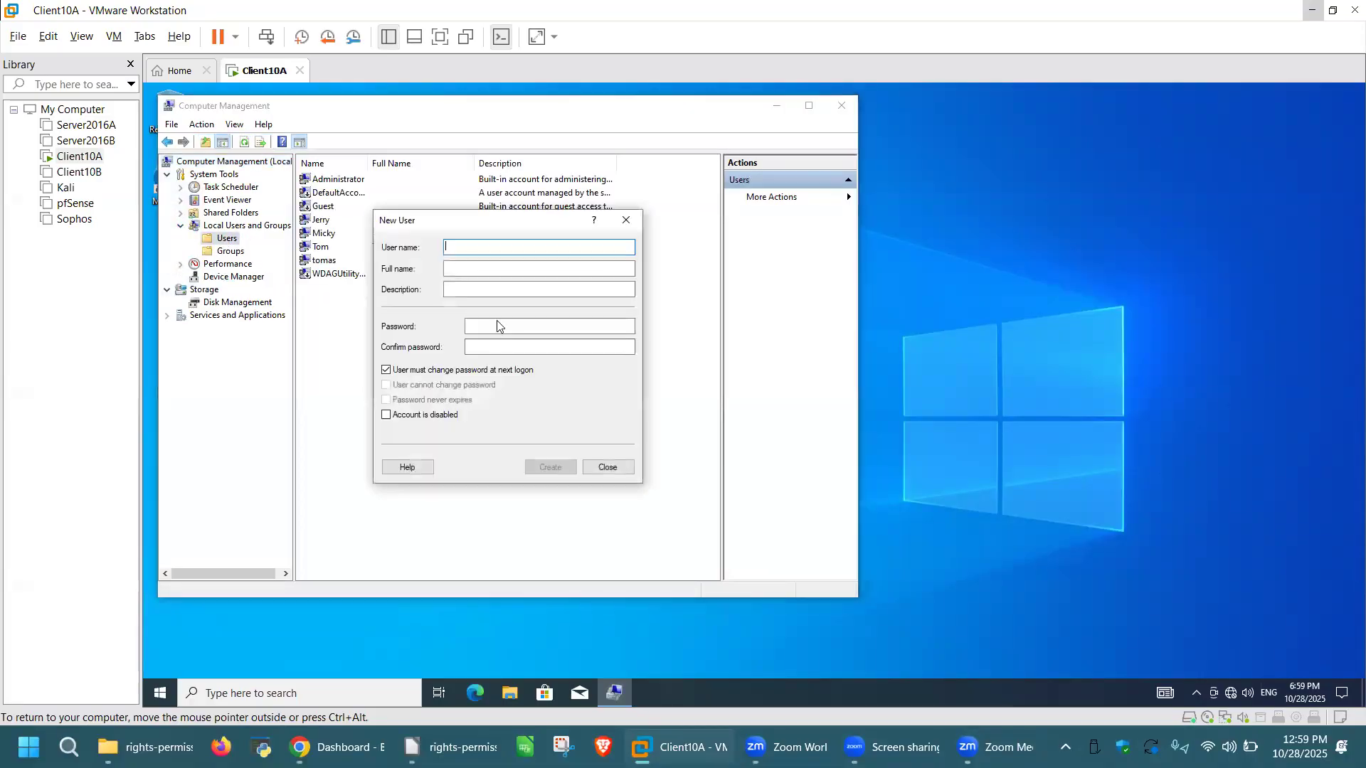
Step: Create the user Sarah with a password entered and confirmed, then list the local groups
type("Sarah")
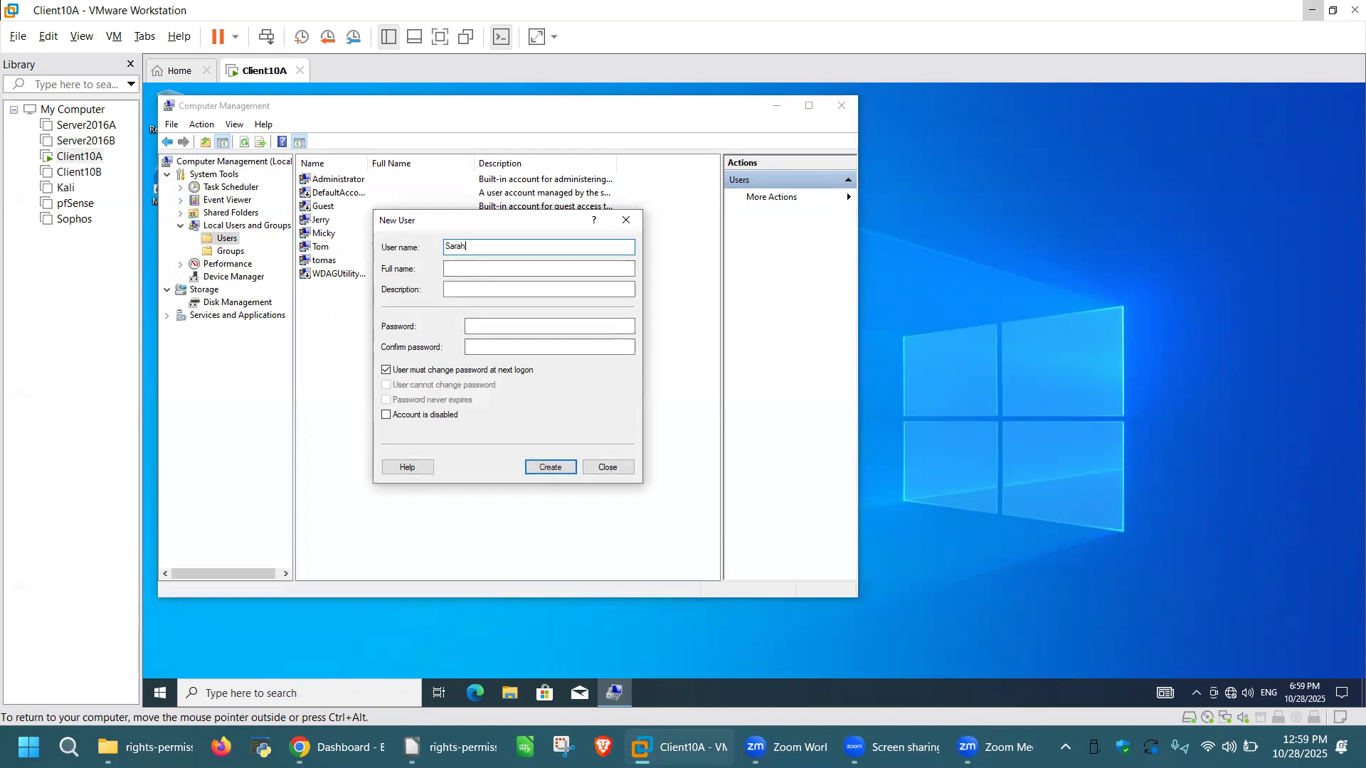
left_click(494, 327)
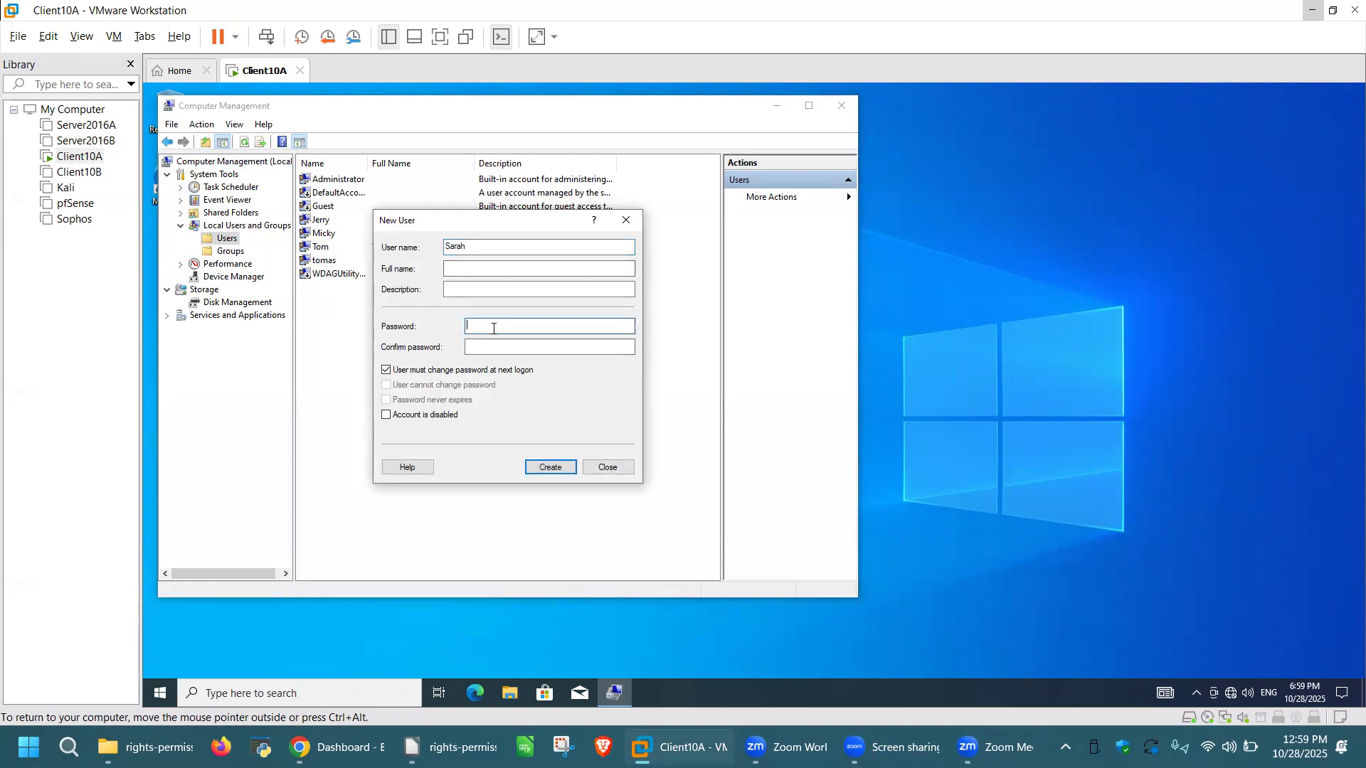
type("123")
key("Tab")
type("123")
left_click(551, 467)
left_click(607, 467)
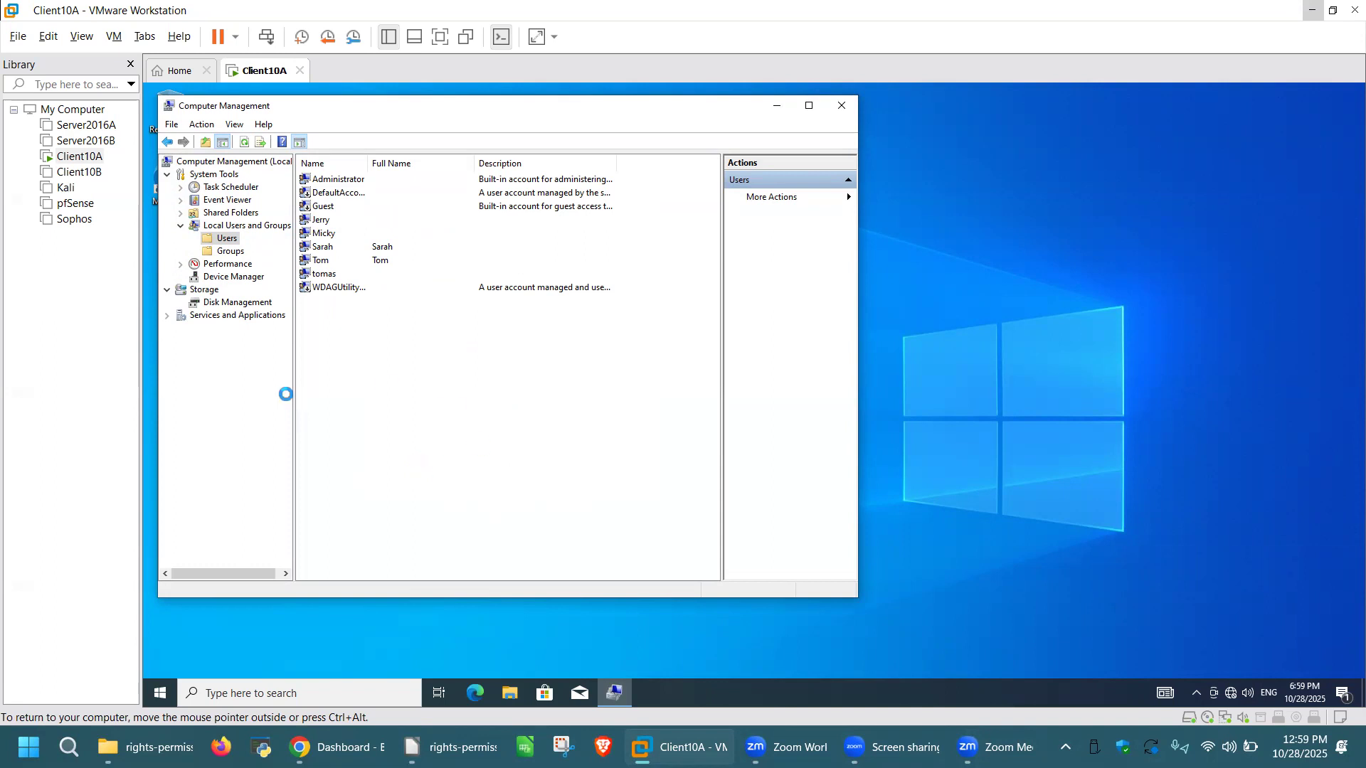
left_click(229, 249)
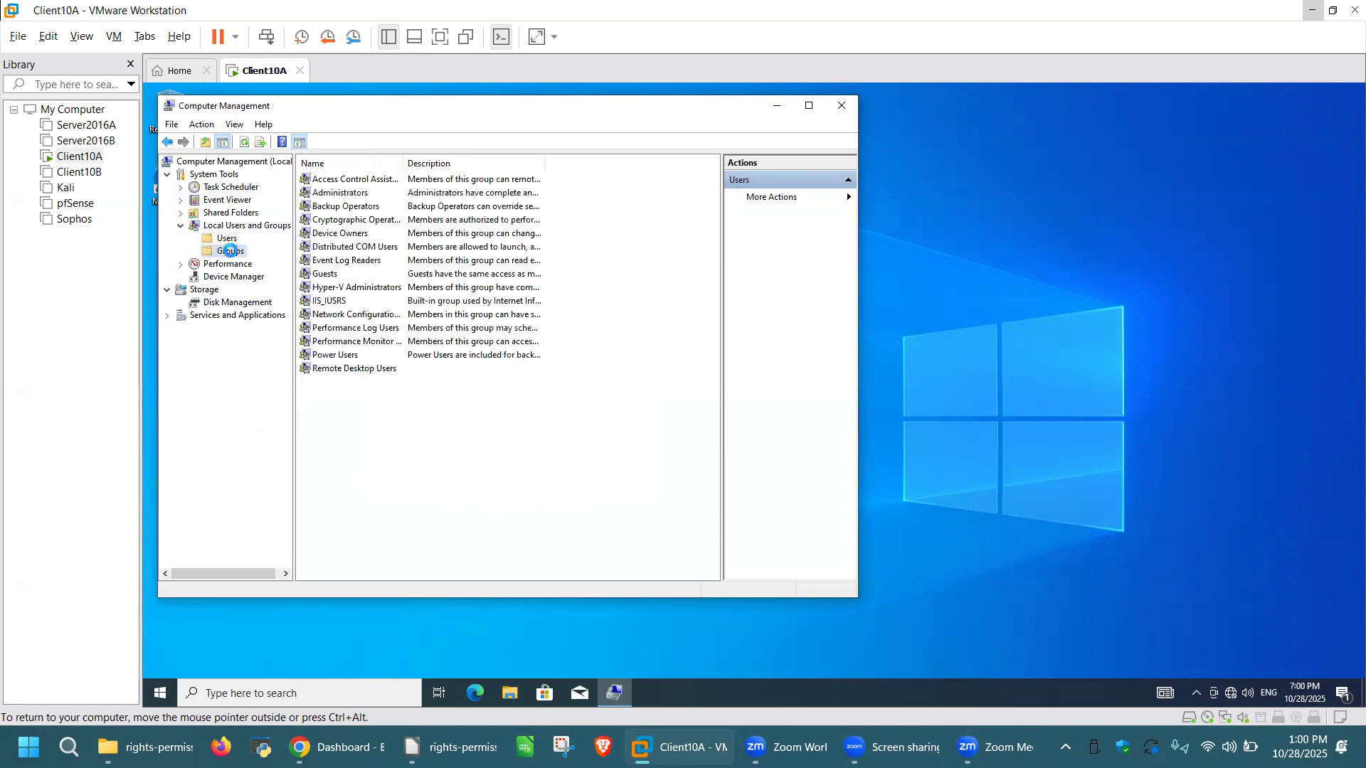